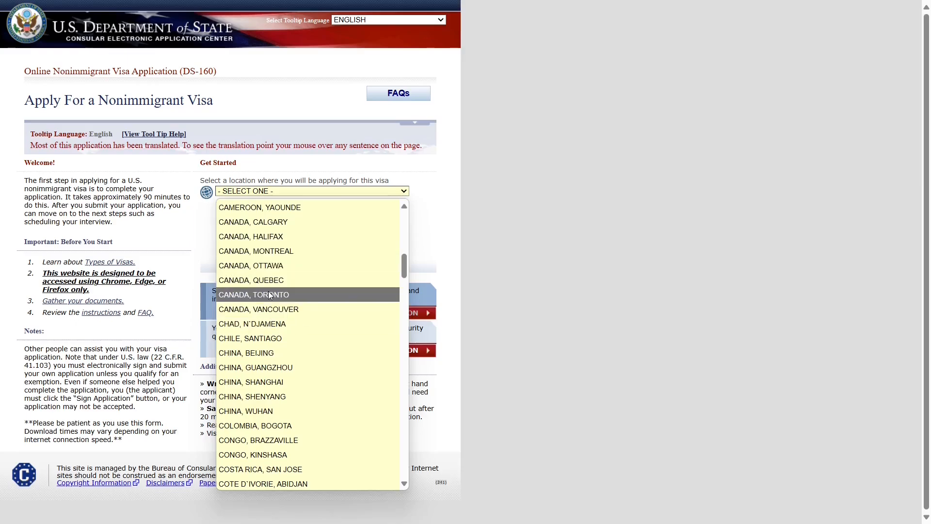
# - Choose the CANADA, TORONTO location, enter the verification code and start a new application
pyautogui.click(269, 294)
pyautogui.click(265, 219)
pyautogui.write('HBA3W')
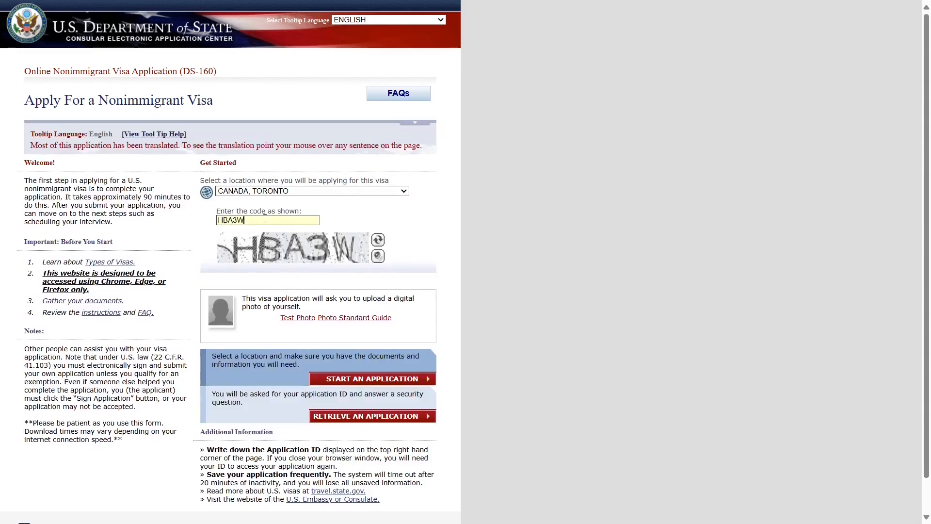
pyautogui.click(341, 381)
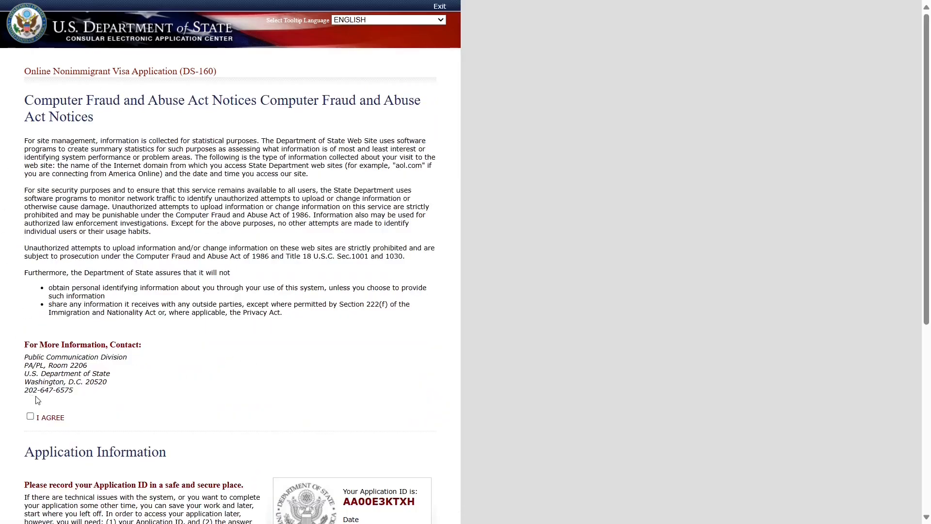
# - Agree to the Computer Fraud and Abuse Act notice and note the Application ID
pyautogui.click(30, 417)
pyautogui.scroll(-5, 147, 391)
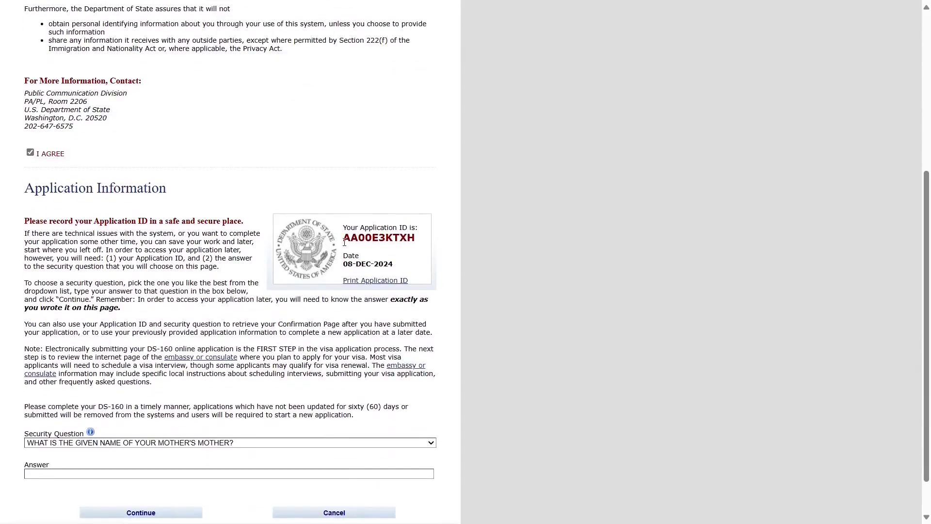
pyautogui.moveTo(343, 238); pyautogui.dragTo(423, 238)
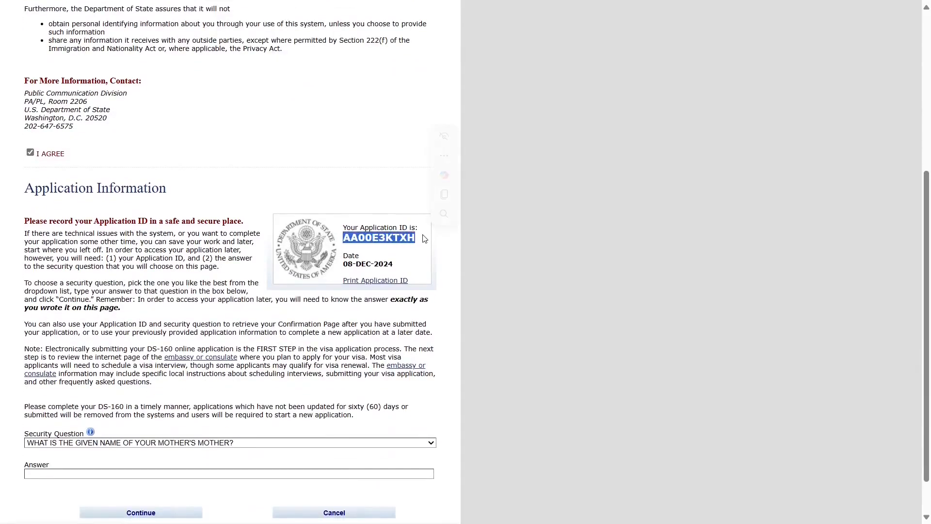
pyautogui.click(380, 344)
pyautogui.scroll(-1, 380, 344)
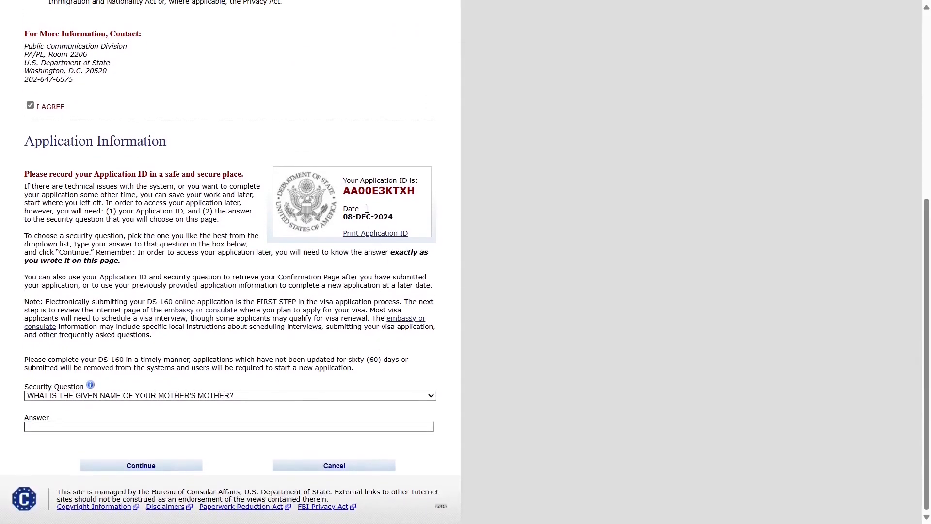
pyautogui.doubleClick(364, 192)
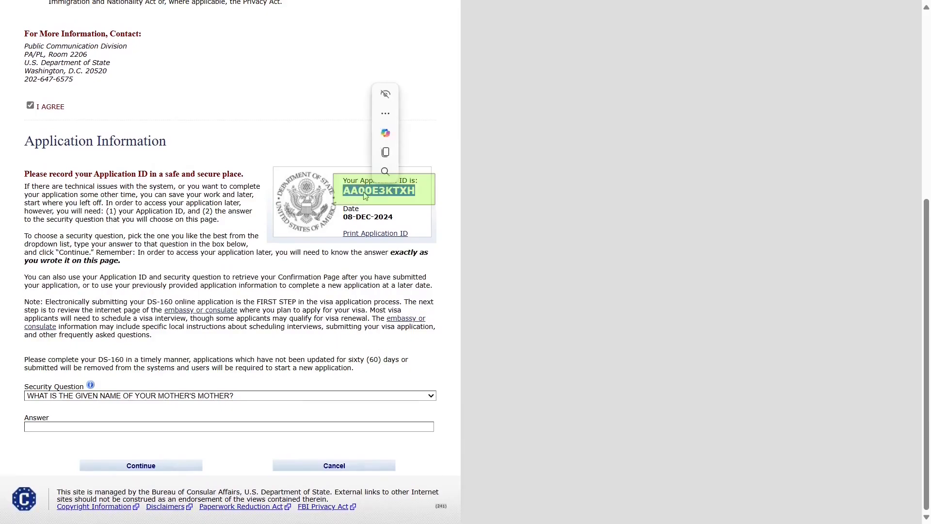
pyautogui.click(368, 299)
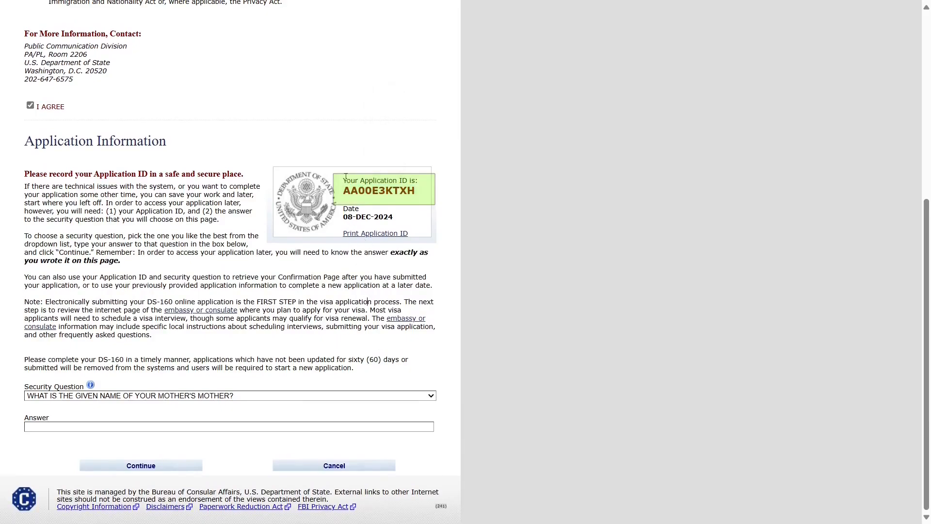
pyautogui.moveTo(343, 180); pyautogui.dragTo(425, 195)
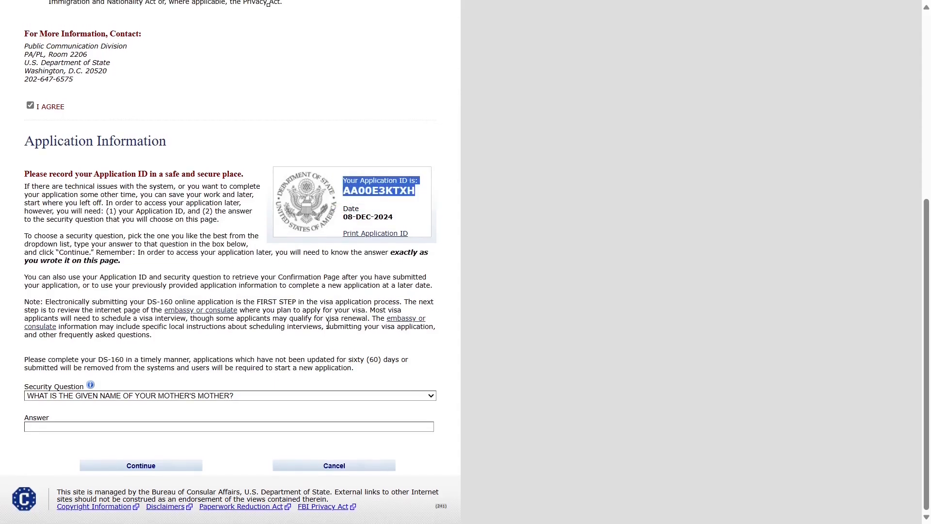
pyautogui.scroll(1, 313, 339)
pyautogui.hscroll(-1, 313, 339)
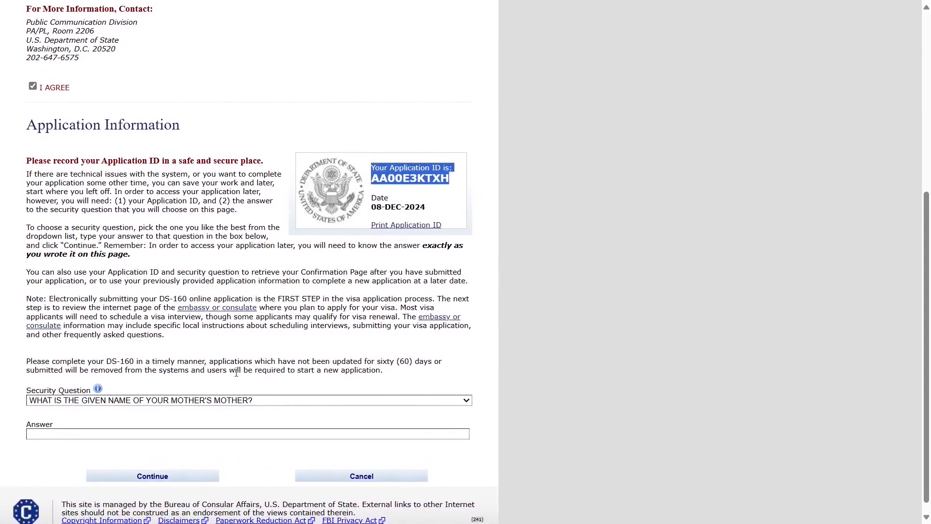
# - Keep the mother's-mother security question, enter its answer, and continue to the form
pyautogui.click(212, 399)
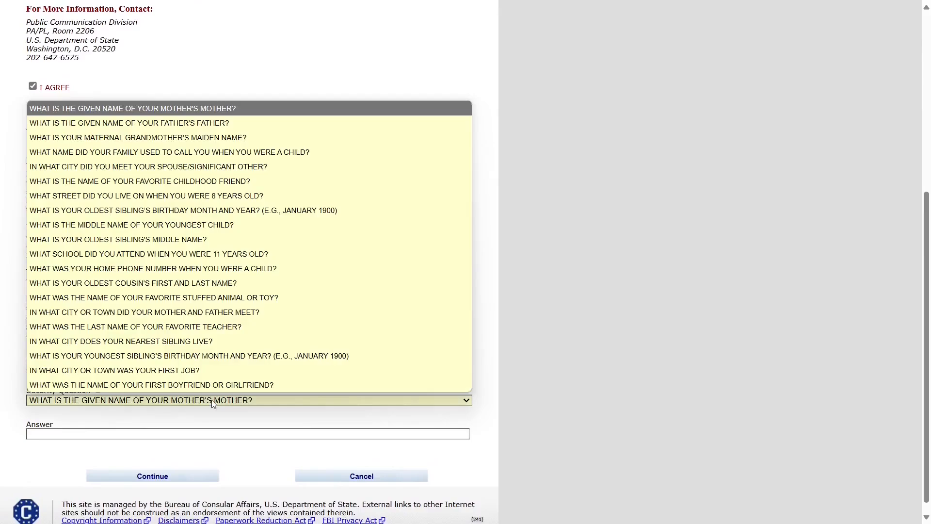
pyautogui.click(208, 108)
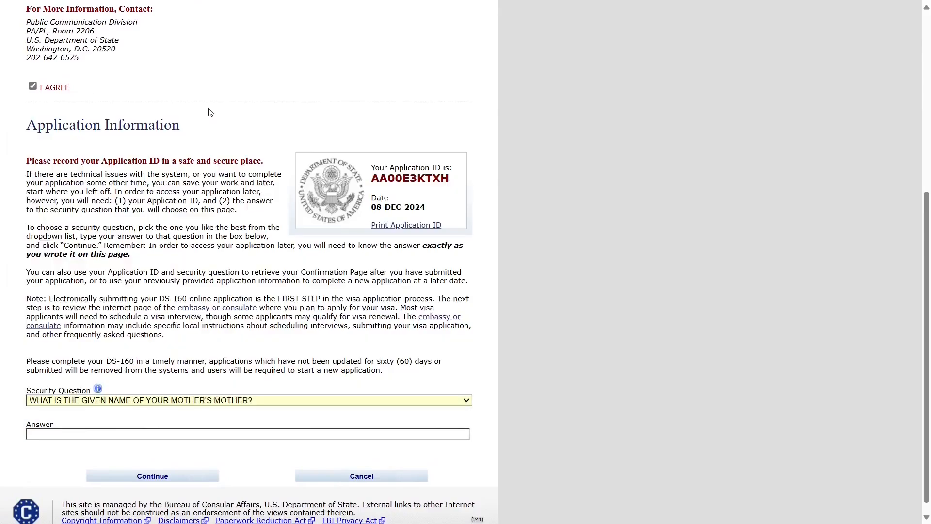
pyautogui.click(124, 432)
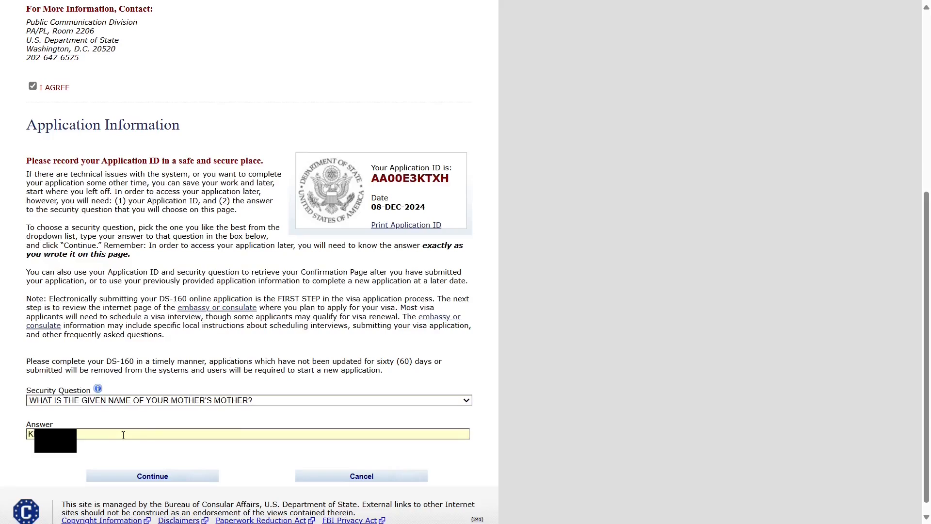
pyautogui.click(167, 473)
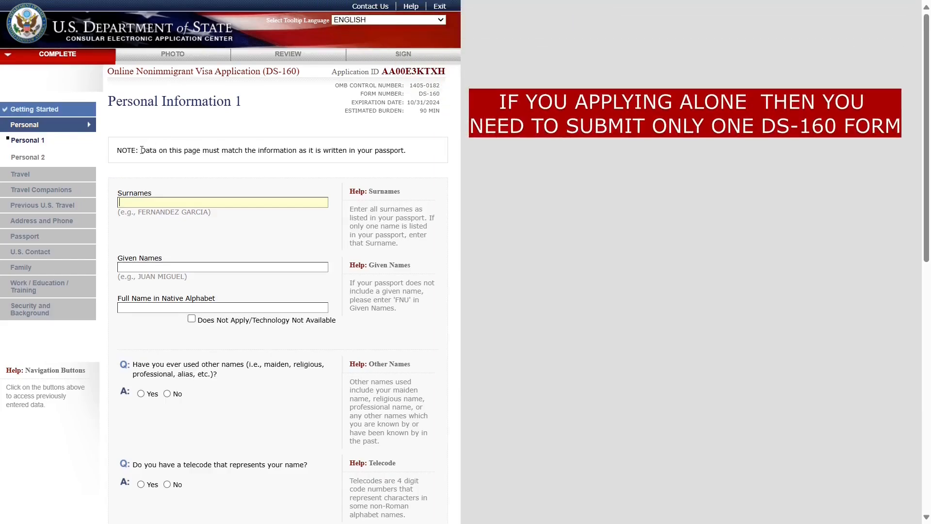
# - Enter the applicant's surname and given names on Personal Information 1
pyautogui.moveTo(141, 150); pyautogui.dragTo(416, 153)
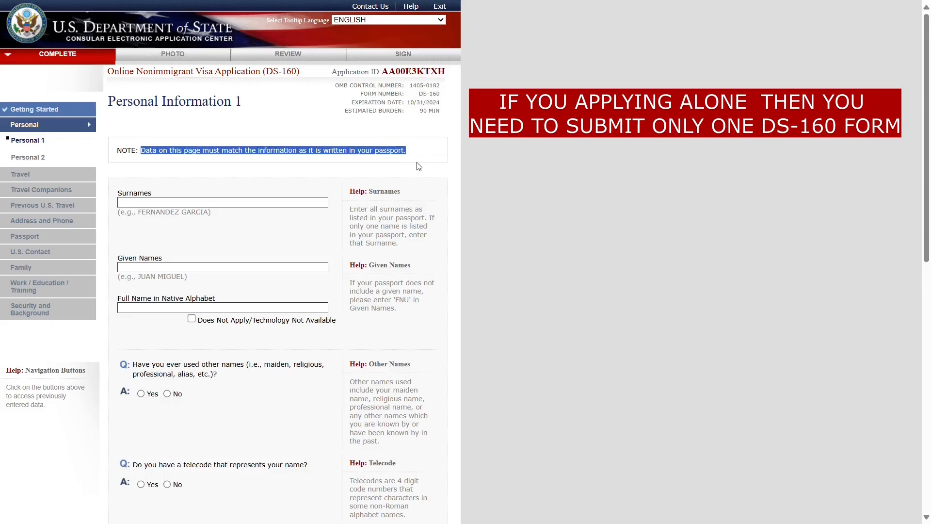
pyautogui.click(349, 170)
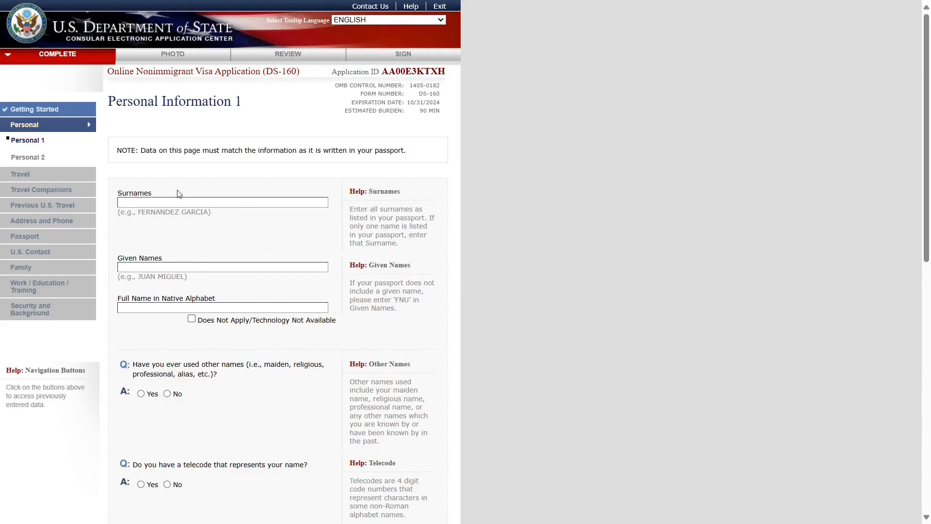
pyautogui.tripleClick(146, 109)
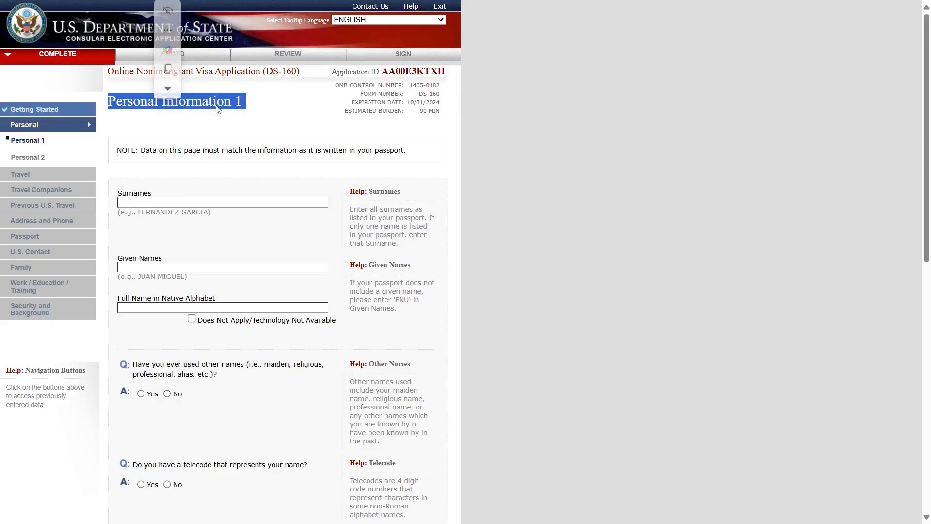
pyautogui.click(225, 180)
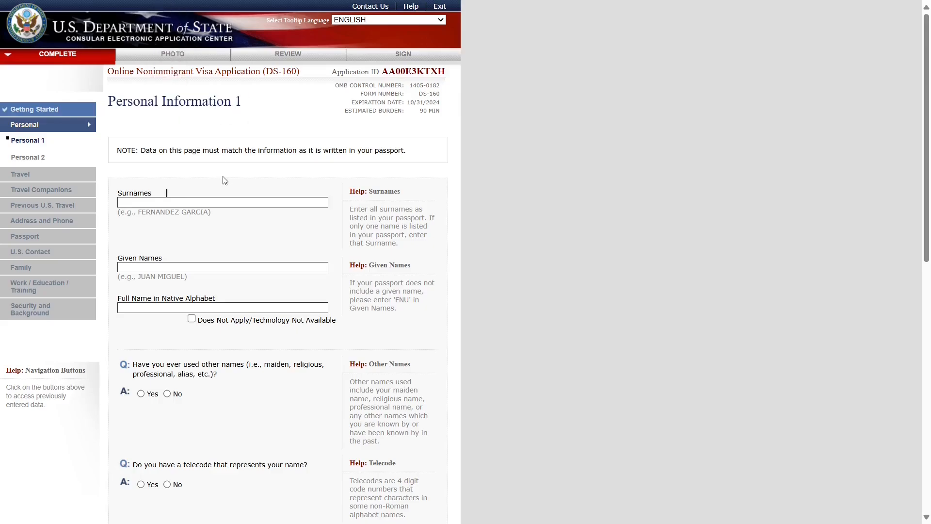
pyautogui.doubleClick(129, 194)
pyautogui.click(132, 202)
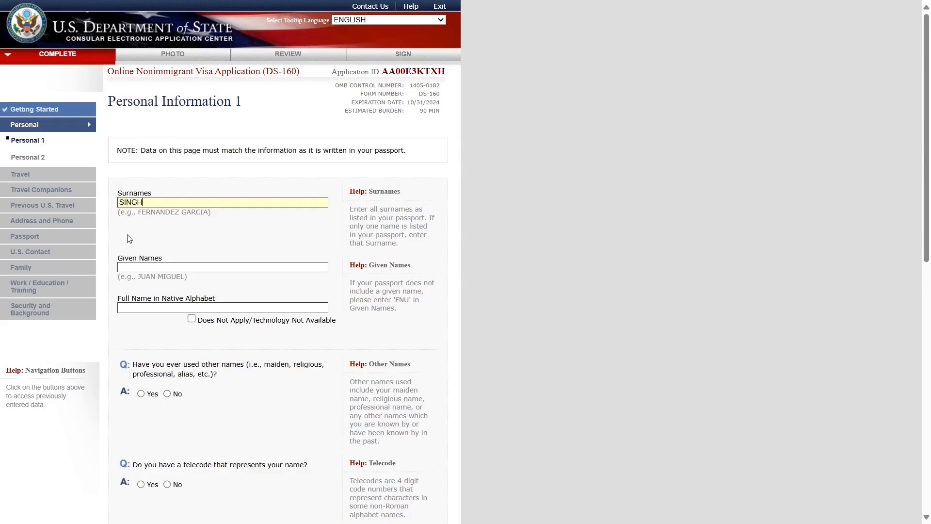
pyautogui.click(128, 267)
pyautogui.write('KARAN')
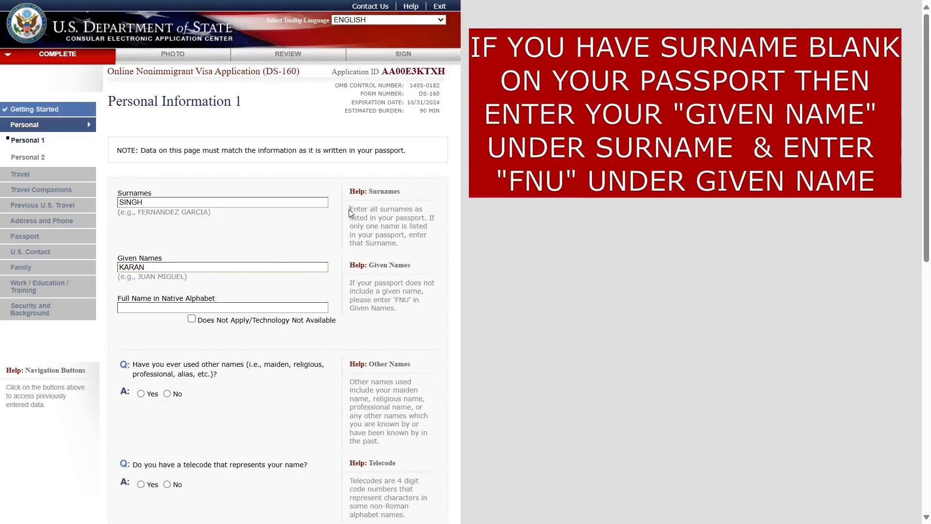
# - Mark Full Name in Native Alphabet as Does Not Apply/Technology Not Available
pyautogui.moveTo(348, 208); pyautogui.dragTo(401, 319)
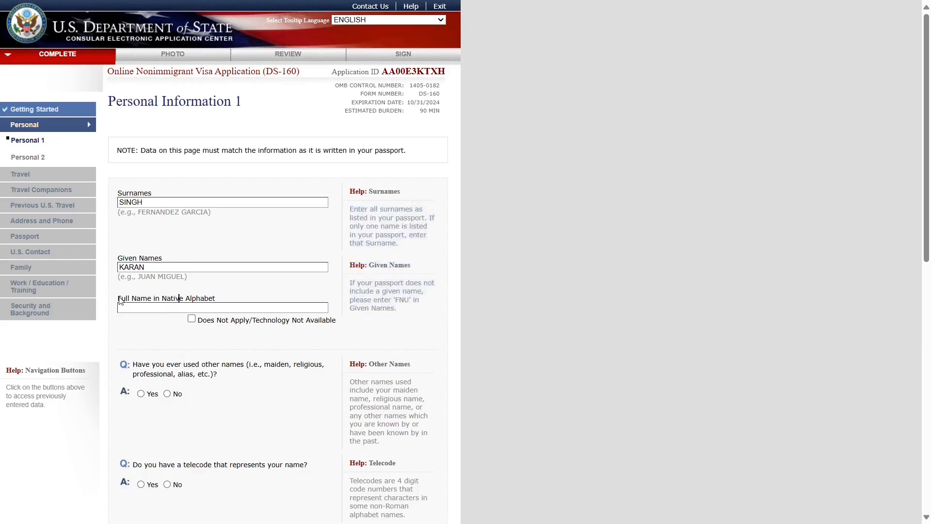
pyautogui.click(119, 298)
pyautogui.moveTo(120, 301); pyautogui.dragTo(224, 301)
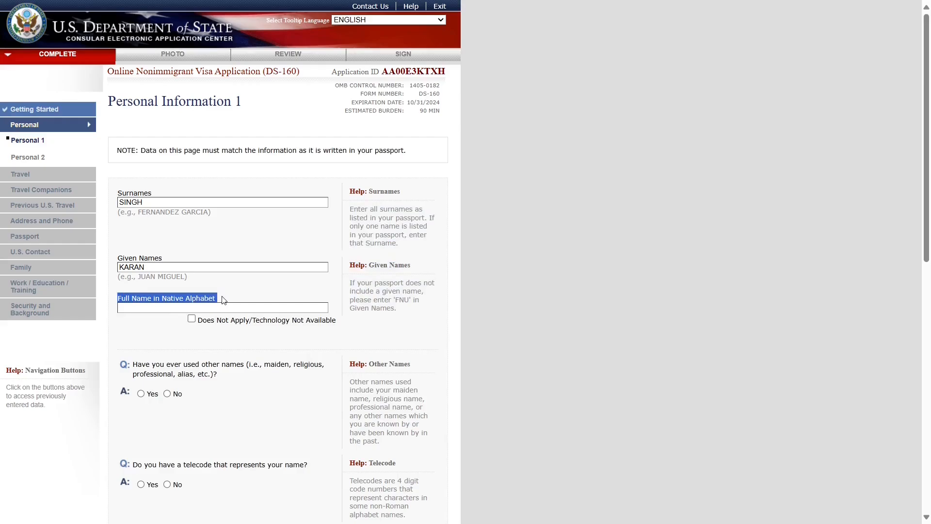
pyautogui.click(218, 339)
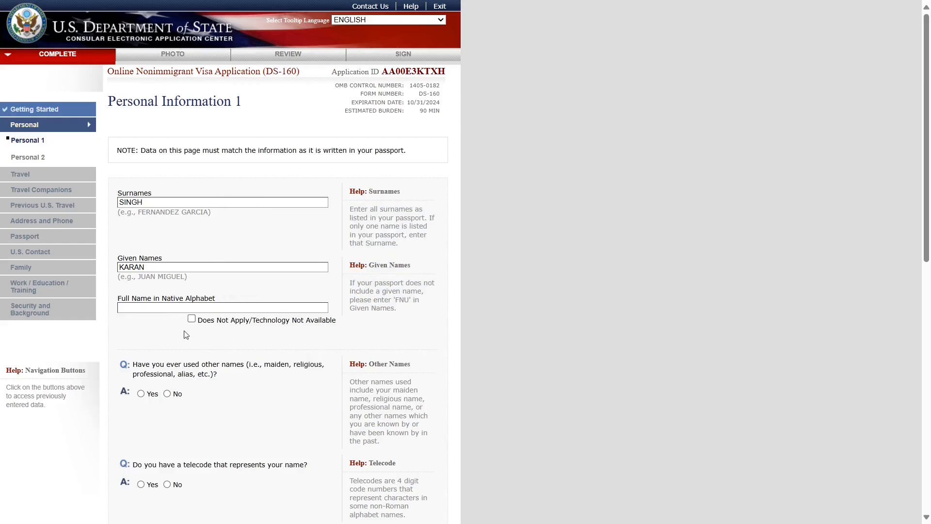
pyautogui.click(192, 320)
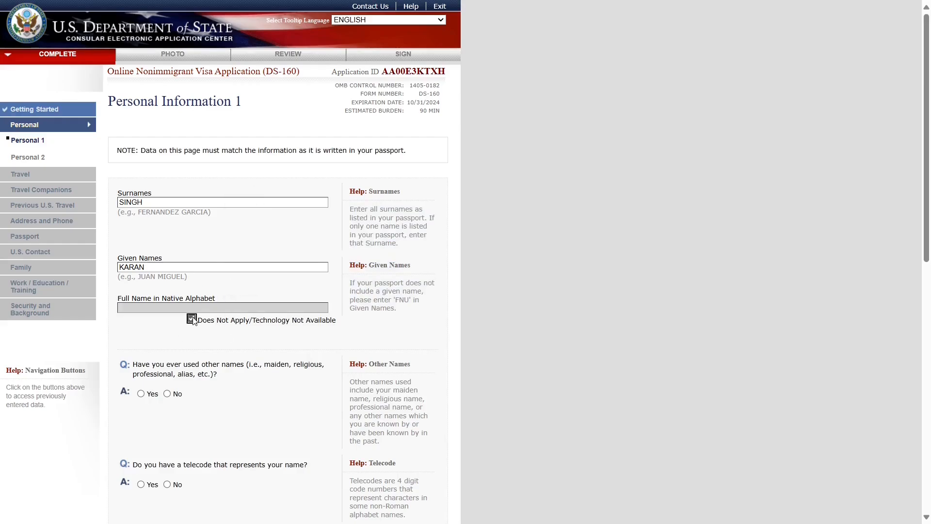
# - Answer No to the other-names and telecode questions
pyautogui.scroll(-2, 210, 340)
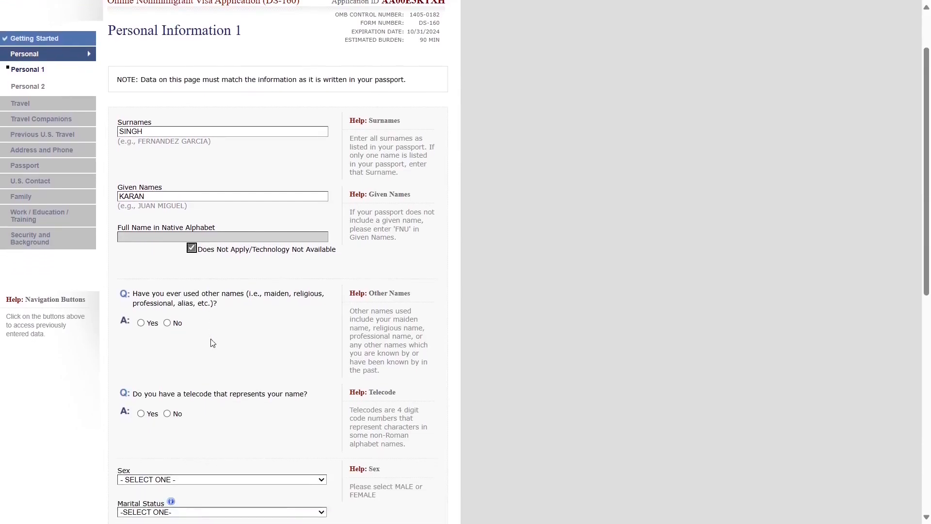
pyautogui.scroll(-1, 297, 280)
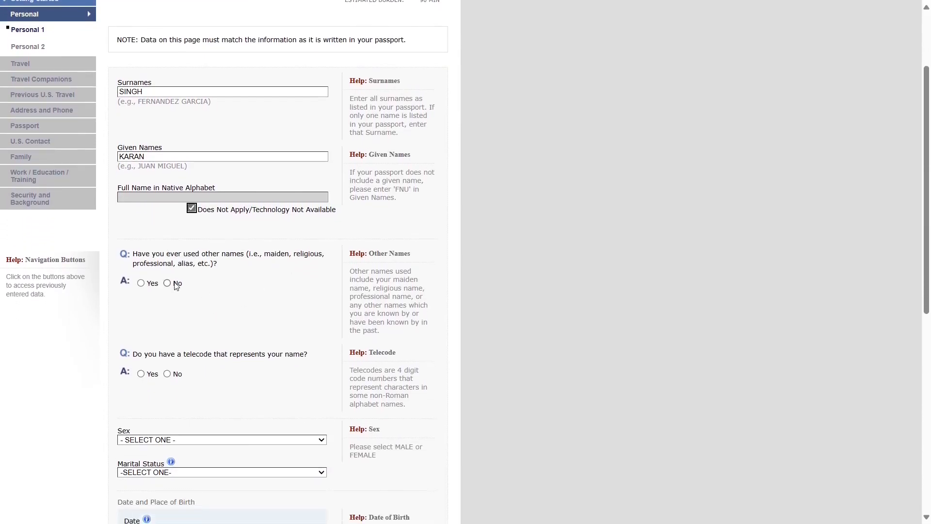
pyautogui.moveTo(134, 257); pyautogui.dragTo(224, 270)
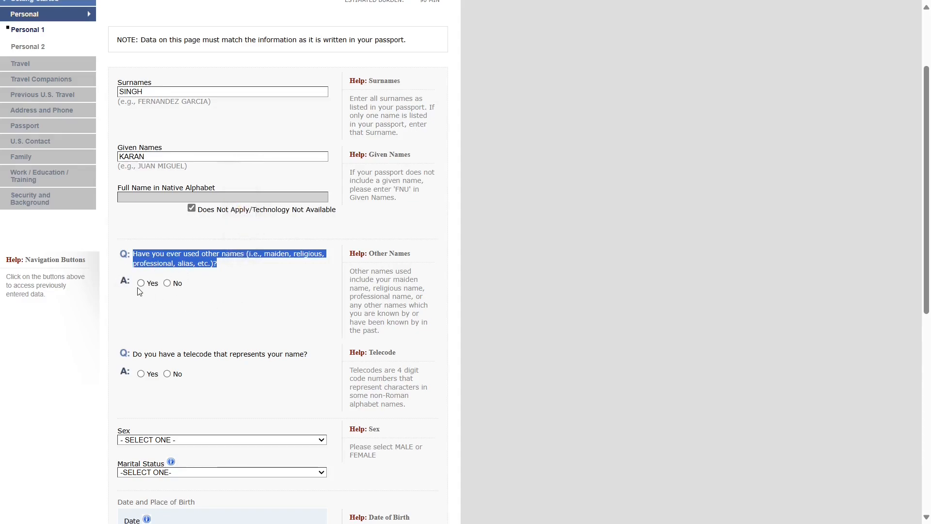
pyautogui.click(167, 284)
pyautogui.scroll(-2, 167, 325)
pyautogui.moveTo(138, 268); pyautogui.dragTo(309, 271)
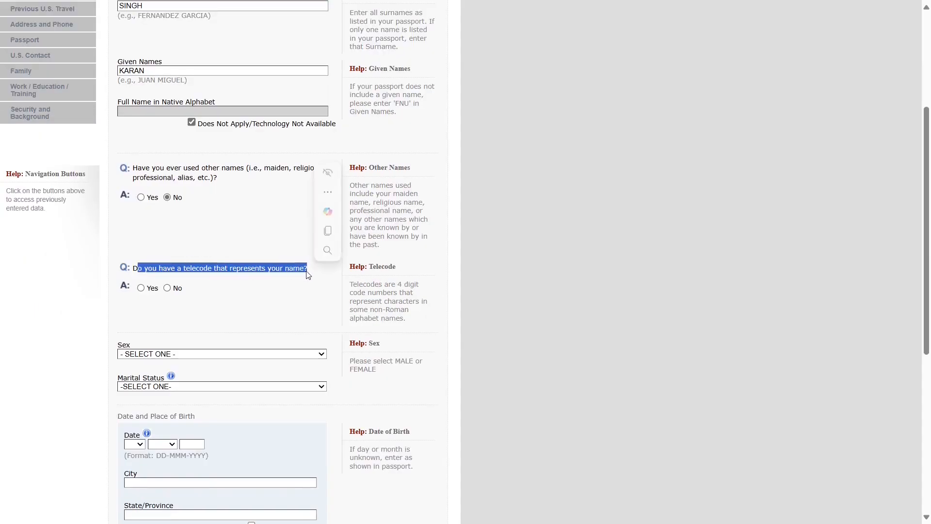
pyautogui.click(168, 288)
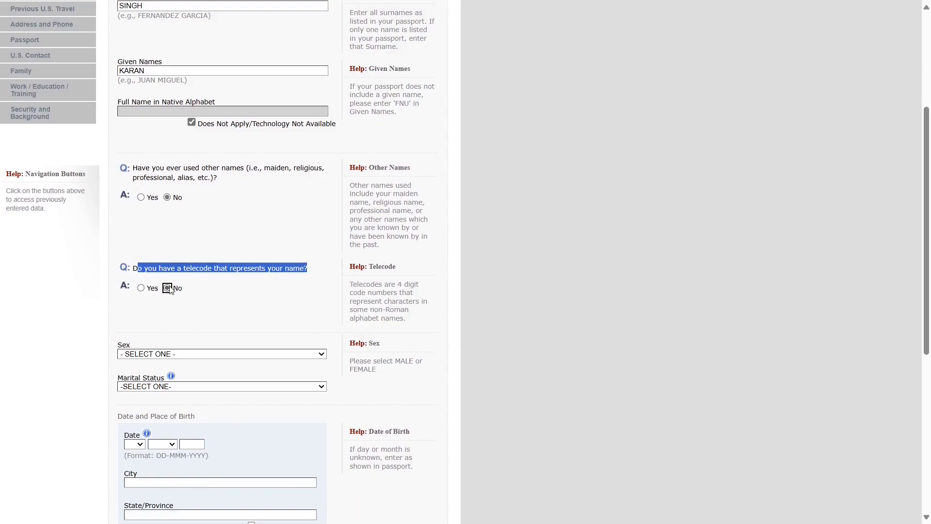
pyautogui.scroll(-5, 188, 326)
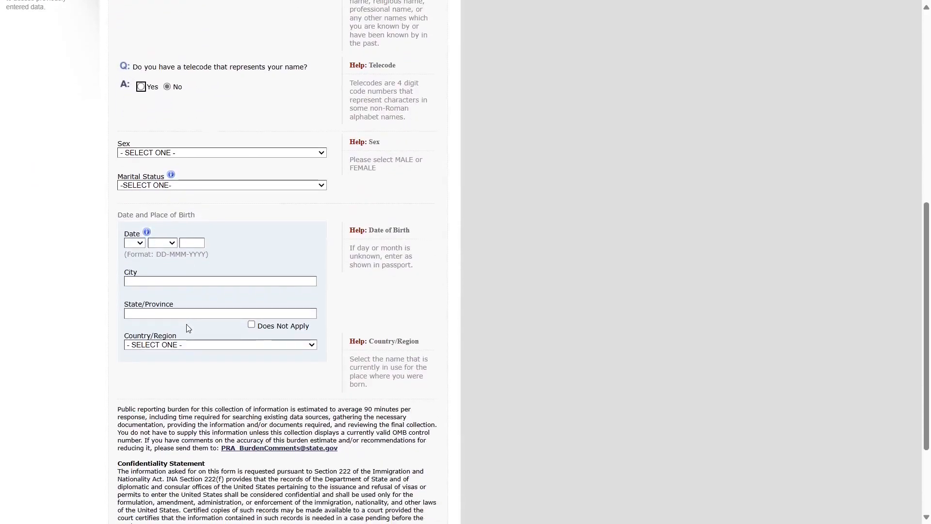
# - Set sex to MALE and marital status to MARRIED
pyautogui.click(132, 153)
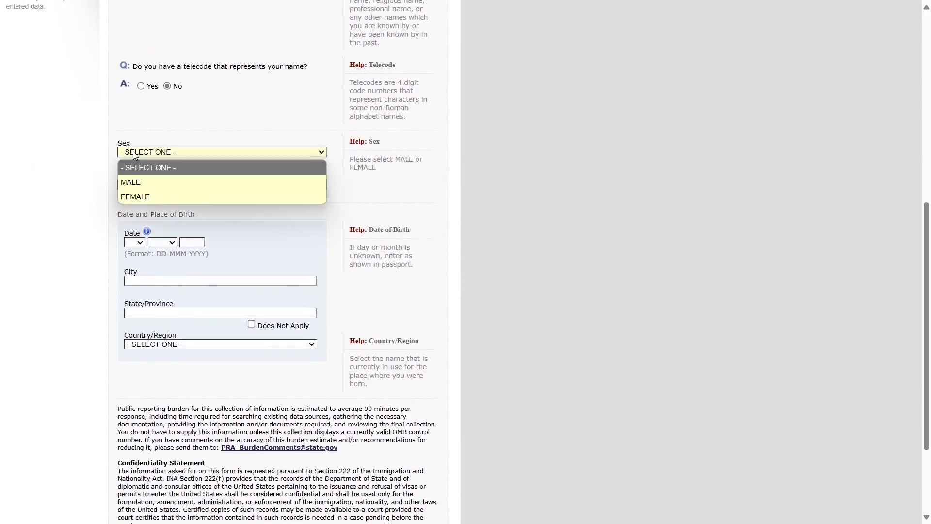
pyautogui.click(133, 181)
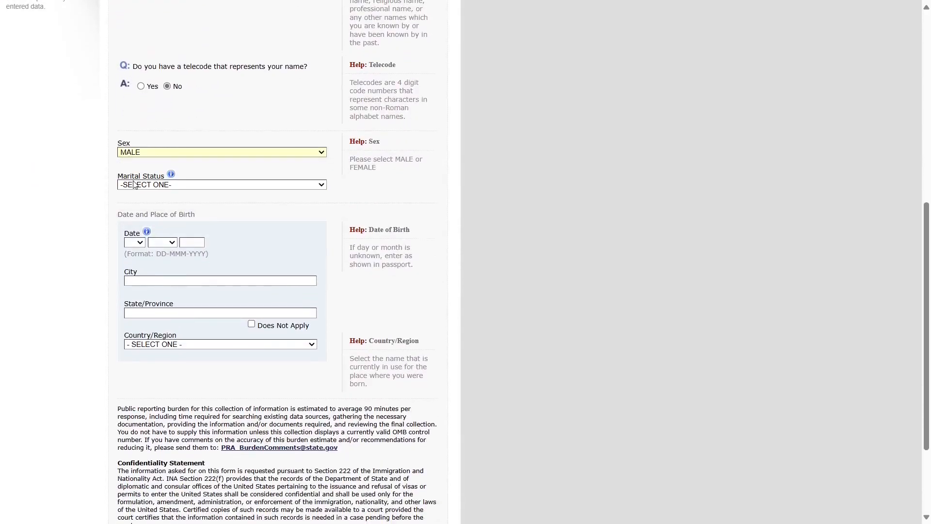
pyautogui.click(141, 185)
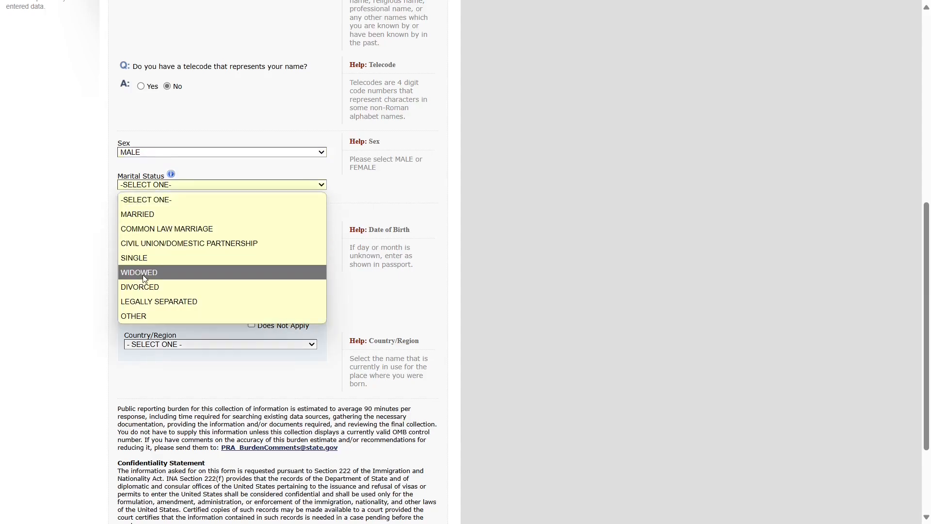
pyautogui.click(142, 214)
pyautogui.scroll(-3, 175, 240)
pyautogui.scroll(-3, 176, 246)
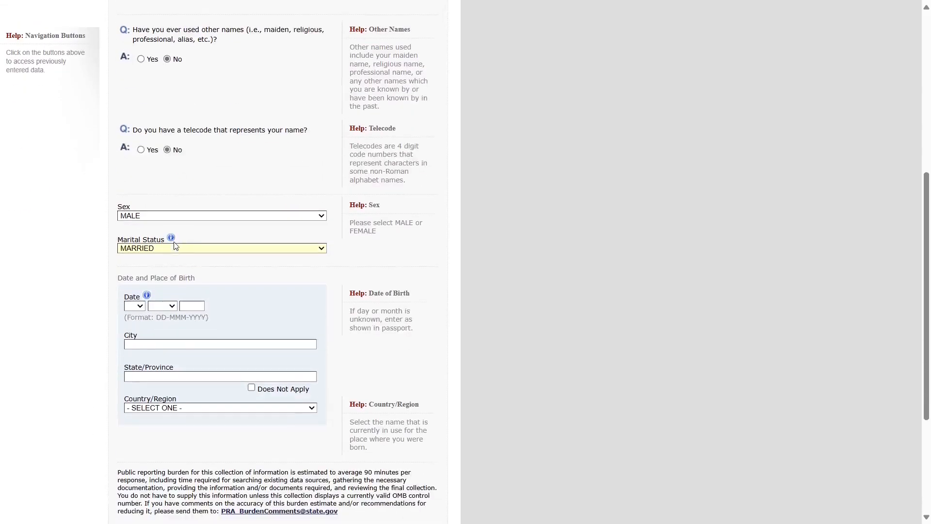
# - Enter birth date 01 JAN 1990 and birthplace NEW DELHI, DELHI, INDIA
pyautogui.click(135, 305)
pyautogui.click(131, 28)
pyautogui.click(162, 306)
pyautogui.click(157, 130)
pyautogui.click(192, 305)
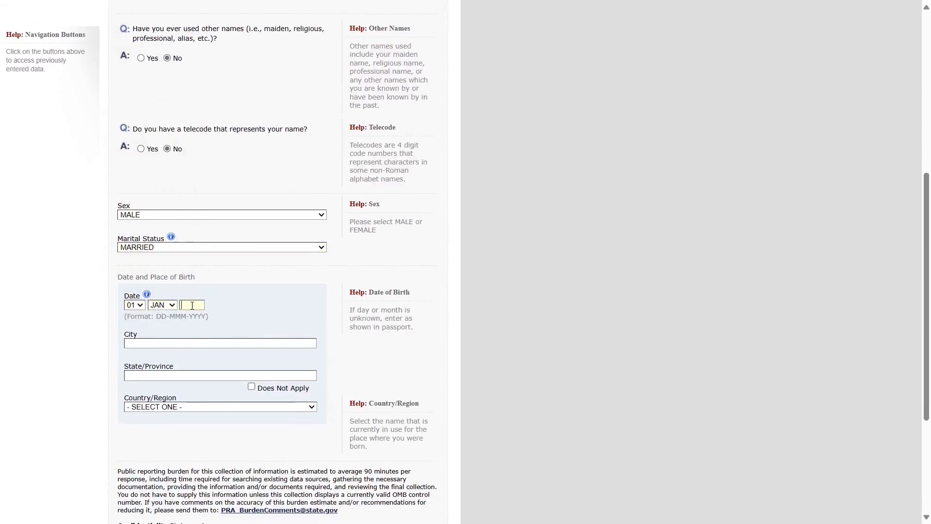
pyautogui.write('1995')
pyautogui.click(137, 344)
pyautogui.write('NEW DELHI')
pyautogui.press('Tab')
pyautogui.write('DELHIn')
pyautogui.press('Return')
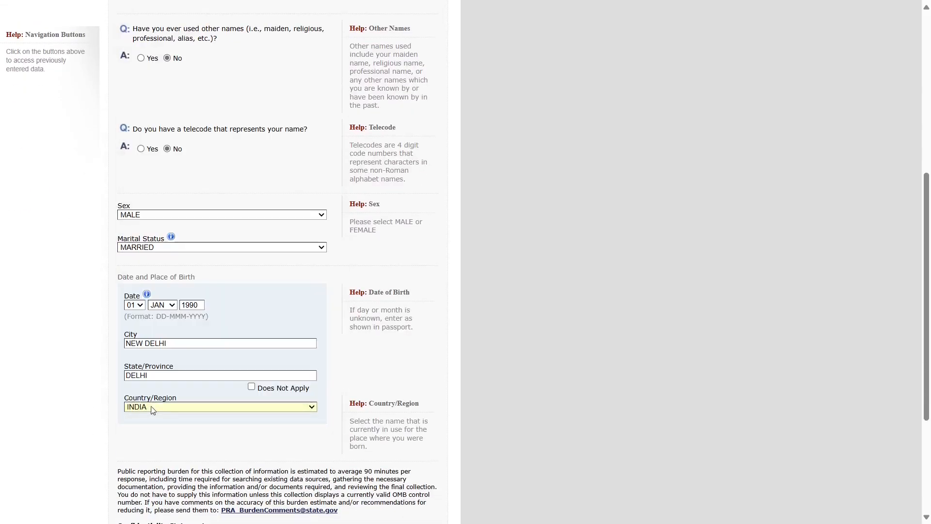
pyautogui.scroll(-4, 153, 410)
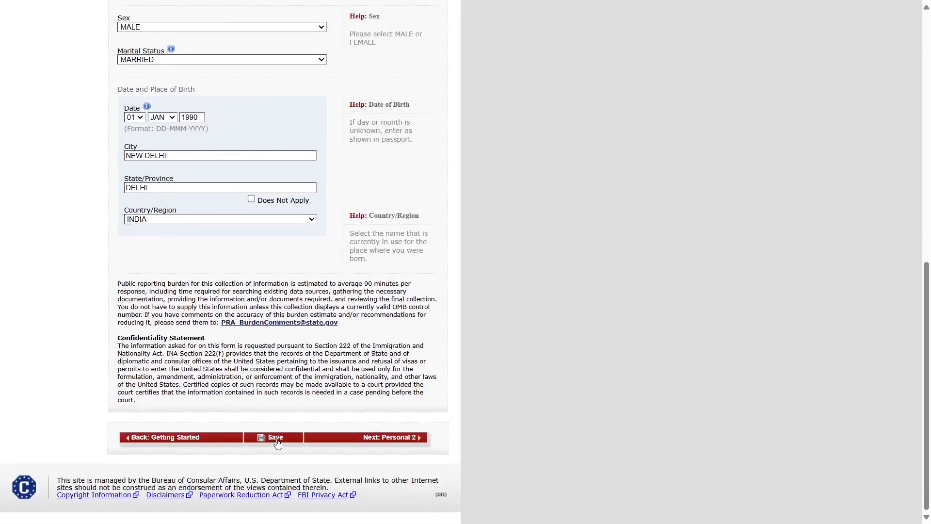
# - On Personal Information 2, set the nationality to INDIA
pyautogui.click(388, 439)
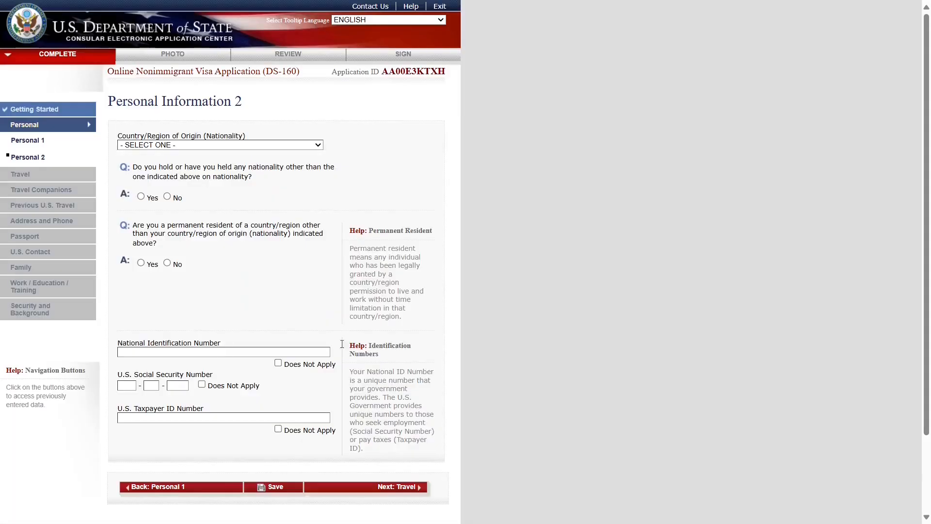
pyautogui.tripleClick(160, 101)
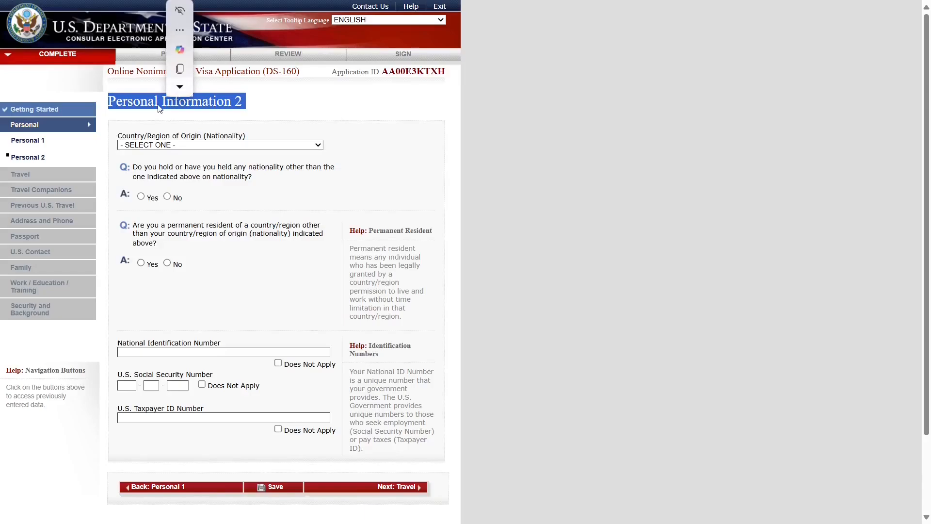
pyautogui.click(280, 121)
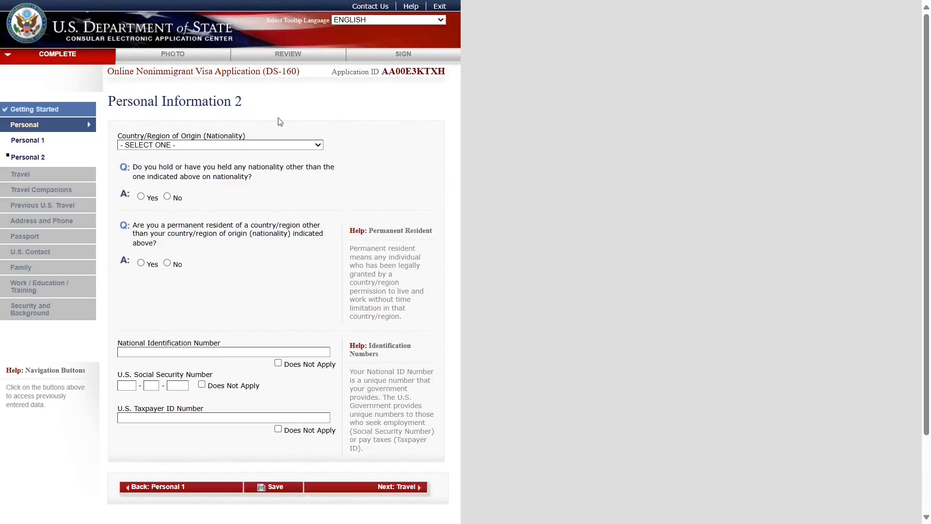
pyautogui.click(231, 145)
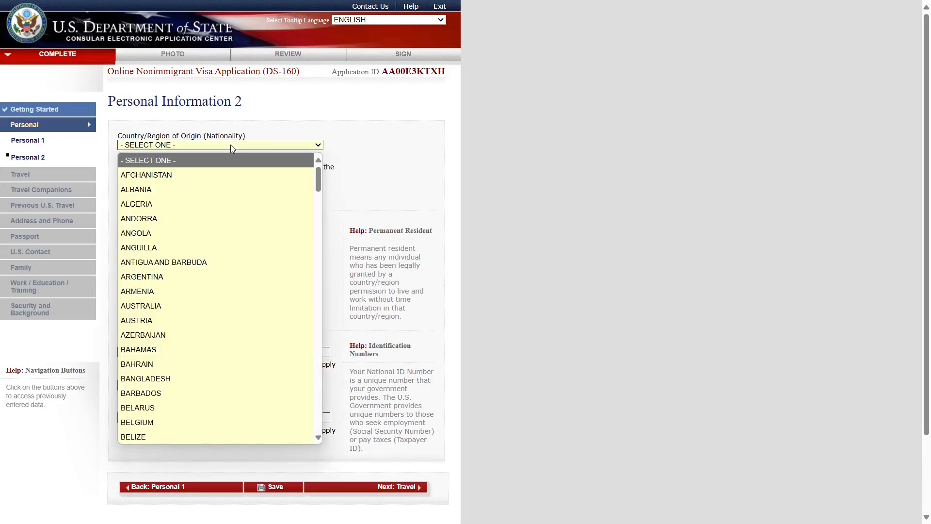
pyautogui.write('in')
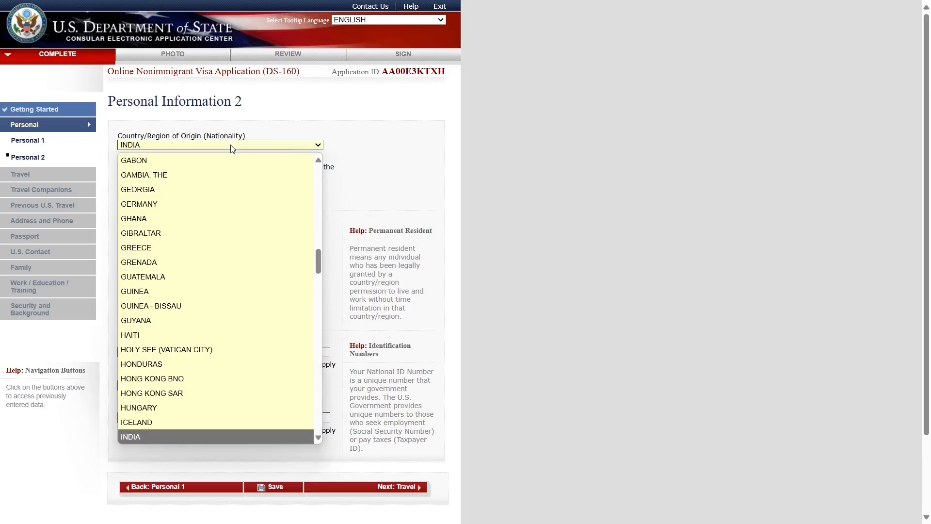
pyautogui.press('Return')
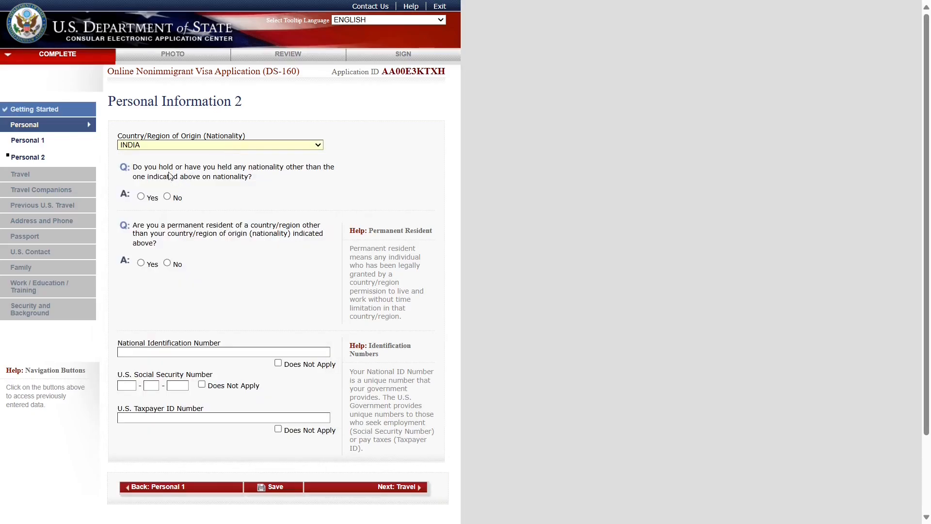
# - Answer No to holding another nationality
pyautogui.moveTo(141, 167); pyautogui.dragTo(256, 185)
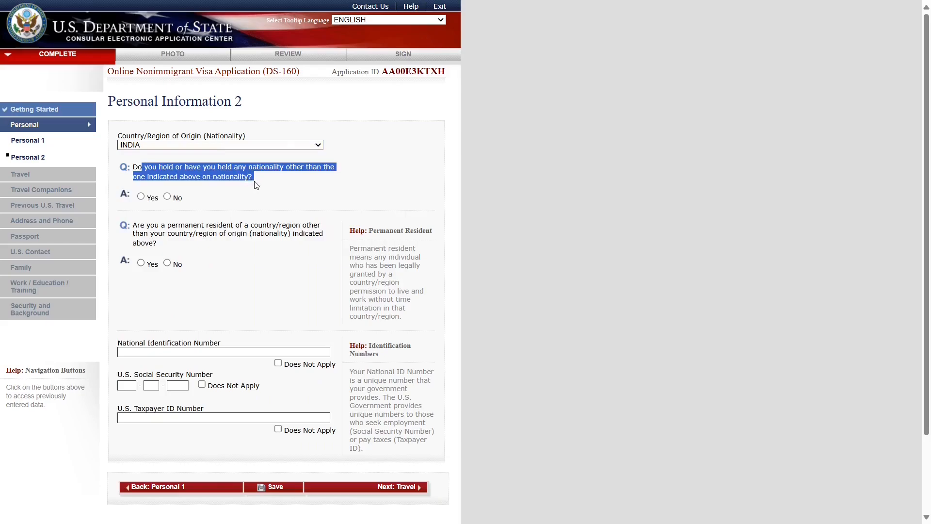
pyautogui.click(243, 210)
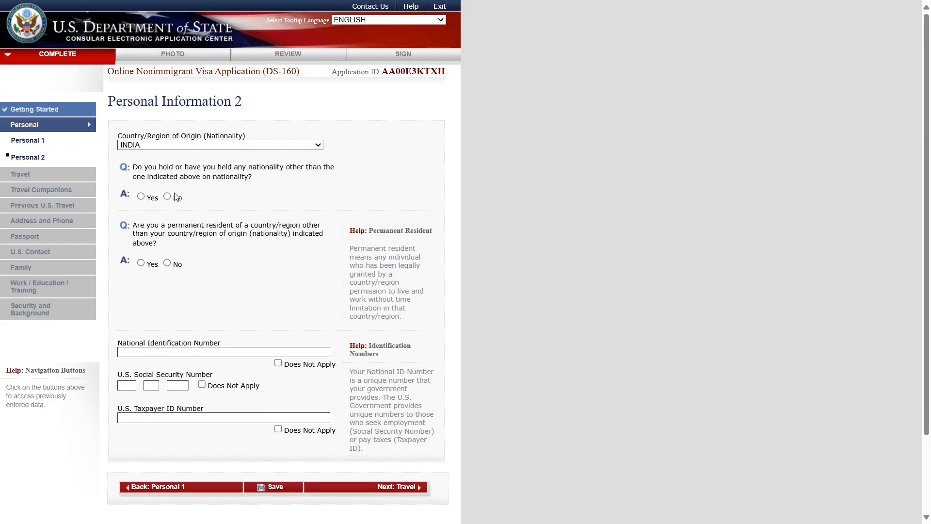
pyautogui.click(141, 197)
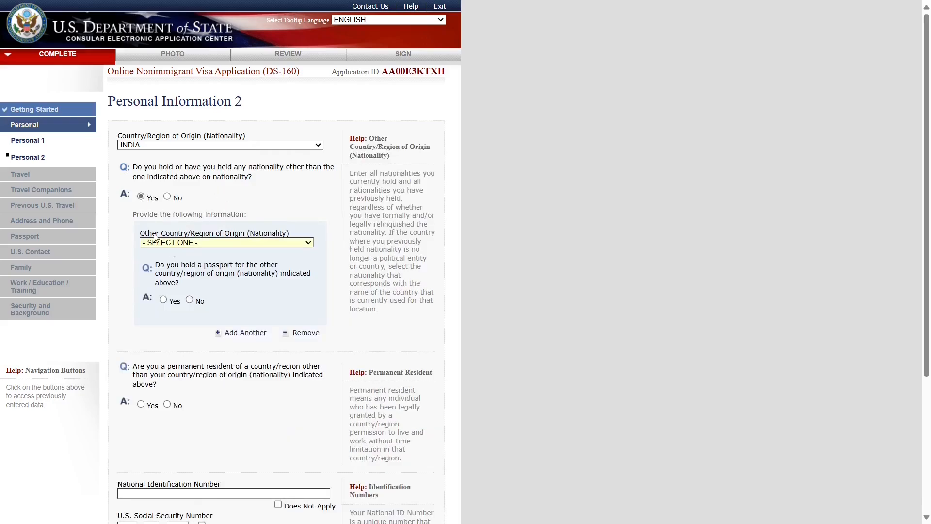
pyautogui.click(168, 197)
pyautogui.scroll(-1, 169, 286)
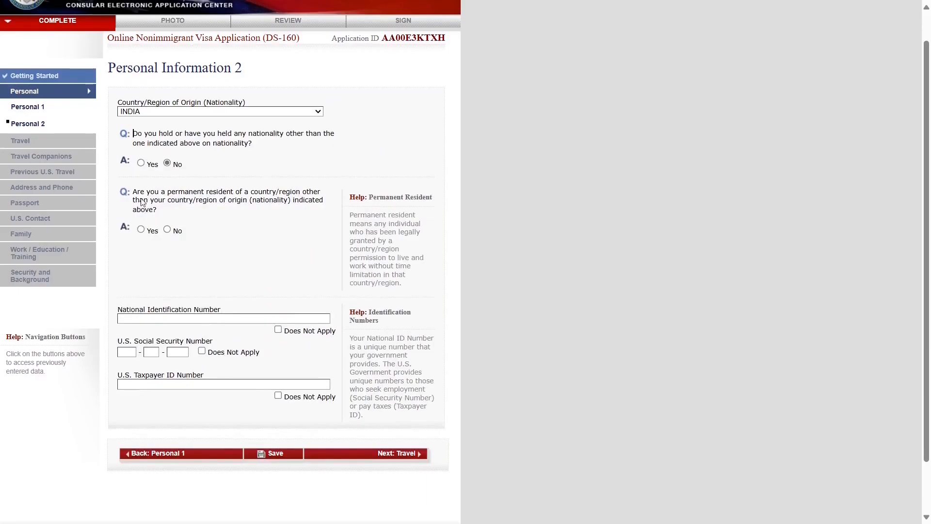
# - Answer No to permanent residency in another country, after briefly trying CANADA
pyautogui.moveTo(136, 191); pyautogui.dragTo(181, 214)
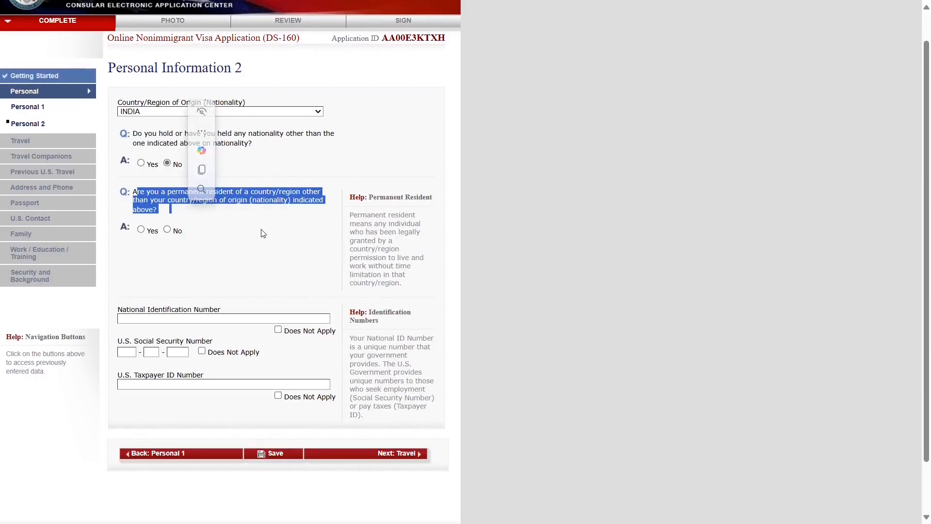
pyautogui.click(141, 230)
pyautogui.scroll(-1, 172, 290)
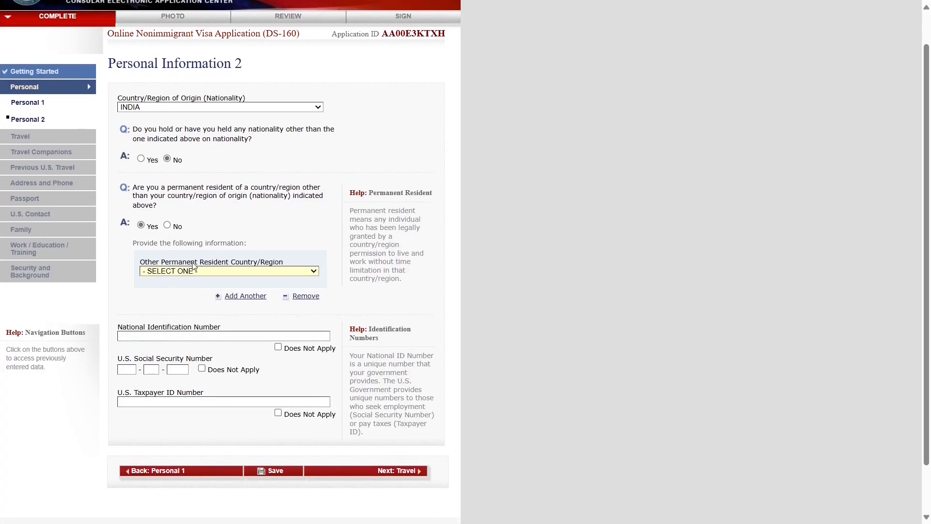
pyautogui.click(165, 273)
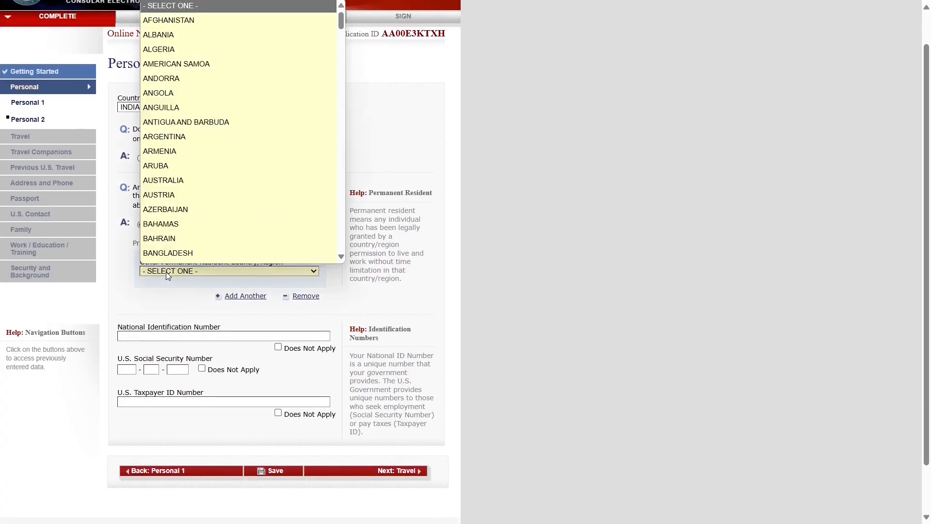
pyautogui.press('c')
pyautogui.press('Down')
pyautogui.press('Down')
pyautogui.press('Return')
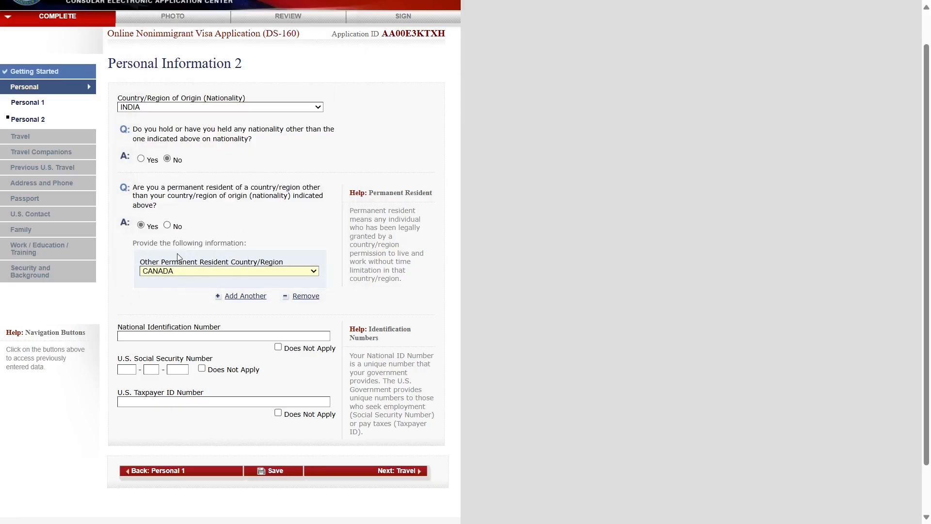
pyautogui.click(167, 226)
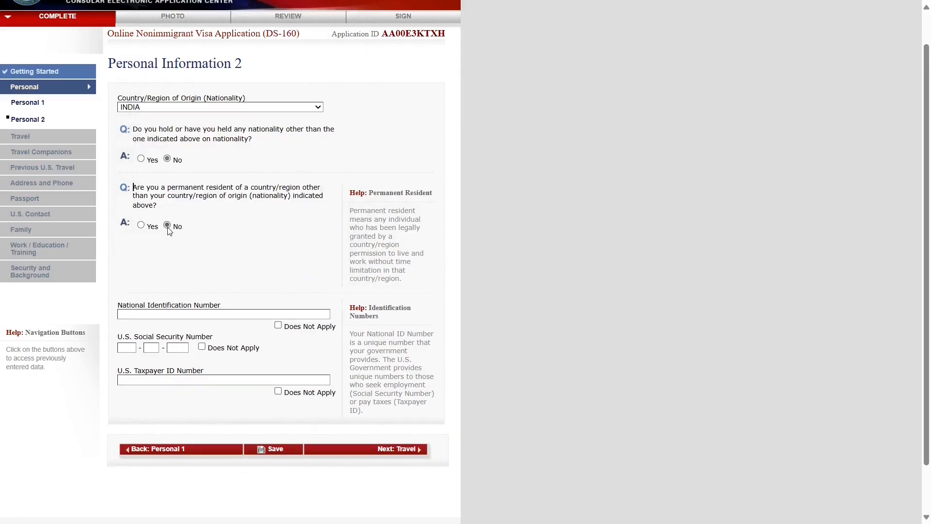
pyautogui.scroll(-1, 168, 266)
# - Enter the national ID number and tick Does Not Apply for U.S. SSN and Taxpayer ID
pyautogui.click(149, 259)
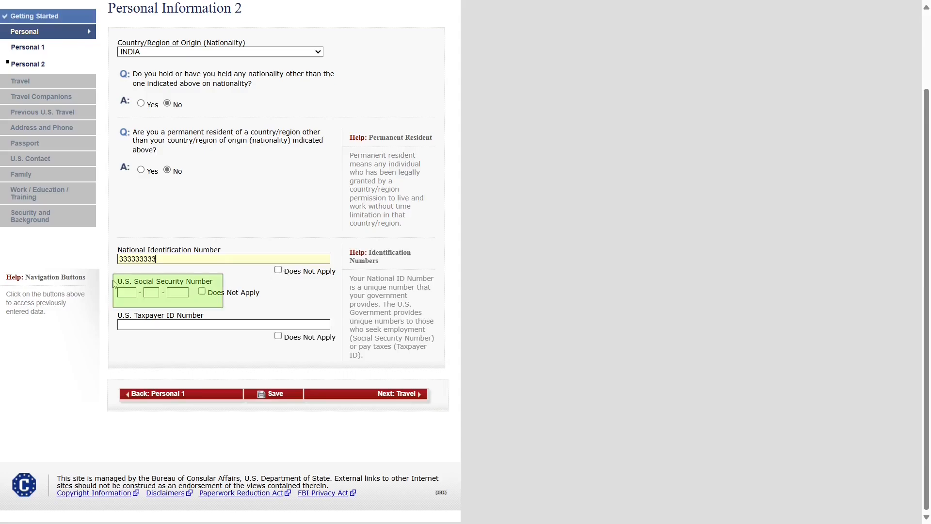
pyautogui.moveTo(117, 286); pyautogui.dragTo(216, 287)
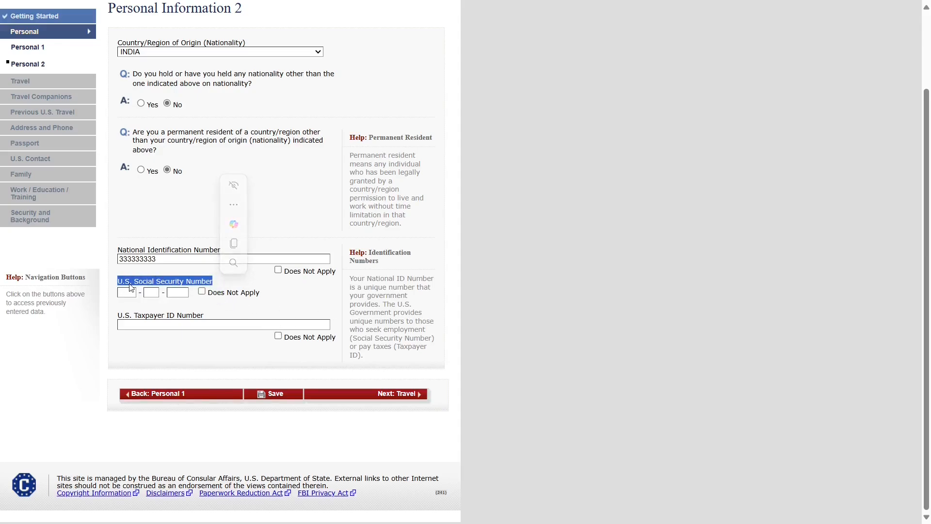
pyautogui.click(202, 292)
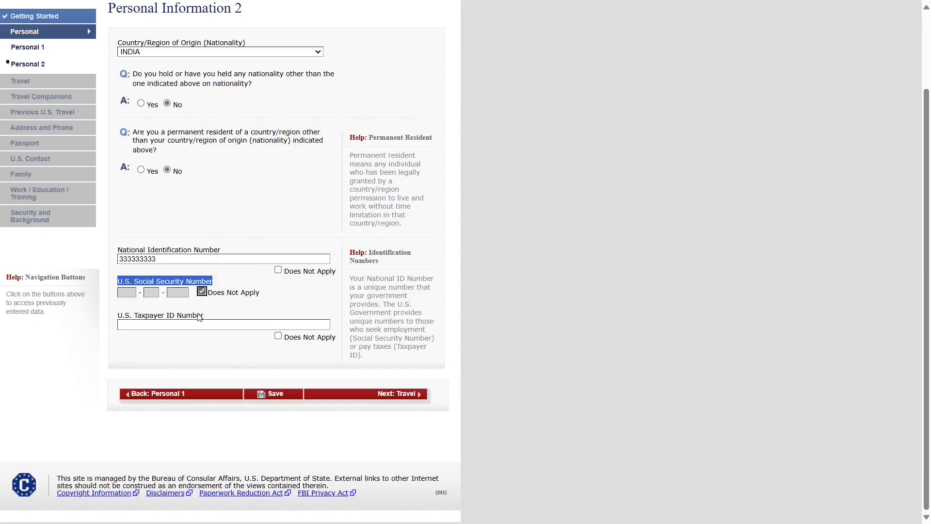
pyautogui.click(198, 360)
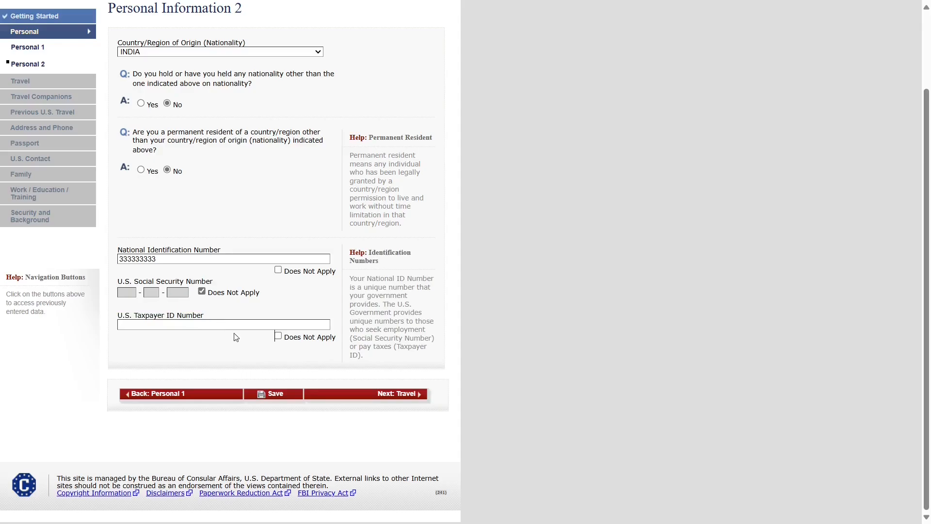
pyautogui.click(278, 336)
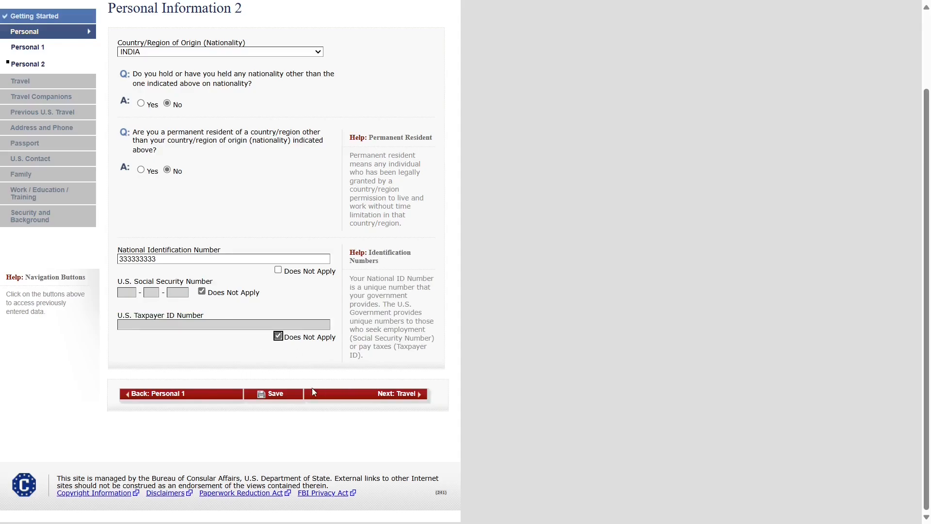
# - On Travel Information, set purpose TEMP. BUSINESS OR PLEASURE VISITOR (B), specified as B1/B2
pyautogui.click(380, 396)
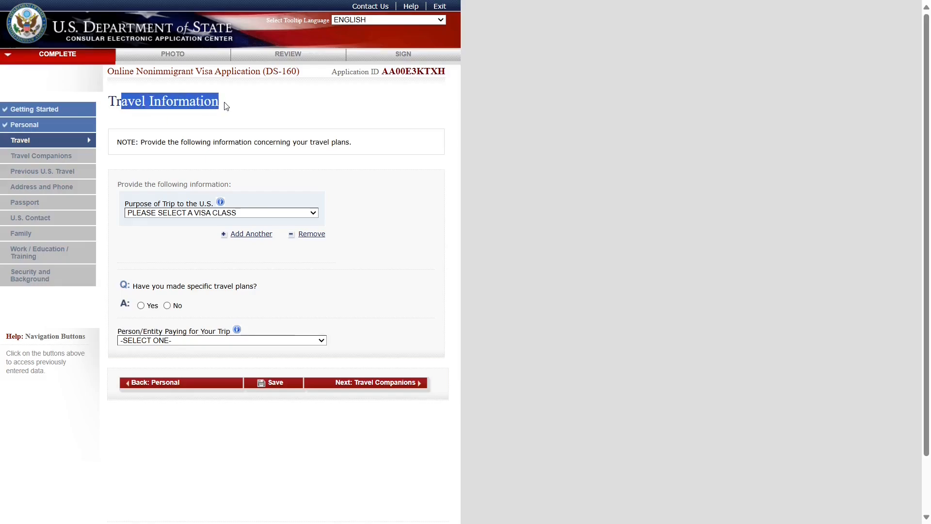
pyautogui.click(161, 167)
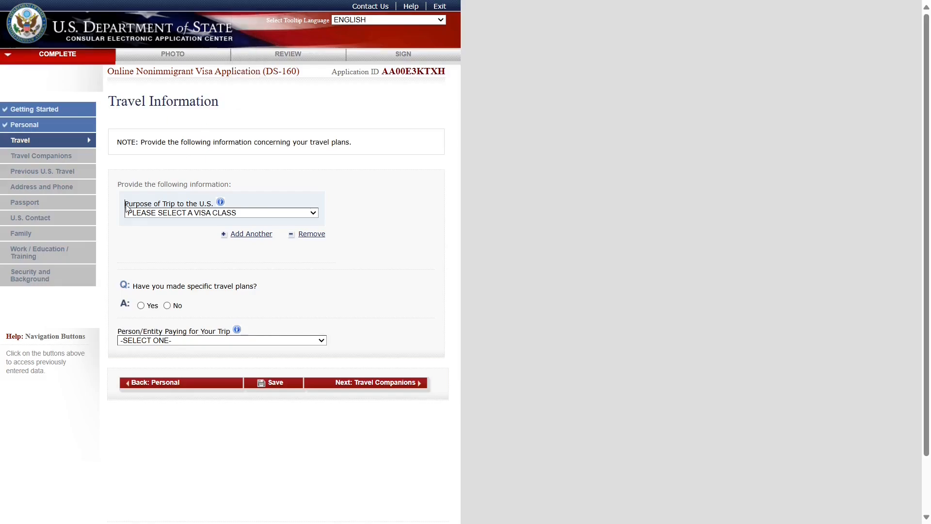
pyautogui.moveTo(125, 206); pyautogui.dragTo(216, 208)
pyautogui.click(281, 214)
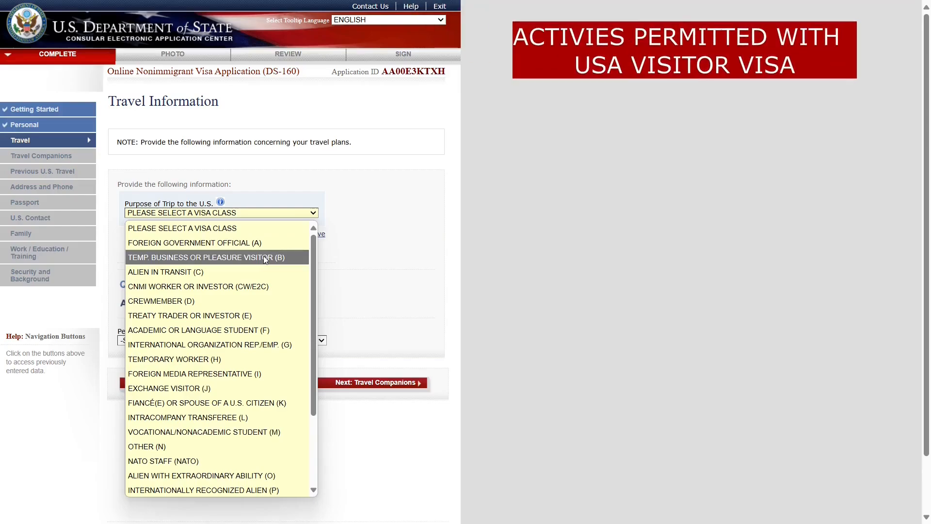
pyautogui.click(265, 259)
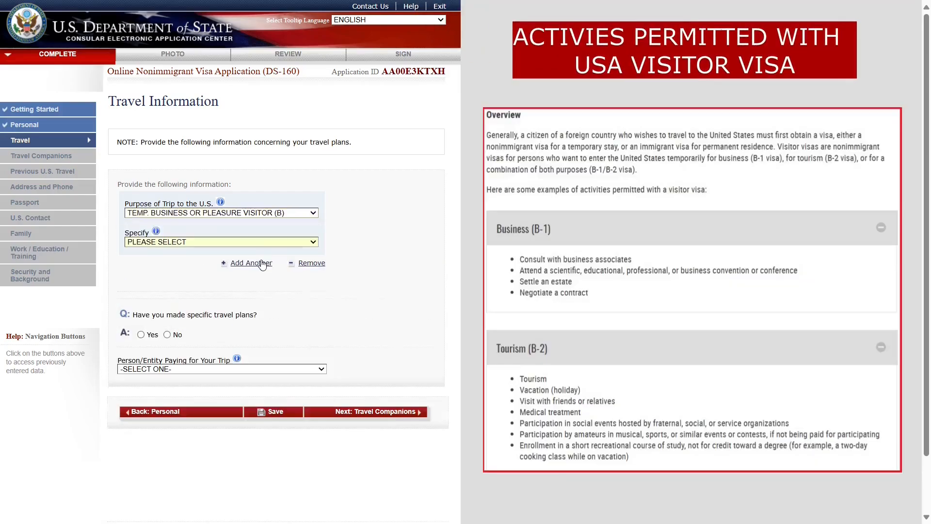
pyautogui.click(163, 242)
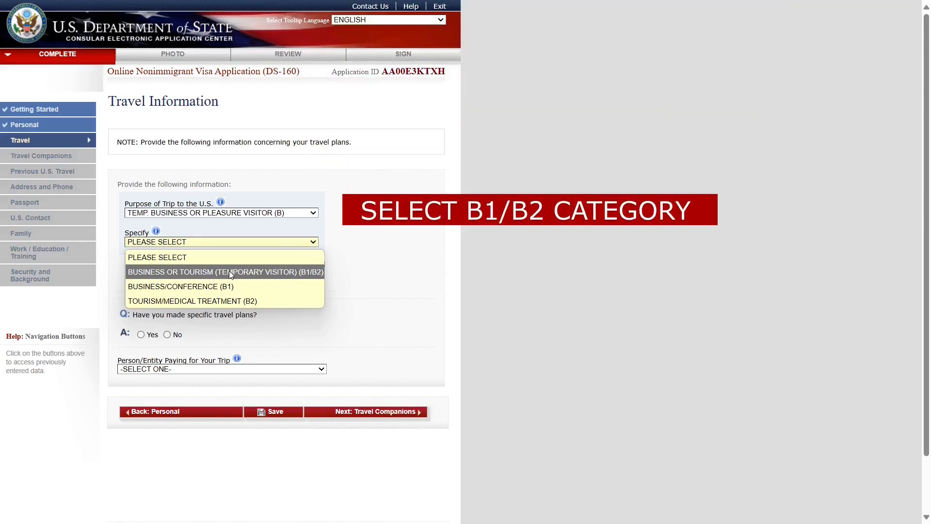
pyautogui.click(229, 271)
pyautogui.scroll(-1, 373, 305)
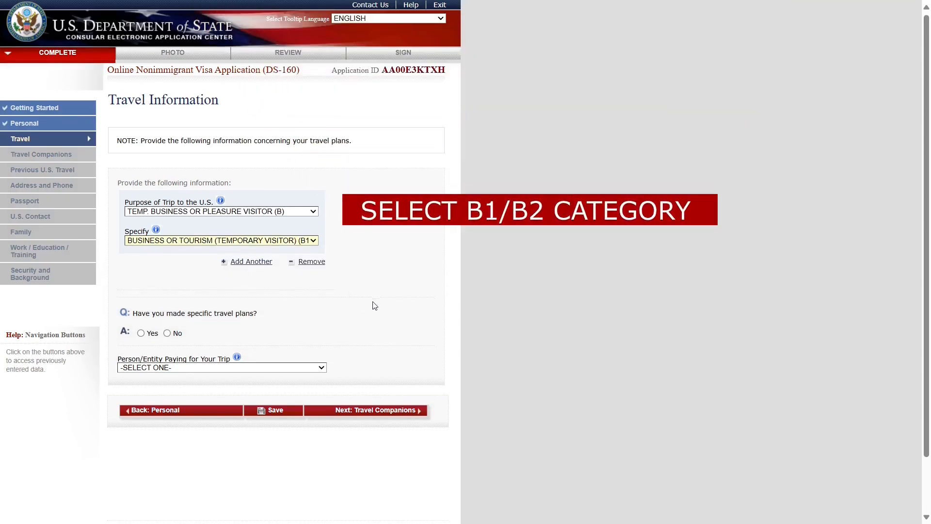
pyautogui.scroll(-1, 354, 297)
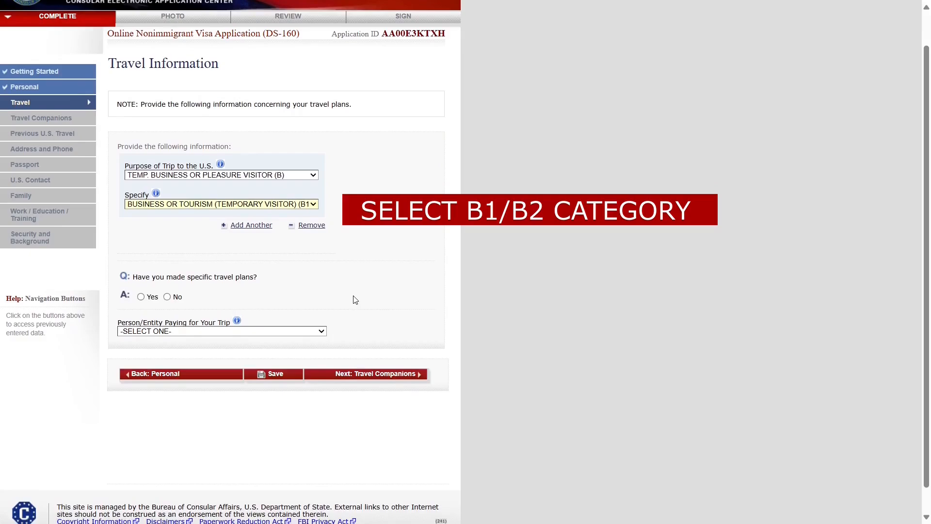
# - Answer No to 'Have you made specific travel plans?' after previewing the Yes fields
pyautogui.scroll(-1, 247, 298)
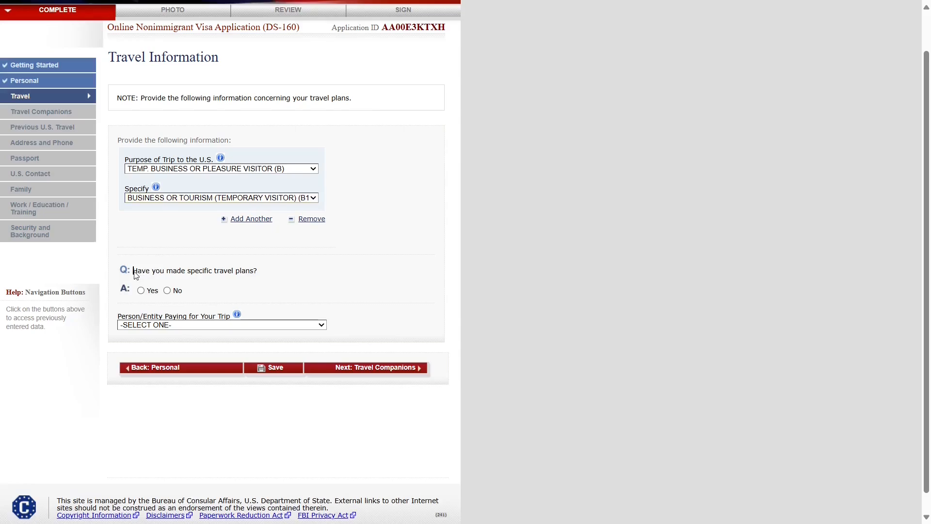
pyautogui.moveTo(133, 271); pyautogui.dragTo(261, 276)
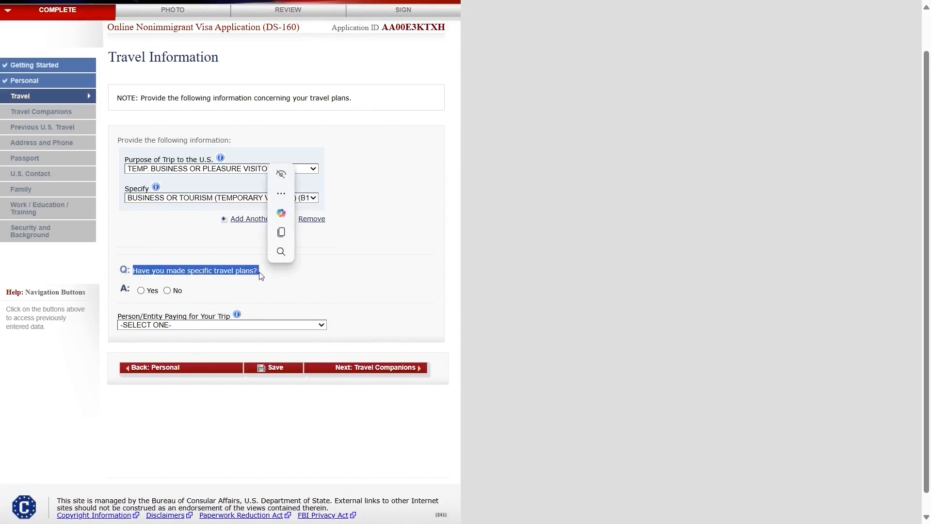
pyautogui.click(141, 291)
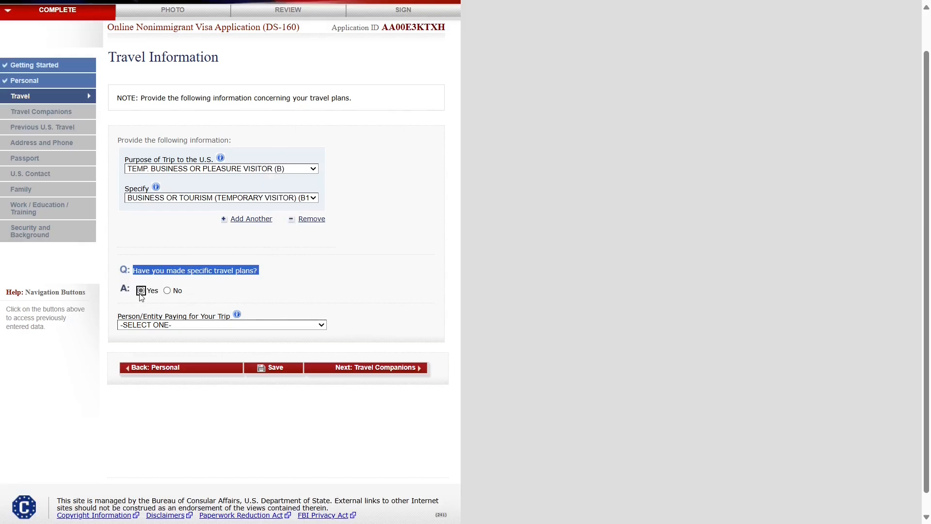
pyautogui.scroll(-3, 196, 326)
pyautogui.scroll(-2, 226, 345)
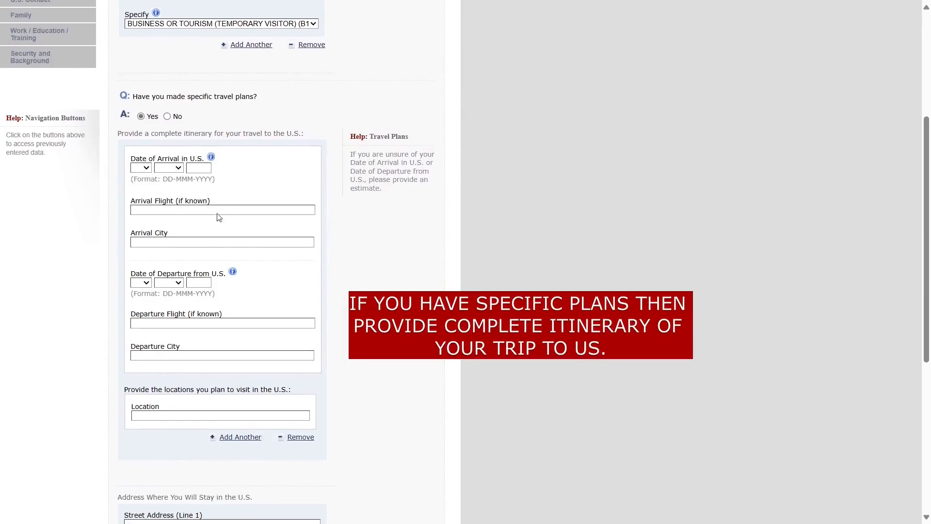
pyautogui.click(167, 117)
pyautogui.scroll(-1, 184, 259)
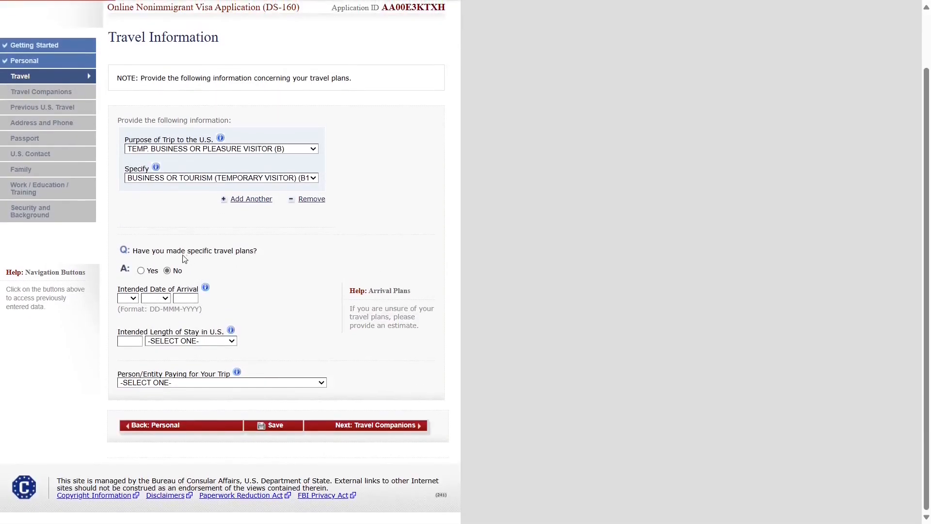
pyautogui.click(167, 271)
pyautogui.click(124, 290)
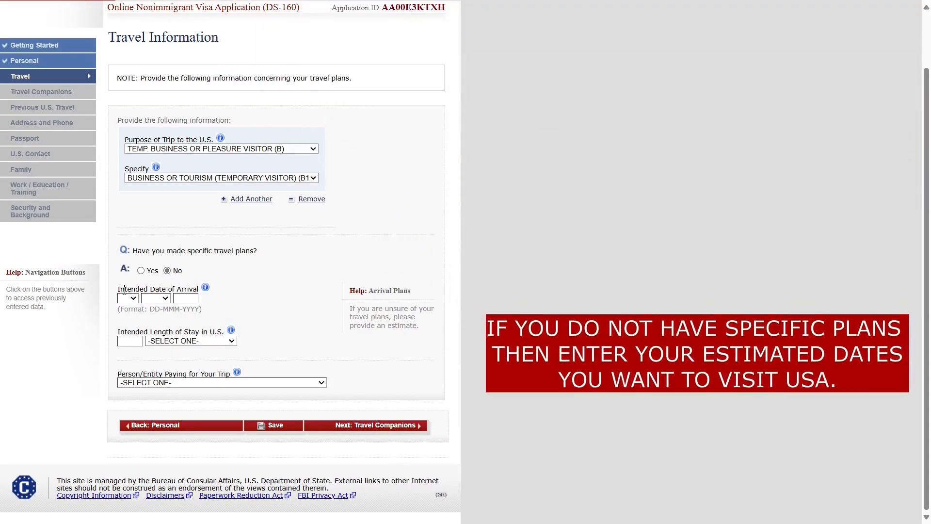
# - Set the intended arrival date to 03 JUN 2025
pyautogui.moveTo(125, 290); pyautogui.dragTo(230, 330)
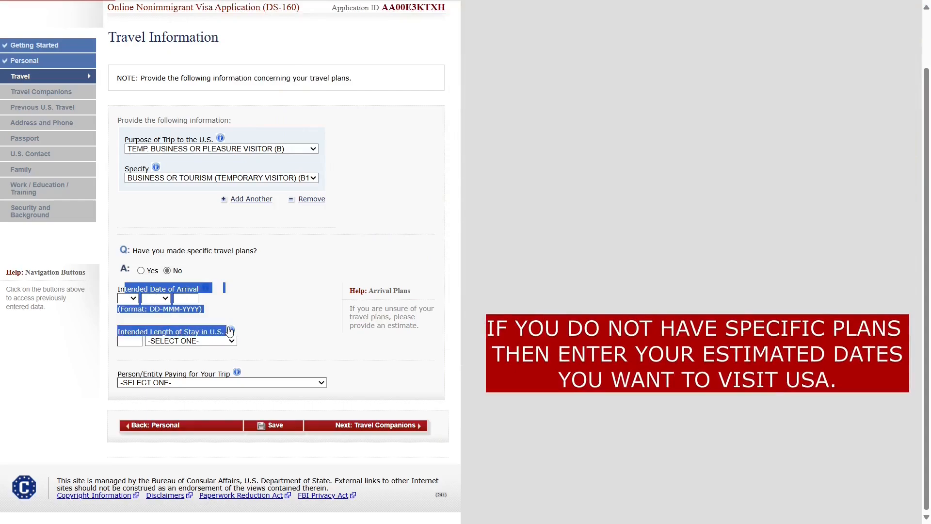
pyautogui.click(306, 356)
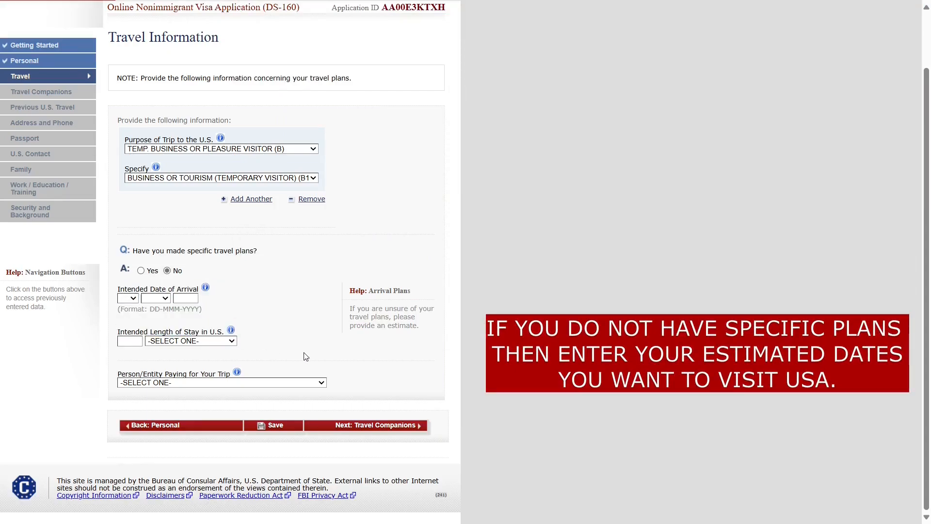
pyautogui.click(134, 298)
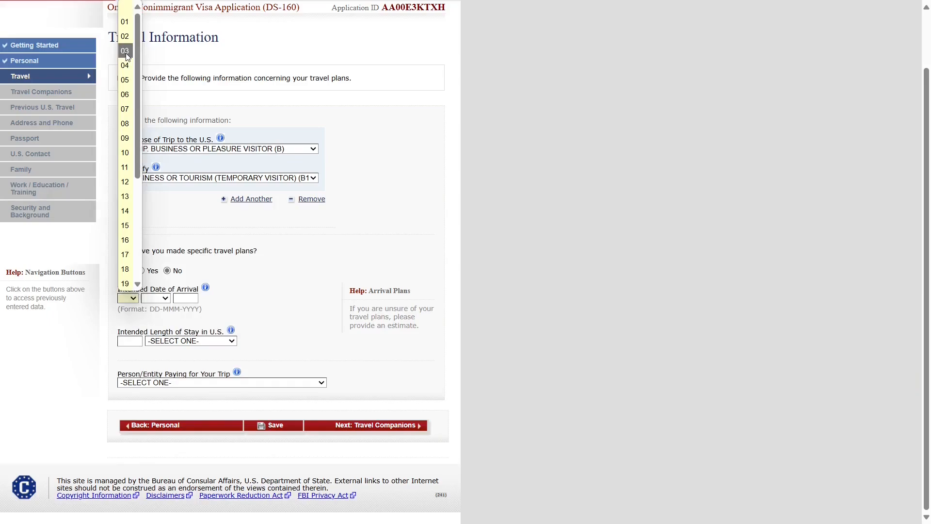
pyautogui.click(127, 52)
pyautogui.click(156, 299)
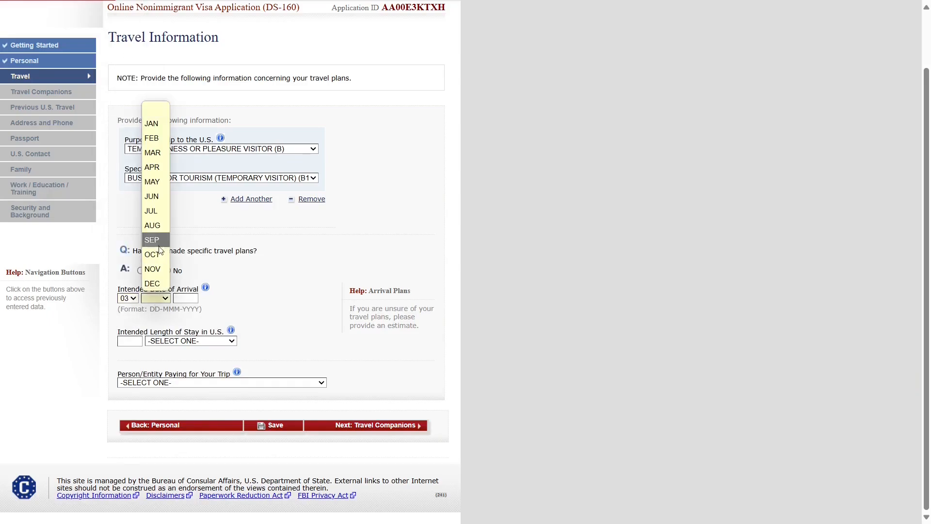
pyautogui.click(158, 195)
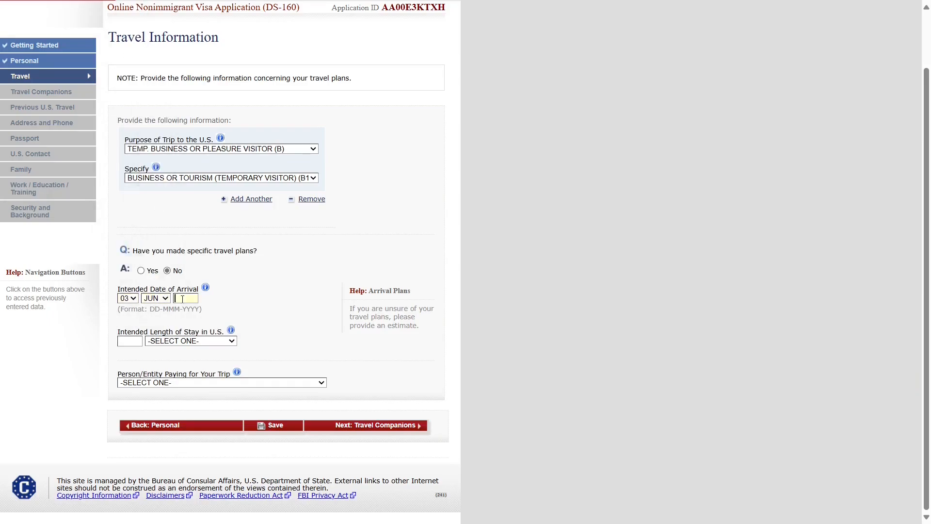
pyautogui.click(182, 299)
pyautogui.write('2025')
# - Set the intended length of stay to 5 DAY(S)
pyautogui.tripleClick(138, 335)
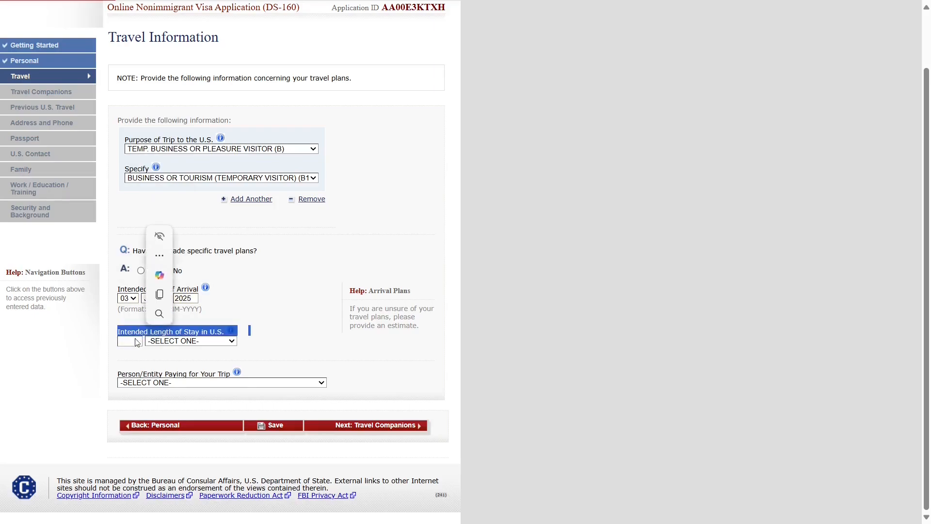
pyautogui.click(132, 343)
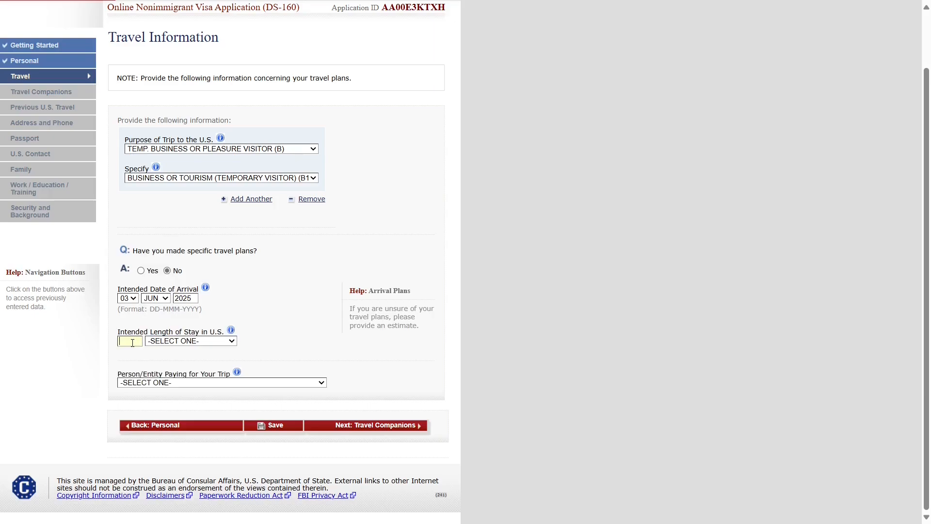
pyautogui.click(170, 342)
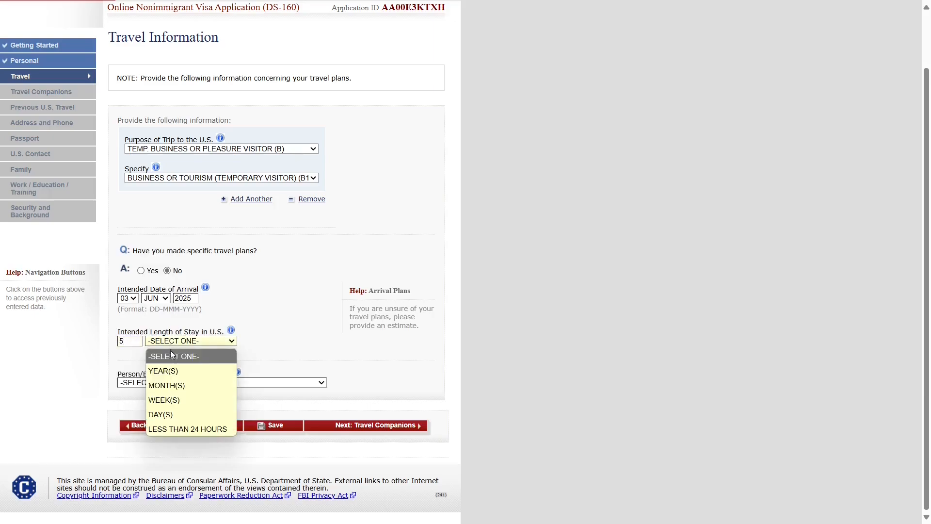
pyautogui.click(162, 414)
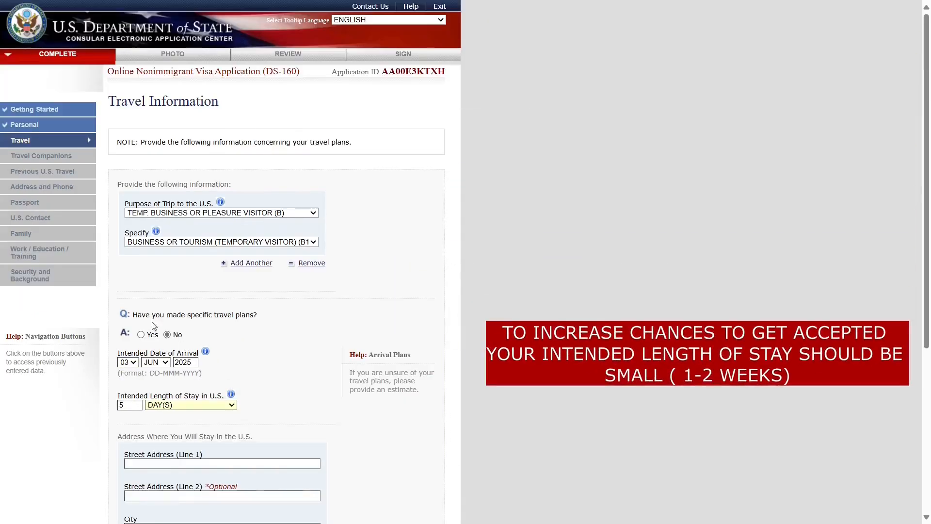
# - Enter the street in Street Address (Line 1) of the U.S. stay address
pyautogui.scroll(-3, 165, 407)
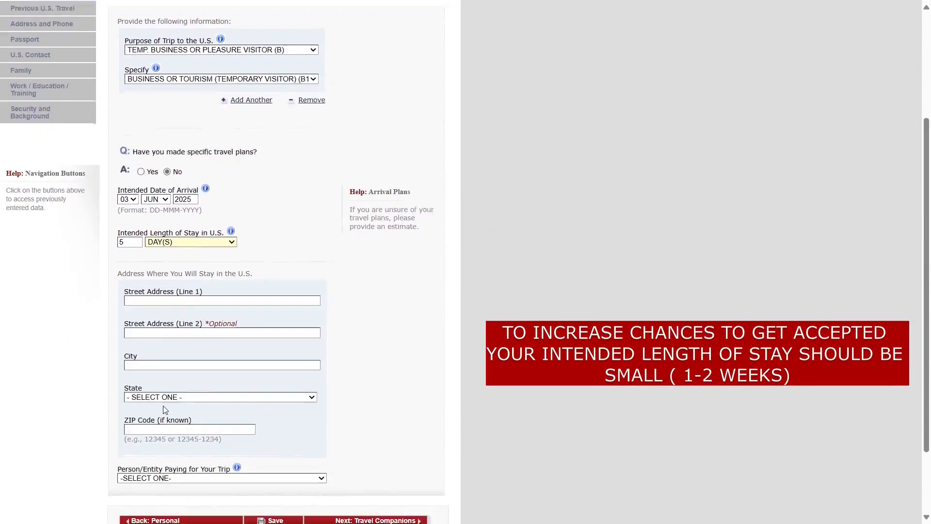
pyautogui.scroll(-1, 170, 303)
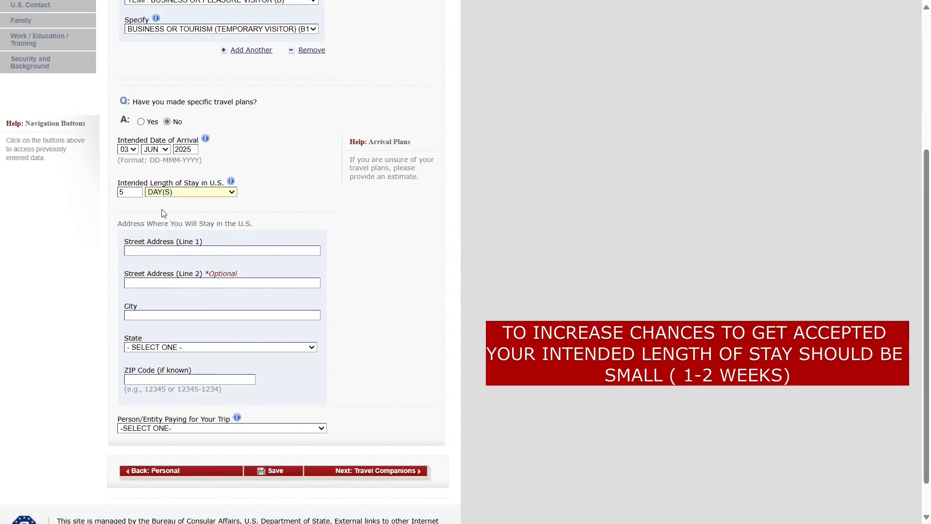
pyautogui.moveTo(123, 223); pyautogui.dragTo(260, 224)
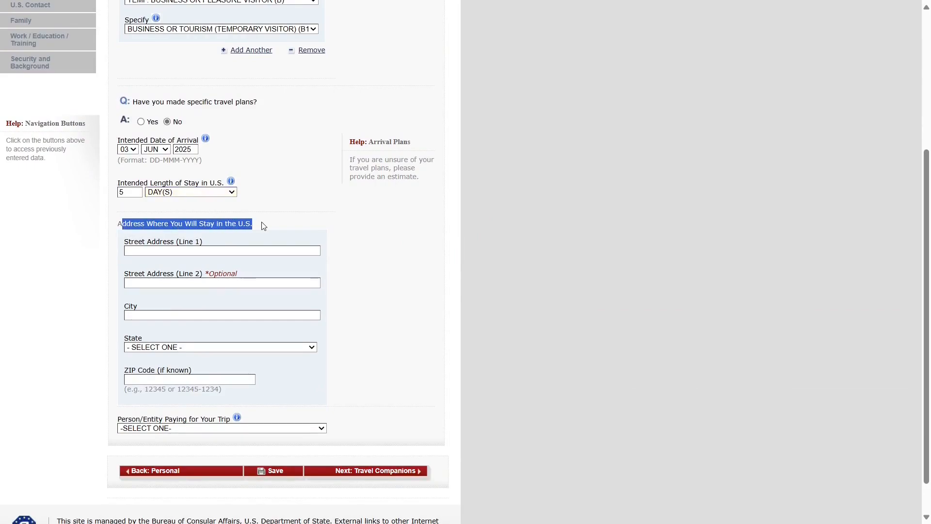
pyautogui.click(203, 238)
pyautogui.click(170, 249)
pyautogui.write('S')
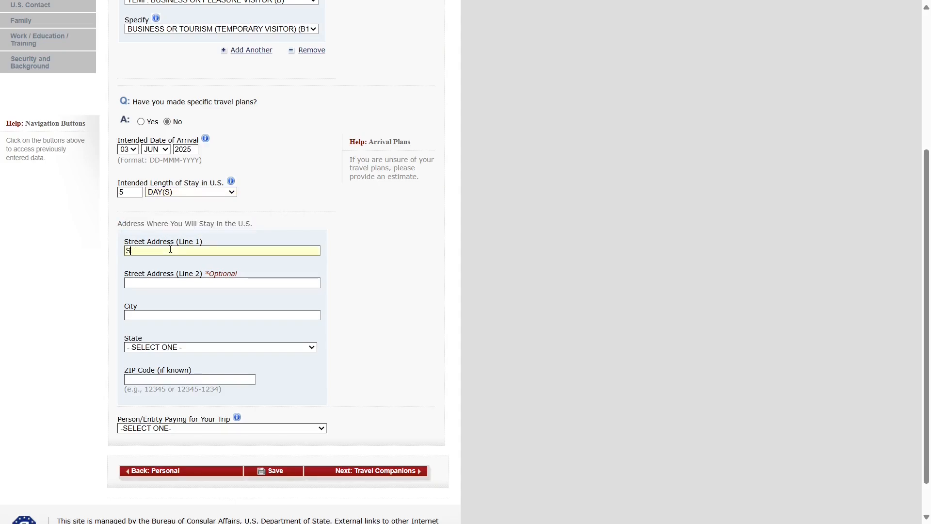
pyautogui.press('BackSpace')
pyautogui.write('XYZ STREET')
# - Set the city to NEW YORK and the state to NEW YORK
pyautogui.click(153, 316)
pyautogui.write('NEW DELHI')
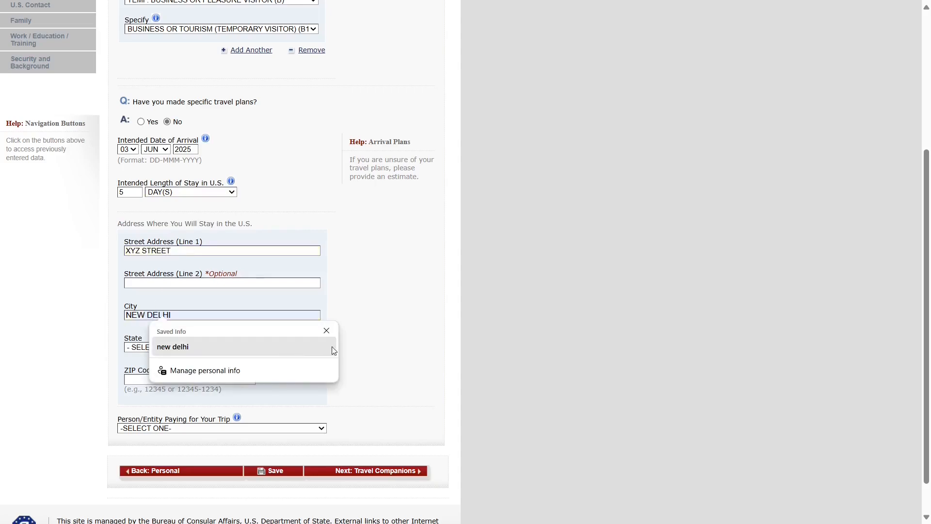
pyautogui.doubleClick(184, 316)
pyautogui.press('BackSpace')
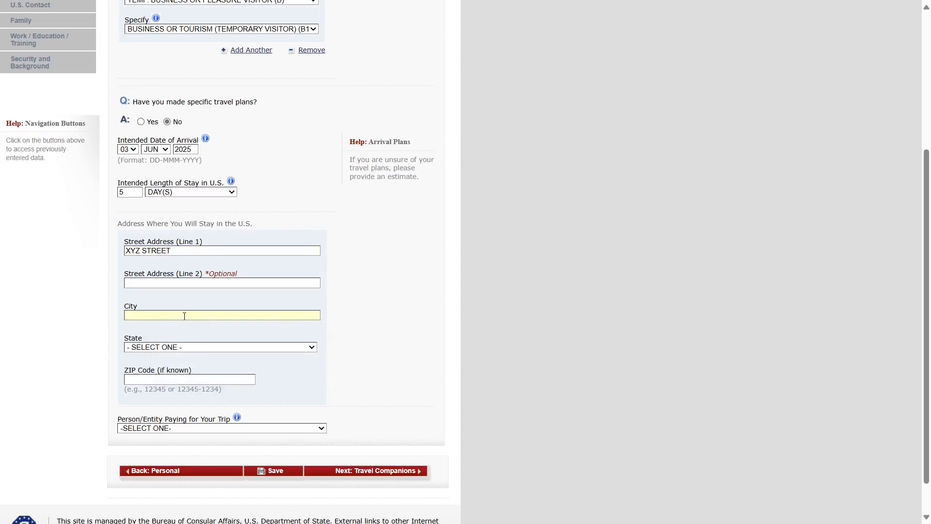
pyautogui.write('NEW YORK')
pyautogui.click(153, 348)
pyautogui.write('new')
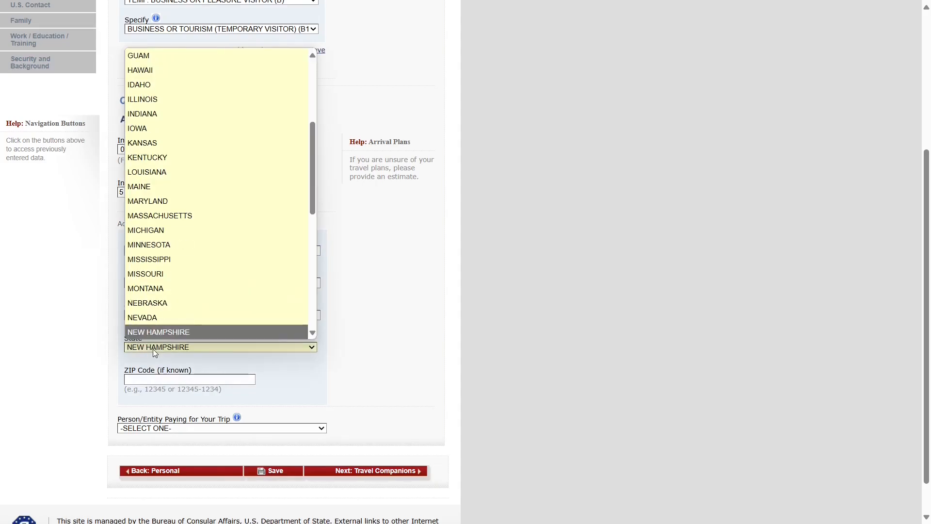
pyautogui.press('Down')
pyautogui.press('Down')
pyautogui.press('Down')
pyautogui.press('Return')
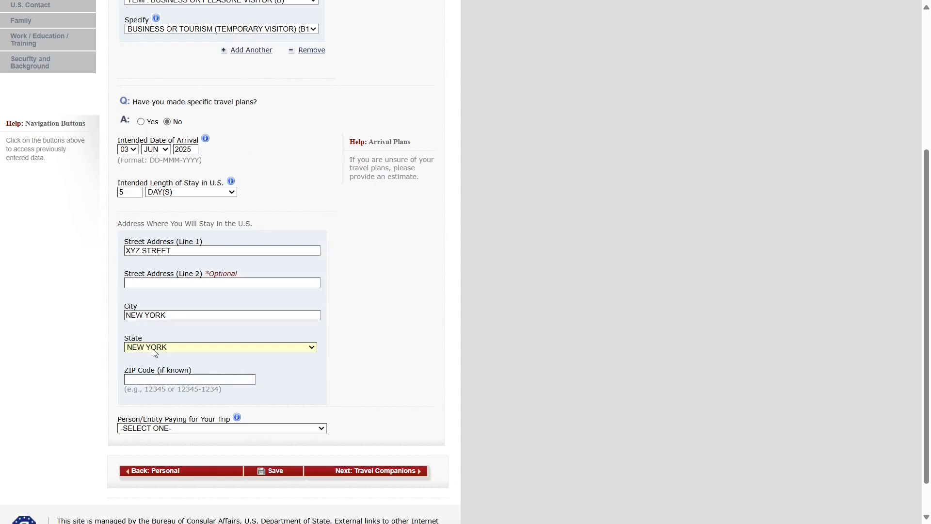
pyautogui.click(182, 317)
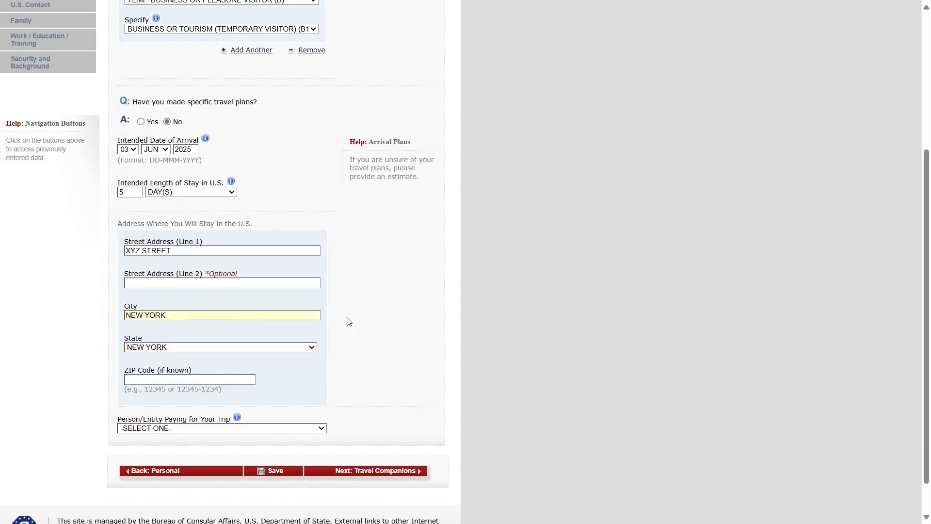
# - Enter the ZIP code for the U.S. stay address
pyautogui.scroll(-1, 381, 320)
pyautogui.click(210, 338)
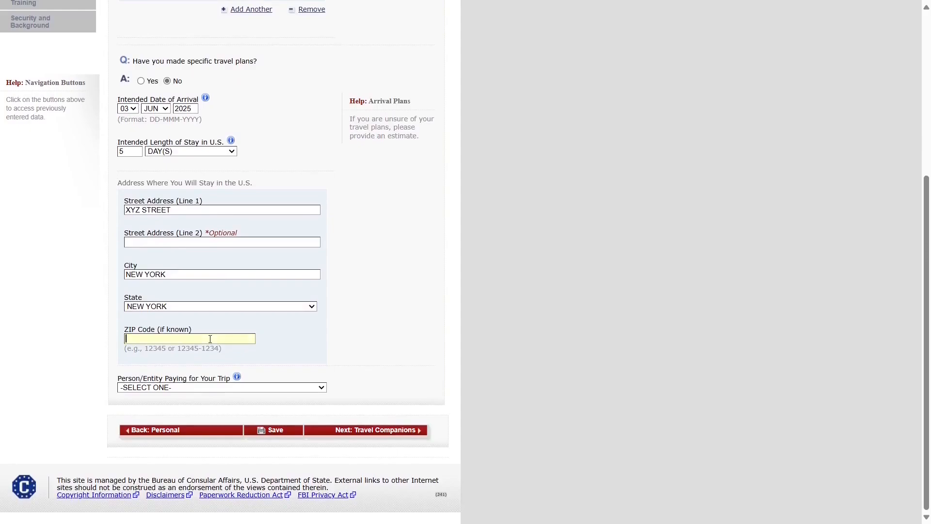
pyautogui.write('12345')
pyautogui.click(410, 347)
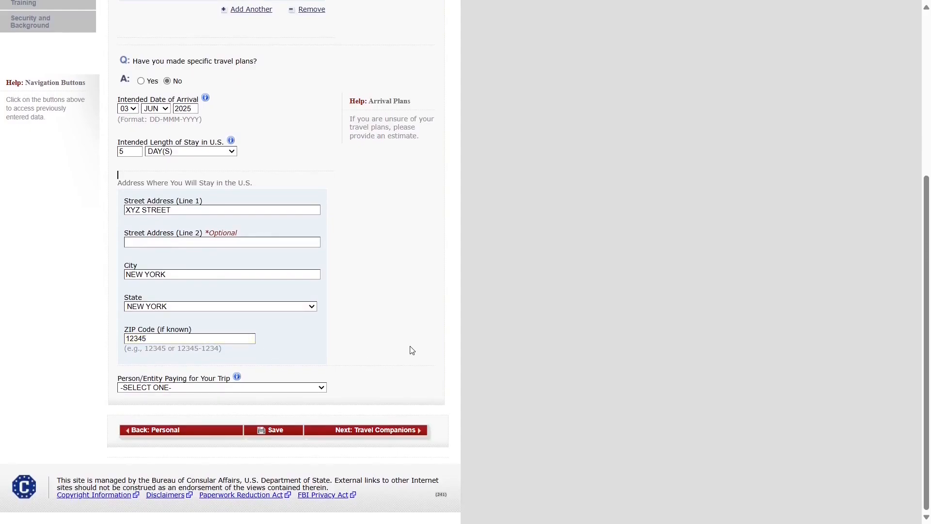
pyautogui.scroll(1, 126, 381)
pyautogui.moveTo(117, 400); pyautogui.dragTo(232, 399)
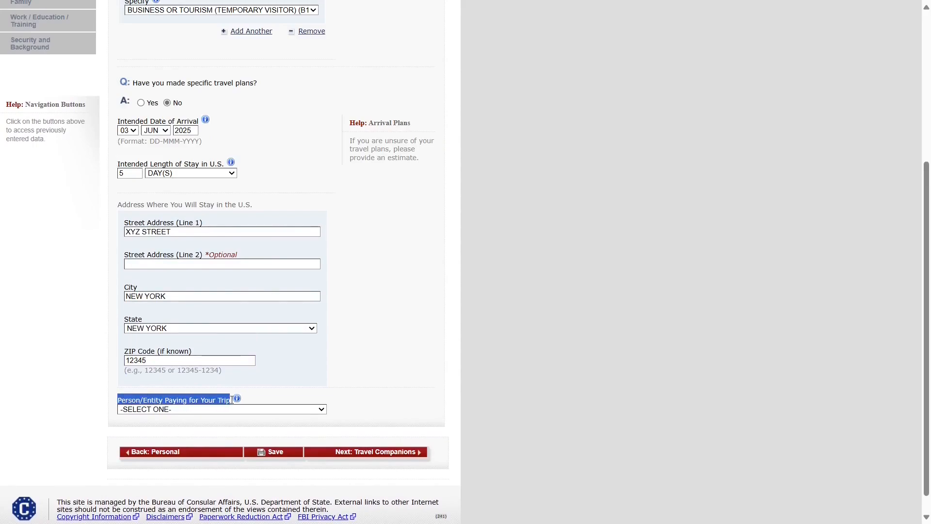
# - Switch the trip payer from SELF to OTHER PERSON, revealing the payer detail fields
pyautogui.click(381, 412)
pyautogui.click(308, 410)
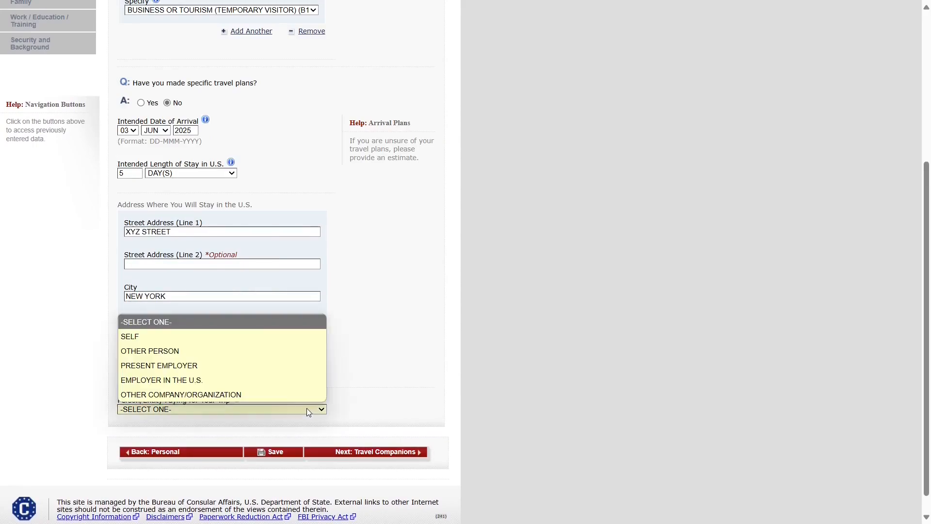
pyautogui.click(146, 337)
pyautogui.scroll(-1, 381, 410)
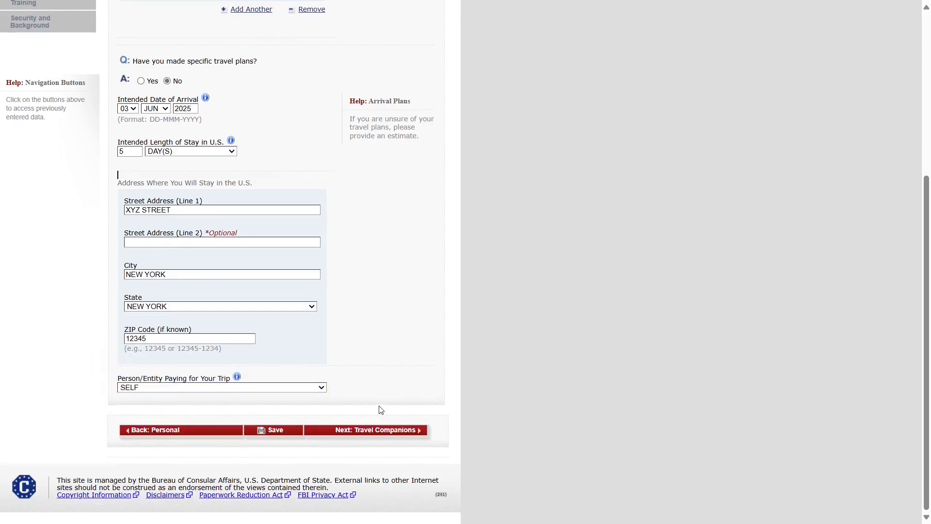
pyautogui.click(142, 388)
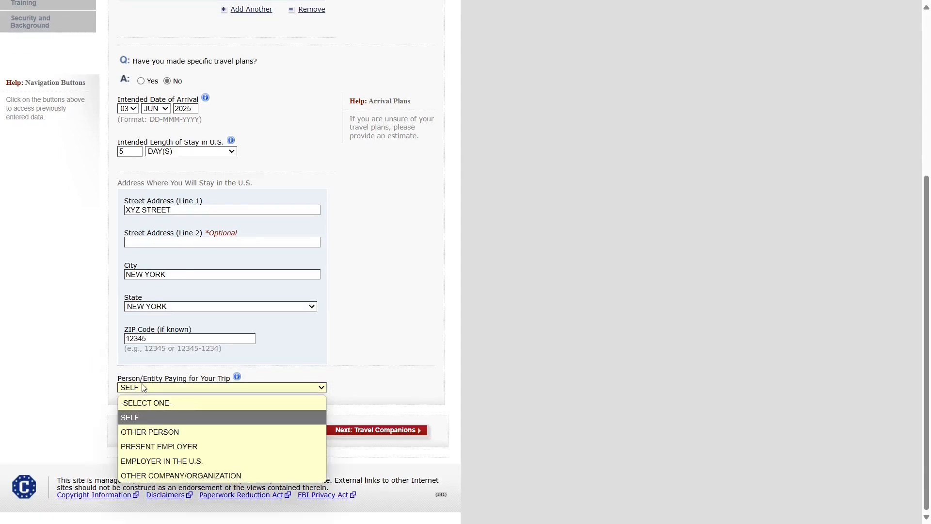
pyautogui.click(152, 432)
pyautogui.scroll(-2, 178, 354)
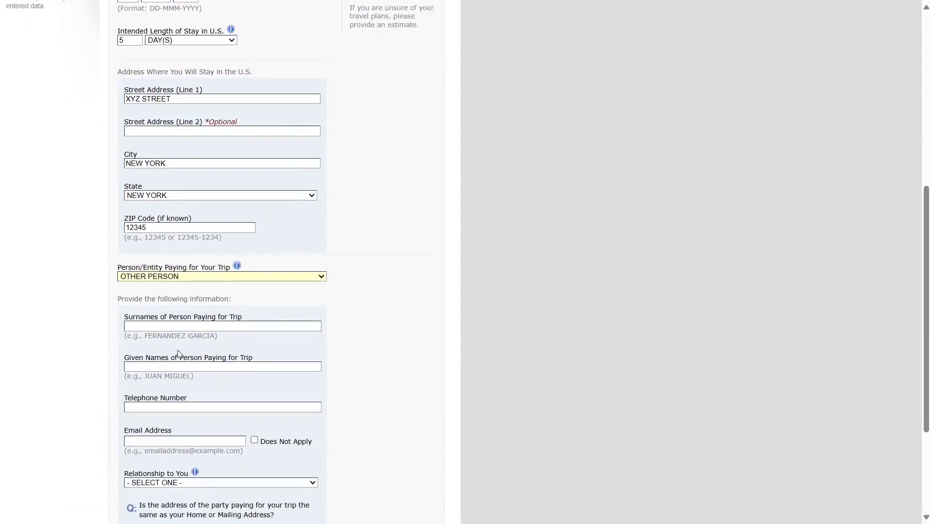
pyautogui.scroll(-3, 178, 354)
pyautogui.moveTo(120, 135); pyautogui.dragTo(212, 302)
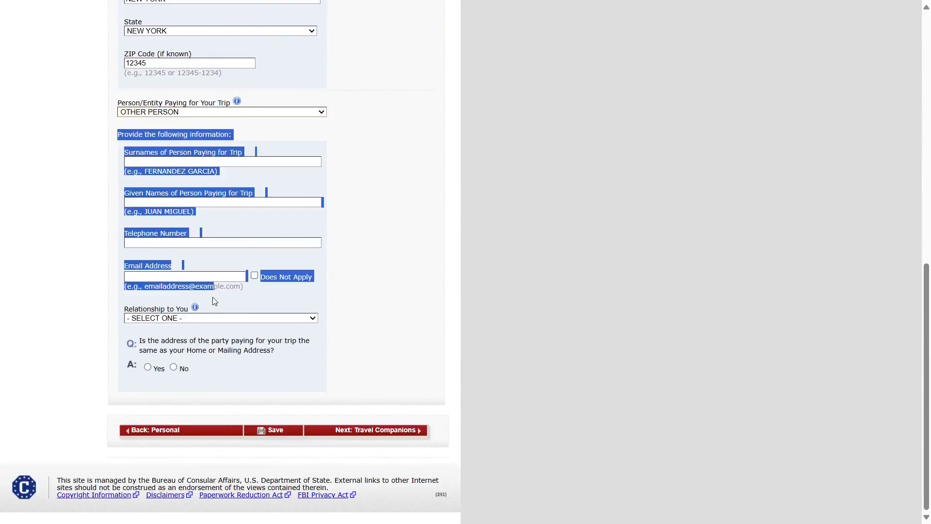
pyautogui.click(179, 152)
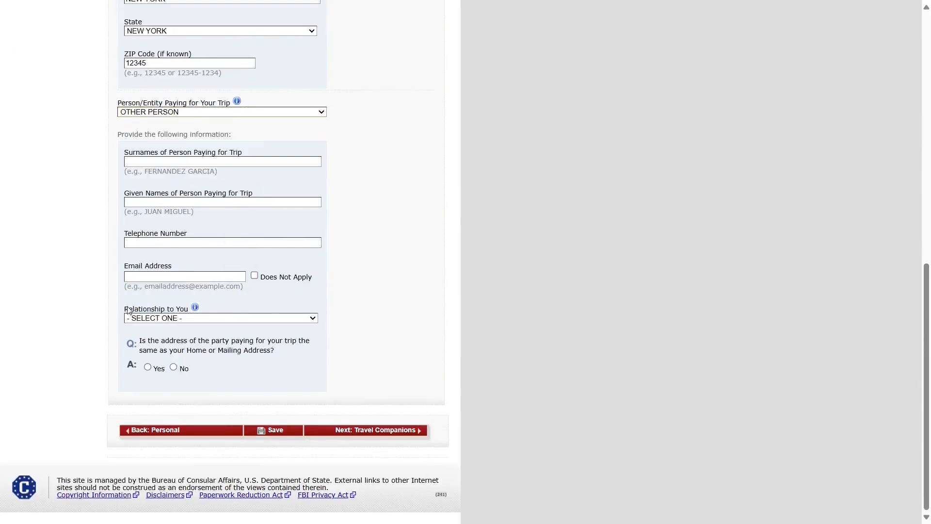
# - Review the payer's Relationship to You choices and answer No to the payer-address question
pyautogui.moveTo(125, 309); pyautogui.dragTo(188, 309)
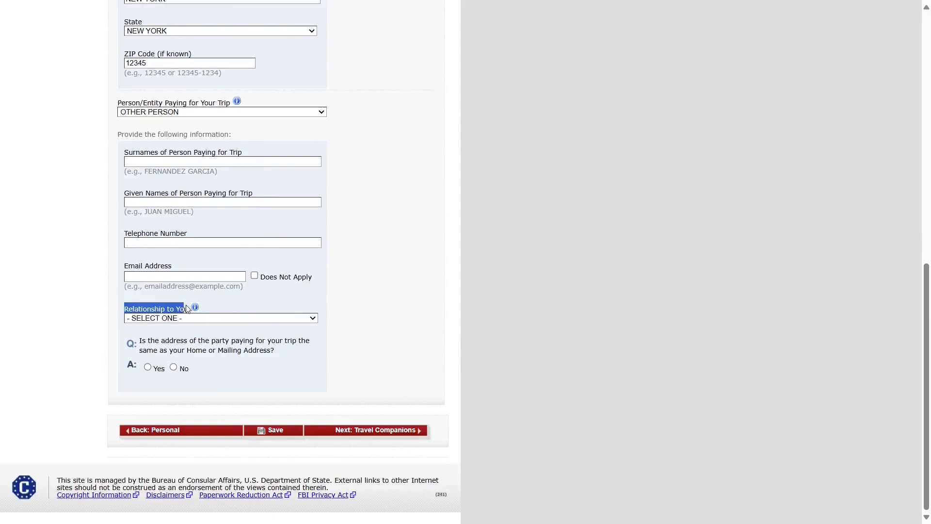
pyautogui.click(211, 318)
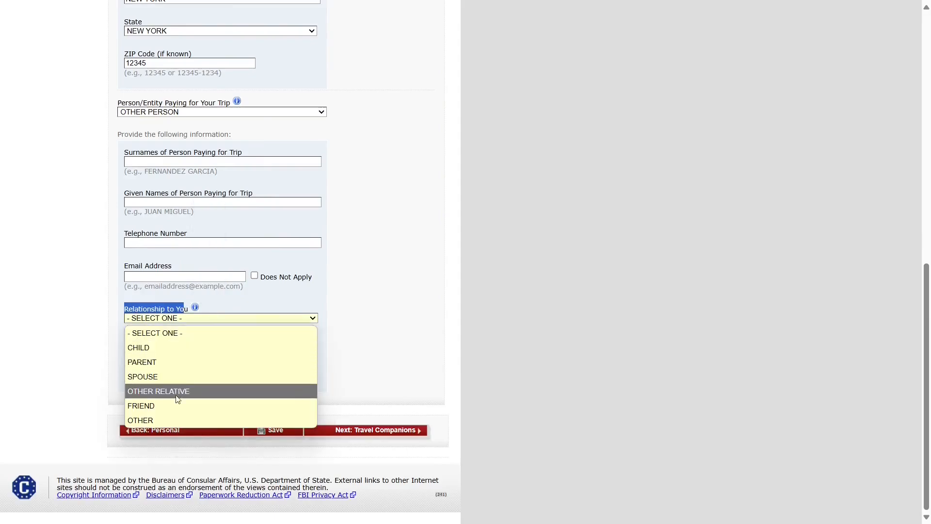
pyautogui.click(397, 339)
pyautogui.moveTo(139, 341); pyautogui.dragTo(279, 357)
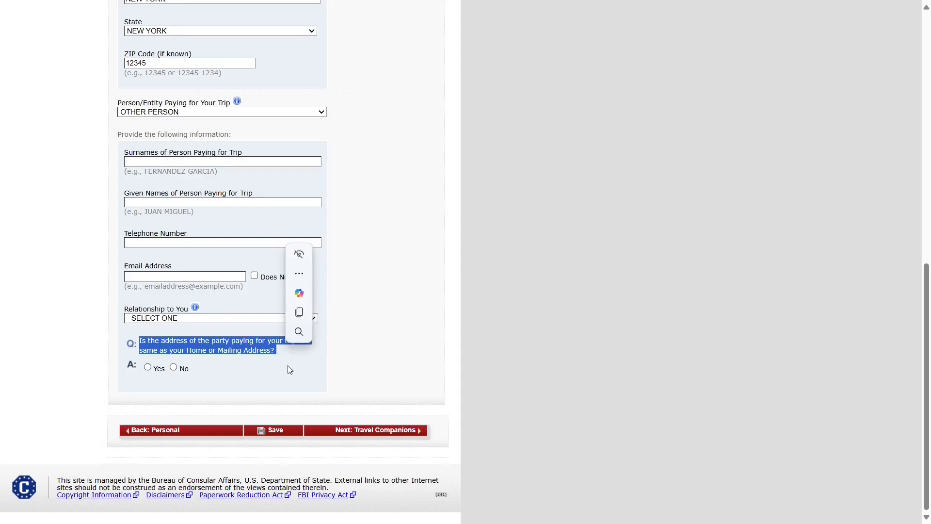
pyautogui.click(379, 371)
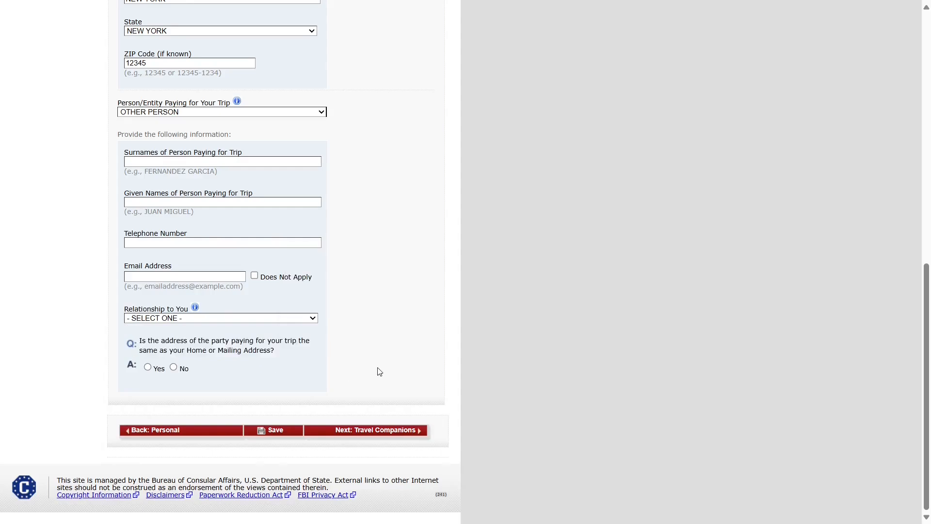
pyautogui.tripleClick(167, 343)
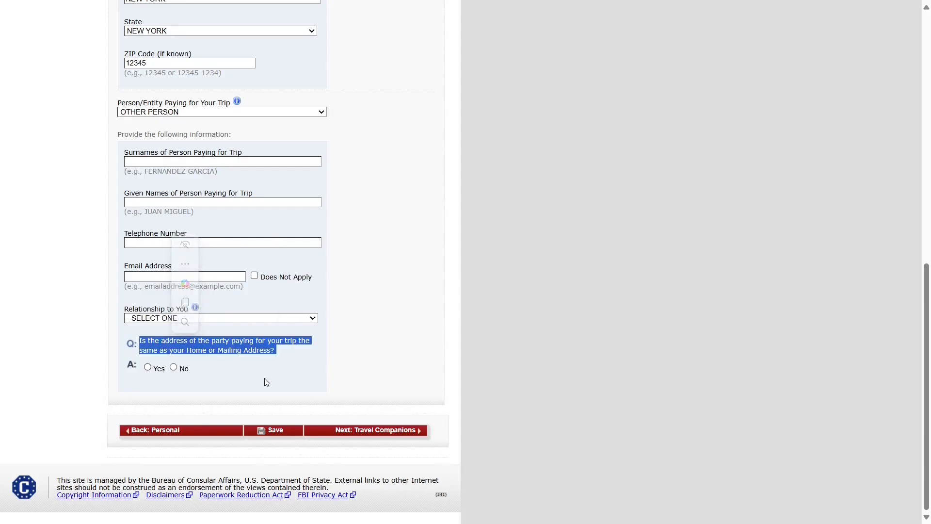
pyautogui.click(148, 368)
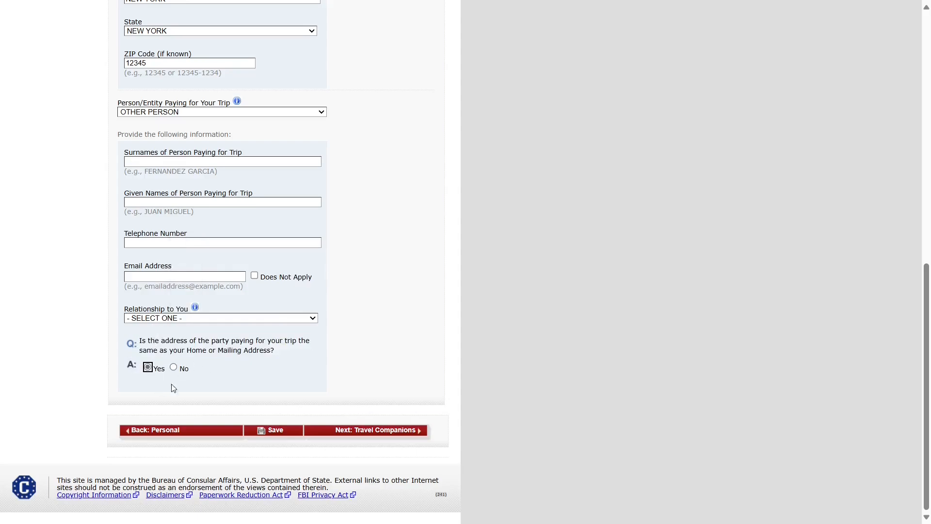
pyautogui.click(173, 369)
# - Set Person/Entity Paying for Your Trip back to SELF
pyautogui.scroll(-3, 173, 371)
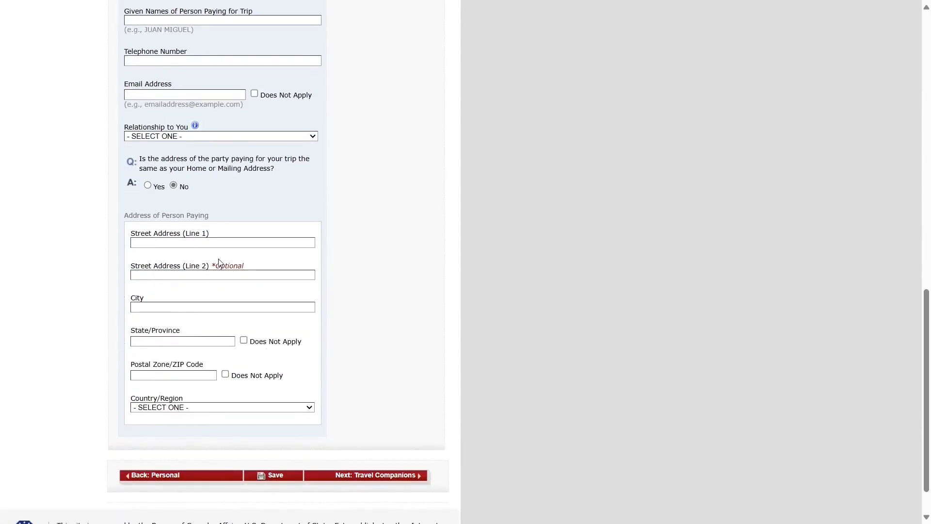
pyautogui.scroll(5, 218, 263)
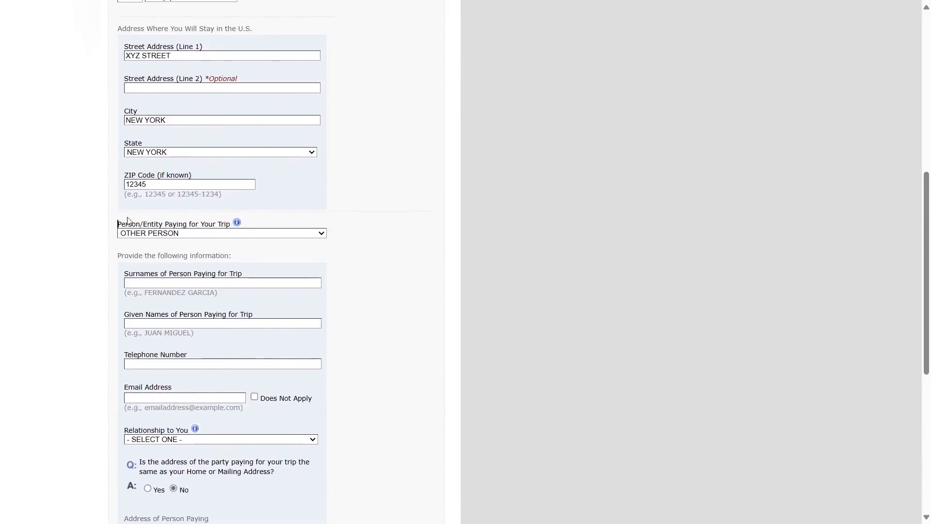
pyautogui.click(165, 234)
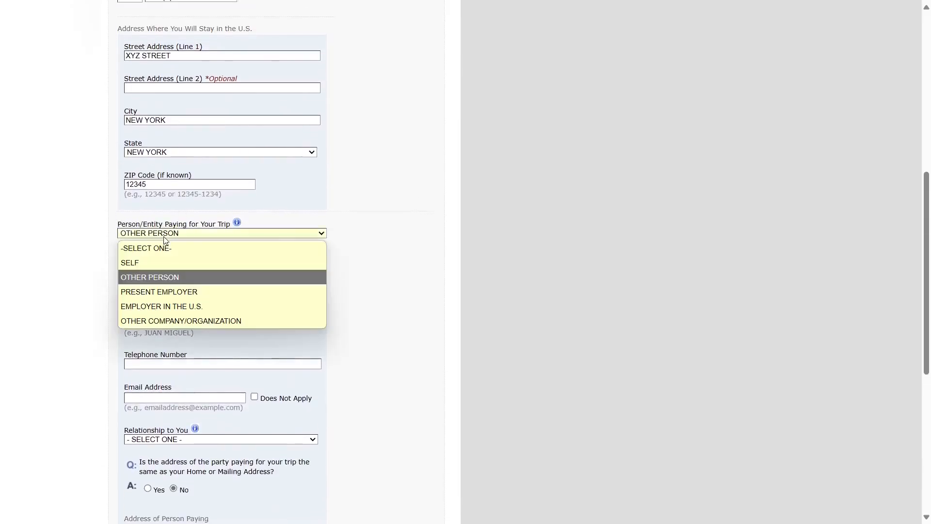
pyautogui.click(156, 266)
pyautogui.scroll(-3, 311, 308)
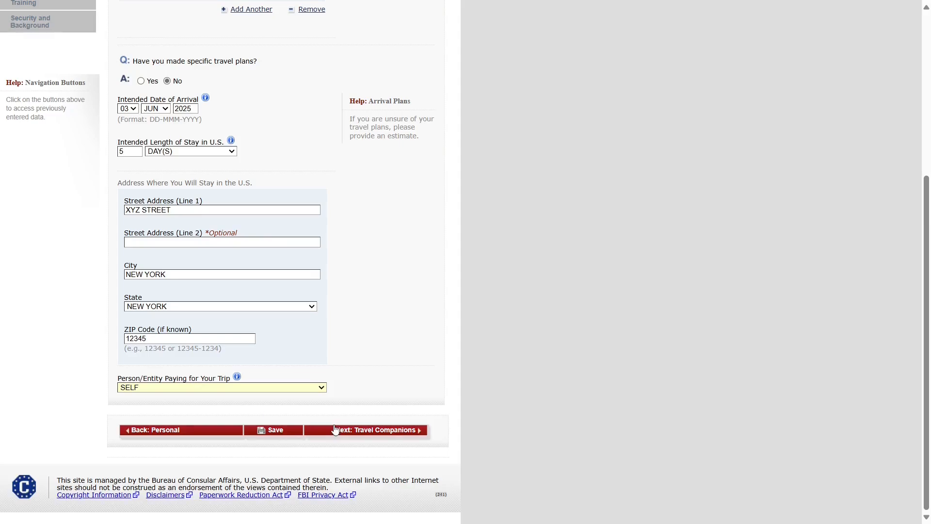
# - Go to Travel Companions and answer Yes to other persons traveling with you
pyautogui.click(358, 435)
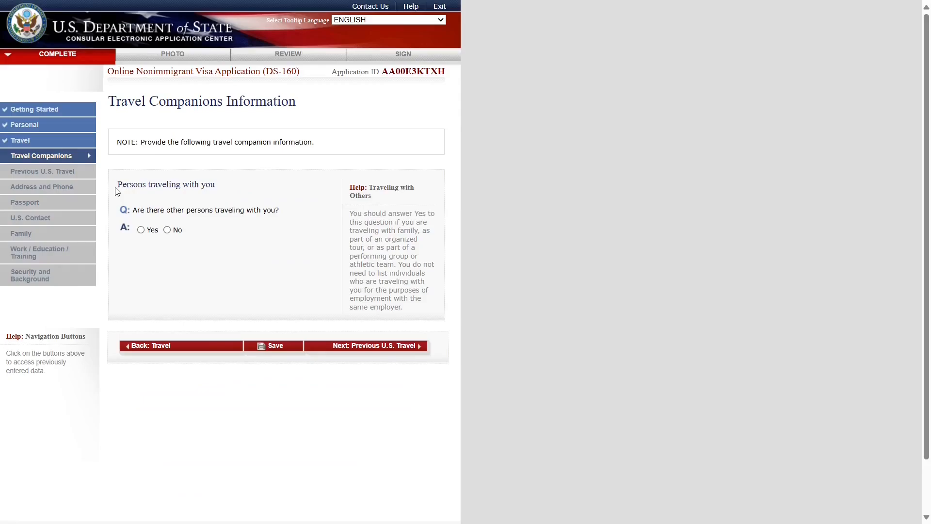
pyautogui.moveTo(136, 212); pyautogui.dragTo(280, 215)
pyautogui.click(246, 244)
pyautogui.click(169, 232)
pyautogui.click(142, 231)
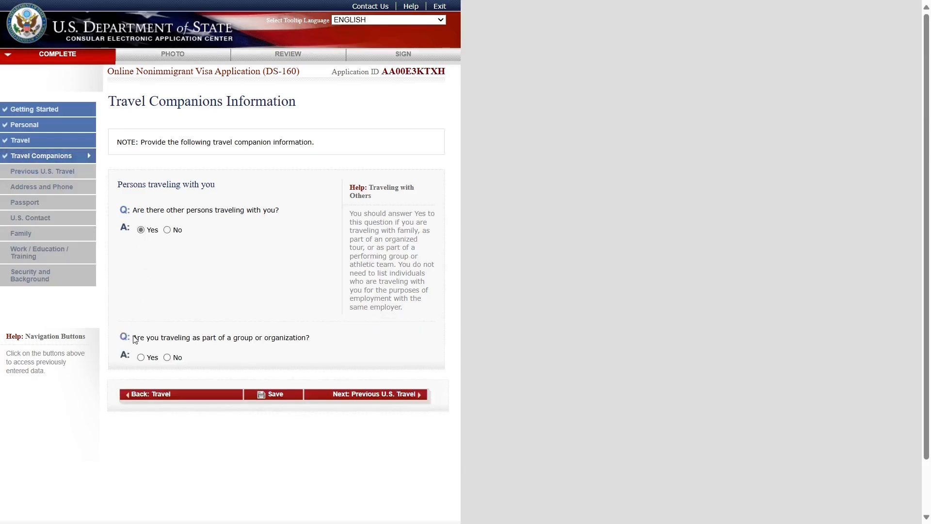
# - Answer No to traveling as part of a group or organization
pyautogui.moveTo(135, 339); pyautogui.dragTo(312, 341)
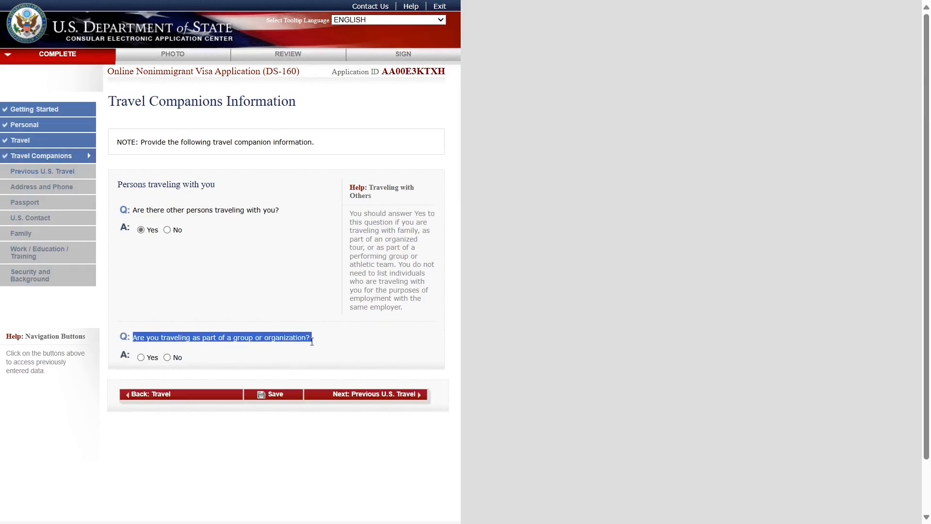
pyautogui.click(312, 342)
pyautogui.click(167, 358)
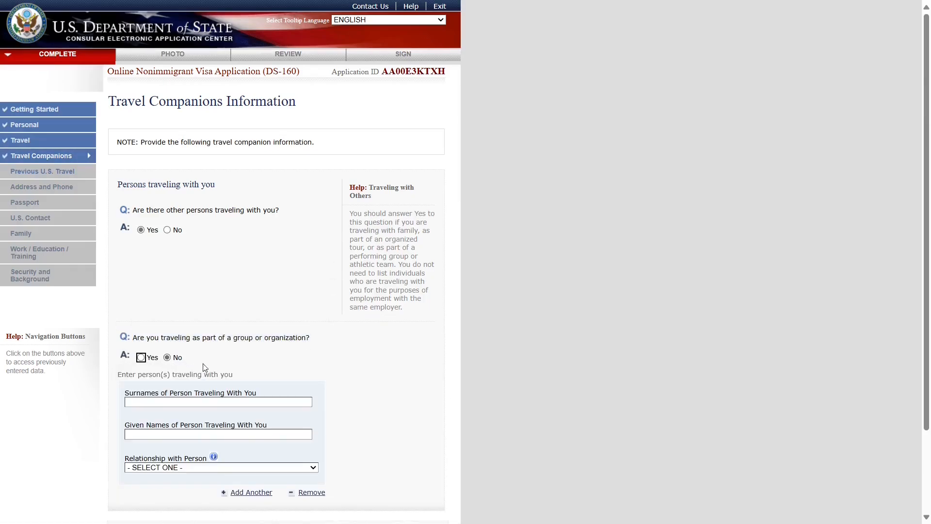
# - Enter the travel companion's surname and given names
pyautogui.scroll(-1, 205, 367)
pyautogui.scroll(1, 205, 361)
pyautogui.click(164, 250)
pyautogui.moveTo(132, 209); pyautogui.dragTo(201, 236)
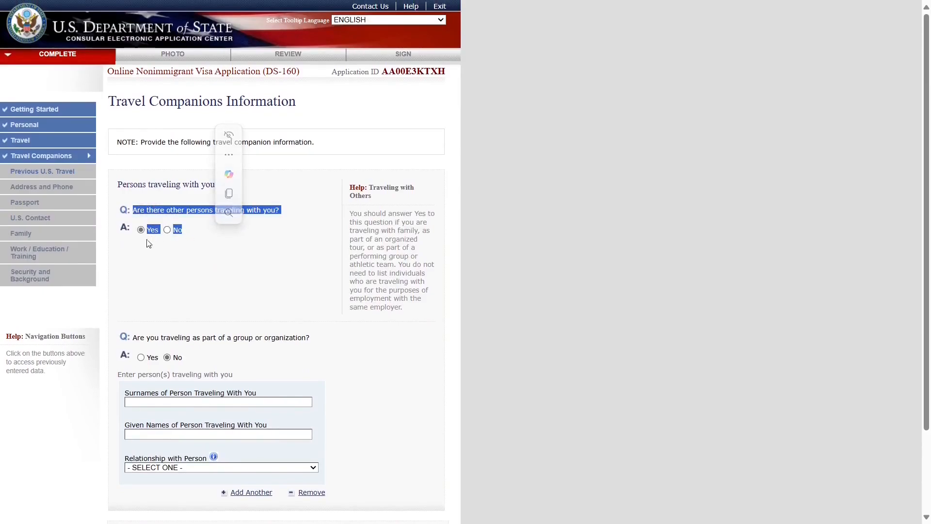
pyautogui.click(168, 296)
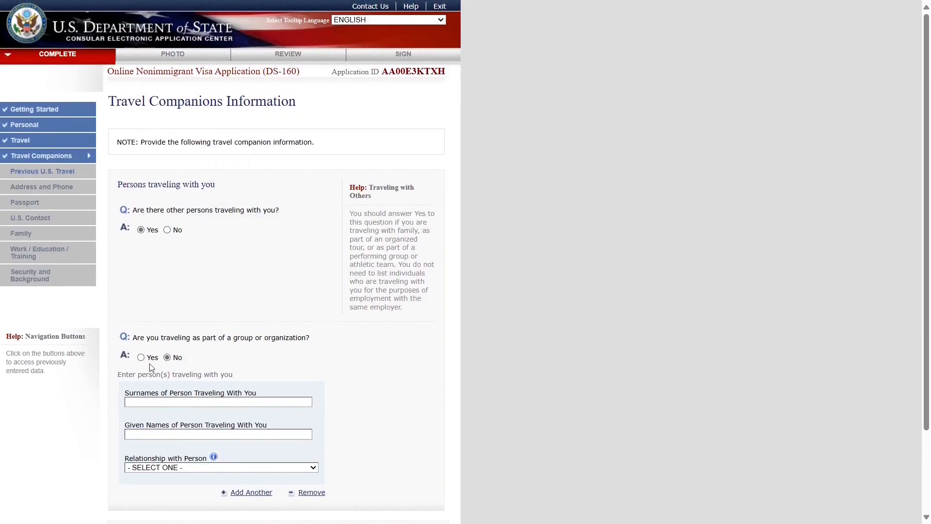
pyautogui.scroll(-1, 150, 368)
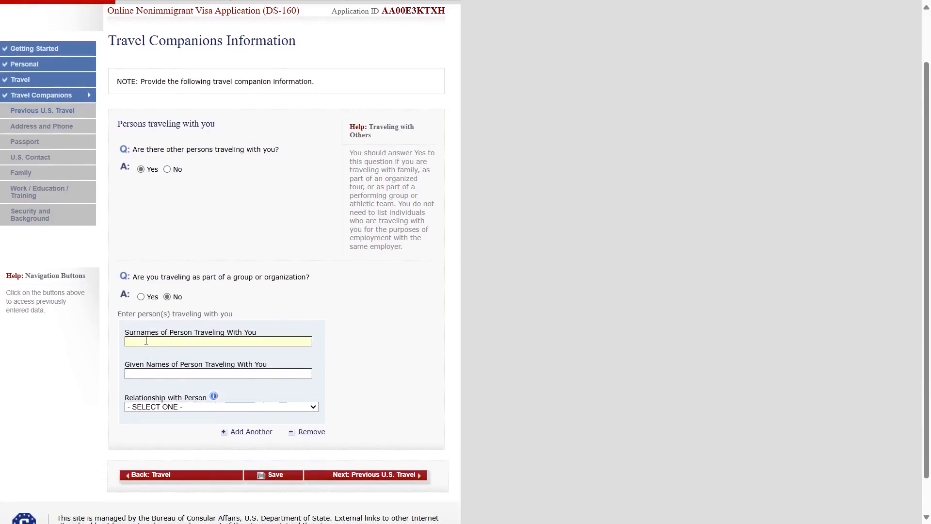
pyautogui.press('Tab')
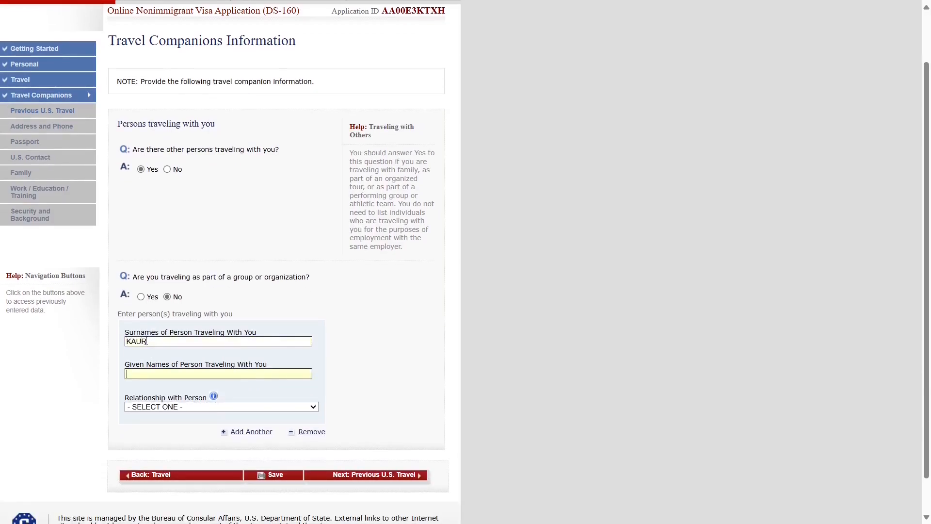
# - Set Relationship with Person to SPOUSE
pyautogui.click(165, 409)
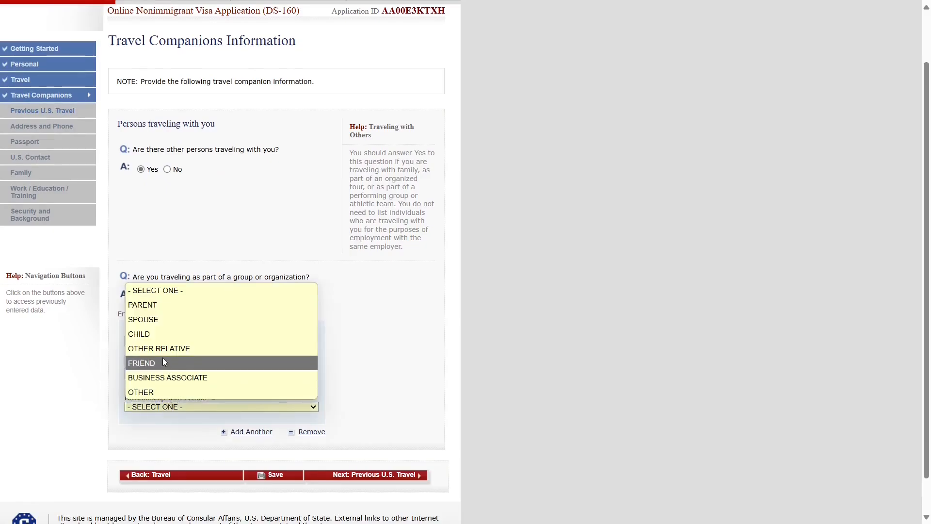
pyautogui.click(147, 319)
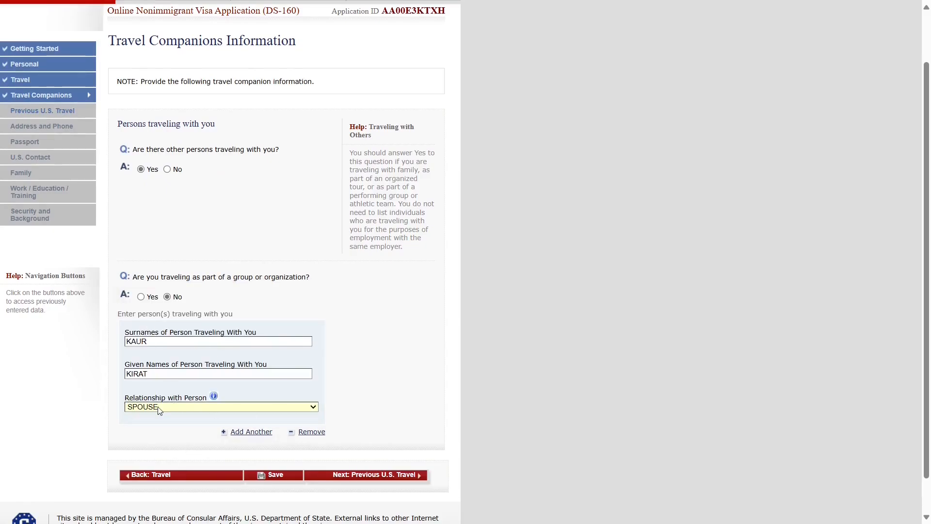
pyautogui.moveTo(125, 398); pyautogui.dragTo(204, 398)
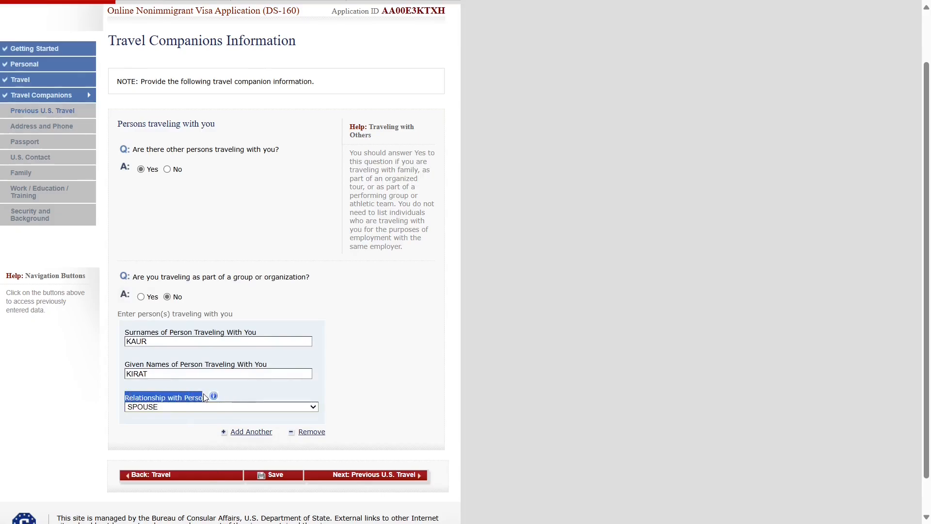
pyautogui.click(178, 414)
pyautogui.click(177, 408)
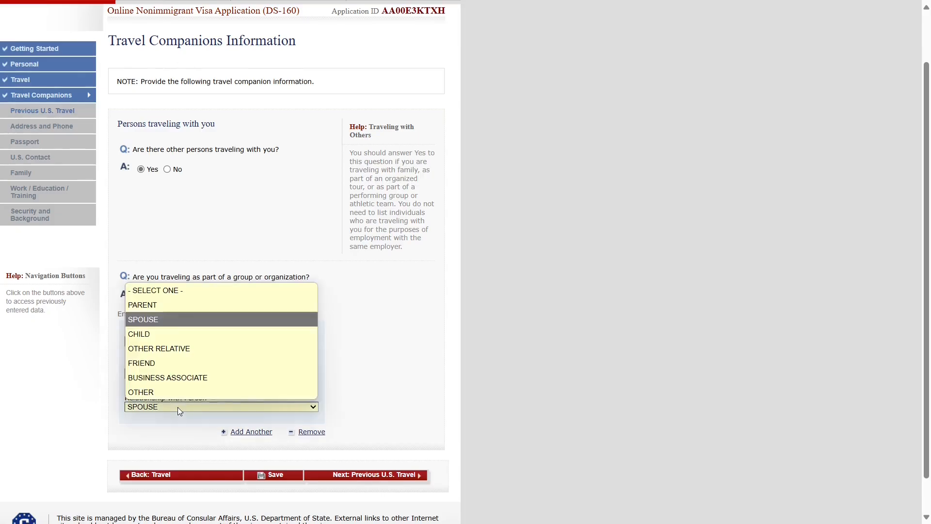
pyautogui.click(160, 320)
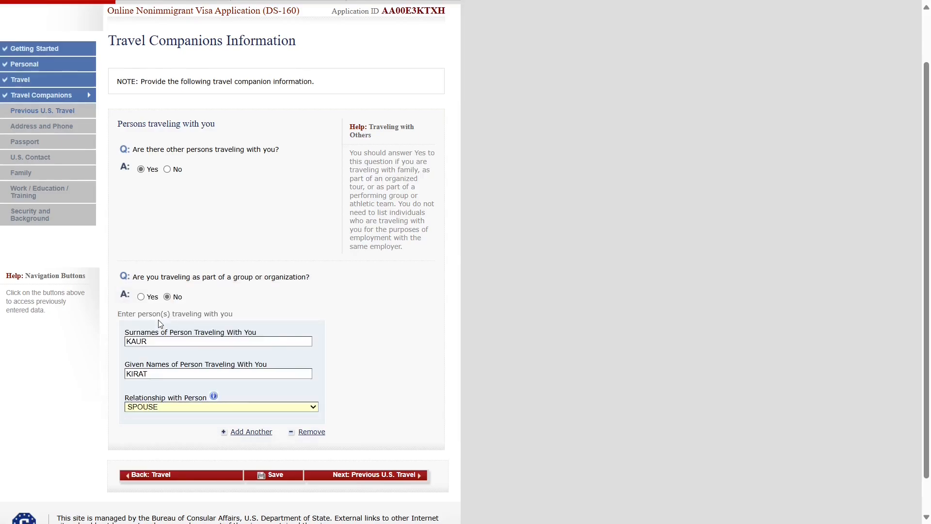
pyautogui.scroll(-1, 160, 434)
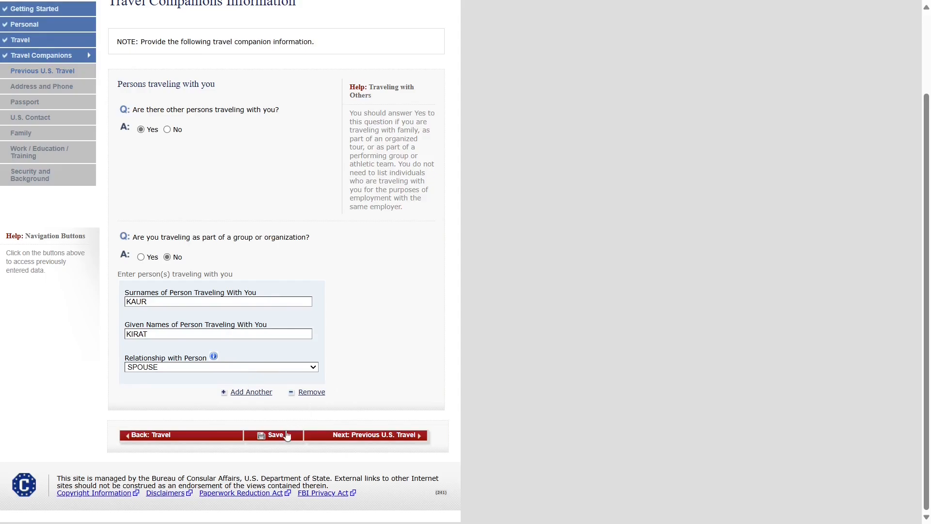
# - Move to the Previous U.S. Travel page and mark Yes for 'Have you ever been in the U.S.?'
pyautogui.click(360, 434)
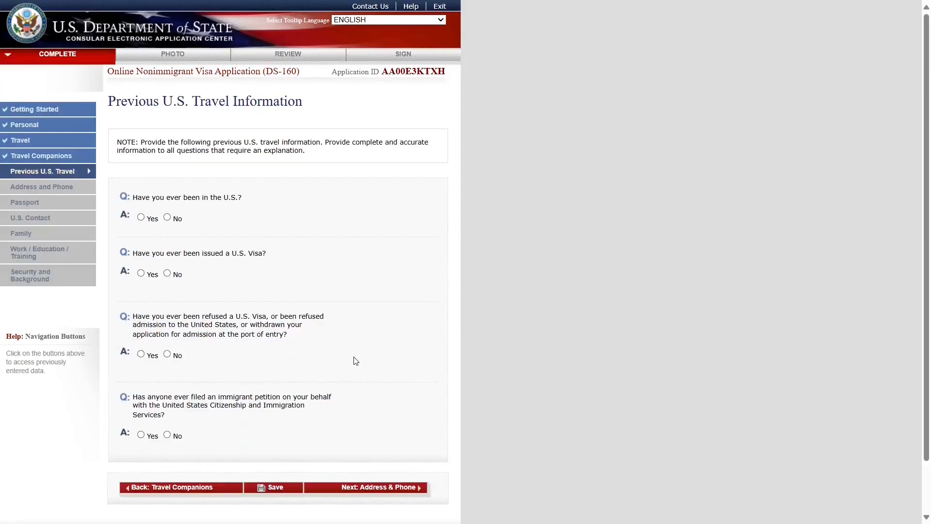
pyautogui.moveTo(127, 100); pyautogui.dragTo(314, 110)
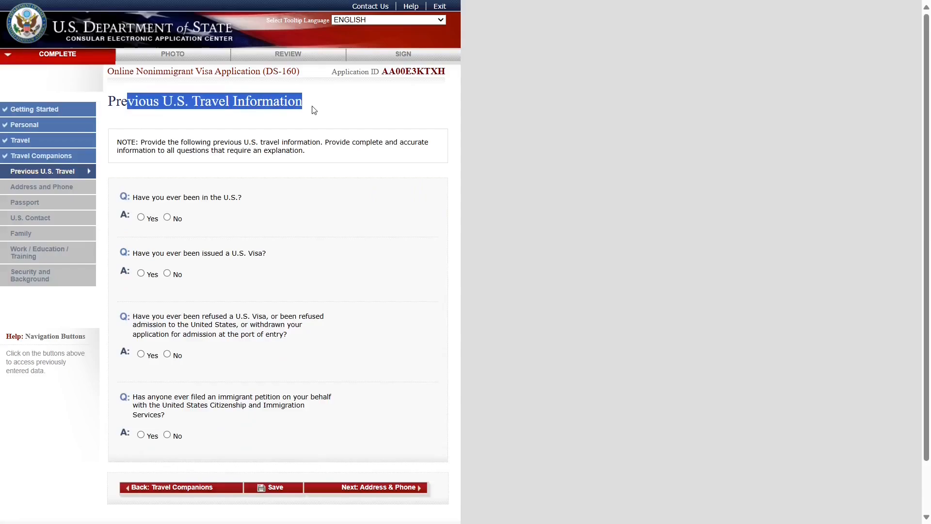
pyautogui.click(252, 178)
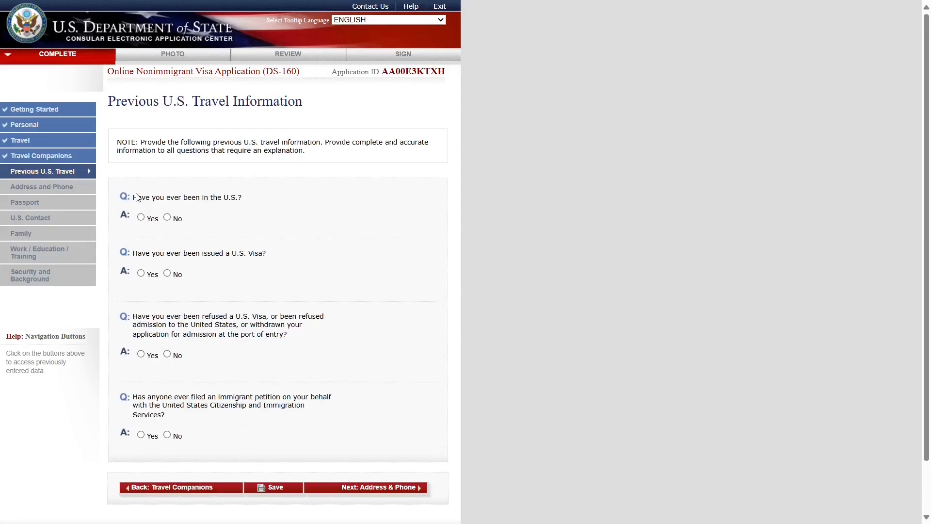
pyautogui.moveTo(138, 197); pyautogui.dragTo(249, 204)
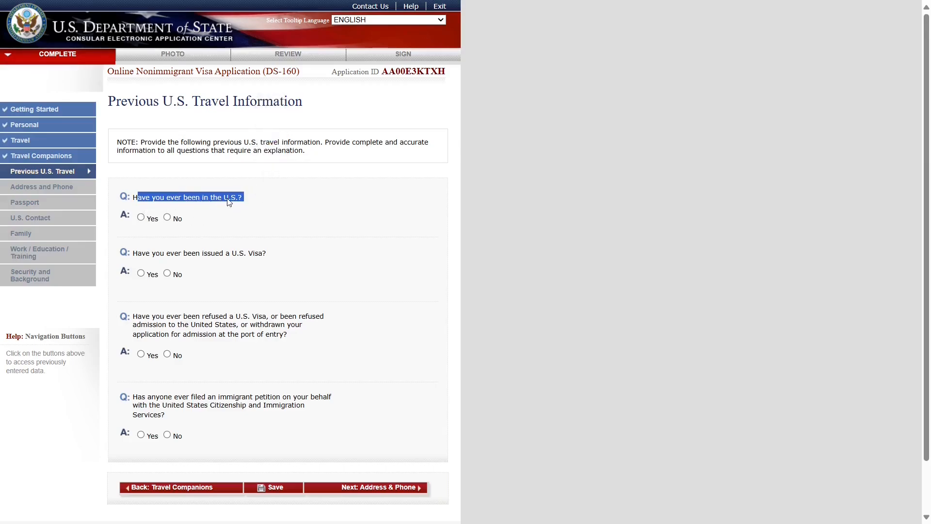
pyautogui.click(168, 218)
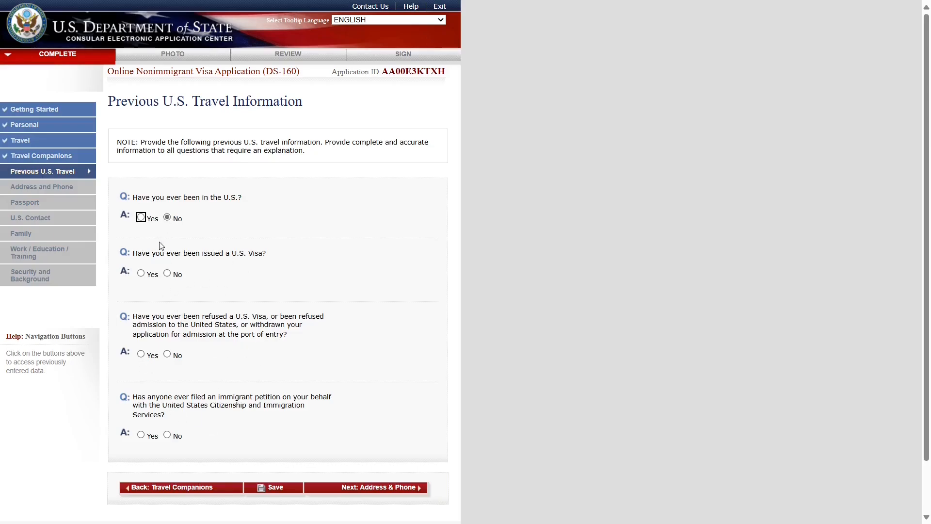
pyautogui.click(141, 218)
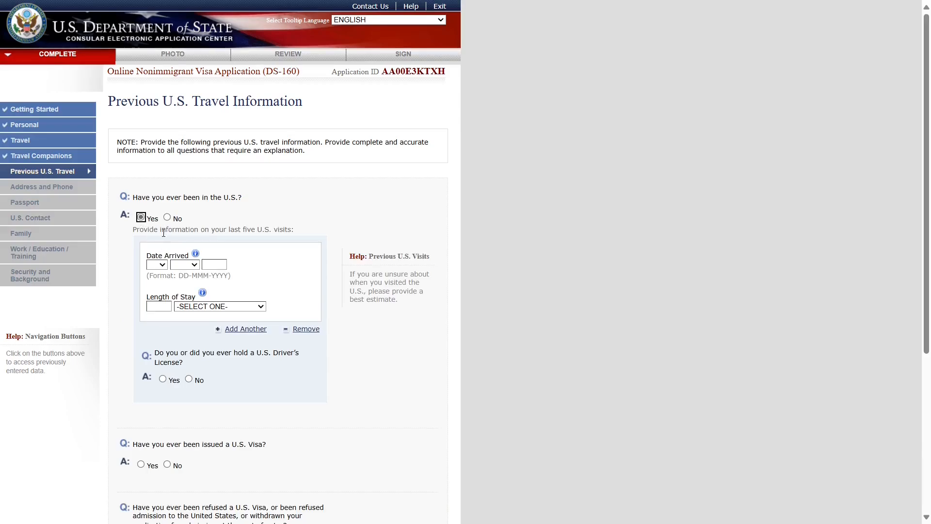
# - Record the first visit as arriving 01 JAN 2017 with a 2 YEAR(S) stay
pyautogui.moveTo(164, 233); pyautogui.dragTo(298, 236)
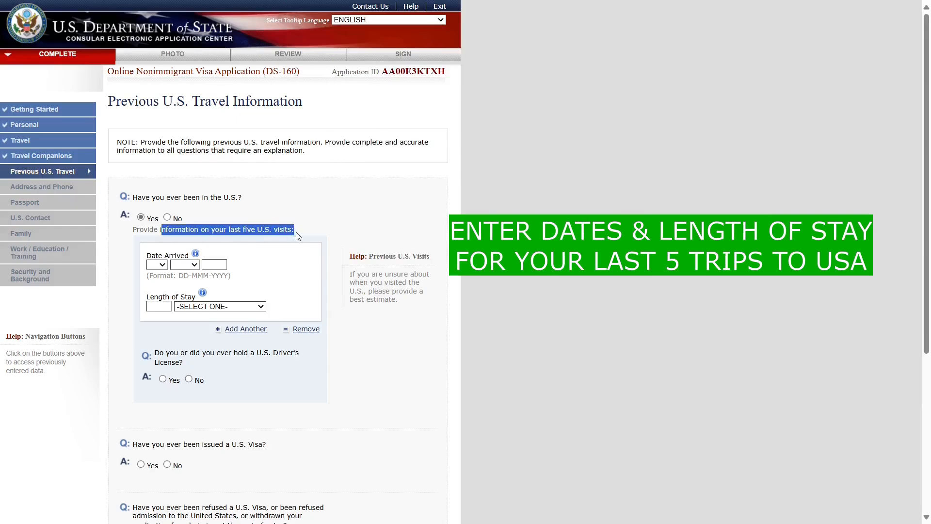
pyautogui.click(292, 245)
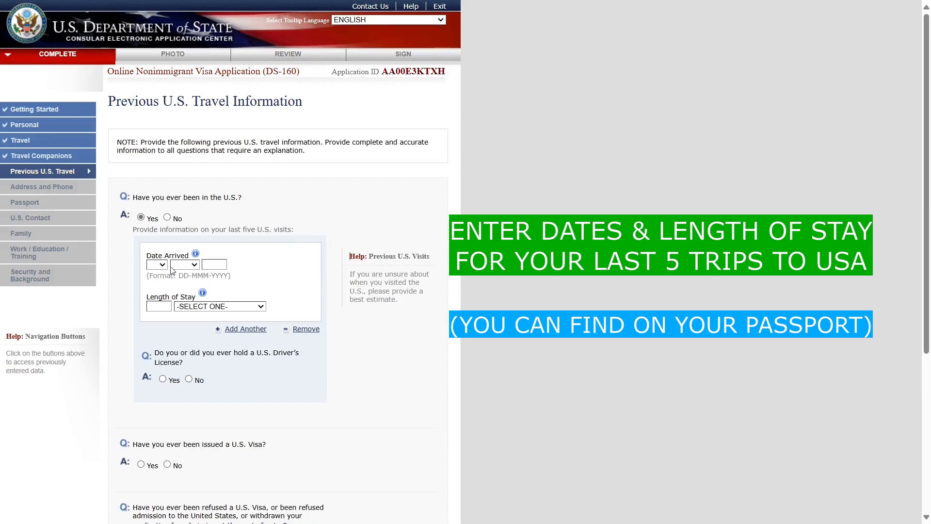
pyautogui.click(157, 264)
pyautogui.click(157, 13)
pyautogui.click(185, 265)
pyautogui.click(182, 281)
pyautogui.click(211, 265)
pyautogui.write('2017')
pyautogui.click(151, 306)
pyautogui.write('2')
pyautogui.click(209, 306)
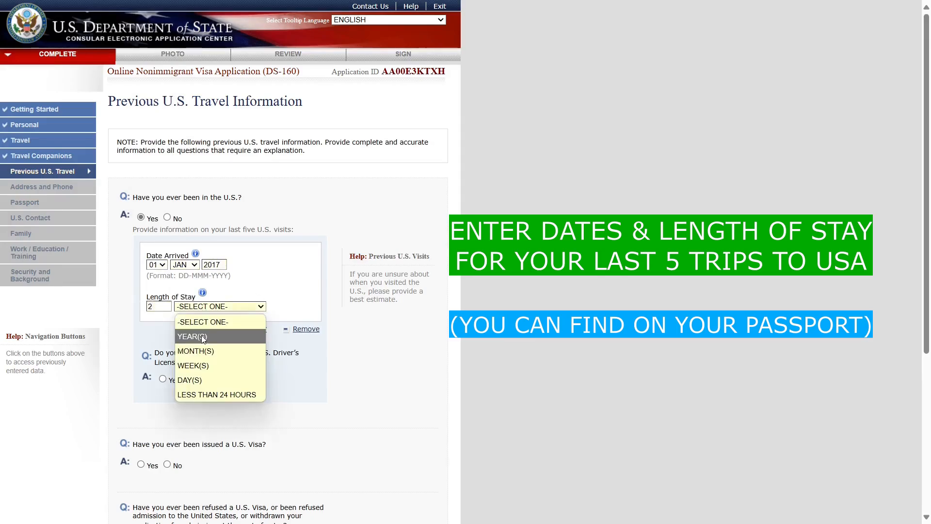
pyautogui.click(203, 339)
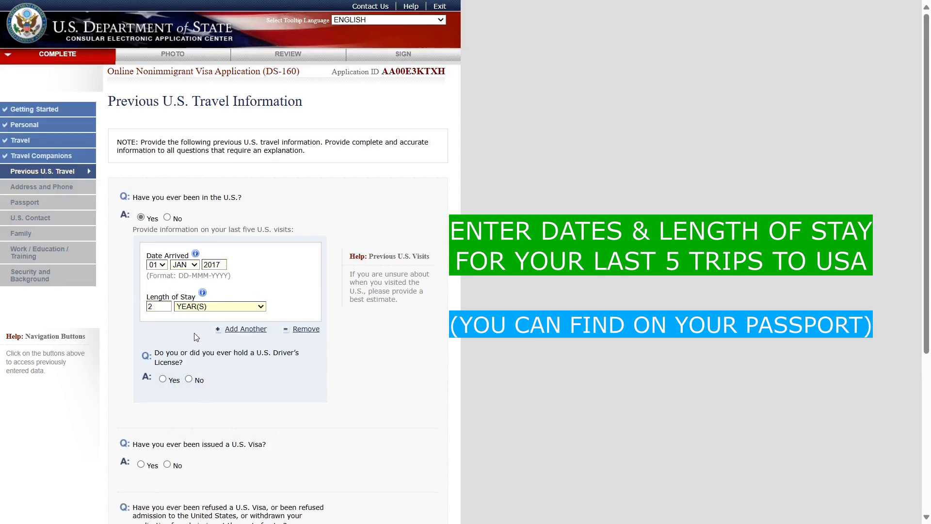
# - Add a second visit arriving 02 FEB 2019 with a 3 YEAR(S) stay
pyautogui.click(237, 331)
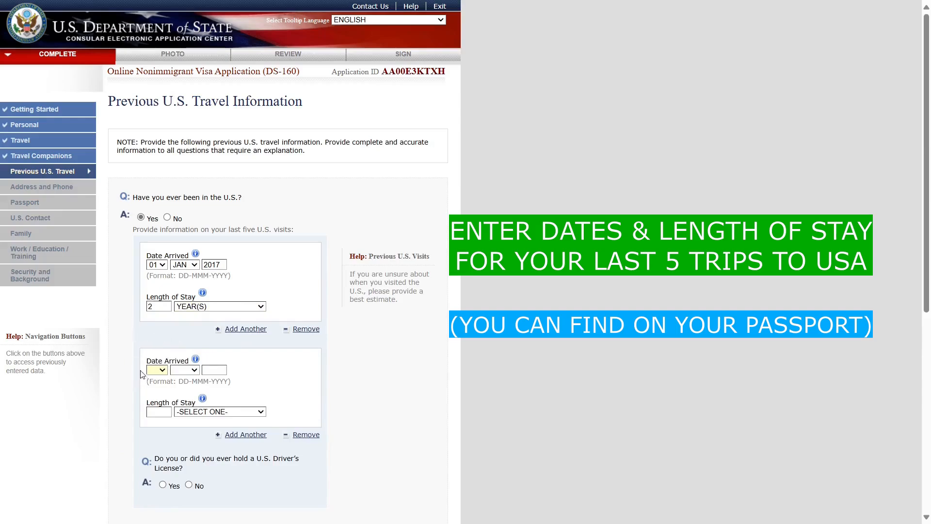
pyautogui.click(156, 371)
pyautogui.click(153, 107)
pyautogui.click(181, 372)
pyautogui.click(181, 204)
pyautogui.click(228, 412)
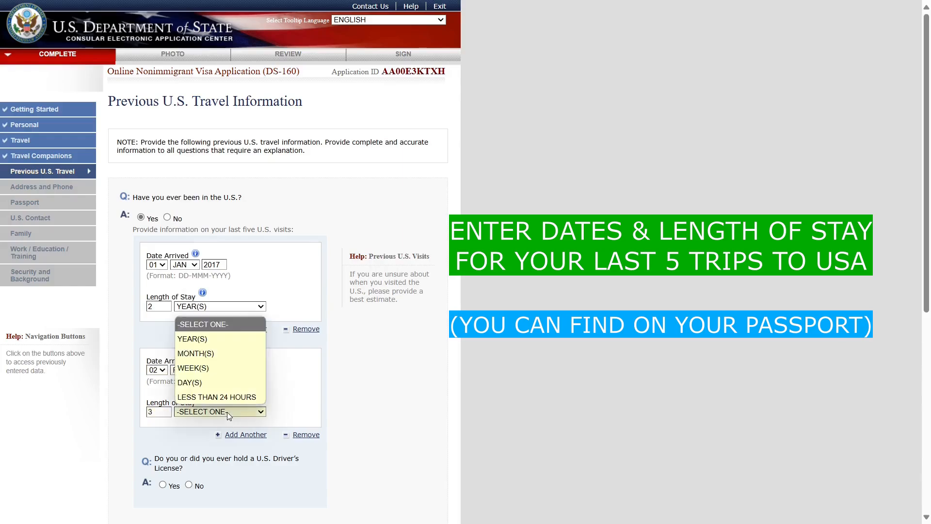
pyautogui.click(210, 339)
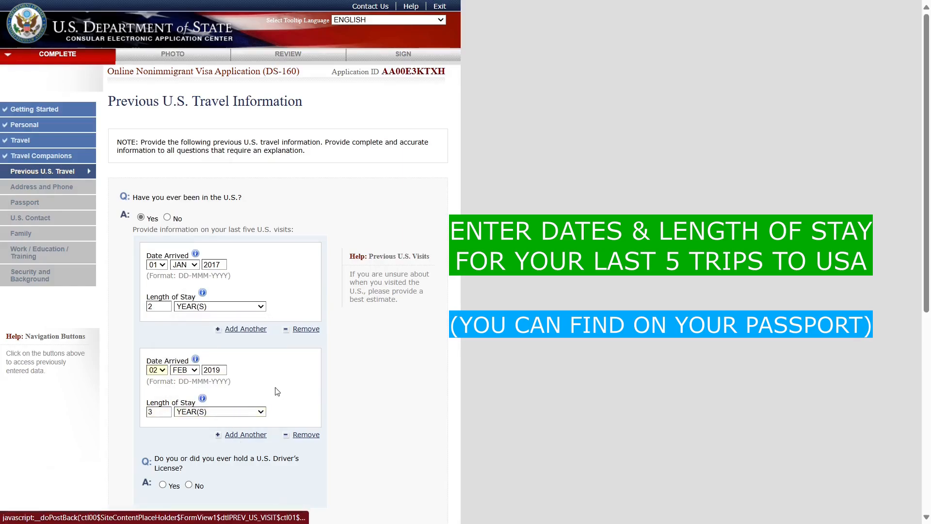
pyautogui.scroll(-3, 276, 389)
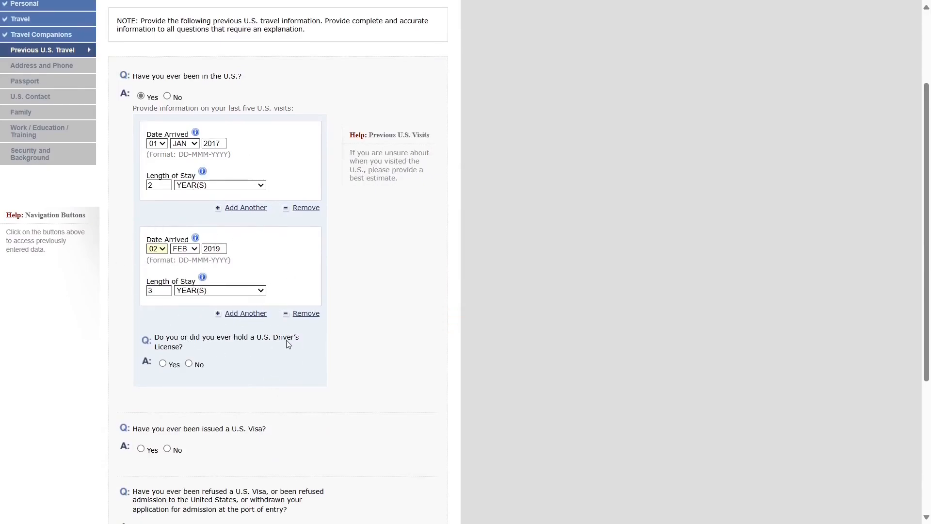
# - Add a third visit entry, then remove the empty block
pyautogui.click(251, 314)
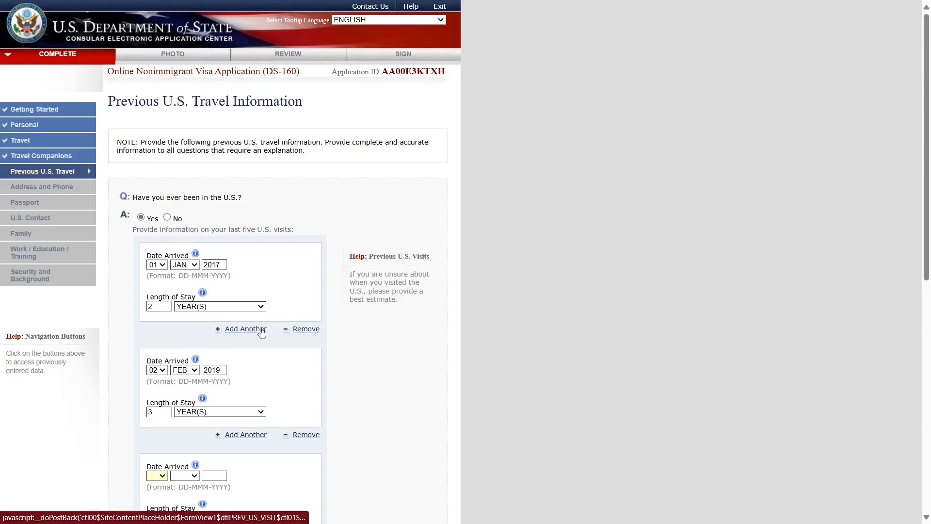
pyautogui.scroll(-3, 269, 353)
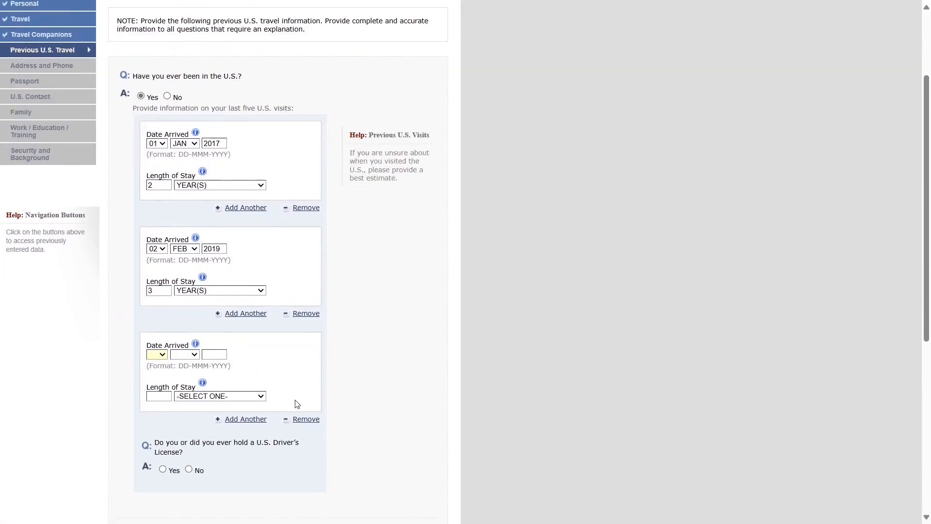
pyautogui.click(305, 423)
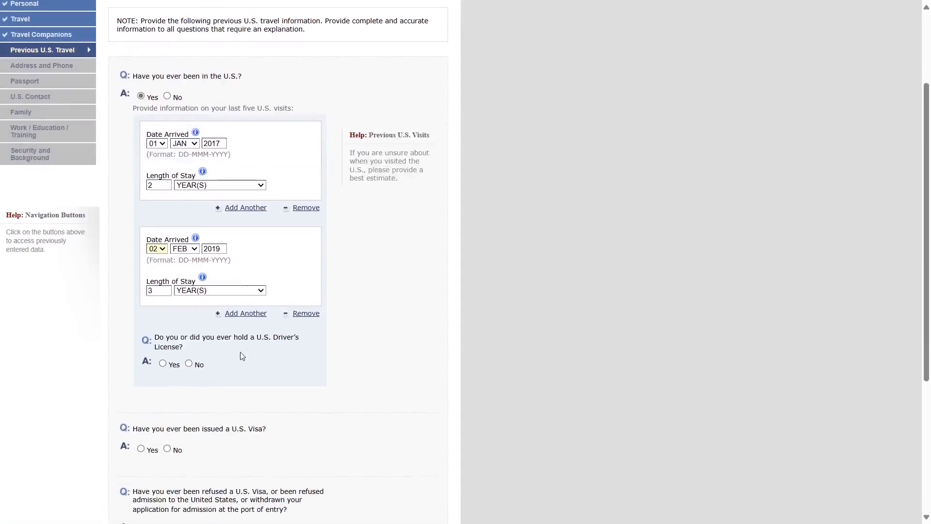
pyautogui.moveTo(157, 340); pyautogui.dragTo(182, 347)
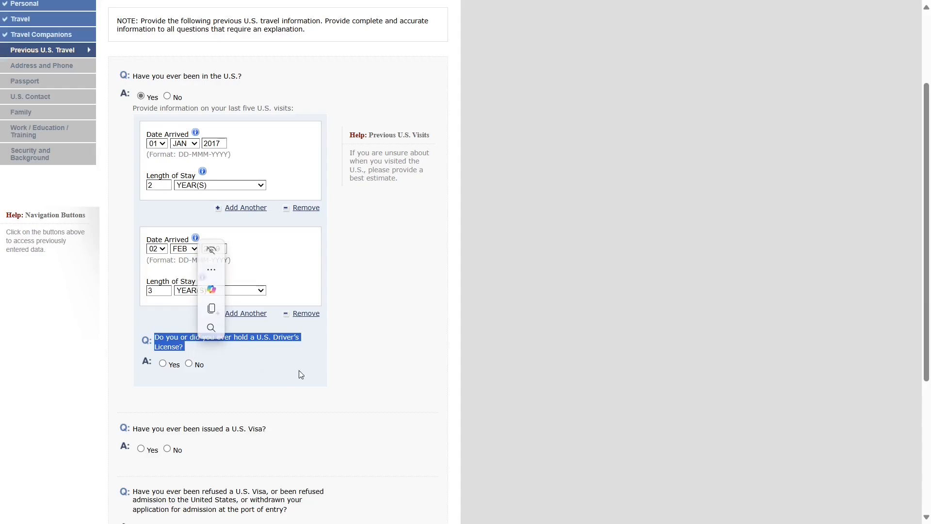
# - Answer No to holding a U.S. driver's license, having been in the U.S., and being issued a U.S. visa
pyautogui.click(352, 379)
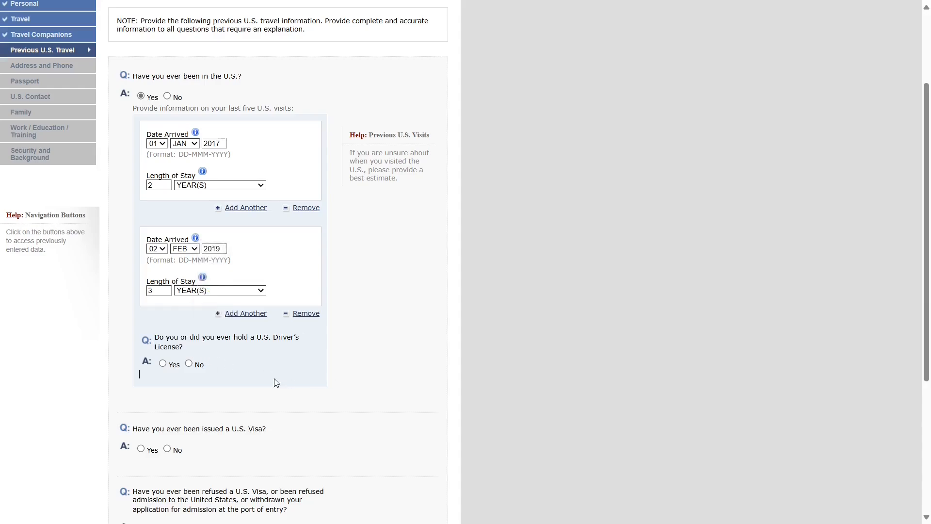
pyautogui.click(188, 364)
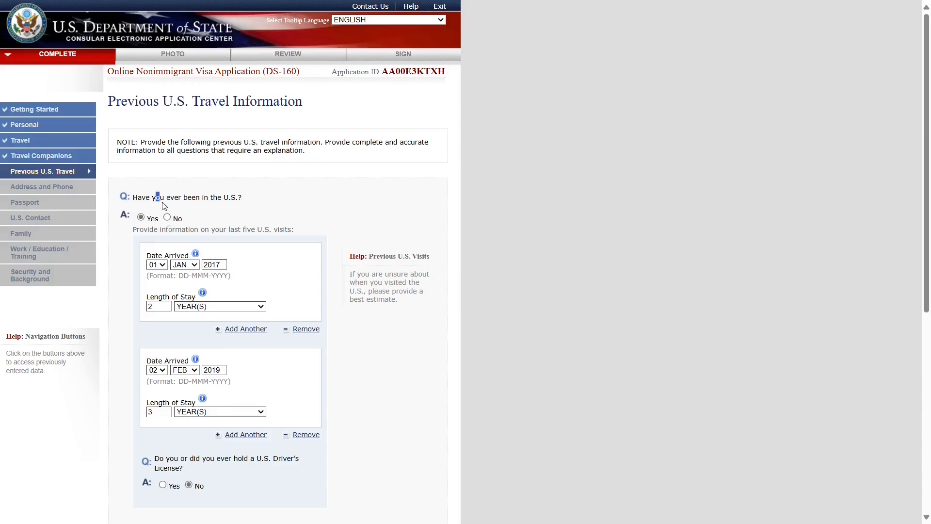
pyautogui.moveTo(156, 196); pyautogui.dragTo(243, 209)
pyautogui.click(167, 217)
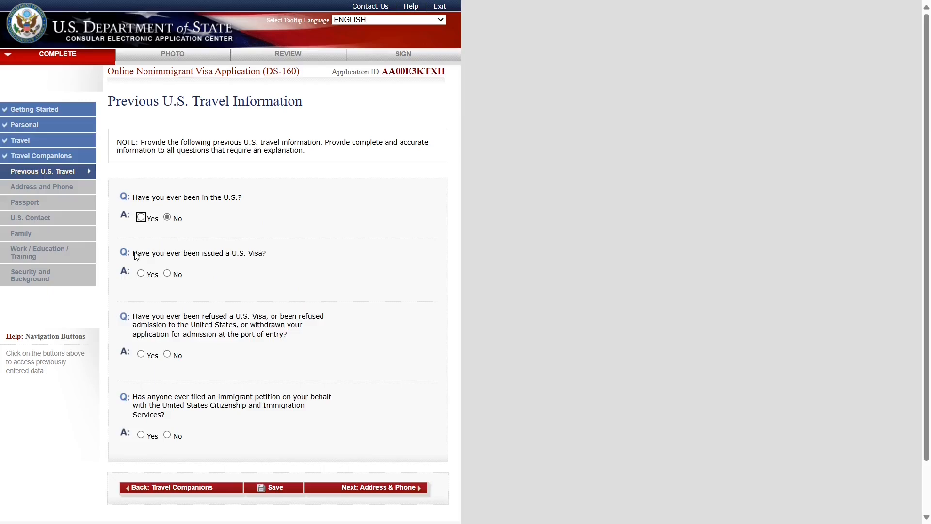
pyautogui.moveTo(134, 253); pyautogui.dragTo(270, 260)
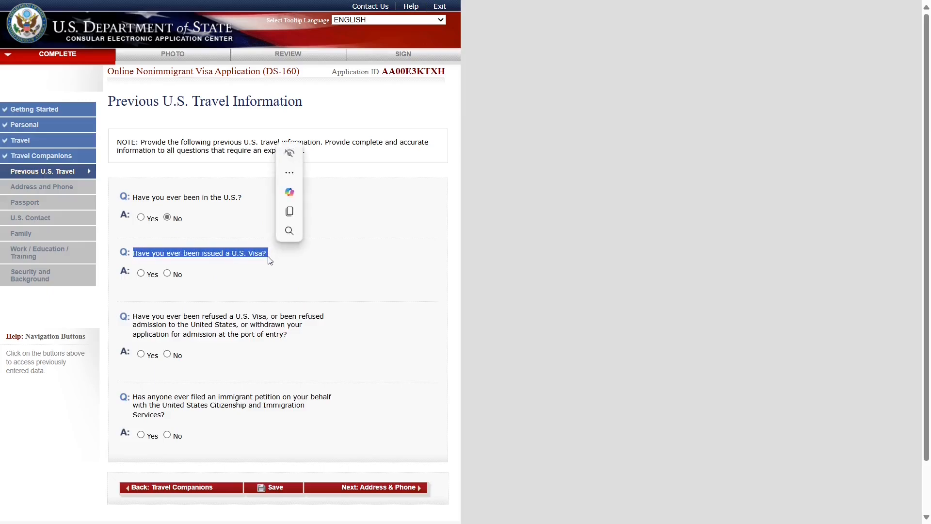
pyautogui.click(277, 265)
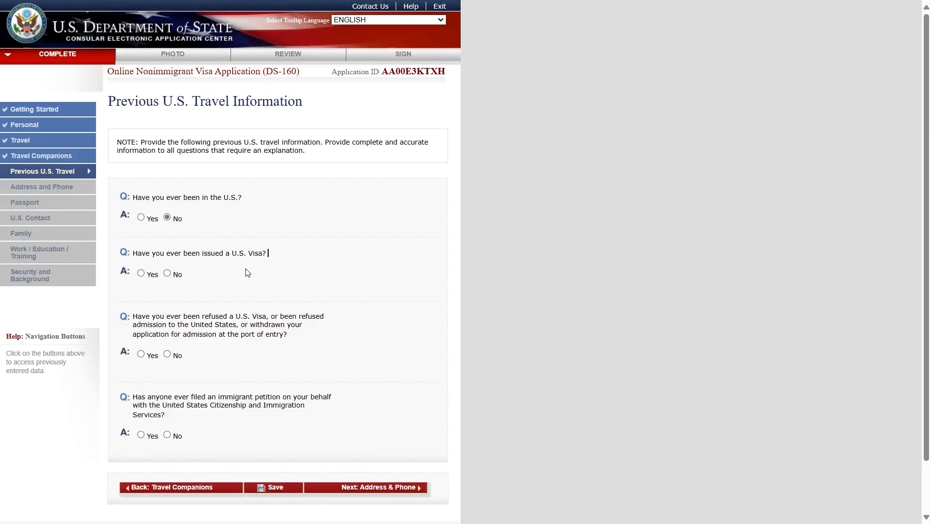
pyautogui.click(170, 274)
# - Change the issued-a-U.S.-visa answer to Yes, showing the Date Last Visa Was Issued and Visa Number fields
pyautogui.click(141, 274)
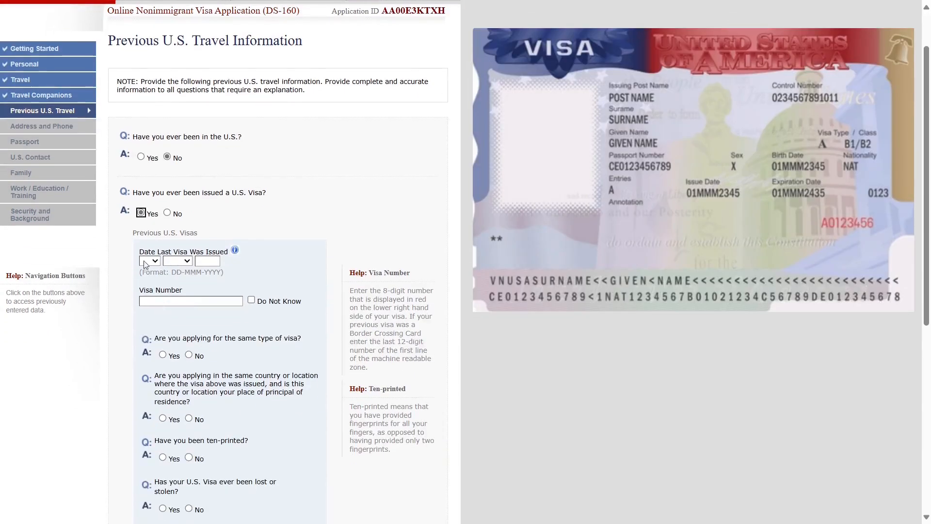
pyautogui.moveTo(140, 253); pyautogui.dragTo(230, 256)
pyautogui.click(246, 275)
pyautogui.scroll(-3, 182, 270)
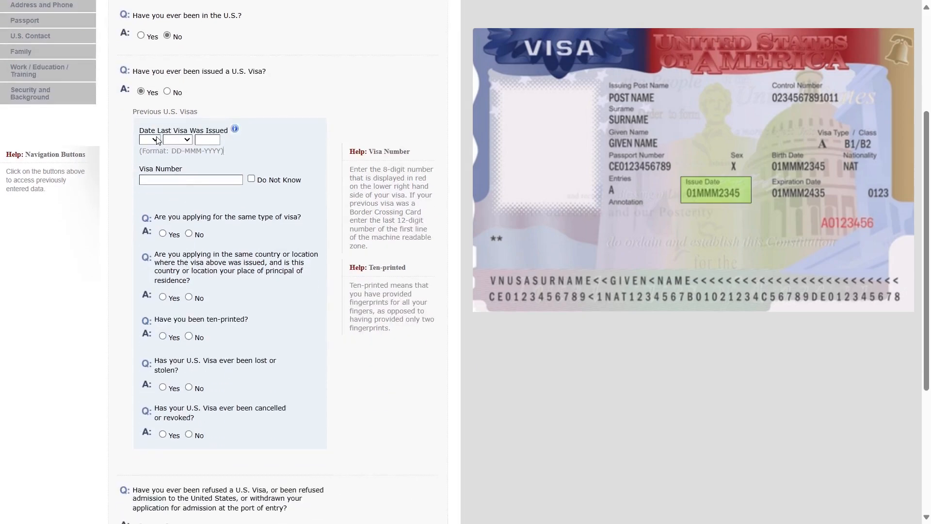
pyautogui.tripleClick(168, 129)
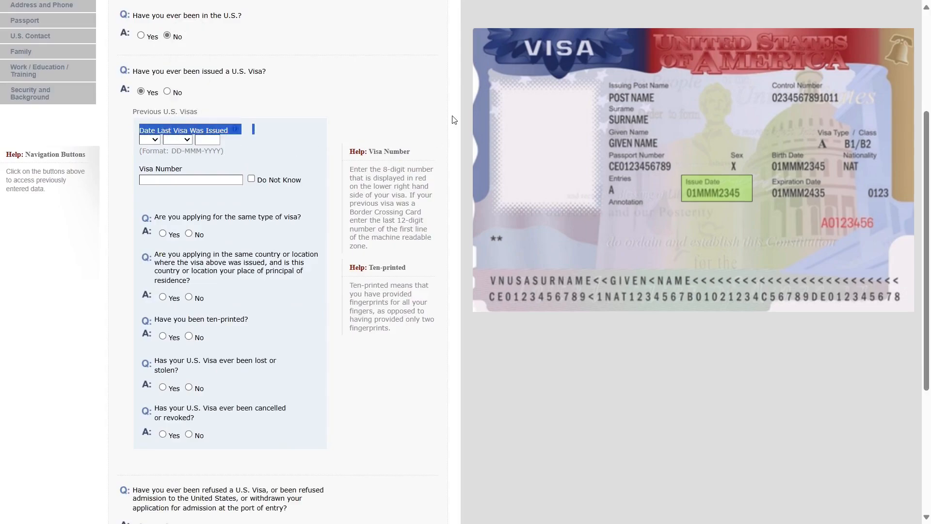
pyautogui.click(253, 129)
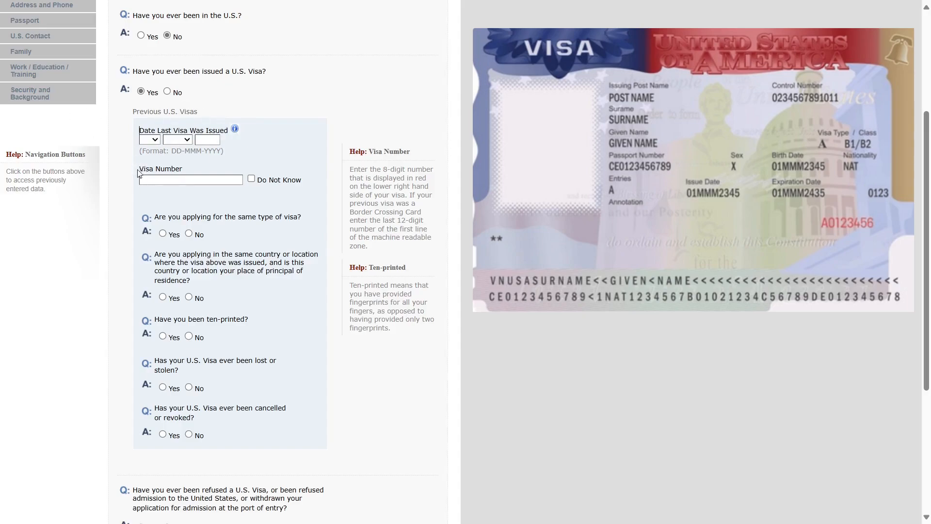
pyautogui.moveTo(138, 170); pyautogui.dragTo(193, 165)
pyautogui.click(178, 169)
pyautogui.tripleClick(168, 171)
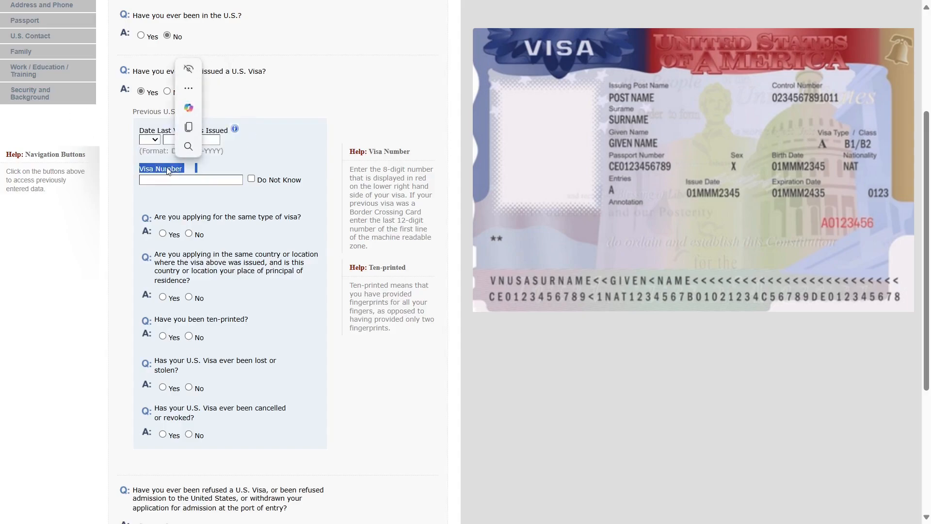
pyautogui.moveTo(354, 169); pyautogui.dragTo(409, 250)
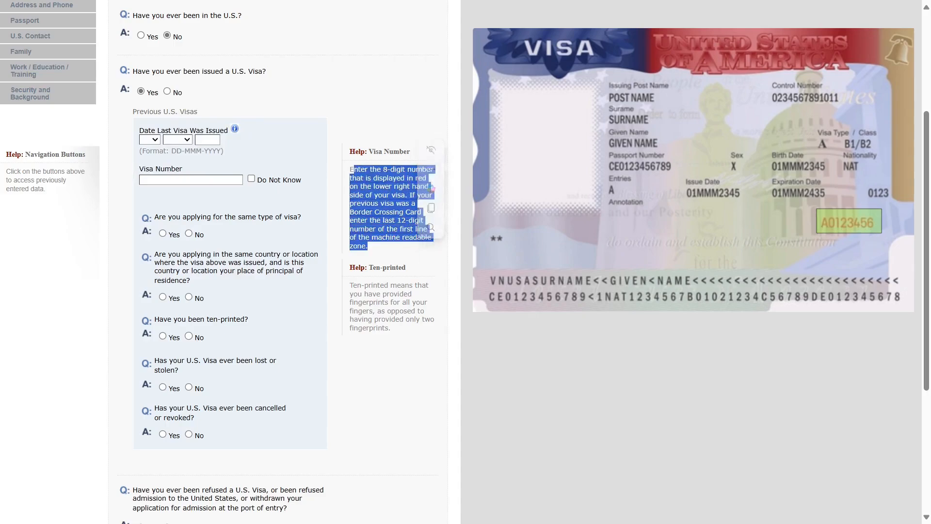
pyautogui.click(387, 330)
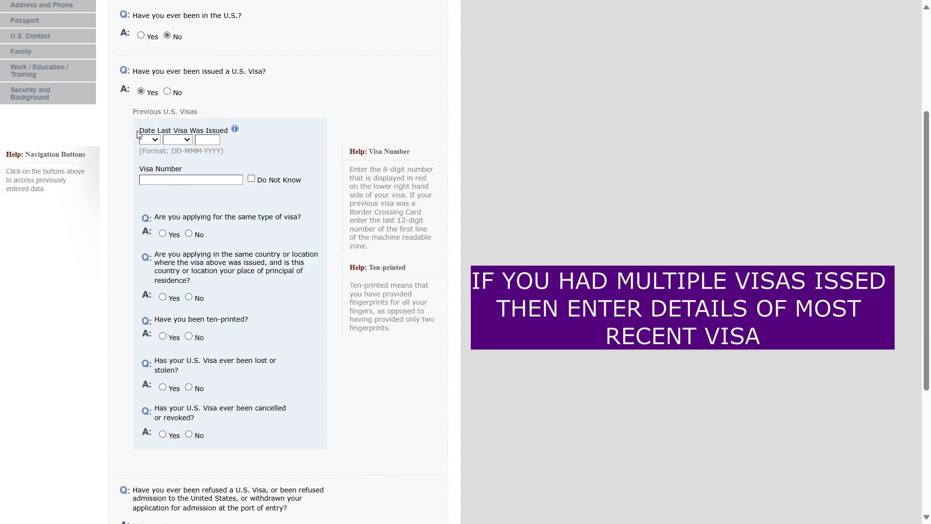
# - Mark Yes for 'Are you applying for the same type of visa?'
pyautogui.moveTo(139, 128); pyautogui.dragTo(230, 129)
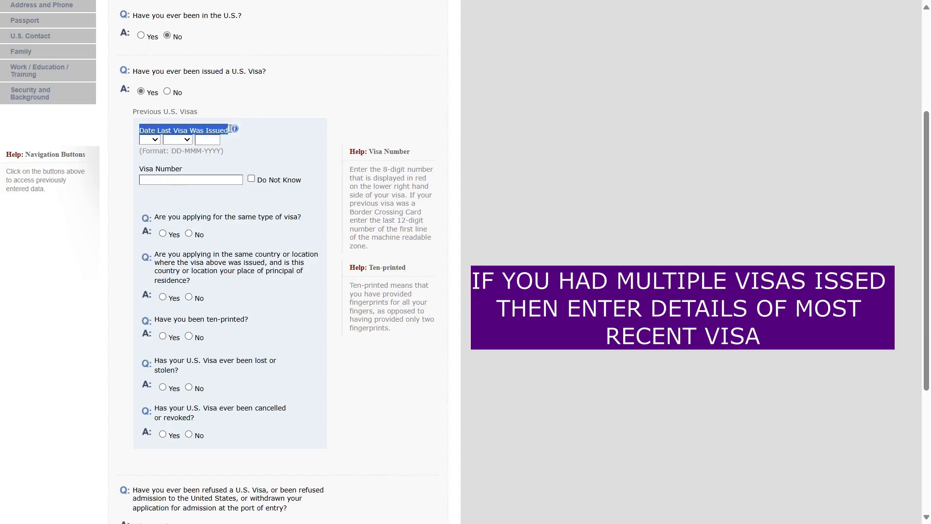
pyautogui.click(363, 110)
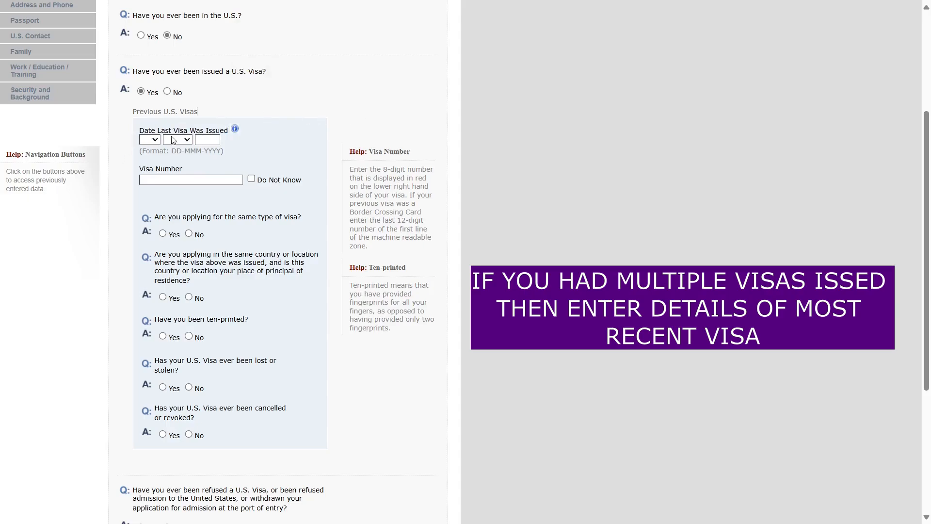
pyautogui.moveTo(158, 217); pyautogui.dragTo(300, 211)
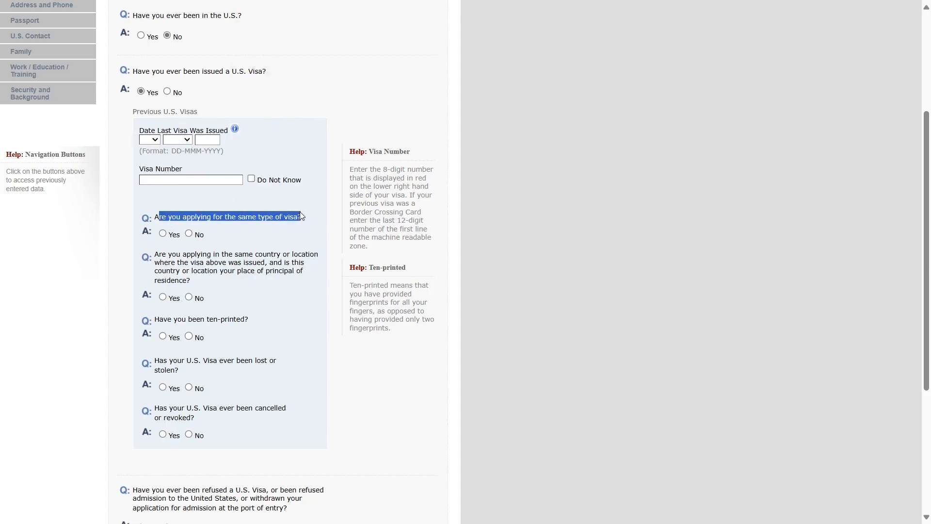
pyautogui.click(330, 232)
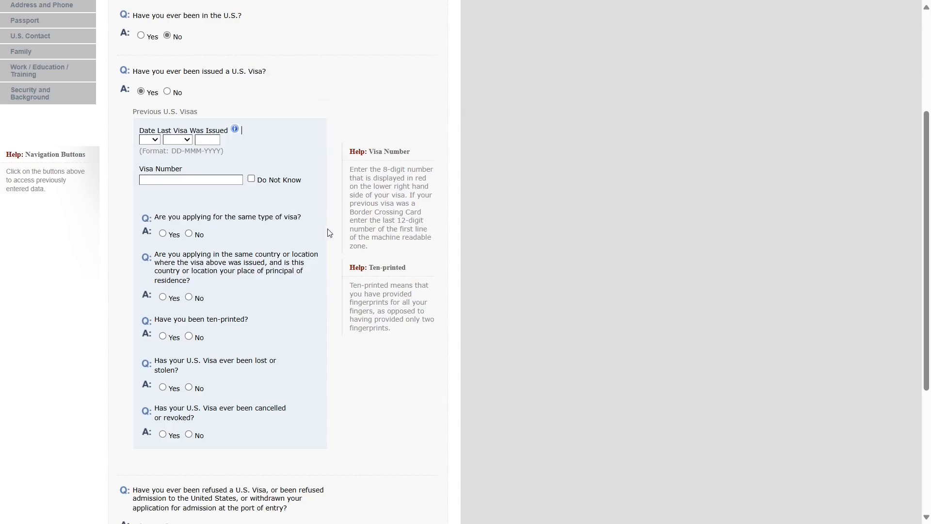
pyautogui.click(162, 233)
pyautogui.scroll(-1, 188, 184)
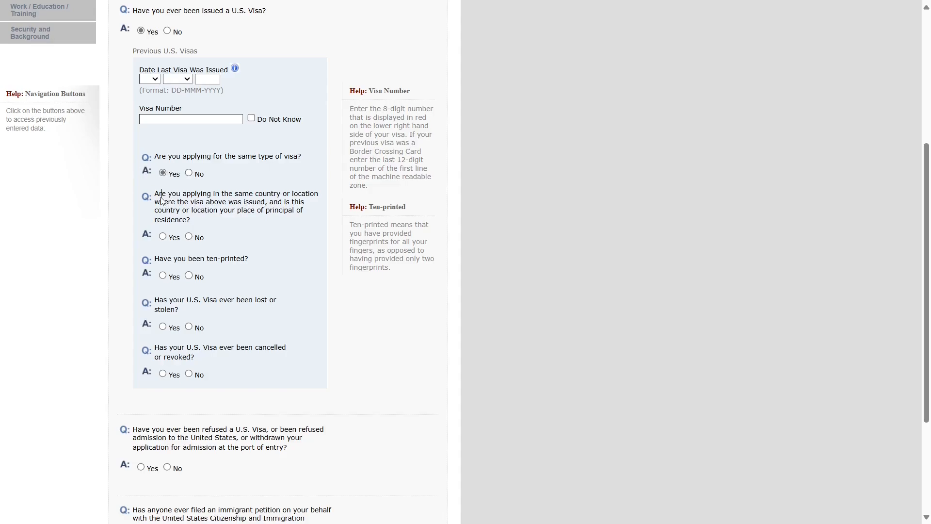
# - Answer Yes to having been ten-printed
pyautogui.moveTo(156, 194); pyautogui.dragTo(280, 225)
pyautogui.click(328, 290)
pyautogui.moveTo(160, 263); pyautogui.dragTo(251, 263)
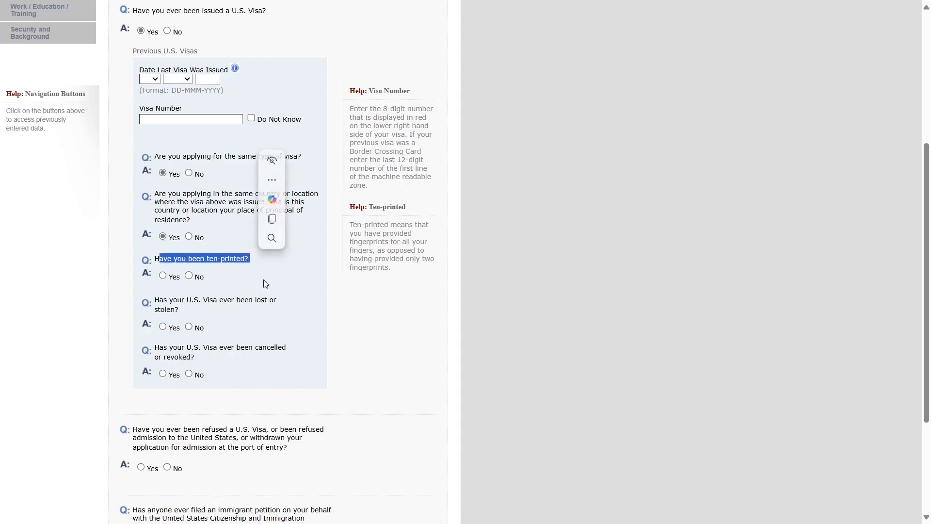
pyautogui.click(279, 274)
pyautogui.moveTo(160, 263); pyautogui.dragTo(251, 262)
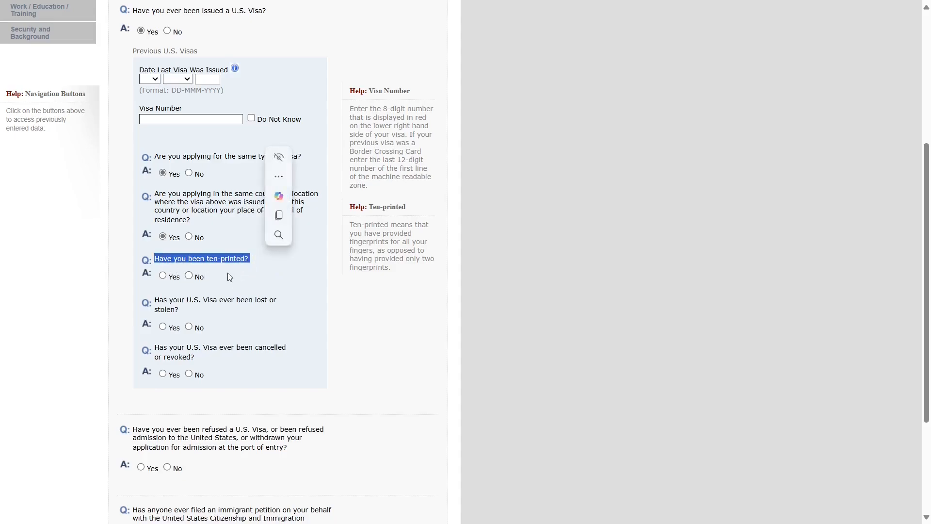
pyautogui.click(162, 276)
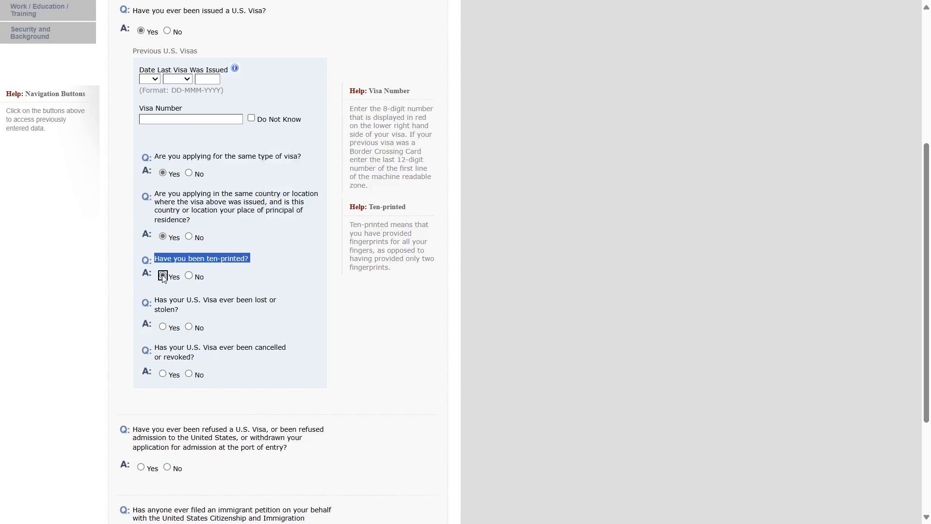
# - Answer No to the visa being lost or stolen and to it being cancelled or revoked
pyautogui.click(165, 301)
pyautogui.moveTo(157, 302); pyautogui.dragTo(282, 310)
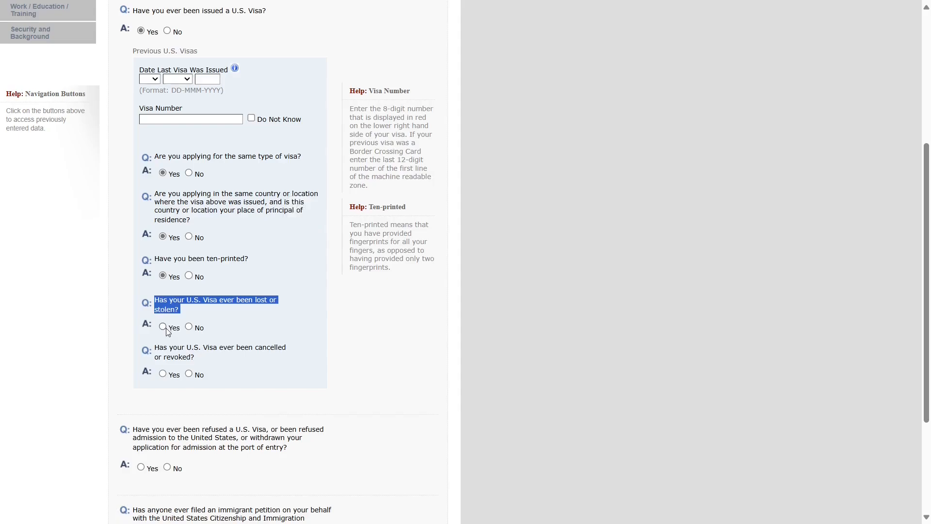
pyautogui.click(188, 326)
pyautogui.scroll(-1, 291, 349)
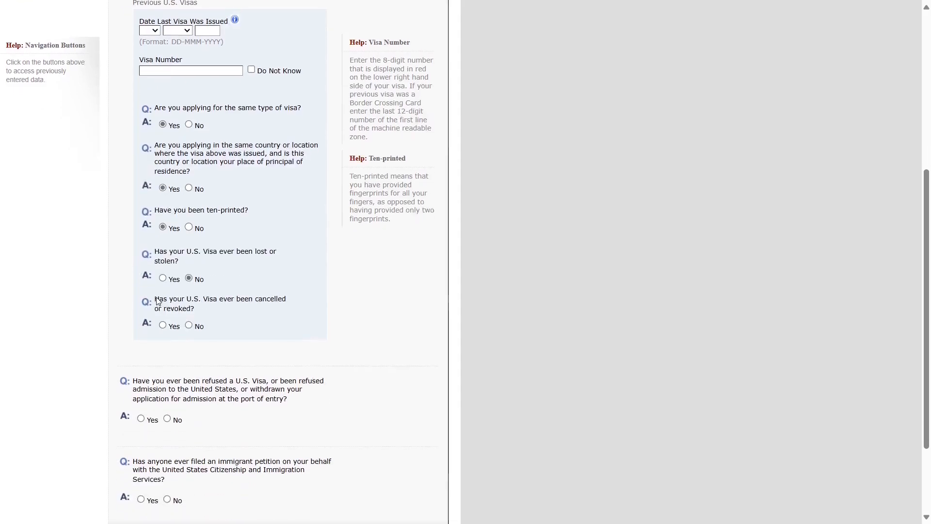
pyautogui.moveTo(155, 300); pyautogui.dragTo(204, 312)
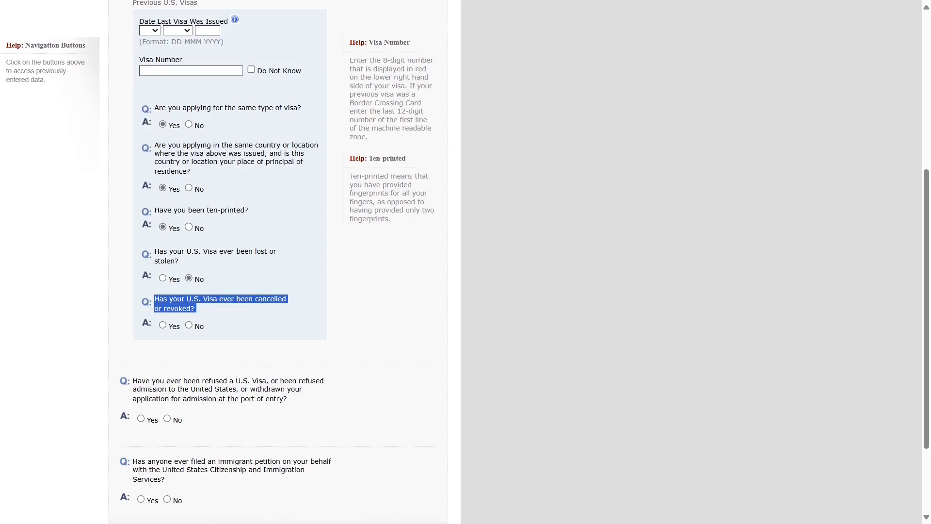
pyautogui.click(217, 363)
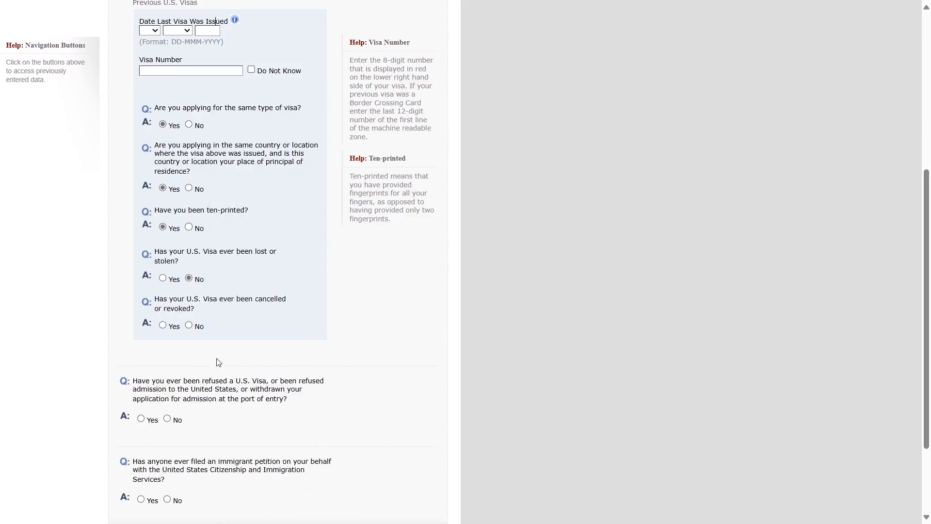
pyautogui.click(189, 325)
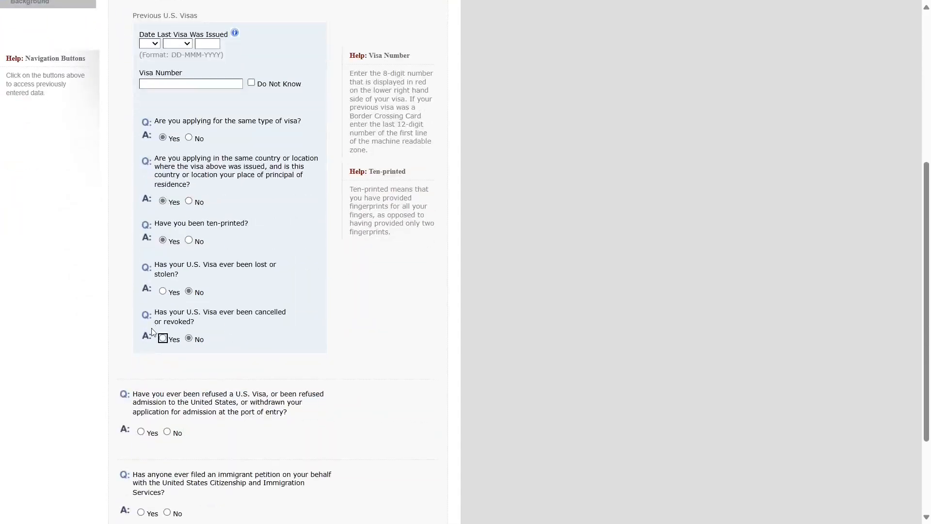
pyautogui.scroll(-2, 186, 347)
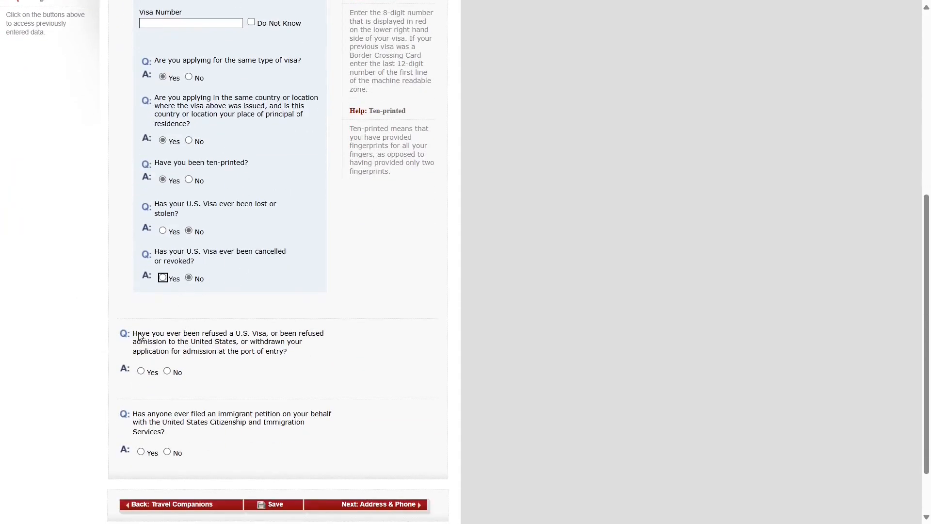
# - Answer No to the refused-visa and immigrant-petition questions
pyautogui.moveTo(139, 335); pyautogui.dragTo(308, 354)
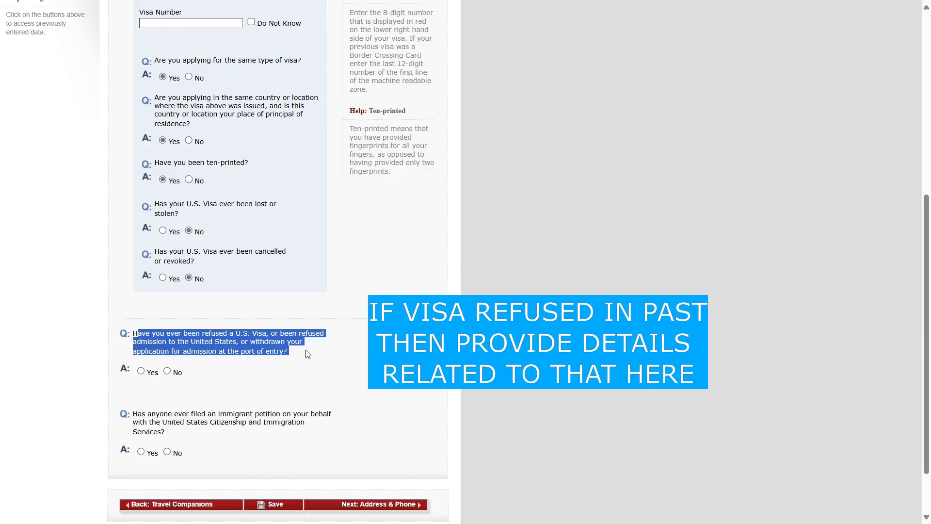
pyautogui.click(335, 380)
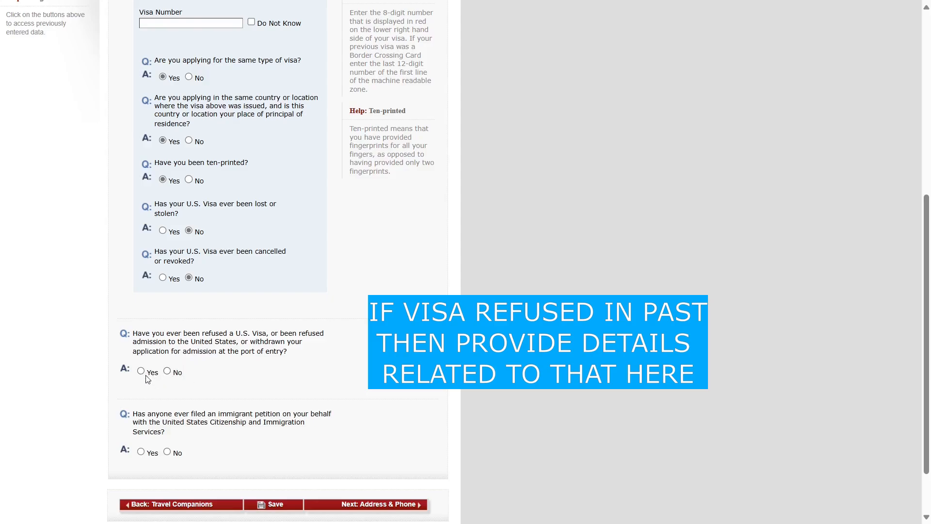
pyautogui.click(168, 372)
pyautogui.scroll(-4, 167, 374)
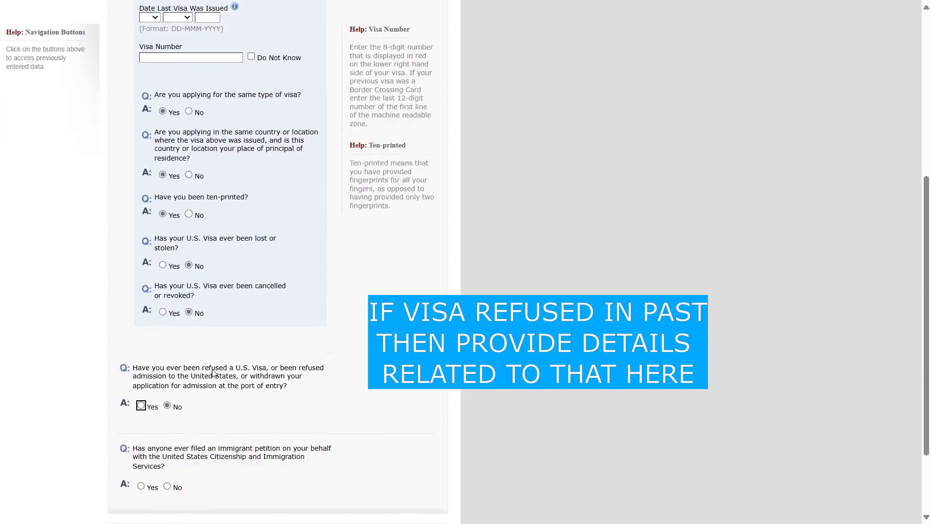
pyautogui.moveTo(134, 347); pyautogui.dragTo(292, 368)
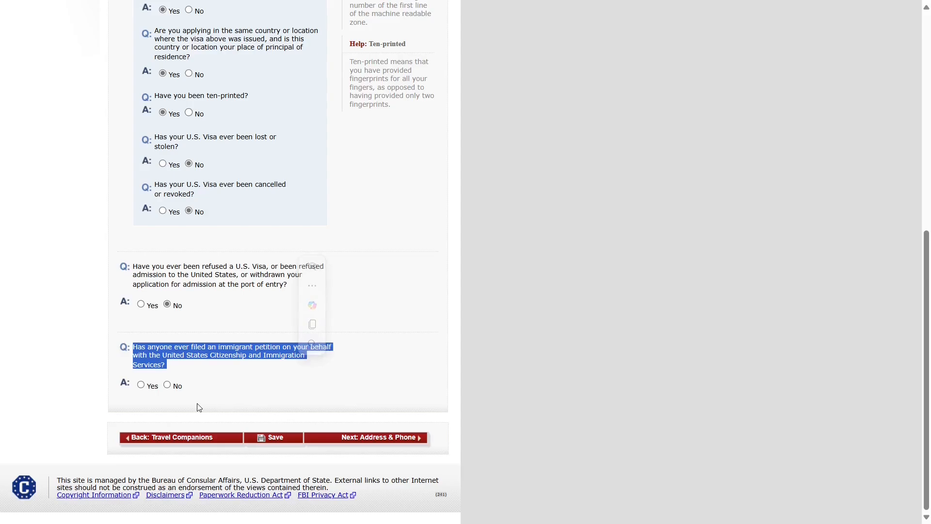
pyautogui.click(167, 386)
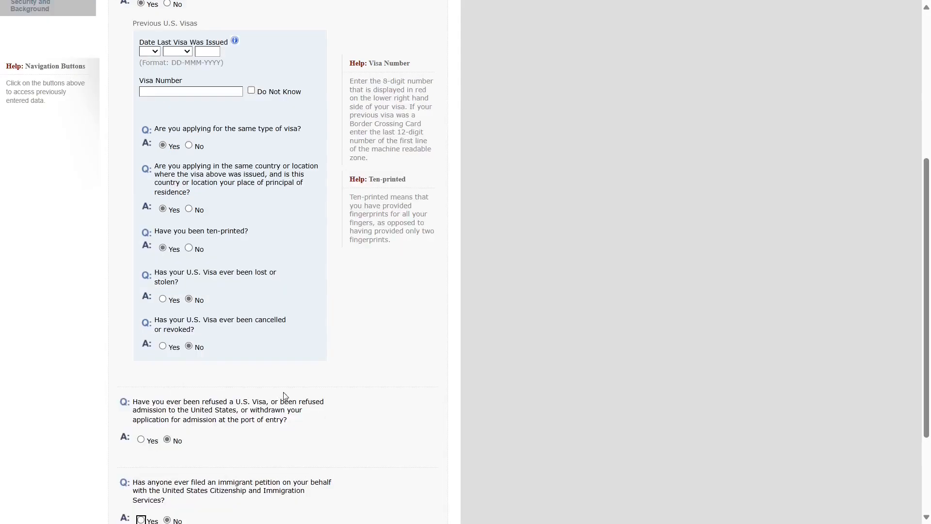
# - Switch 'Have you ever been issued a U.S. Visa?' to No
pyautogui.scroll(6, 339, 399)
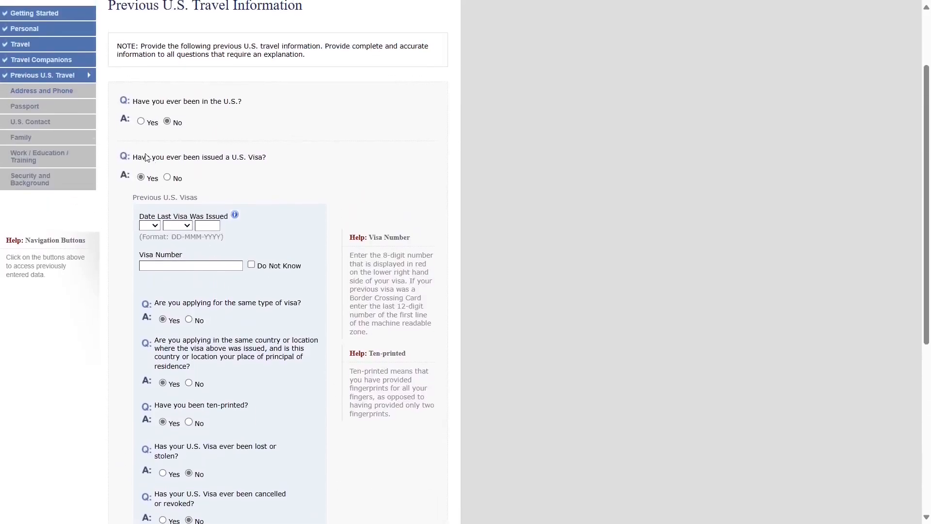
pyautogui.moveTo(133, 157); pyautogui.dragTo(263, 159)
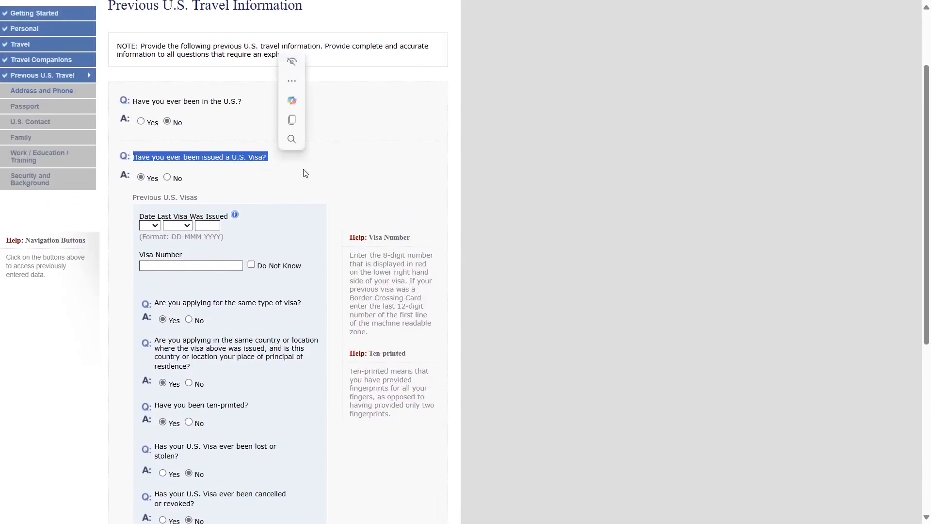
pyautogui.click(183, 171)
pyautogui.click(167, 178)
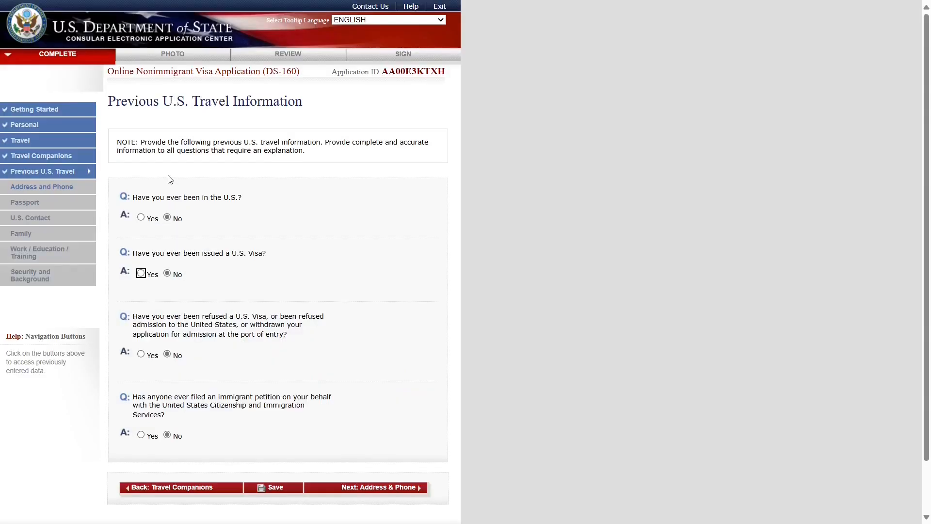
pyautogui.scroll(-1, 235, 295)
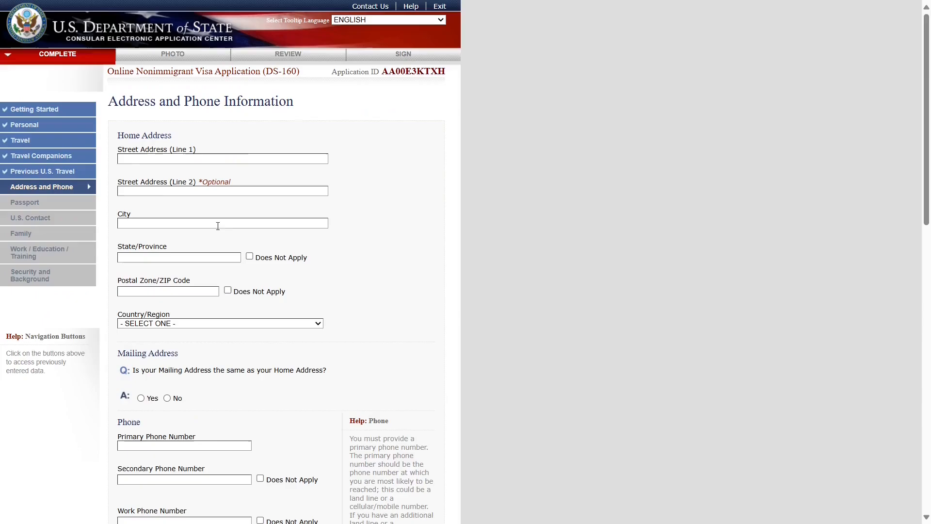
# - Enter the home address ABC STREET, TORONTO, ONTARIO, CANADA, and use it as the mailing address
pyautogui.click(145, 161)
pyautogui.write('ABC STREE')
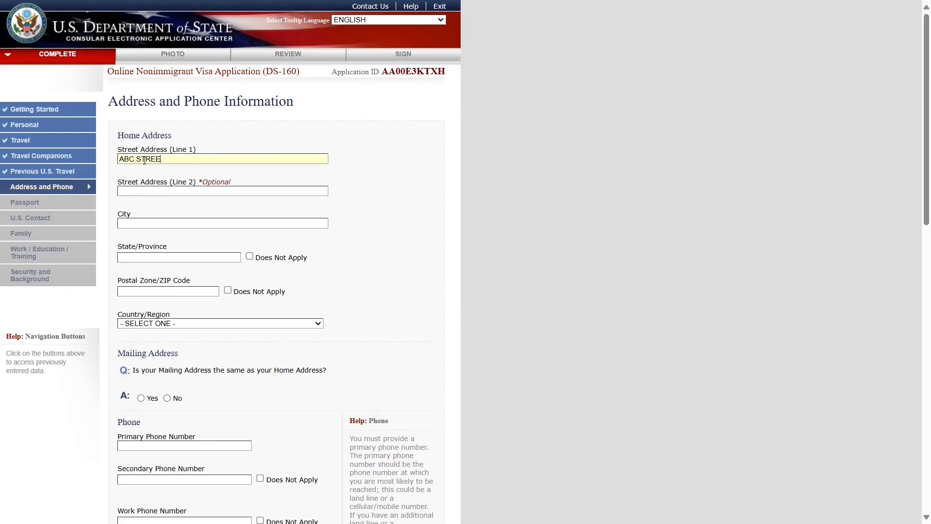
pyautogui.write('TORONTO')
pyautogui.press('Tab')
pyautogui.write('ONTARIO')
pyautogui.press('Tab')
pyautogui.write('L1')
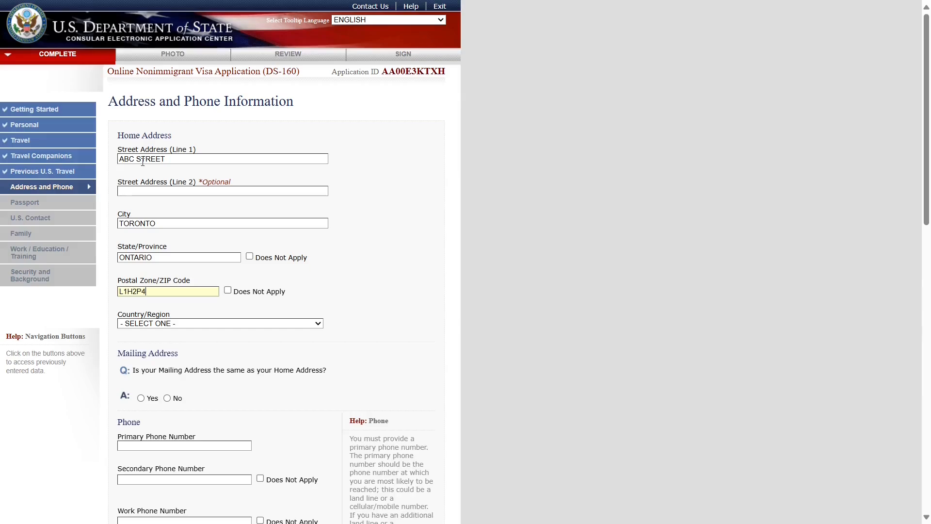
pyautogui.click(197, 323)
pyautogui.scroll(-1, 177, 271)
pyautogui.click(177, 275)
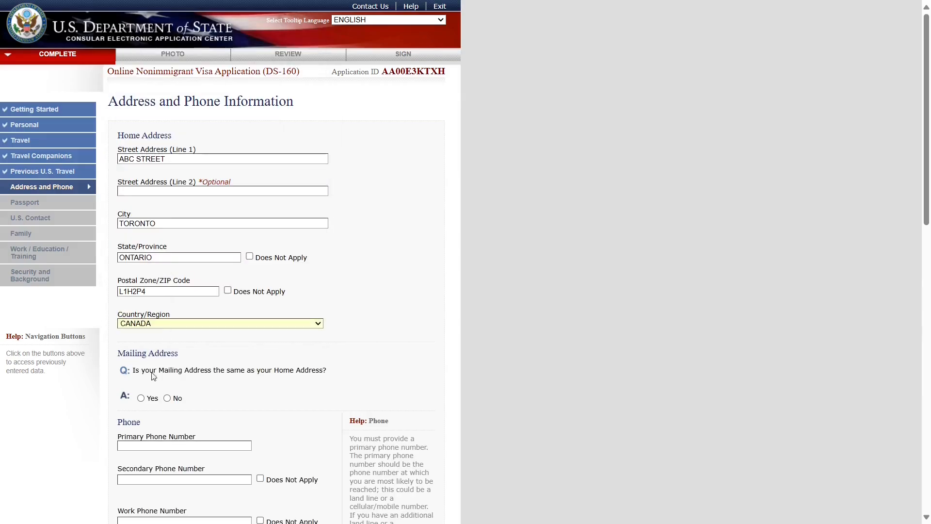
pyautogui.moveTo(143, 375); pyautogui.dragTo(336, 376)
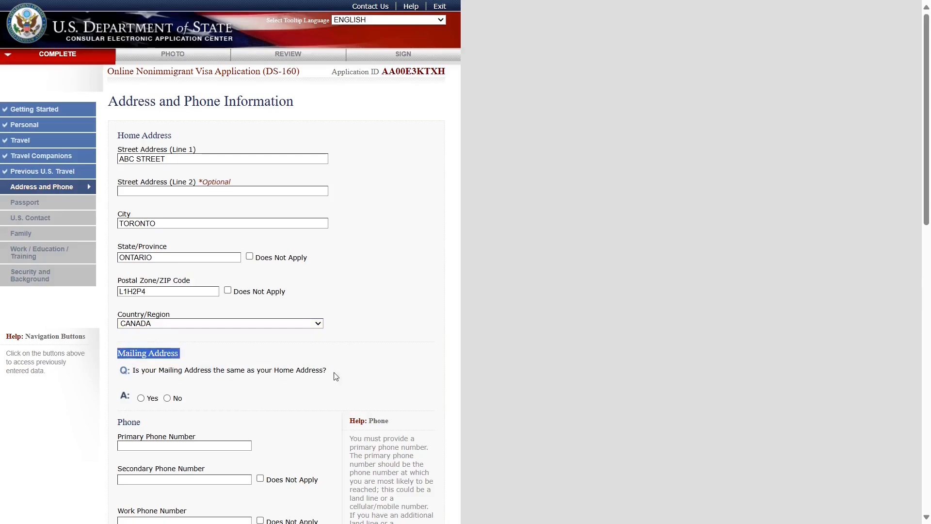
pyautogui.tripleClick(325, 370)
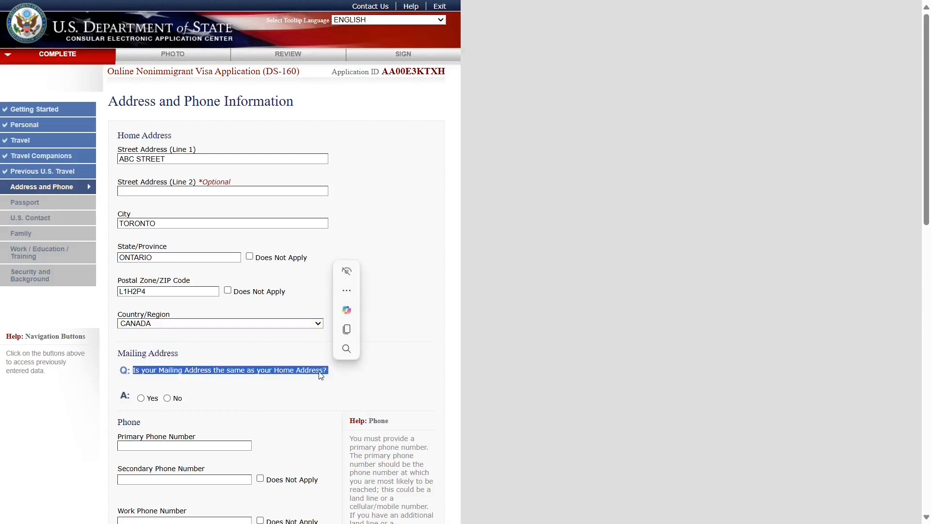
pyautogui.click(141, 398)
# - Enter primary phone 999999999, mark secondary and work phones Does Not Apply, answer No to others
pyautogui.scroll(-2, 175, 378)
pyautogui.click(154, 325)
pyautogui.write('99999')
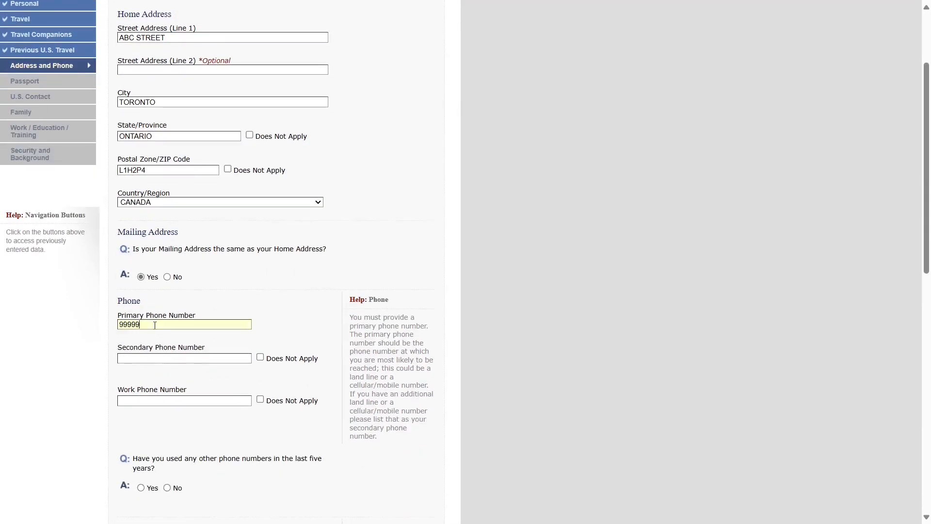
pyautogui.write('9999')
pyautogui.click(261, 358)
pyautogui.click(260, 399)
pyautogui.scroll(-1, 260, 399)
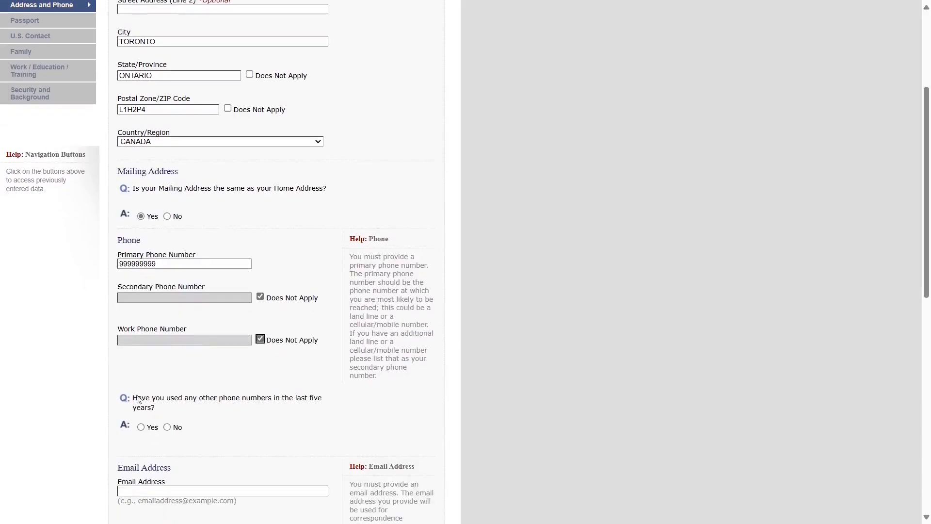
pyautogui.moveTo(134, 400); pyautogui.dragTo(165, 412)
pyautogui.click(167, 431)
# - Fill in the e-mail address and answer No to using other e-mail addresses
pyautogui.scroll(-4, 273, 435)
pyautogui.click(134, 280)
pyautogui.write('d')
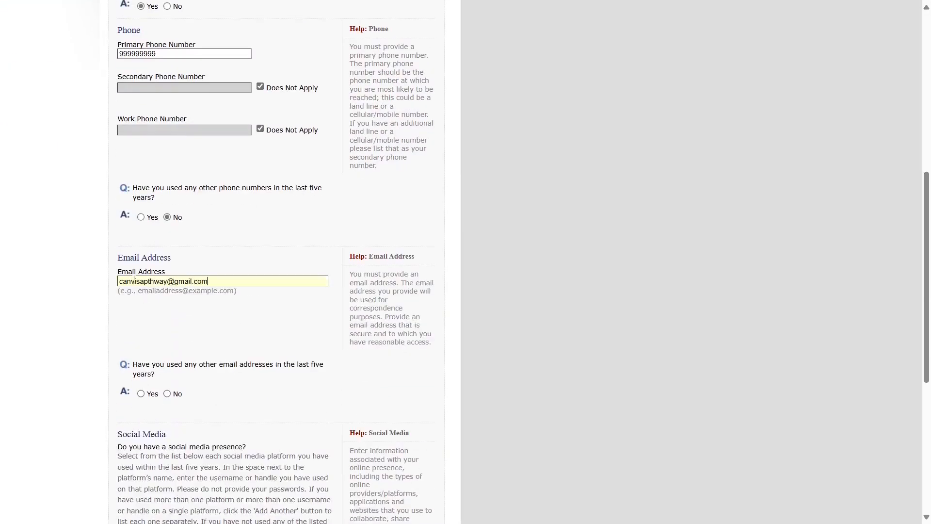
pyautogui.moveTo(124, 364); pyautogui.dragTo(161, 381)
pyautogui.click(166, 394)
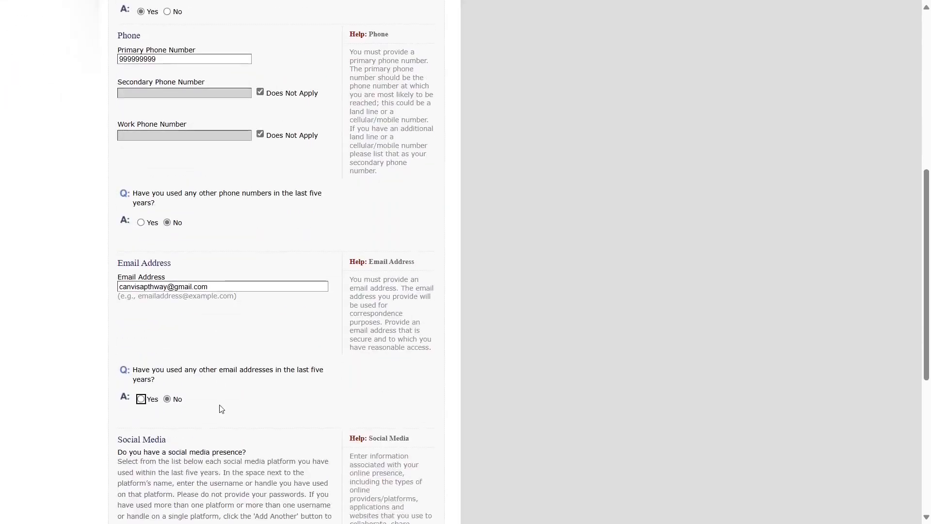
# - Add an INSTAGRAM social media account with the applicant's handle
pyautogui.scroll(-4, 219, 407)
pyautogui.moveTo(117, 258); pyautogui.dragTo(249, 280)
pyautogui.click(169, 277)
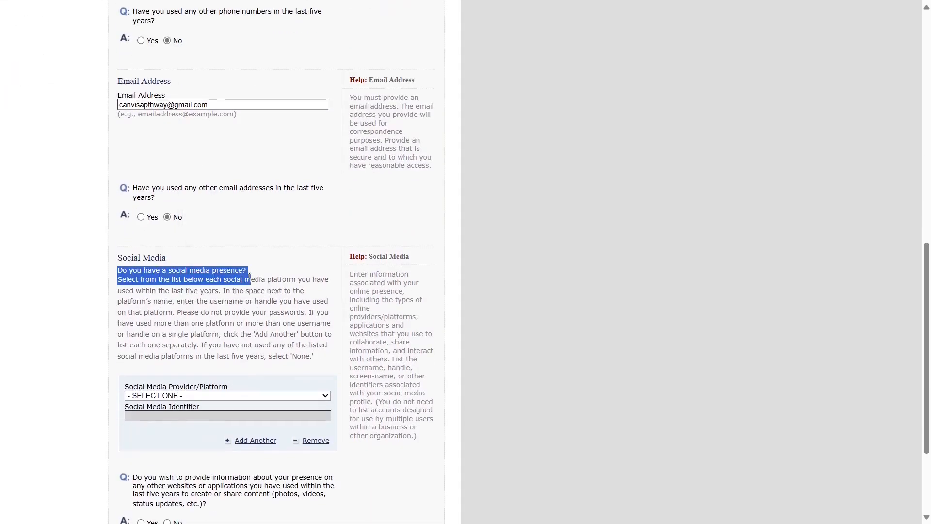
pyautogui.click(252, 271)
pyautogui.click(147, 395)
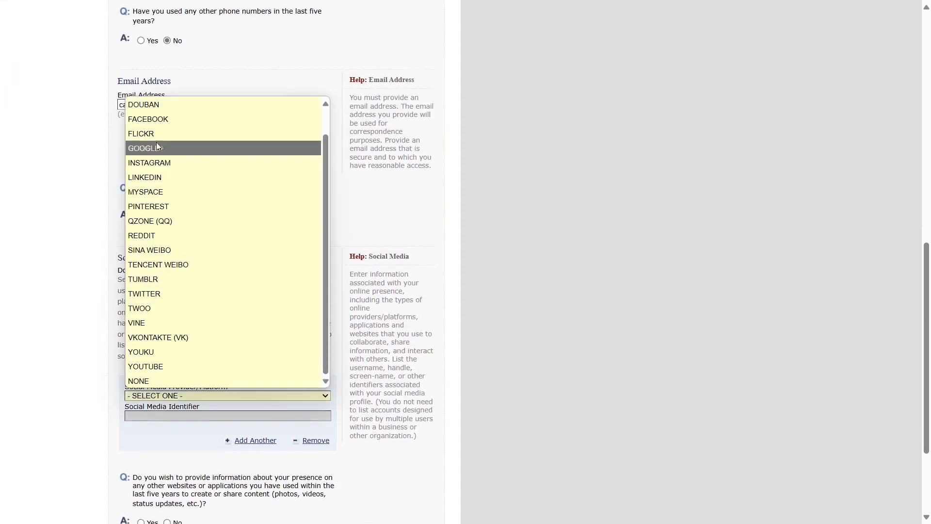
pyautogui.click(146, 190)
pyautogui.scroll(-2, 172, 417)
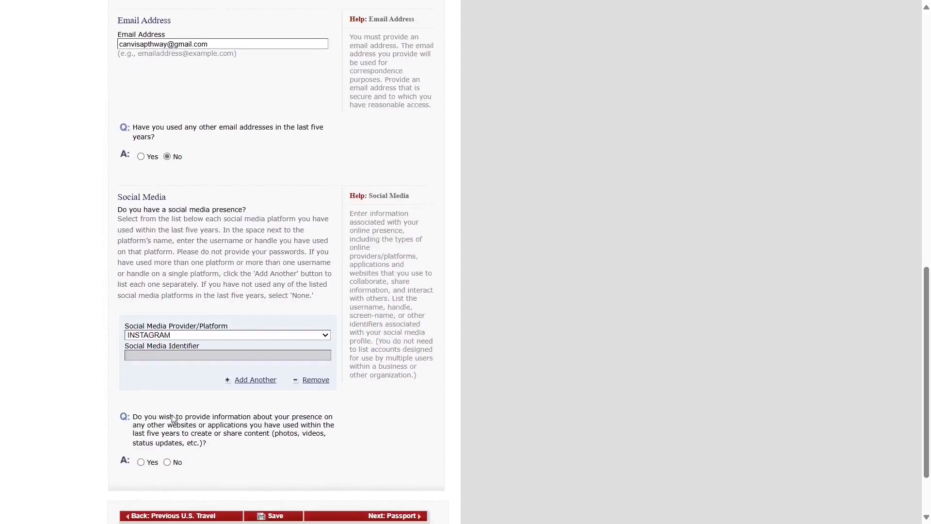
pyautogui.click(165, 357)
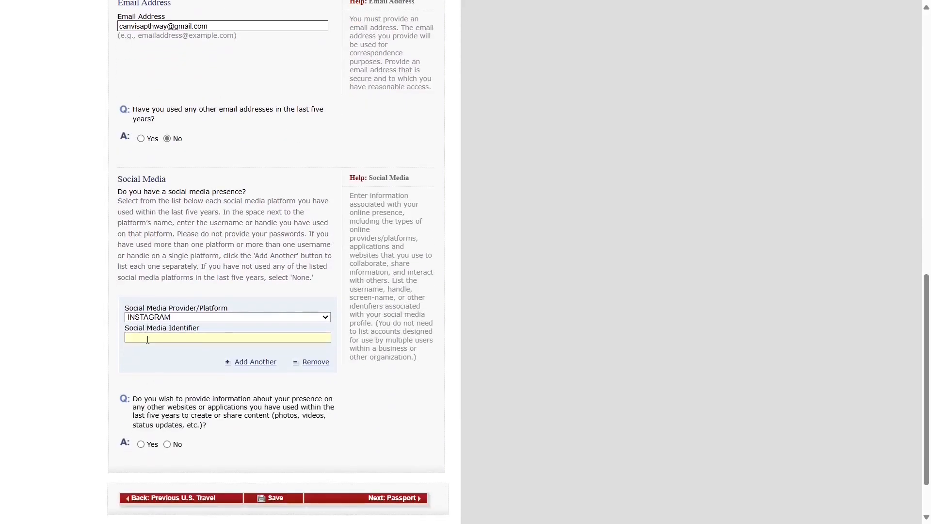
pyautogui.write('CANVISAPATHWAY')
# - Answer No to the question about other websites or applications
pyautogui.scroll(-2, 155, 349)
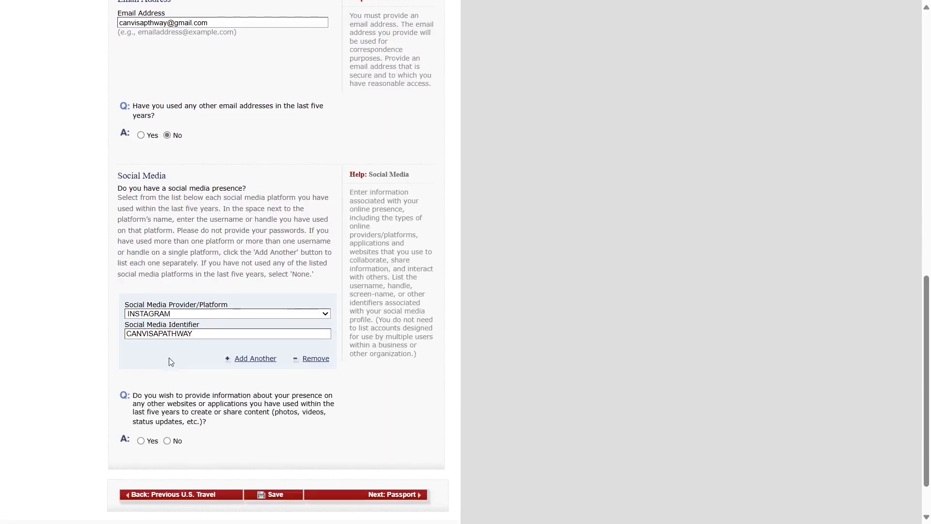
pyautogui.moveTo(134, 339); pyautogui.dragTo(286, 350)
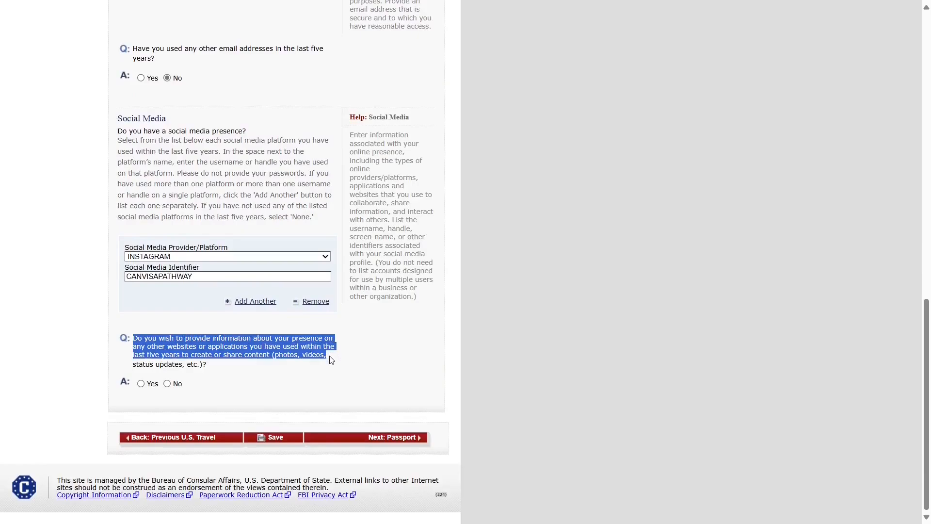
pyautogui.moveTo(332, 360); pyautogui.dragTo(331, 364)
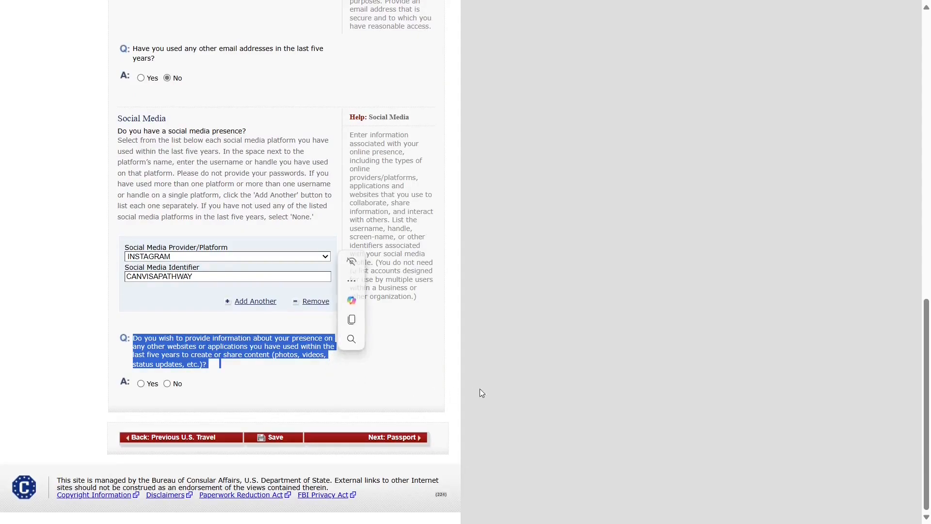
pyautogui.click(532, 392)
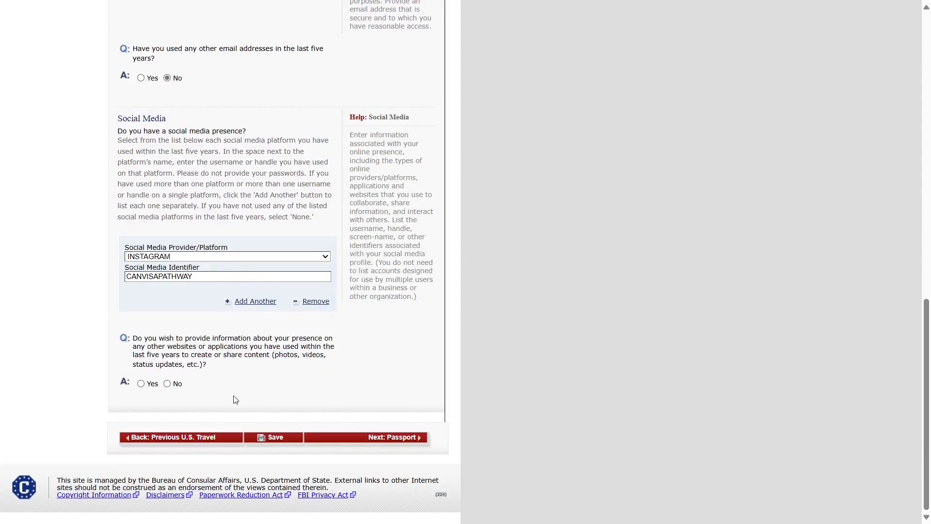
pyautogui.click(167, 384)
pyautogui.scroll(3, 168, 387)
pyautogui.scroll(-3, 169, 386)
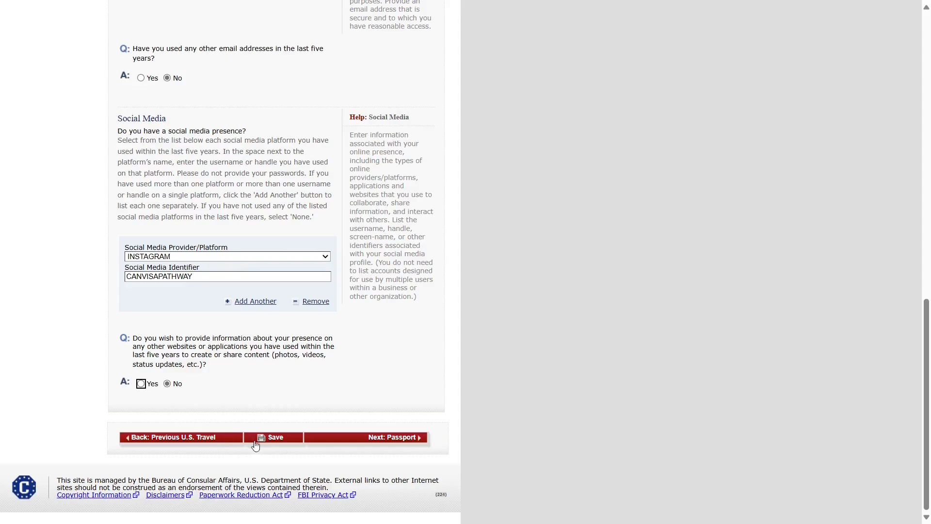
# - Set the passport type to REGULAR and enter the passport document number
pyautogui.click(394, 439)
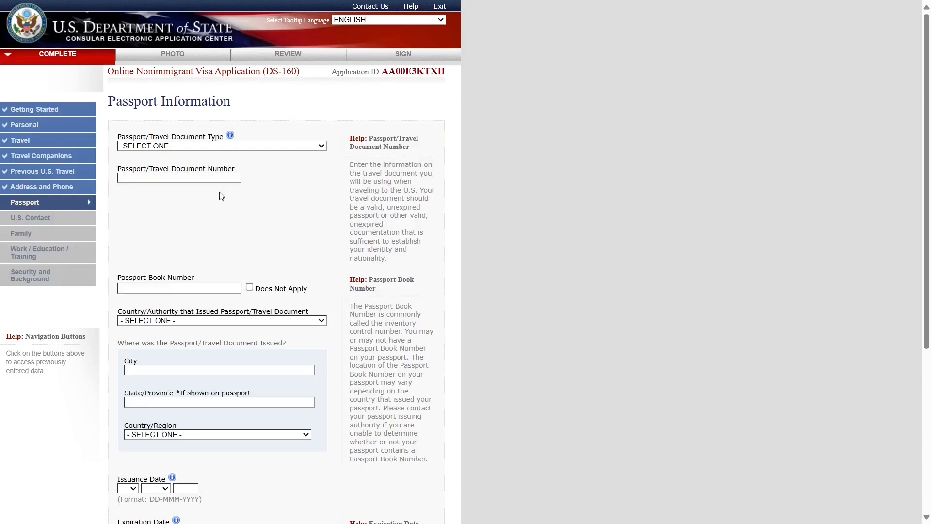
pyautogui.click(173, 146)
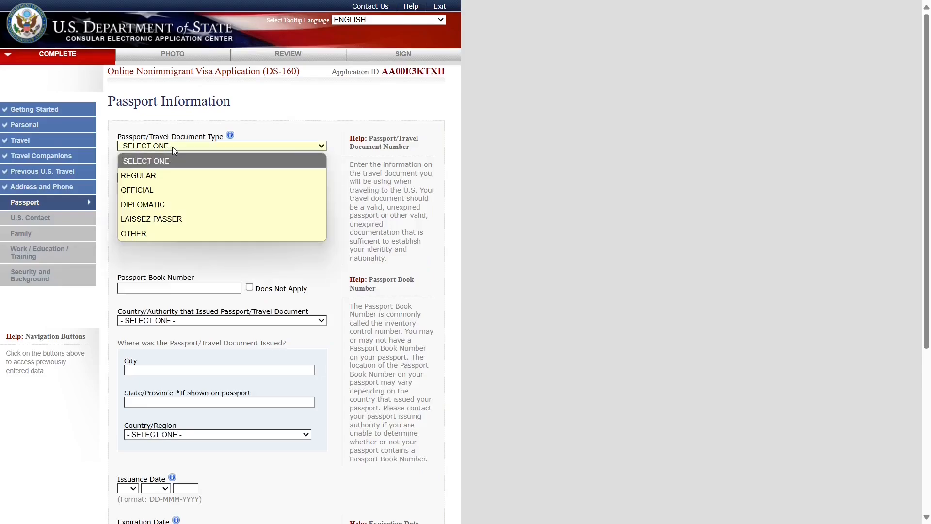
pyautogui.click(216, 174)
pyautogui.click(185, 179)
pyautogui.write('L12345678')
pyautogui.click(249, 287)
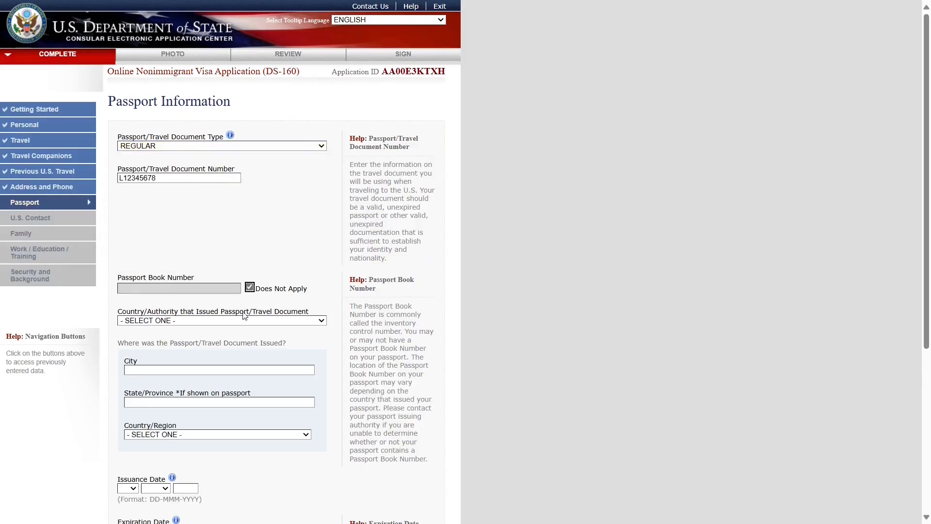
# - Set the issuing country to INDIA and the place of issue to NEW DELHI, INDIA
pyautogui.click(242, 321)
pyautogui.write('in')
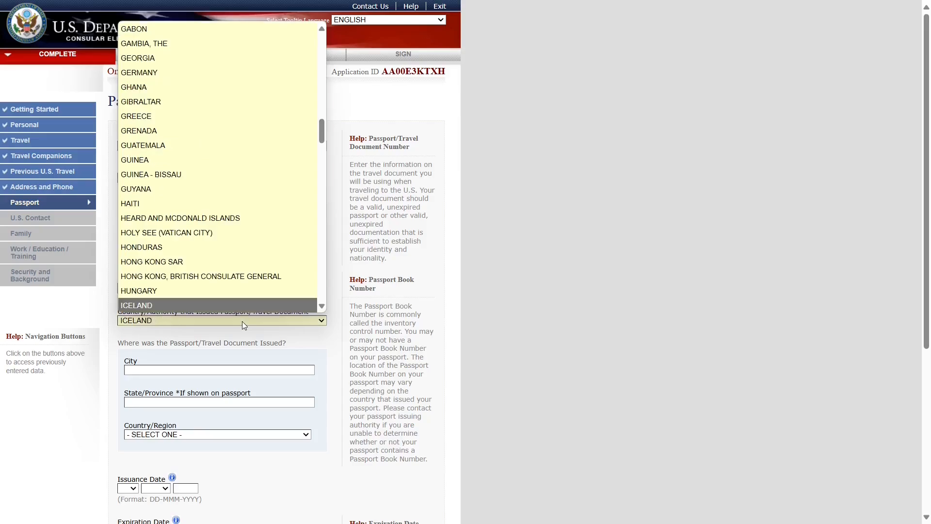
pyautogui.press('Return')
pyautogui.click(187, 371)
pyautogui.write('NEW DELHI')
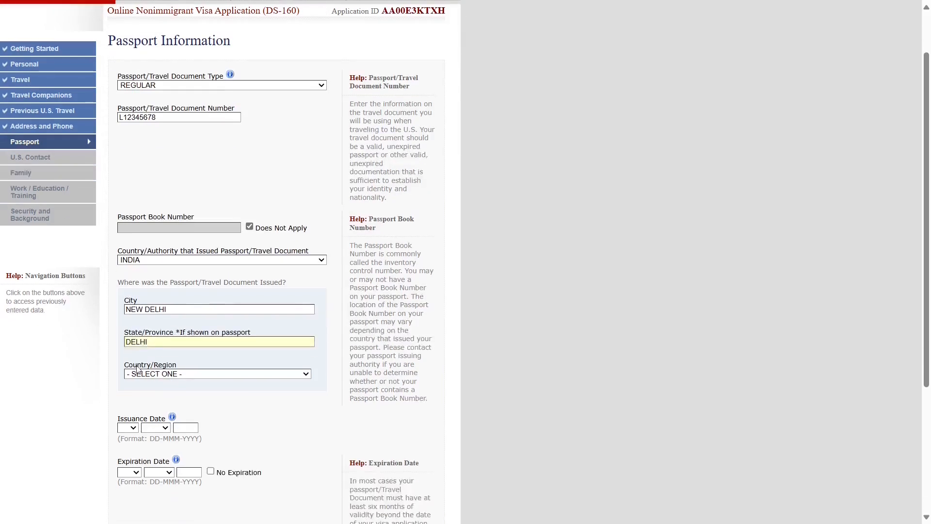
pyautogui.click(162, 373)
pyautogui.write('in')
pyautogui.press('Return')
pyautogui.scroll(-1, 162, 376)
pyautogui.click(129, 367)
# - Set the issue date to 02 JAN 2018 and expiration date to 01 JAN 2028
pyautogui.click(126, 106)
pyautogui.click(156, 367)
pyautogui.press('j')
pyautogui.press('Return')
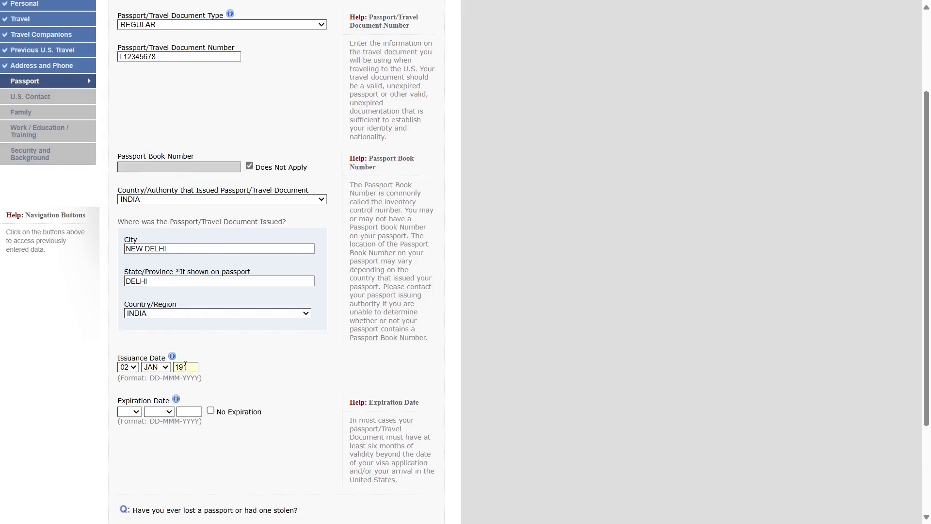
pyautogui.click(128, 413)
pyautogui.click(124, 137)
pyautogui.click(156, 412)
pyautogui.click(157, 239)
# - Answer No to having ever lost a passport
pyautogui.scroll(-3, 228, 432)
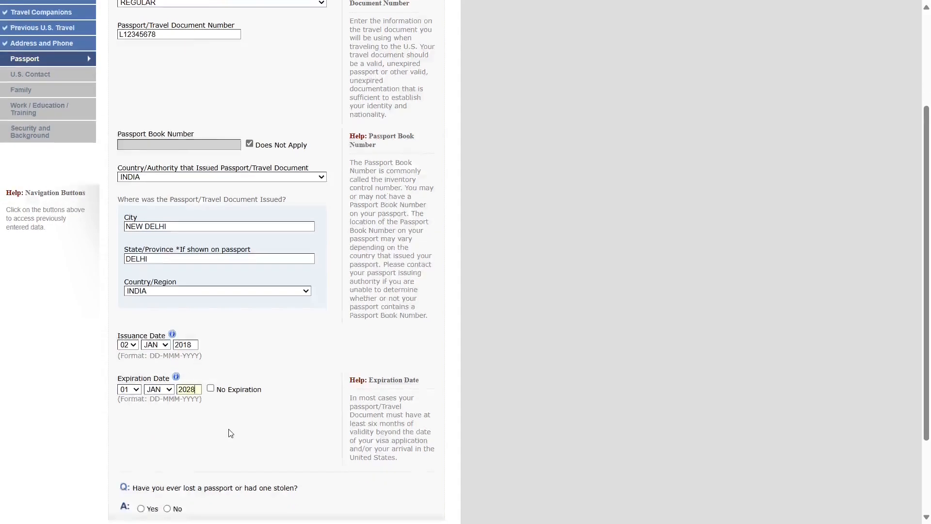
pyautogui.moveTo(134, 391); pyautogui.dragTo(298, 389)
pyautogui.click(262, 412)
pyautogui.click(167, 410)
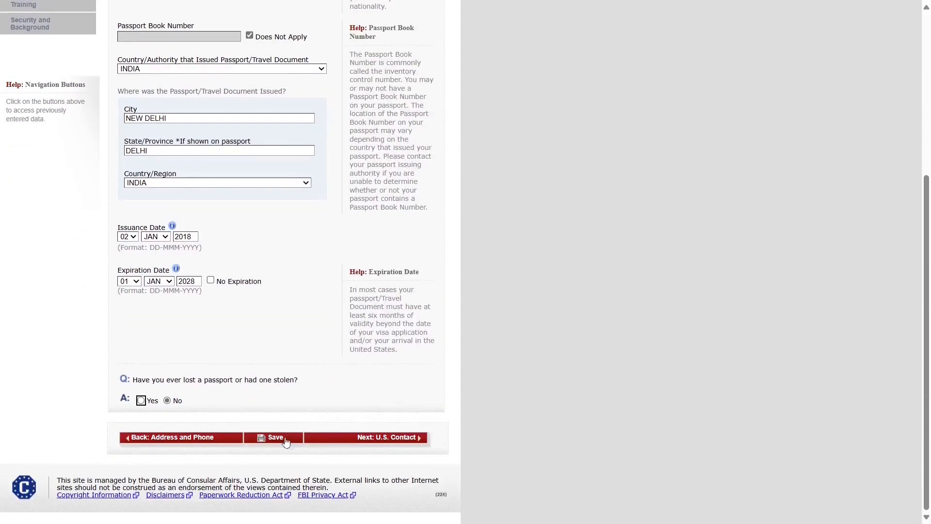
# - Enter the U.S. contact person's surname and given names
pyautogui.click(376, 442)
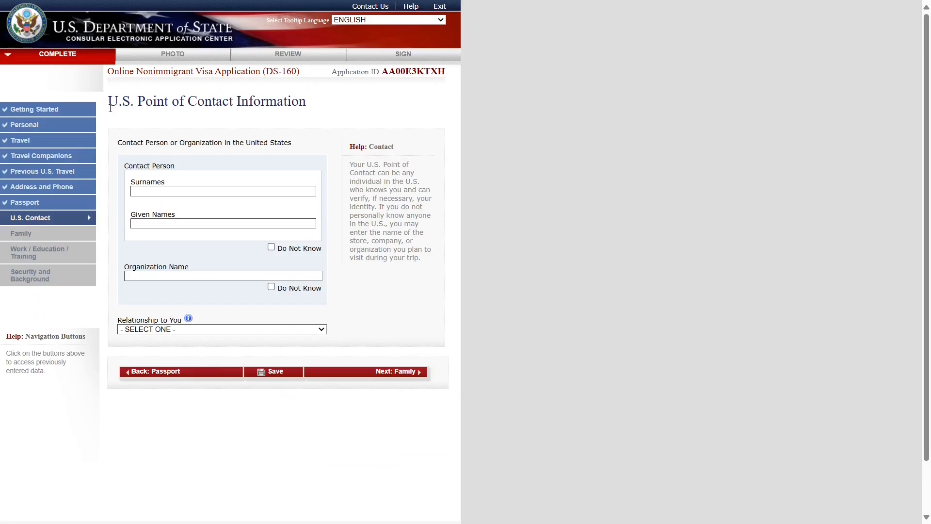
pyautogui.moveTo(109, 107); pyautogui.dragTo(313, 108)
pyautogui.click(580, 288)
pyautogui.moveTo(117, 142); pyautogui.dragTo(292, 144)
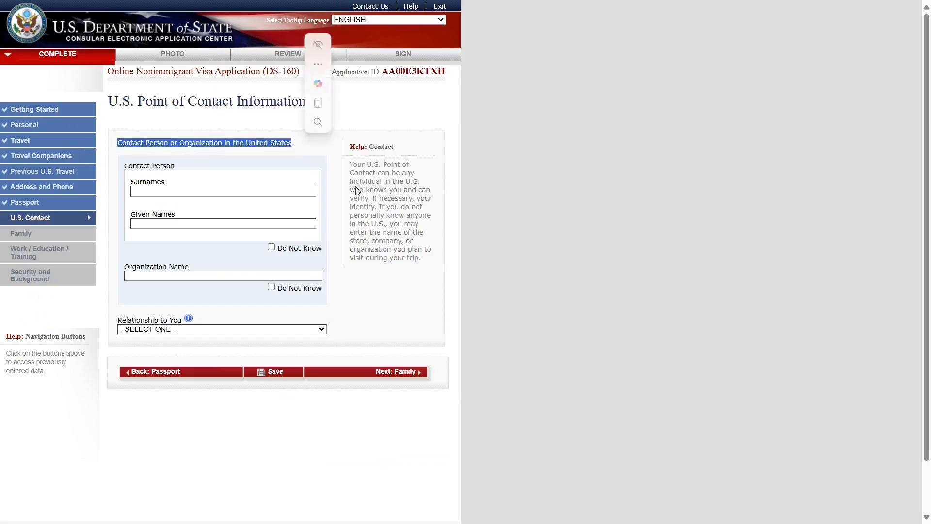
pyautogui.click(568, 274)
pyautogui.click(173, 195)
pyautogui.press('Tab')
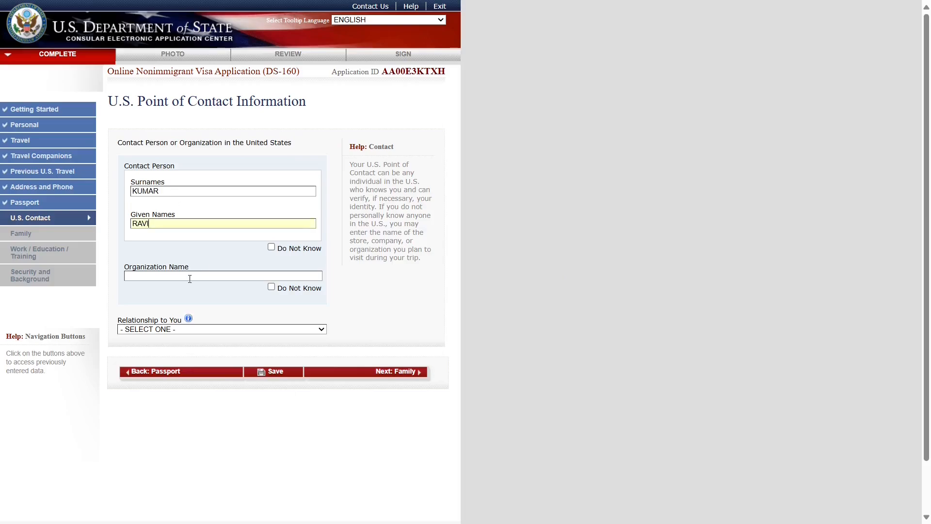
# - Mark the contact's organization as Do Not Know and set the relationship to FRIEND
pyautogui.click(271, 287)
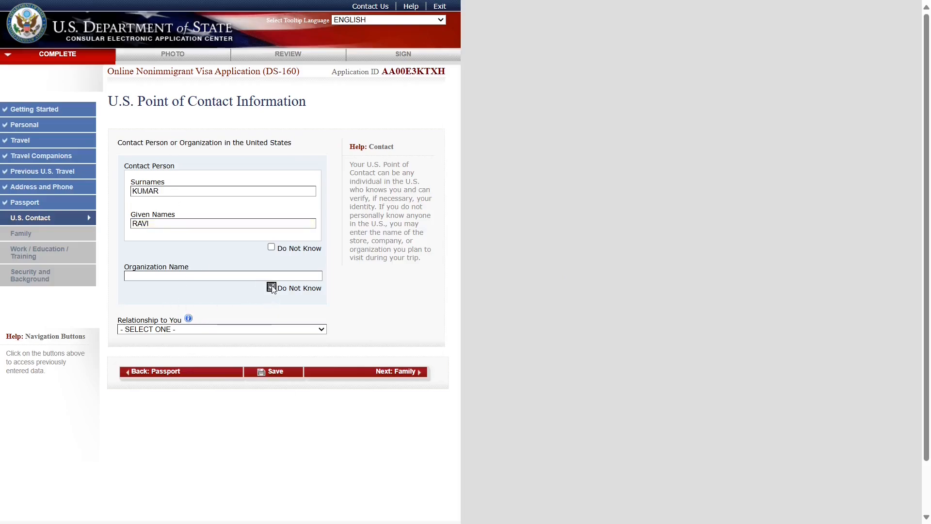
pyautogui.click(145, 331)
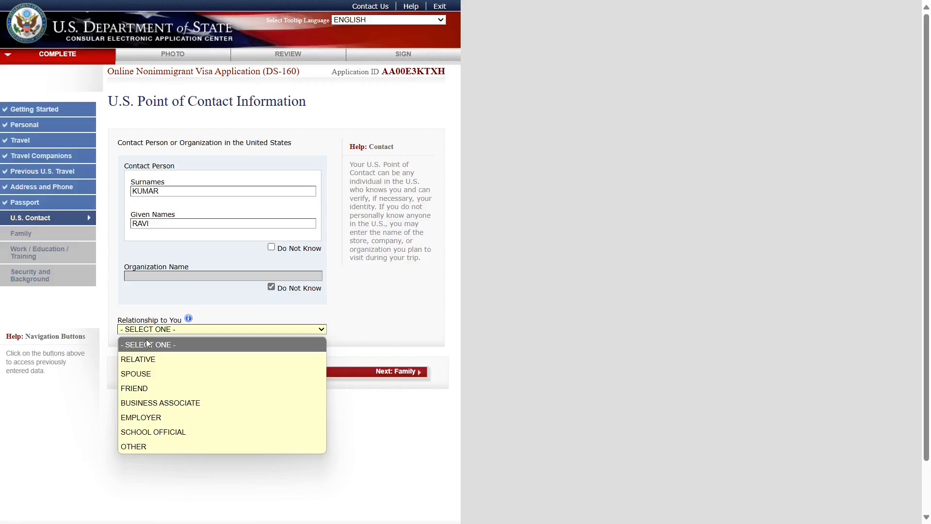
pyautogui.click(165, 387)
pyautogui.scroll(-4, 383, 368)
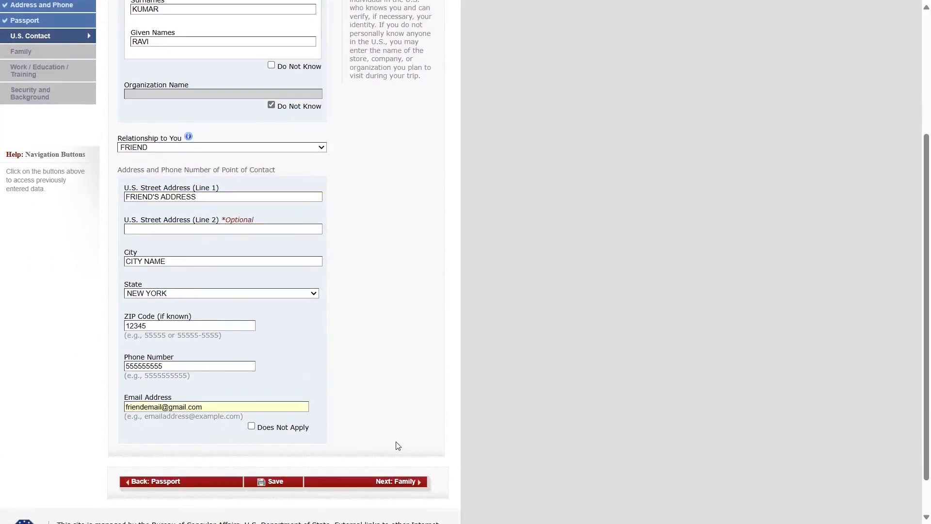
pyautogui.click(397, 442)
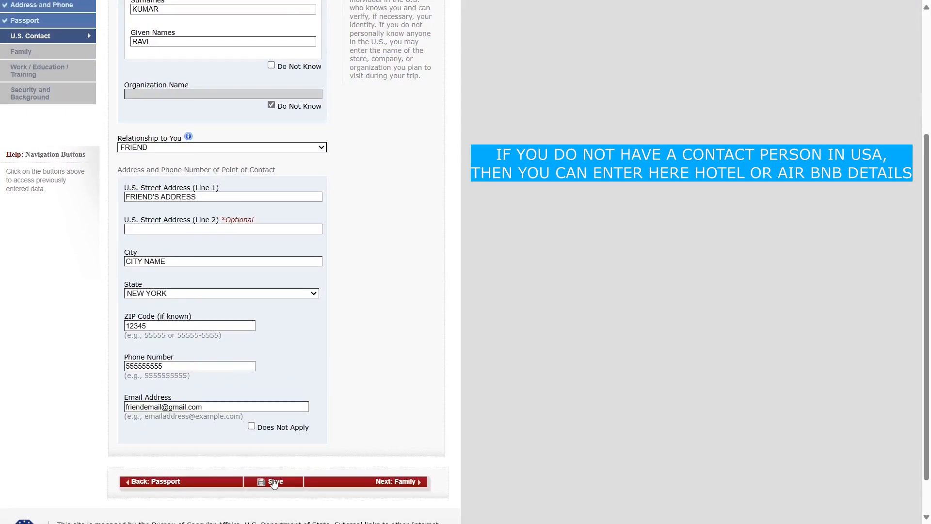
# - Answer No to both father and mother being in the U.S
pyautogui.click(402, 487)
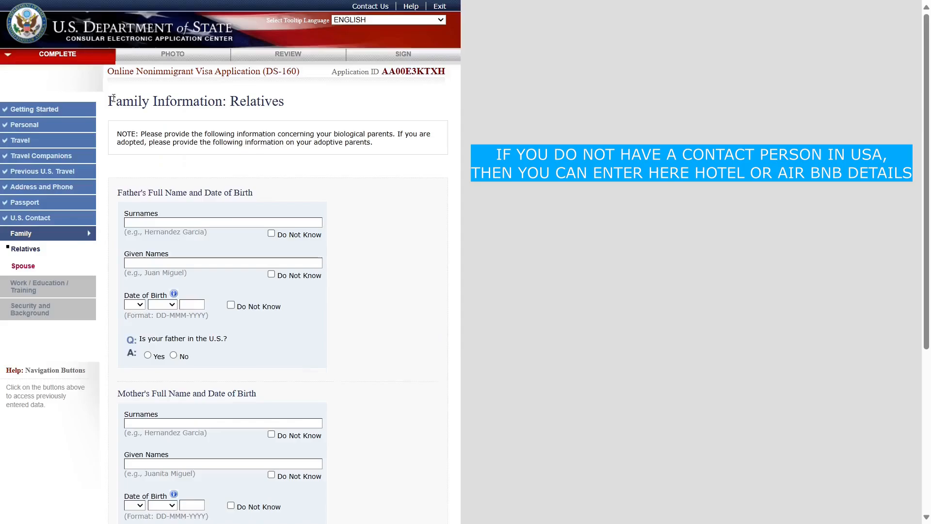
pyautogui.moveTo(109, 100); pyautogui.dragTo(287, 103)
pyautogui.click(119, 194)
pyautogui.moveTo(119, 194); pyautogui.dragTo(315, 193)
pyautogui.click(413, 286)
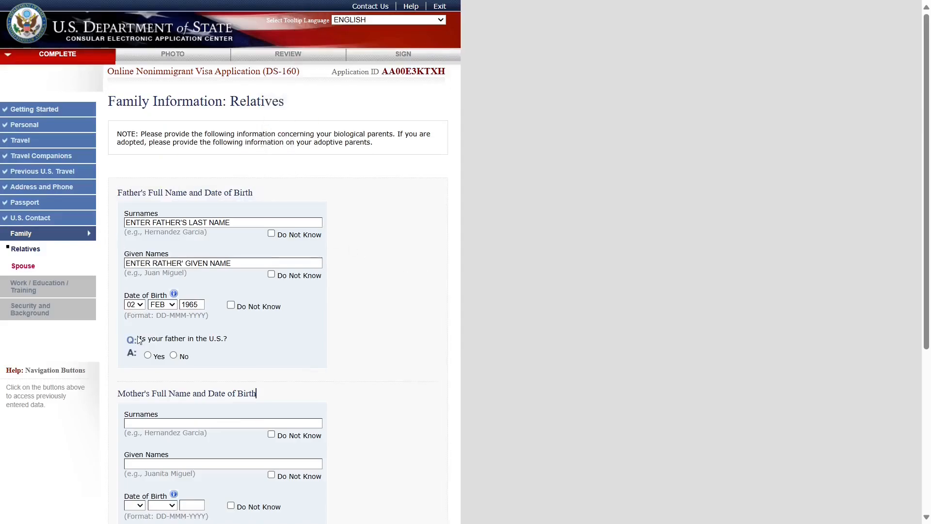
pyautogui.moveTo(139, 339); pyautogui.dragTo(230, 340)
pyautogui.click(232, 371)
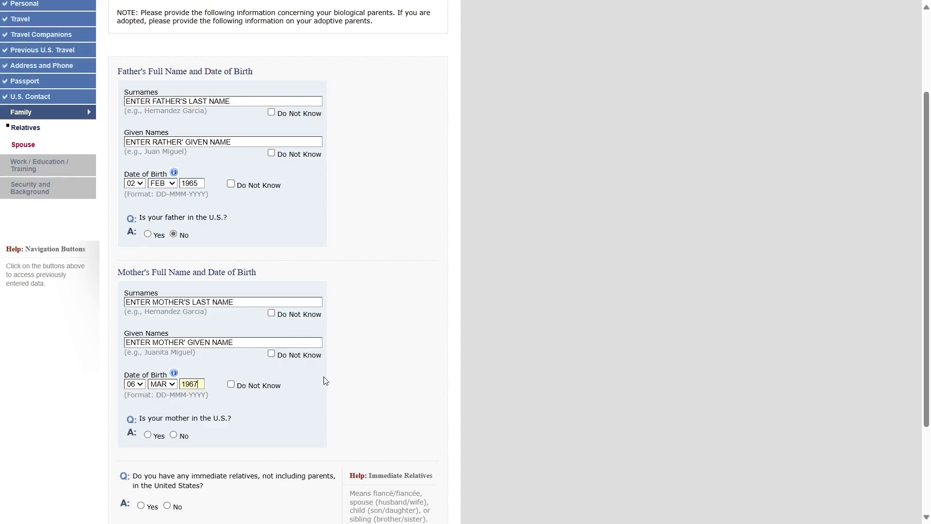
pyautogui.click(462, 402)
pyautogui.scroll(-2, 462, 402)
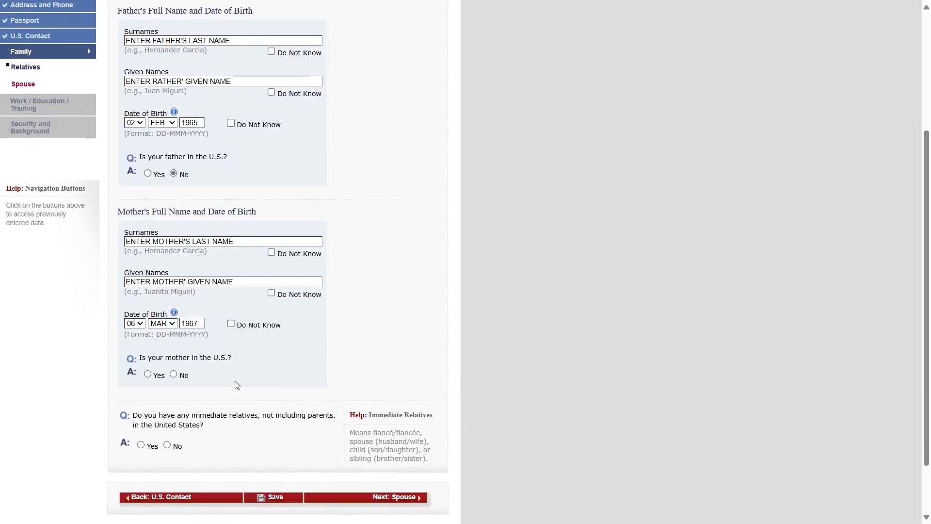
pyautogui.click(173, 374)
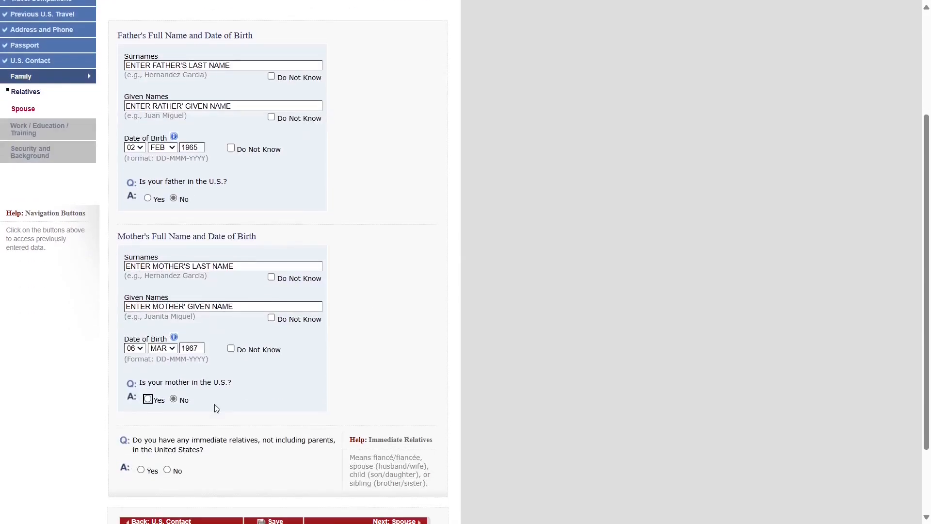
# - Answer No to having immediate or other relatives in the U.S
pyautogui.scroll(-3, 216, 410)
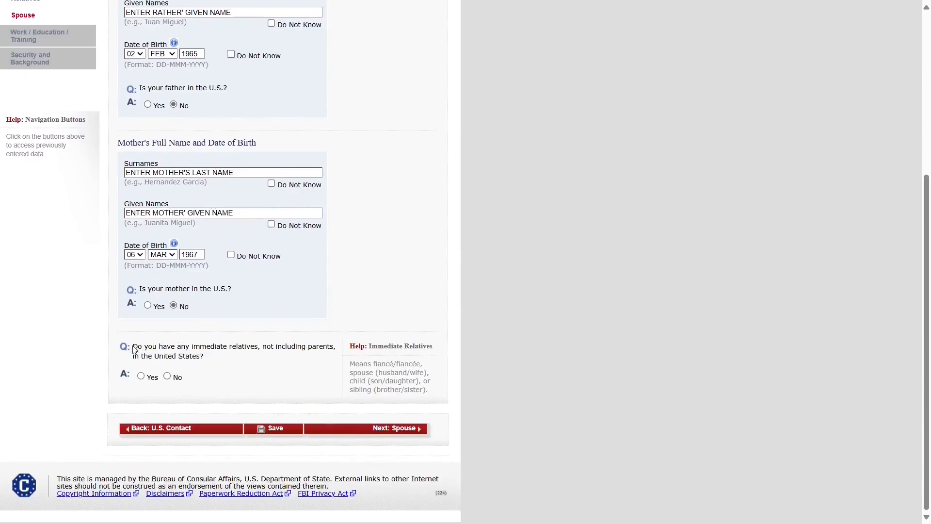
pyautogui.moveTo(131, 347); pyautogui.dragTo(337, 359)
pyautogui.click(552, 402)
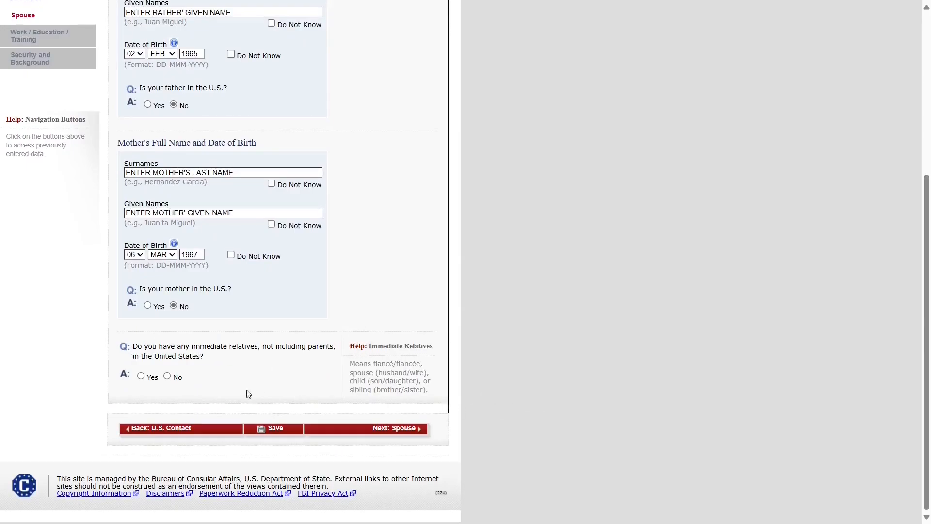
pyautogui.click(168, 377)
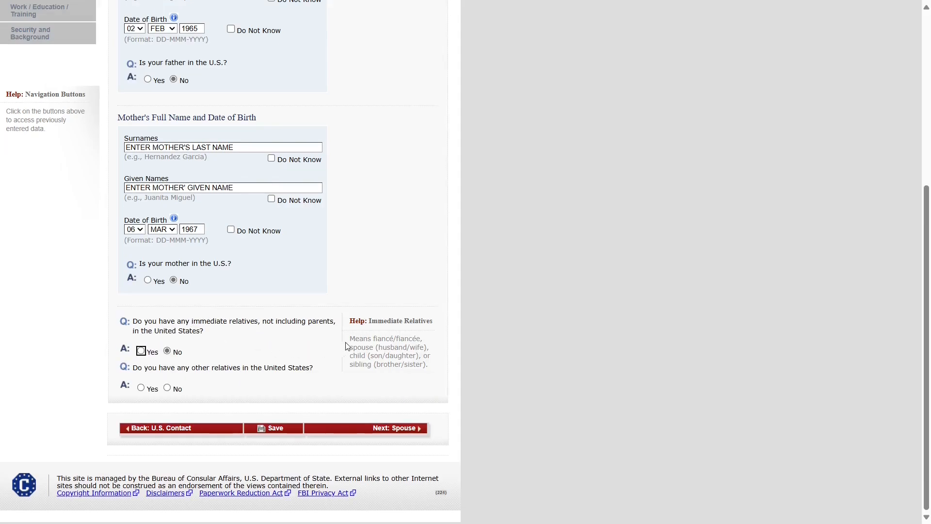
pyautogui.moveTo(352, 339); pyautogui.dragTo(427, 374)
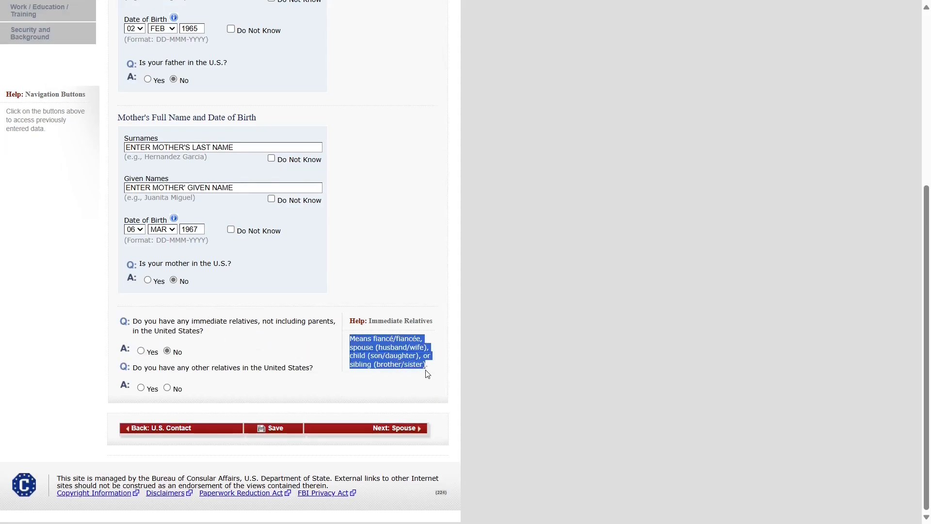
pyautogui.click(528, 430)
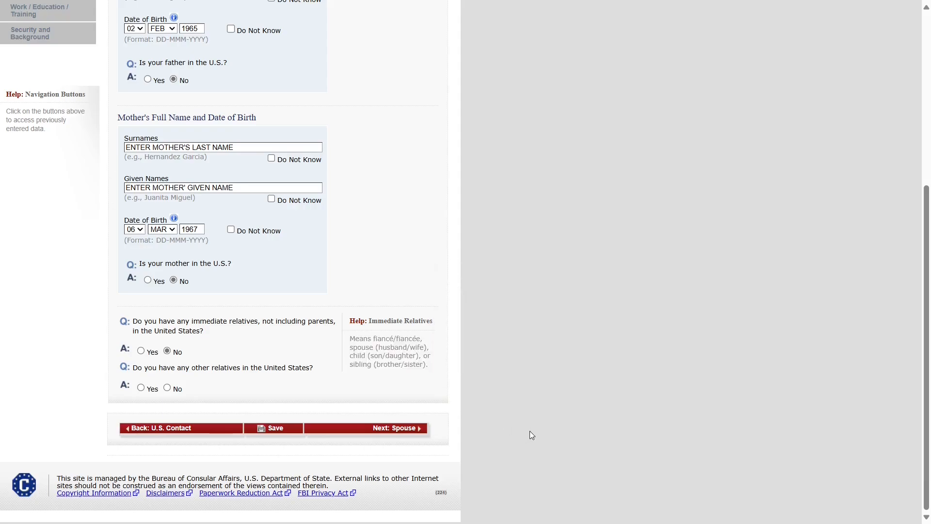
pyautogui.tripleClick(140, 371)
pyautogui.click(458, 416)
pyautogui.click(168, 388)
pyautogui.click(366, 435)
# - Enter spouse names as 'ENTER SPOUSE LAST NAME' and 'ENTER SPOUSE GIVEN NAME'
pyautogui.doubleClick(120, 103)
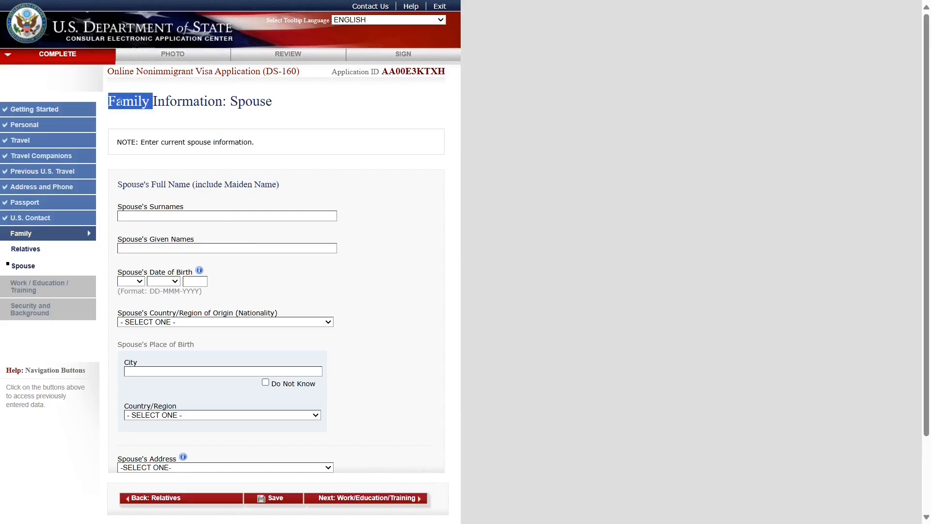
pyautogui.click(253, 117)
pyautogui.doubleClick(252, 101)
pyautogui.click(479, 243)
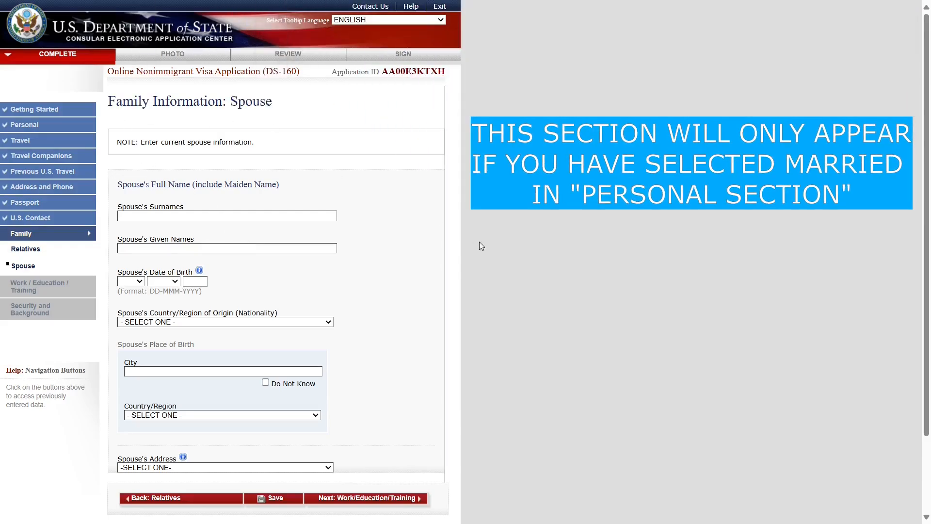
pyautogui.moveTo(117, 184); pyautogui.dragTo(279, 185)
pyautogui.click(174, 216)
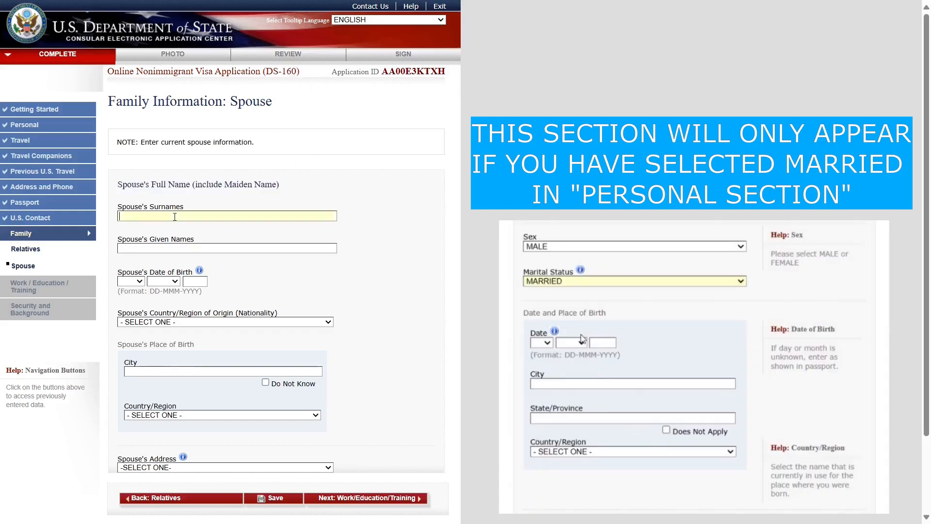
pyautogui.write('ENTER SP')
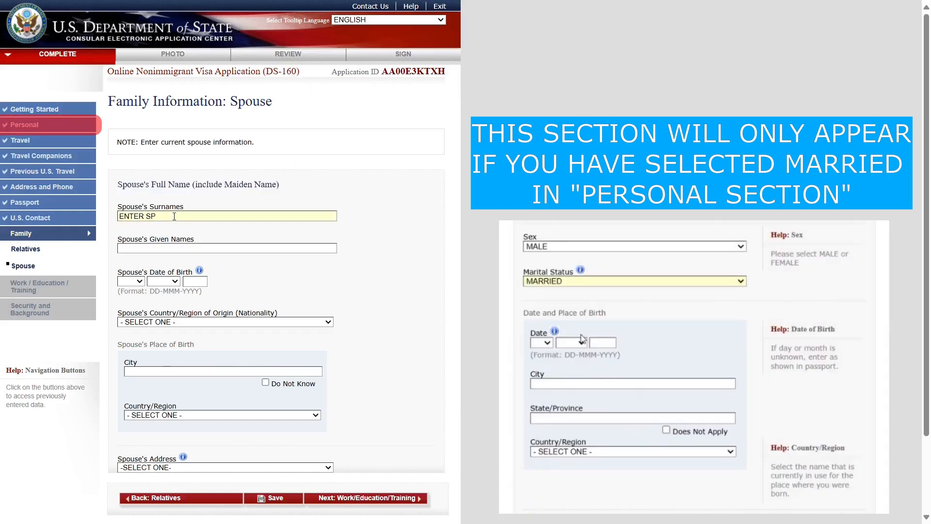
pyautogui.write('OUSE LAST NAME')
pyautogui.press('Tab')
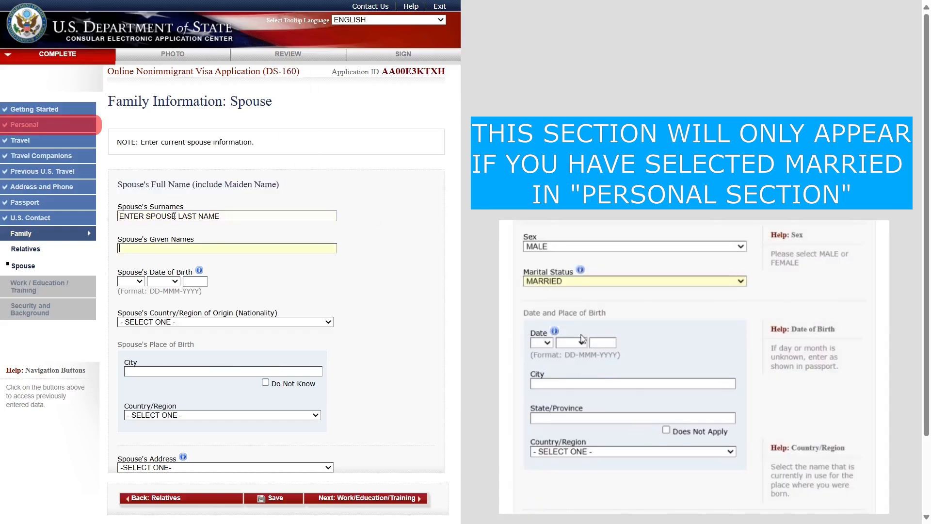
pyautogui.write('ENTER SPOUSE GIVEN NAME')
pyautogui.click(139, 286)
pyautogui.click(126, 92)
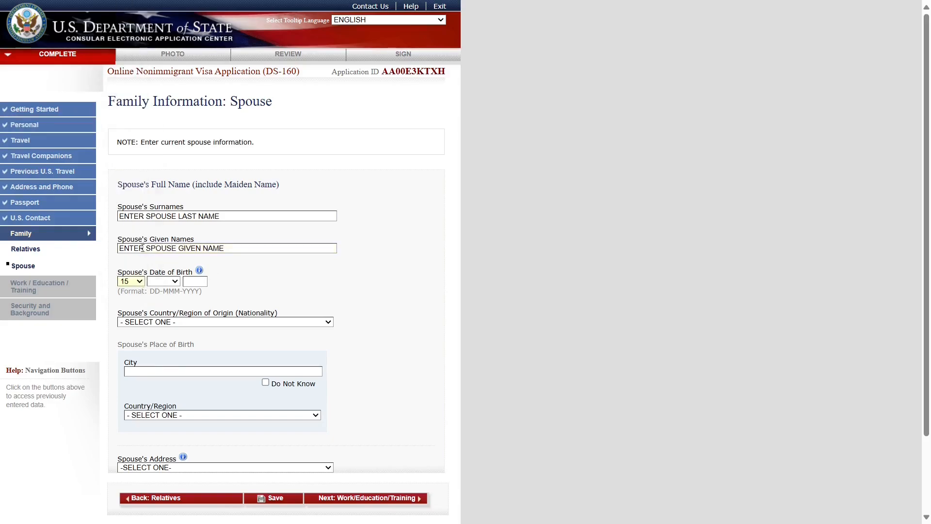
pyautogui.click(163, 282)
pyautogui.click(163, 367)
pyautogui.click(195, 281)
pyautogui.write('1994')
pyautogui.click(262, 322)
pyautogui.write('india')
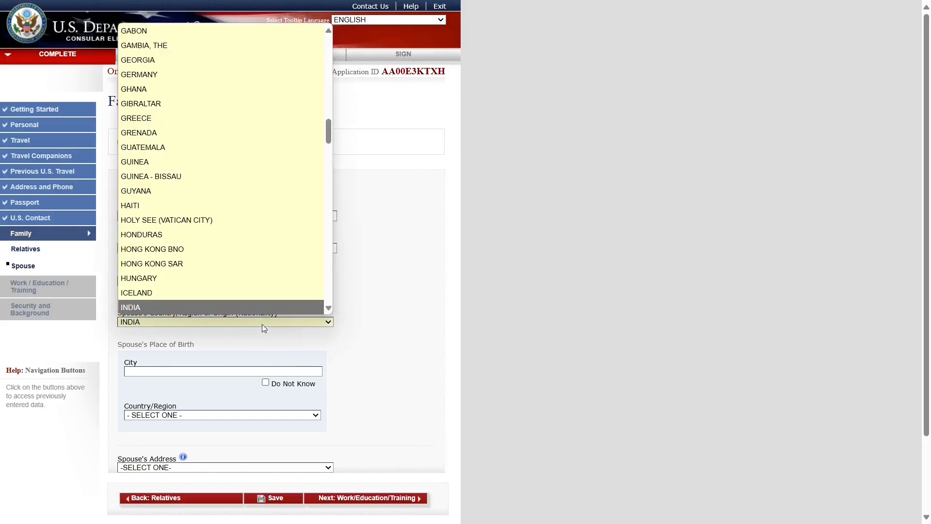
pyautogui.press('Return')
# - Set the spouse's place of birth to MUMBAI, INDIA
pyautogui.click(163, 372)
pyautogui.write('MUMBAI')
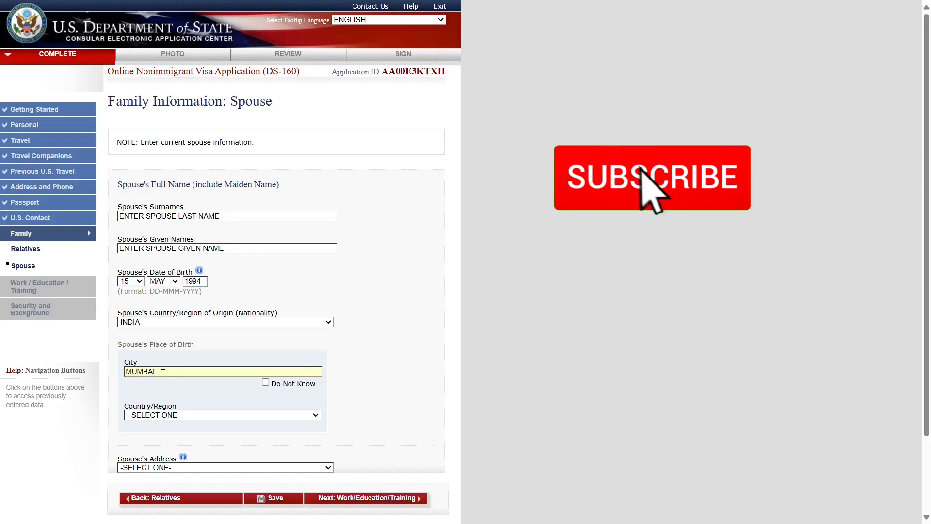
pyautogui.click(191, 416)
pyautogui.write('india')
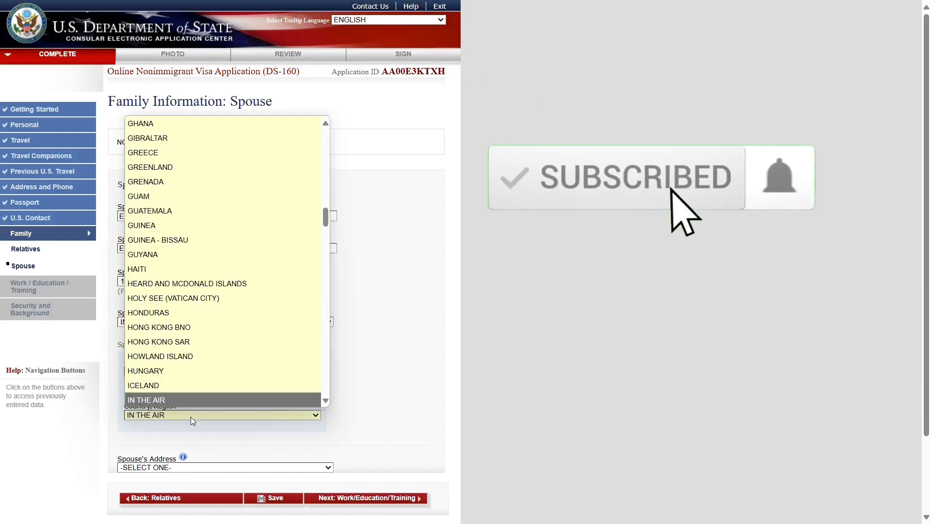
pyautogui.press('Return')
# - Choose SAME AS HOME ADDRESS for the spouse's address and continue
pyautogui.scroll(-2, 166, 422)
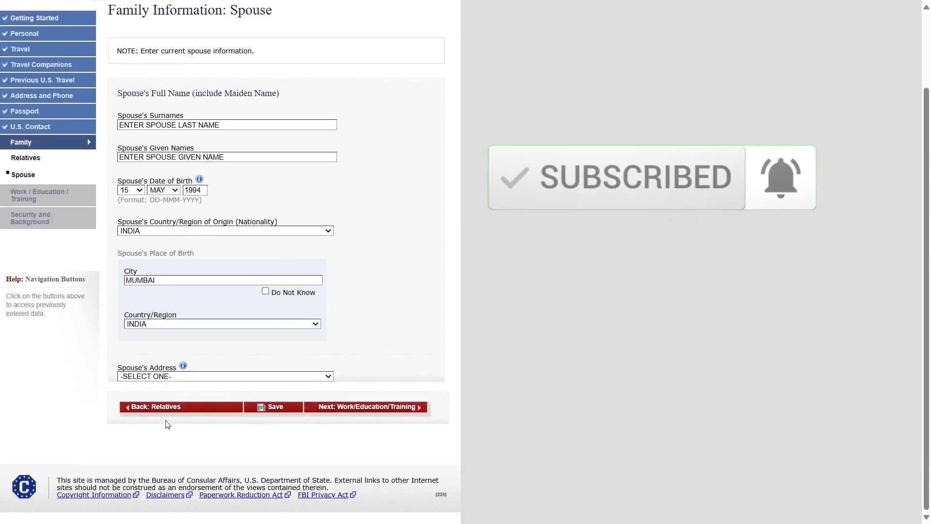
pyautogui.click(144, 376)
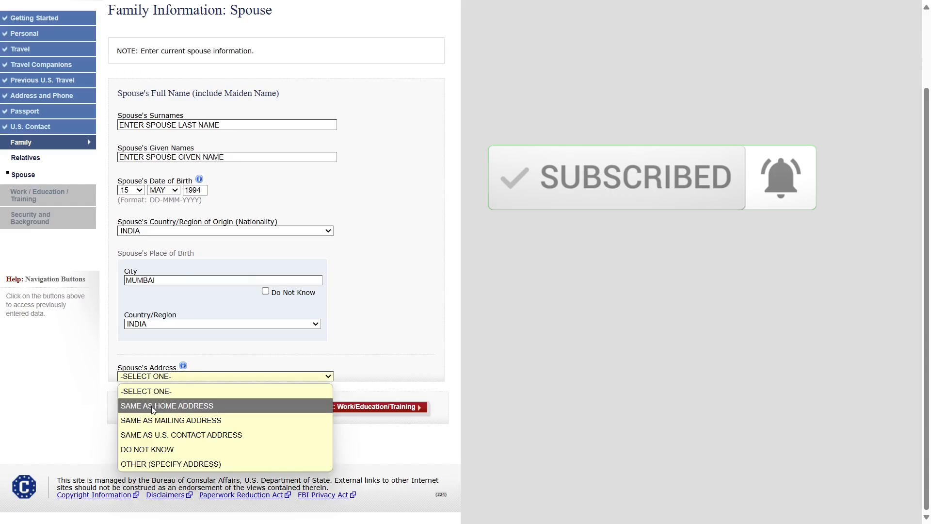
pyautogui.click(168, 404)
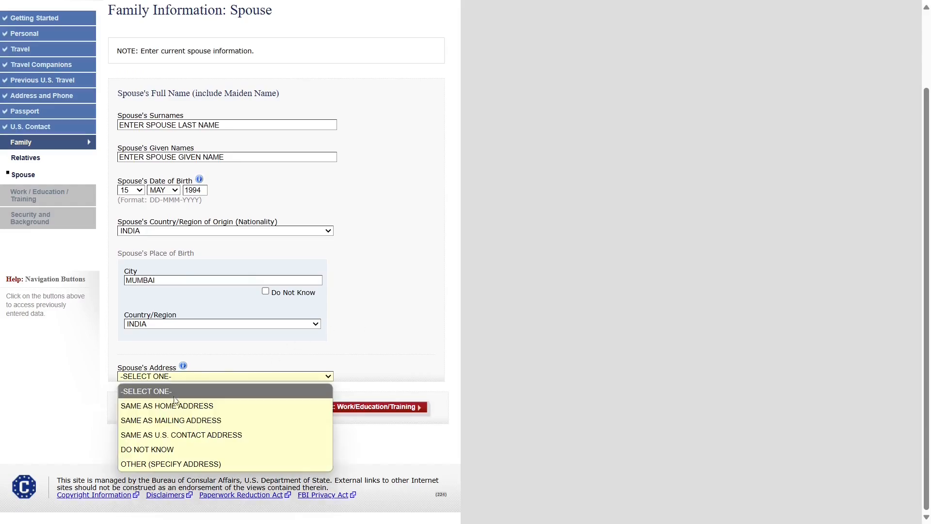
pyautogui.scroll(-2, 386, 336)
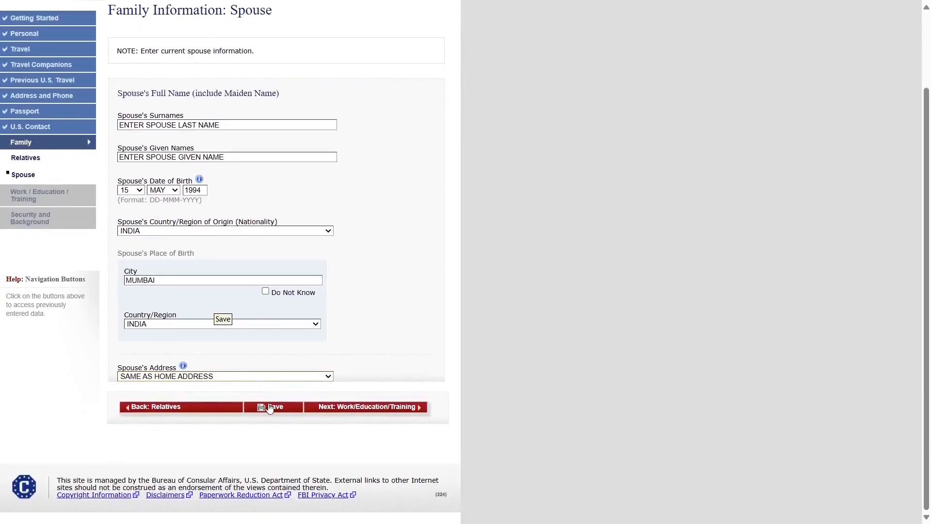
pyautogui.click(341, 408)
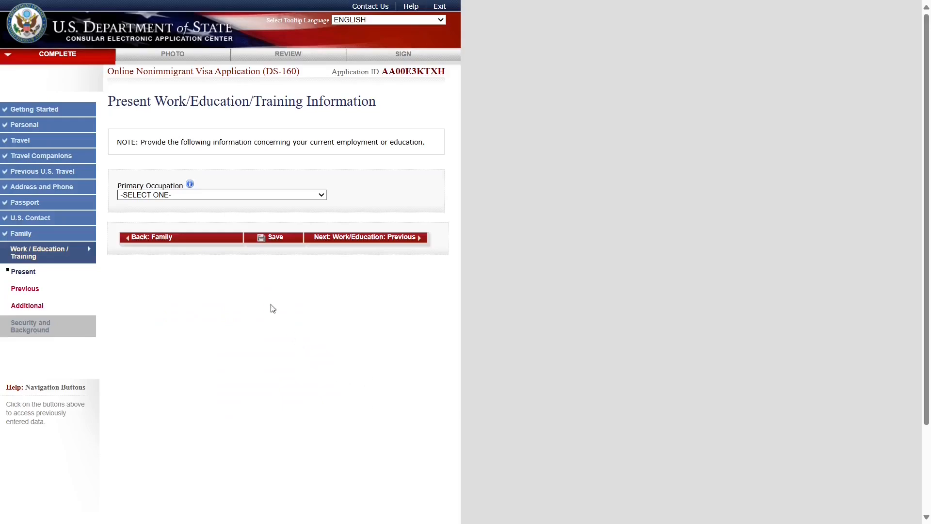
# - Highlight the page heading and the current-employment note, staying on the Present Work page
pyautogui.moveTo(109, 102); pyautogui.dragTo(383, 103)
pyautogui.click(338, 324)
pyautogui.moveTo(142, 141); pyautogui.dragTo(426, 139)
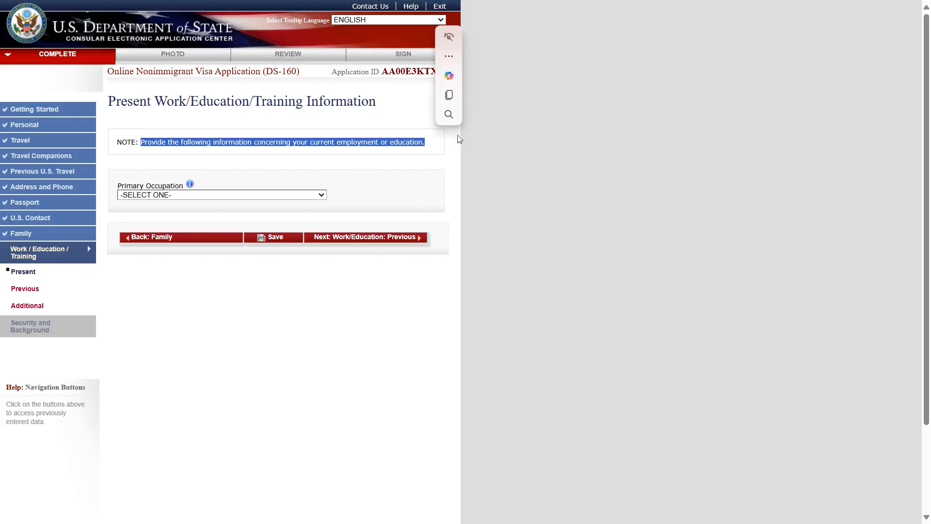
pyautogui.click(174, 325)
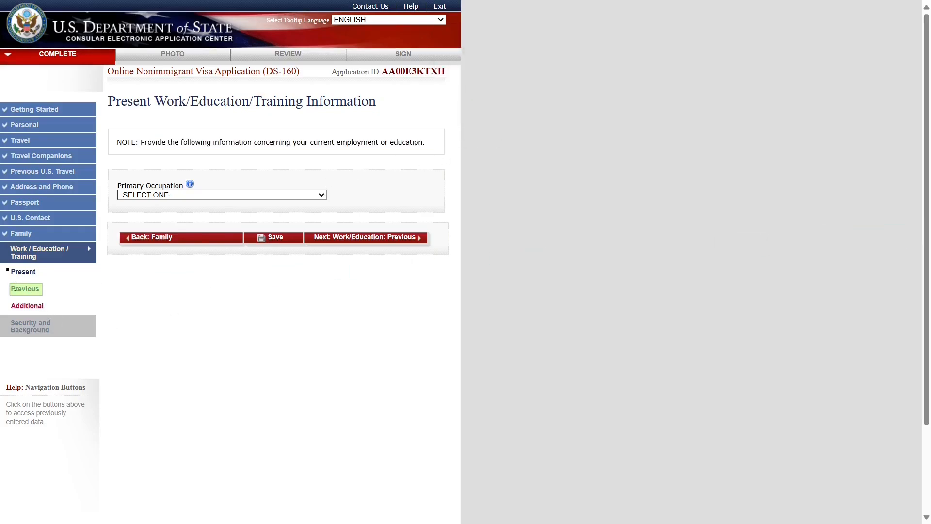
pyautogui.click(41, 289)
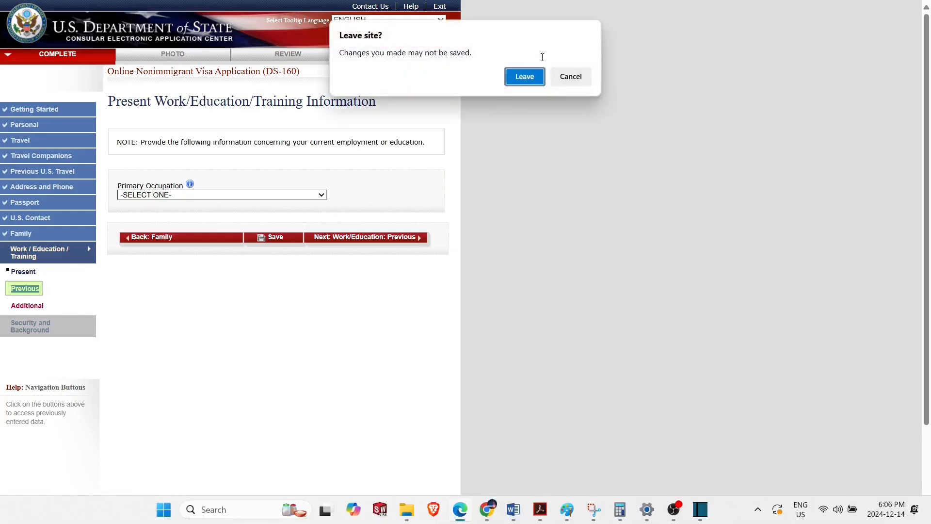
pyautogui.click(571, 76)
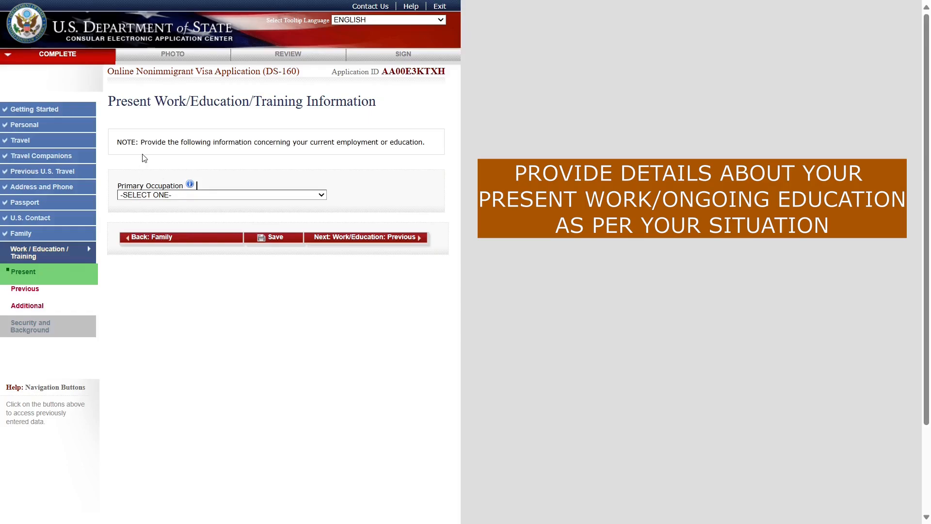
pyautogui.moveTo(292, 142); pyautogui.dragTo(425, 141)
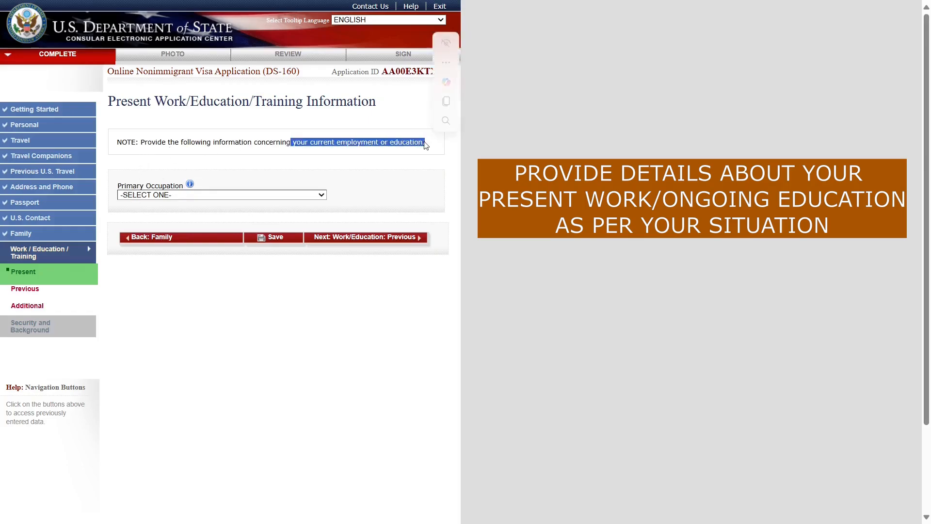
pyautogui.click(408, 313)
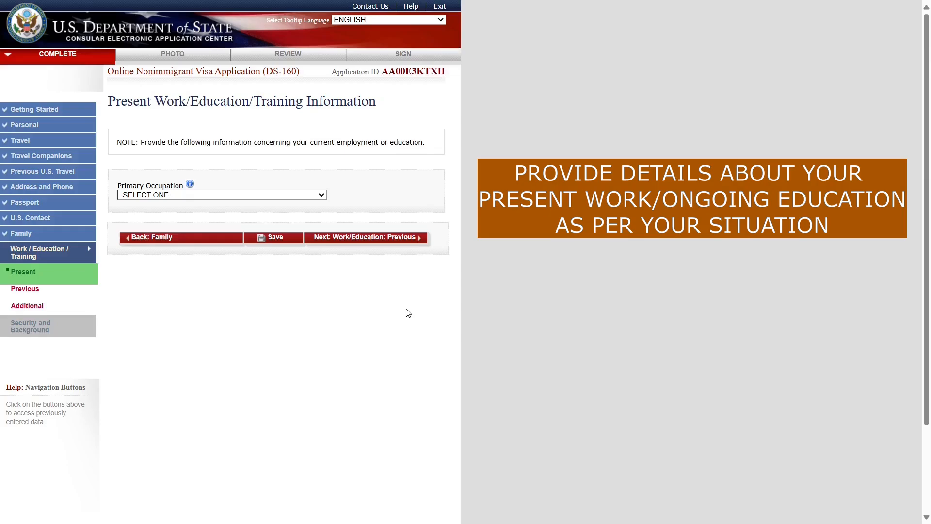
# - Choose OTHER as the Primary Occupation and paste PRODUCTION SUPERVISOR as the specific occupation
pyautogui.click(140, 196)
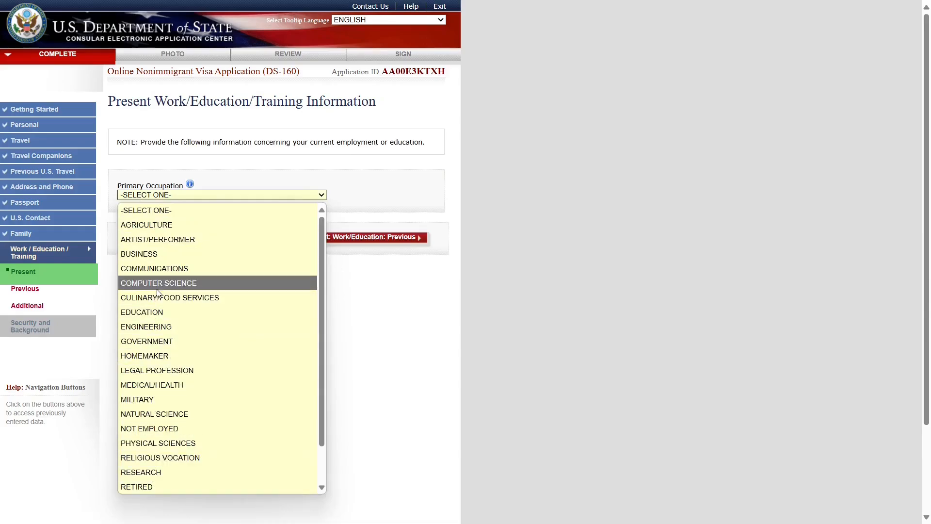
pyautogui.scroll(-1, 155, 276)
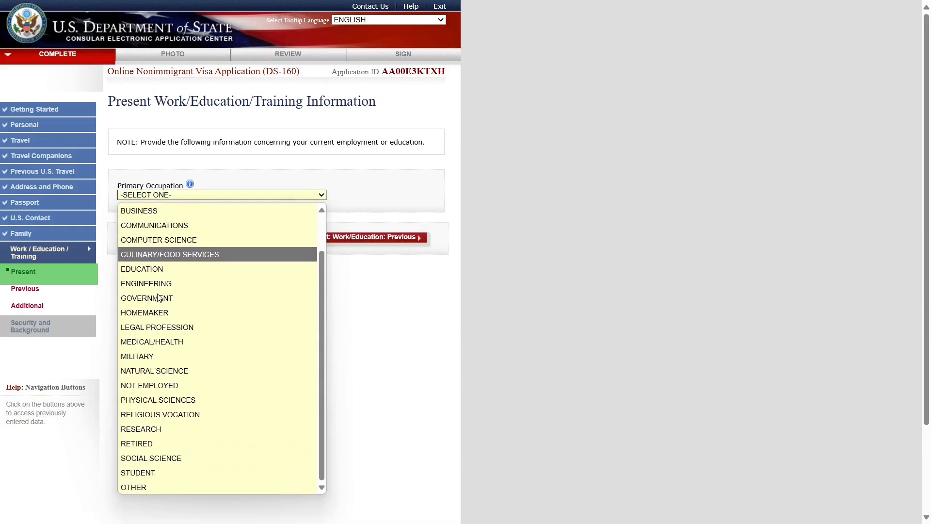
pyautogui.click(148, 488)
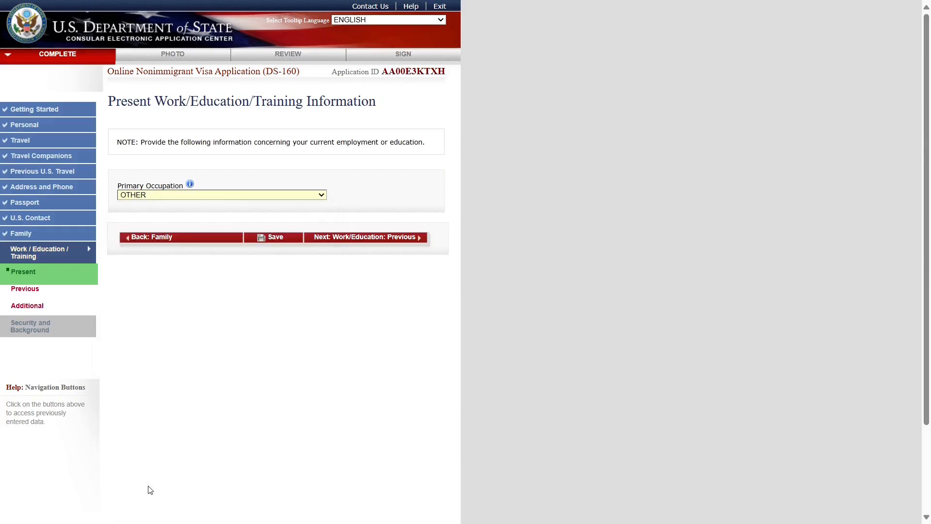
pyautogui.scroll(-3, 184, 204)
pyautogui.click(178, 162)
pyautogui.write('PRODUCTION SUPERVISOR')
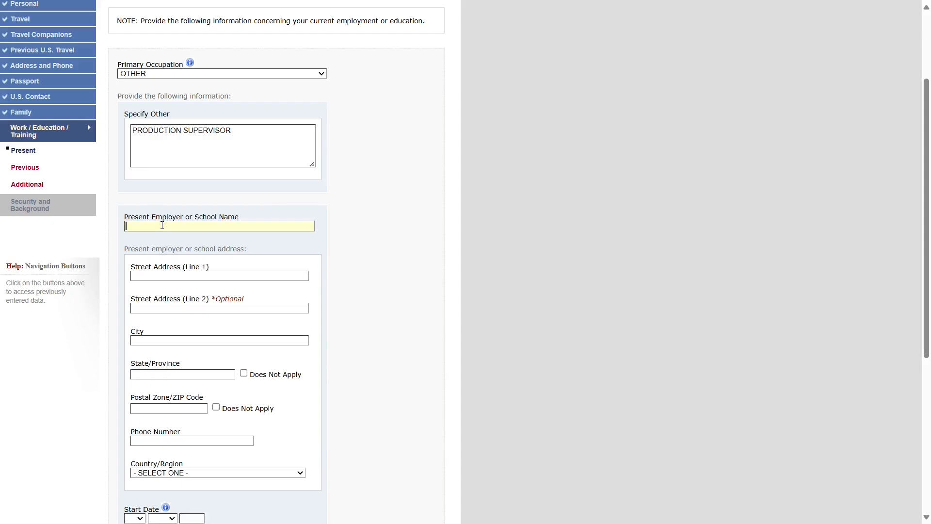
# - Fill the employer name, address 'EMPLOYER ADDRESS', city 'ENTER CITY NAME' and state 'ENTER CITY'
pyautogui.write('ENTER CURRENT EMPLOYER NAME')
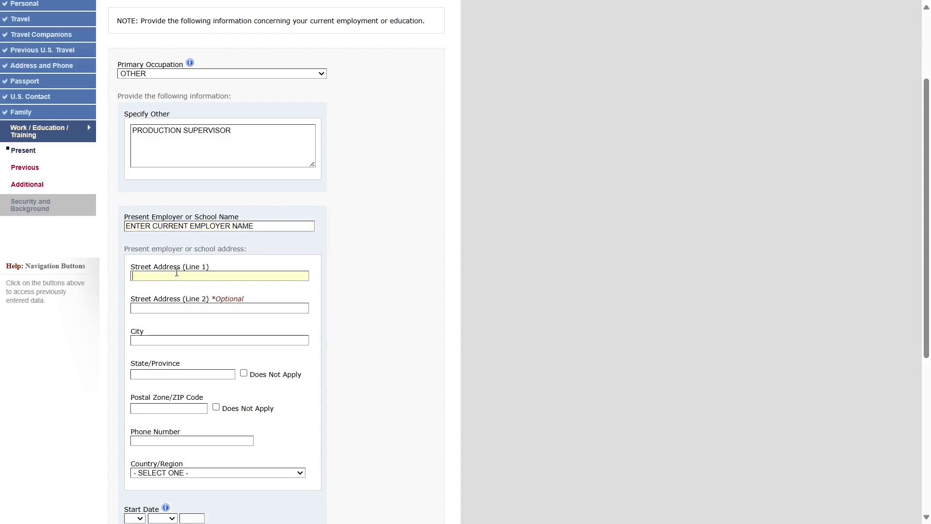
pyautogui.write('EMPLOYER ADDRESS')
pyautogui.press('Tab')
pyautogui.press('Tab')
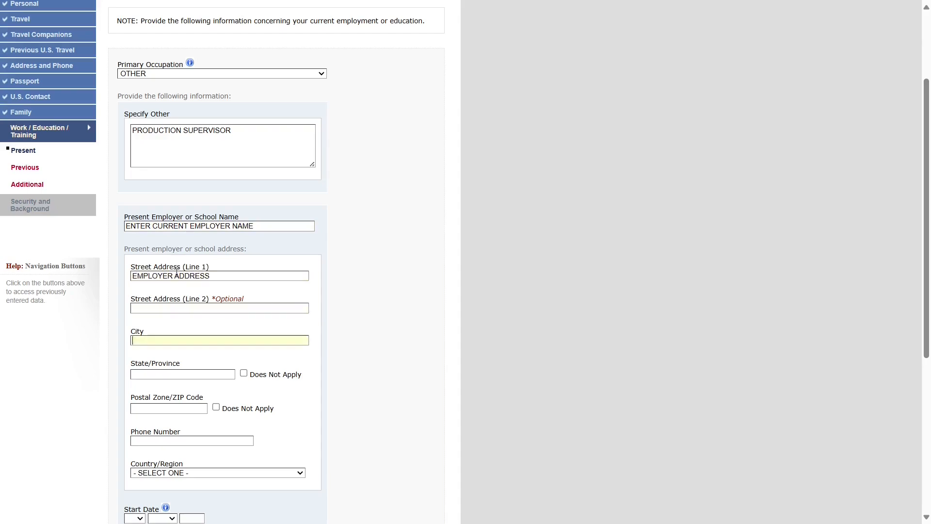
pyautogui.write('ENTER CITY NAME')
pyautogui.press('Tab')
pyautogui.press('Tab')
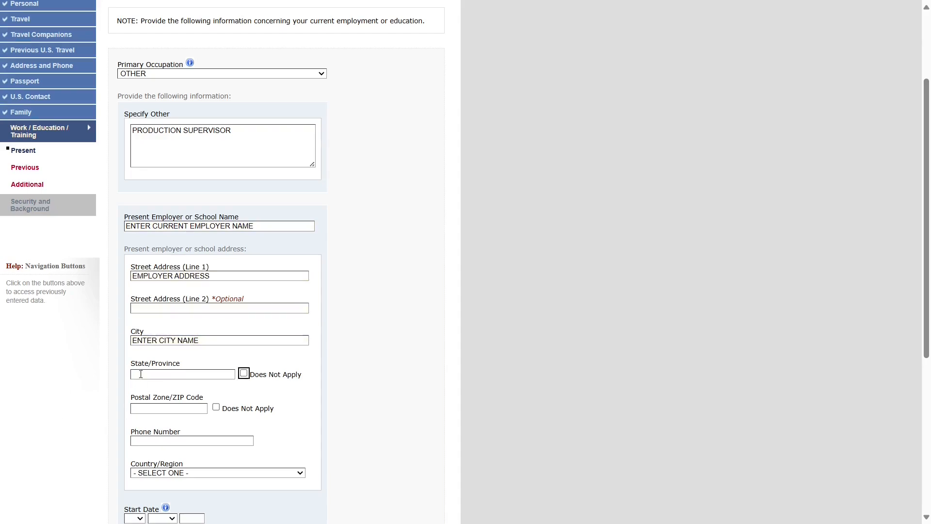
pyautogui.click(141, 374)
pyautogui.write('ENTER CITY')
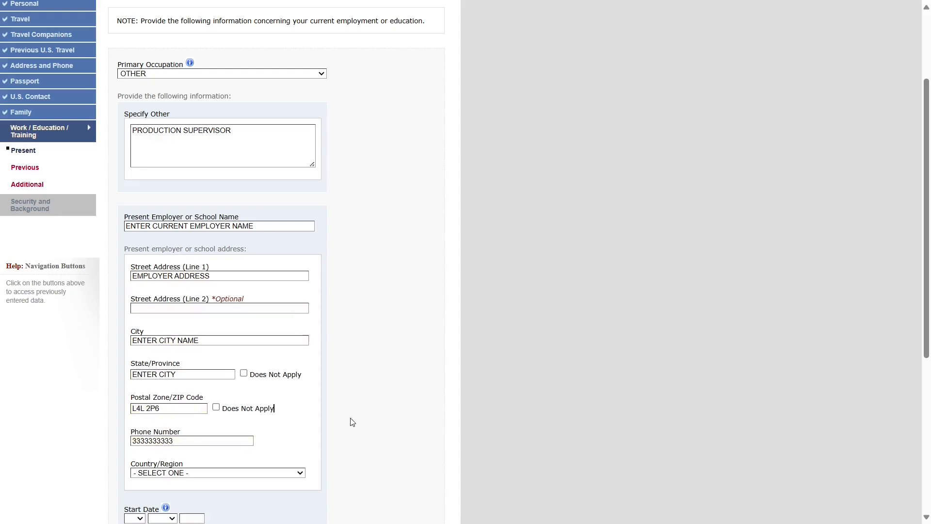
# - Set the employer's Country/Region to CANADA
pyautogui.click(236, 472)
pyautogui.scroll(-8, 219, 360)
pyautogui.click(204, 354)
pyautogui.click(361, 416)
pyautogui.scroll(-3, 360, 418)
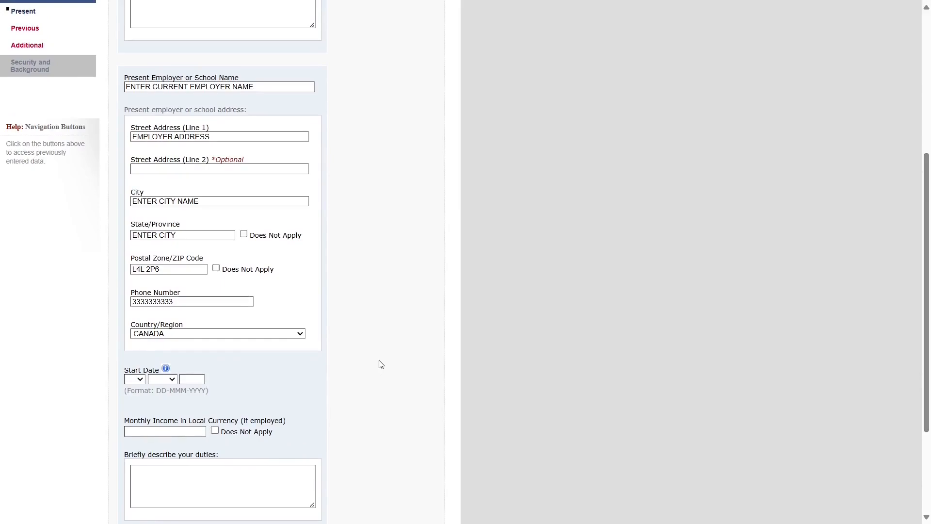
# - Set the job start date to 09 MAY 2022
pyautogui.click(135, 378)
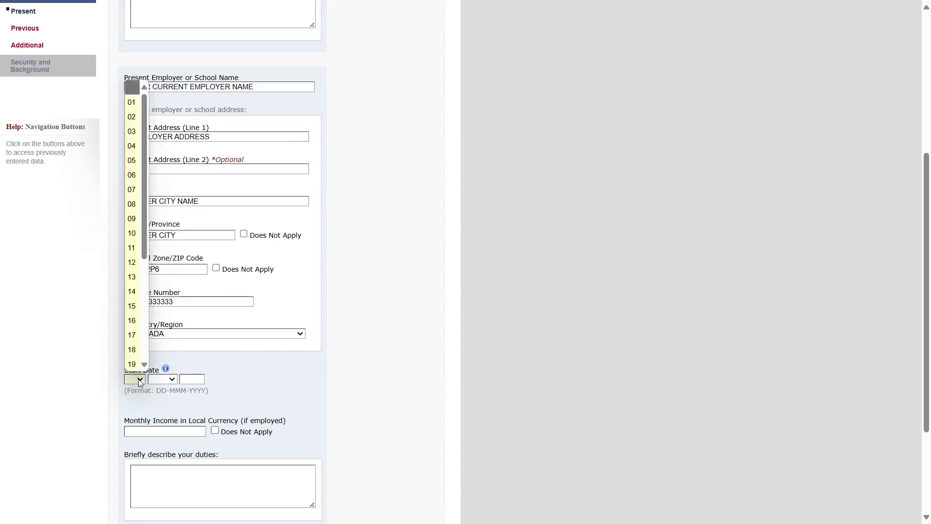
pyautogui.click(132, 218)
pyautogui.click(171, 380)
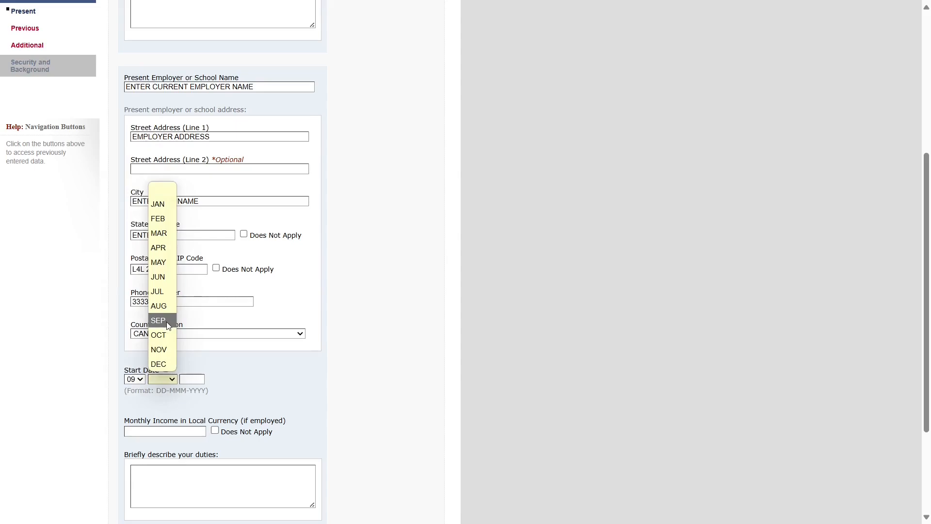
pyautogui.click(158, 262)
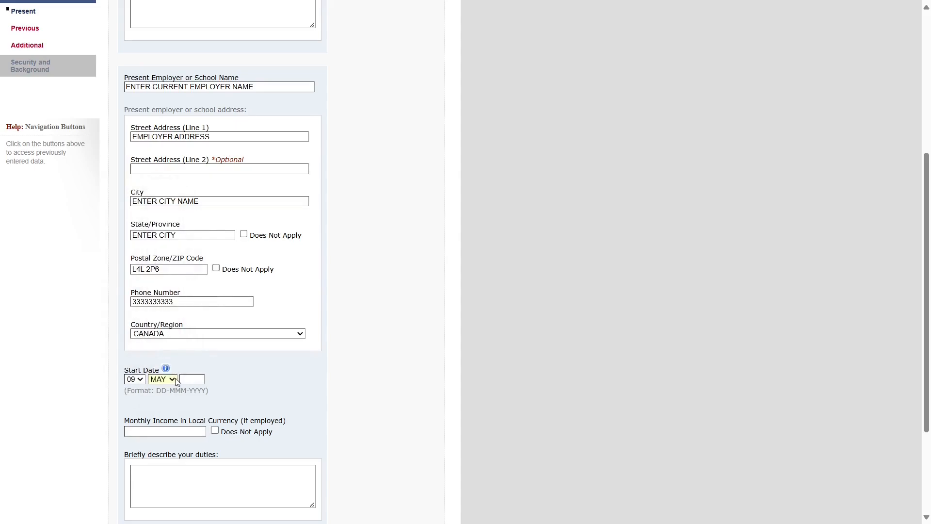
pyautogui.click(194, 380)
pyautogui.click(358, 393)
pyautogui.write('2022')
pyautogui.click(298, 394)
# - Fill the monthly income of 5000 and type the placeholder brief duties description
pyautogui.scroll(1, 190, 420)
pyautogui.click(163, 492)
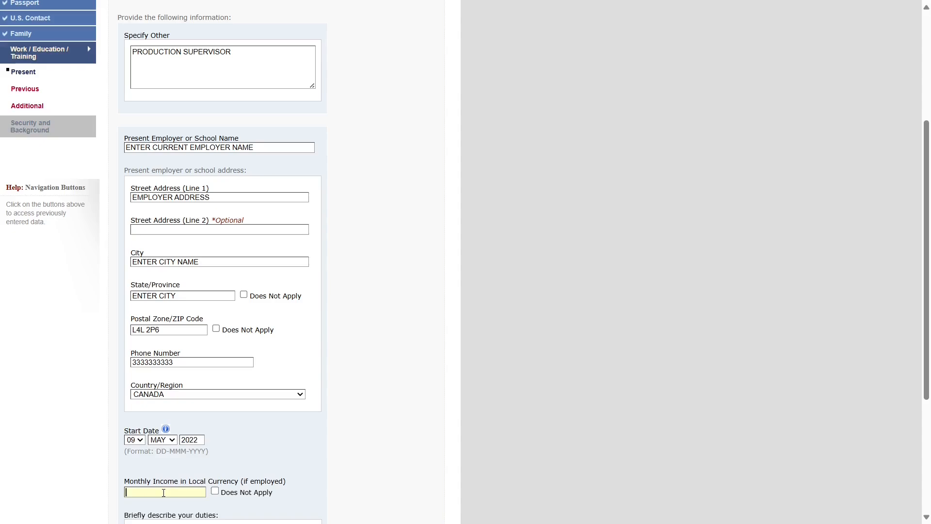
pyautogui.scroll(-2, 190, 420)
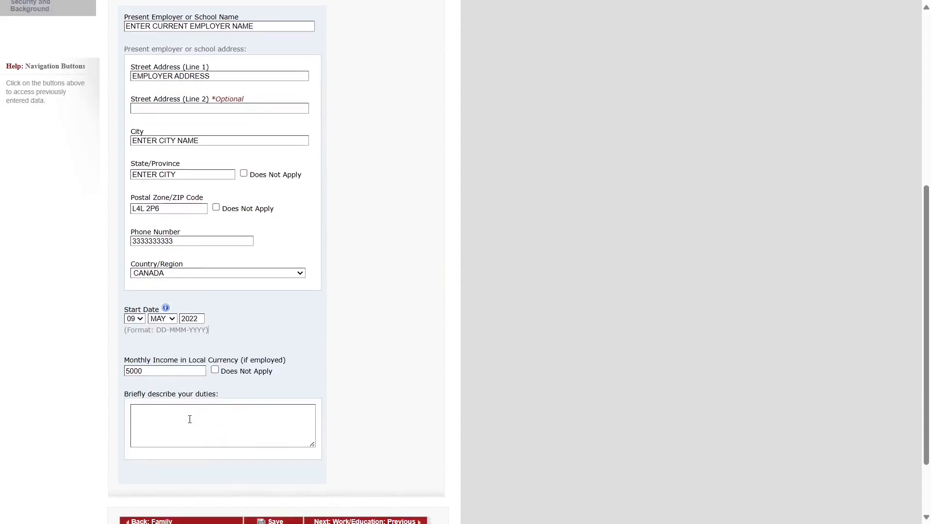
pyautogui.write('PROVIDE BRIEF RESPONSIBILITES')
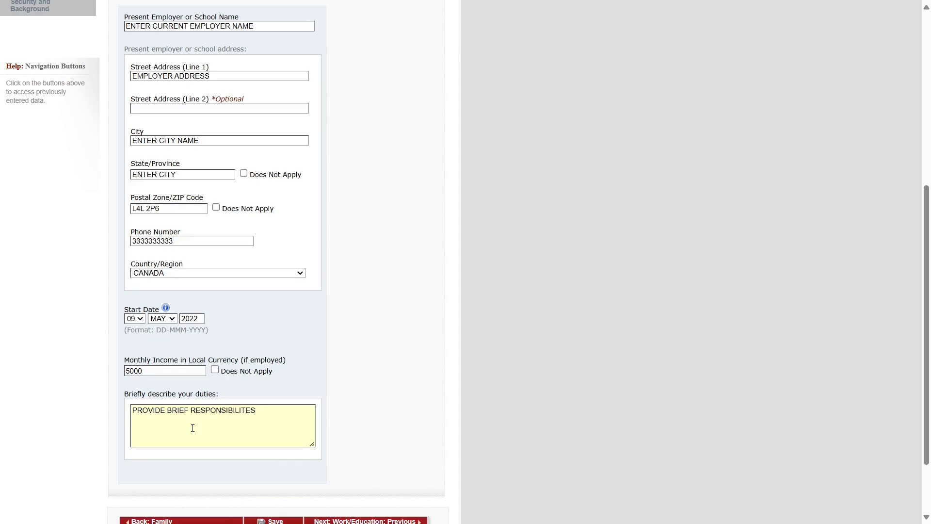
pyautogui.write(' HERE ( YOU CAN COPY FROM YOUR RE')
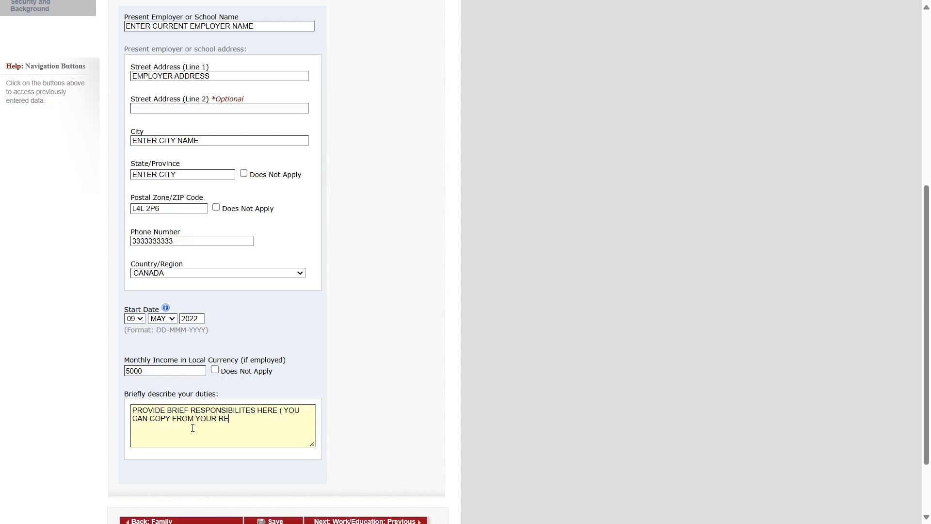
pyautogui.write('SUME AND PASTE HERE')
pyautogui.scroll(3, 234, 235)
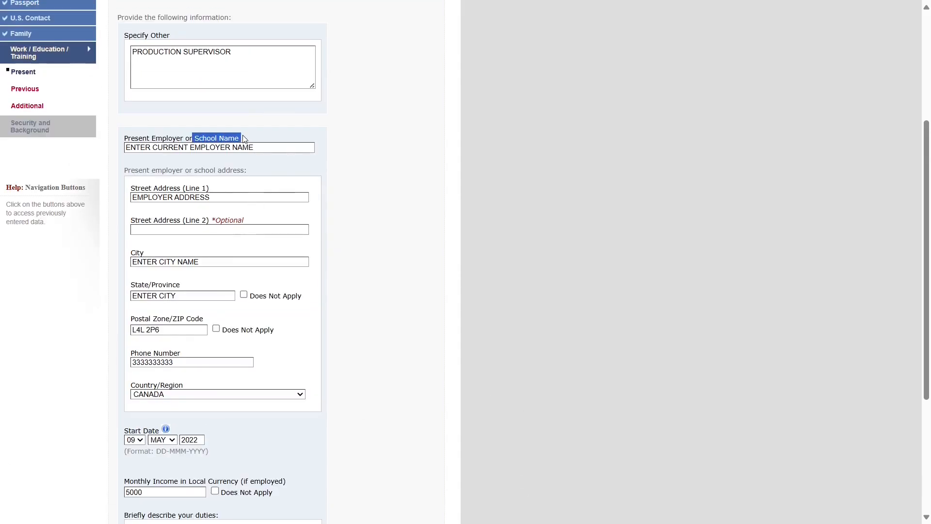
pyautogui.scroll(2, 422, 224)
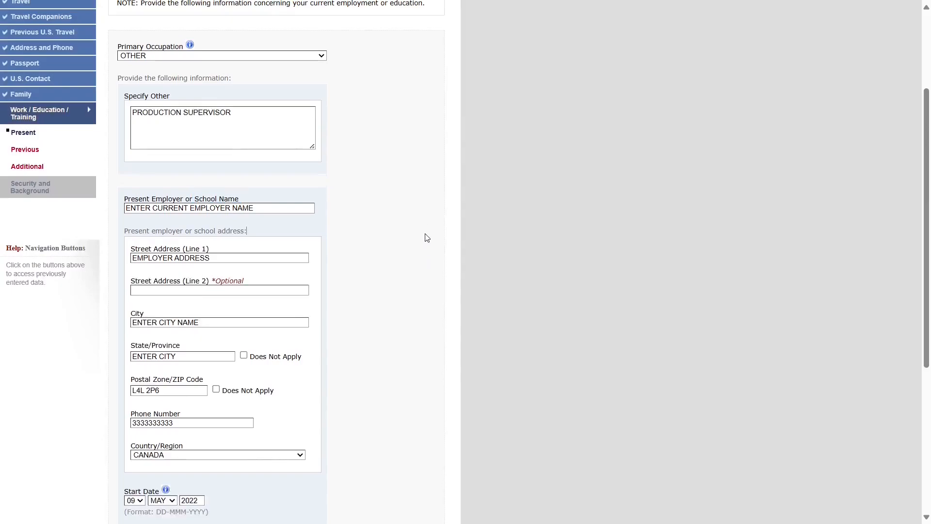
pyautogui.scroll(1, 427, 237)
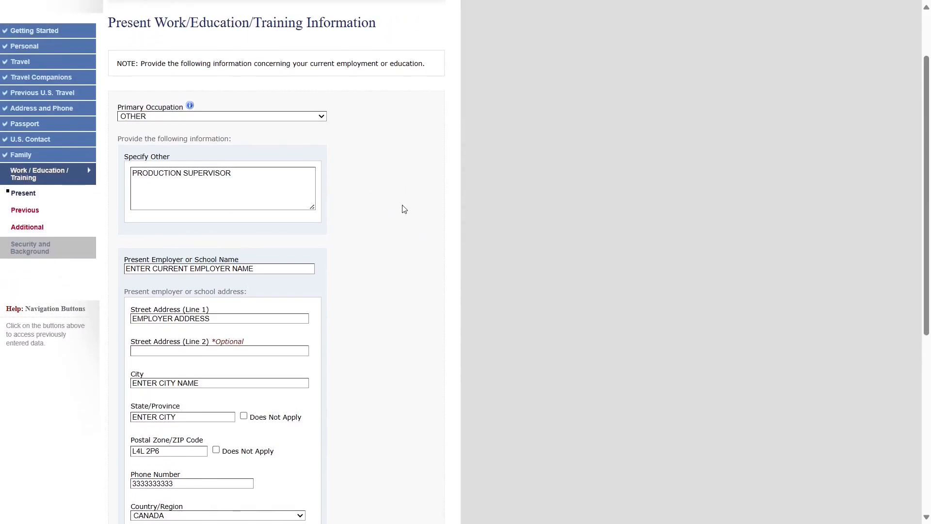
pyautogui.scroll(-1, 404, 209)
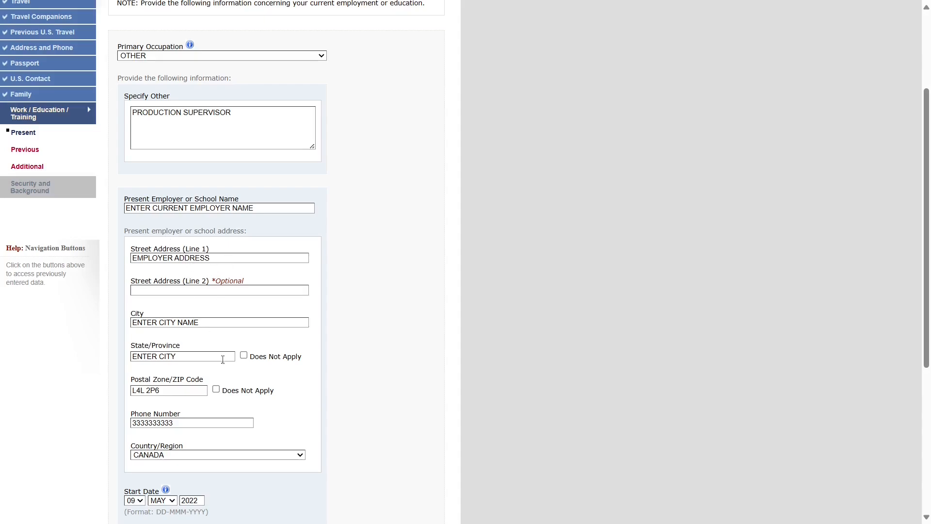
pyautogui.scroll(-5, 214, 362)
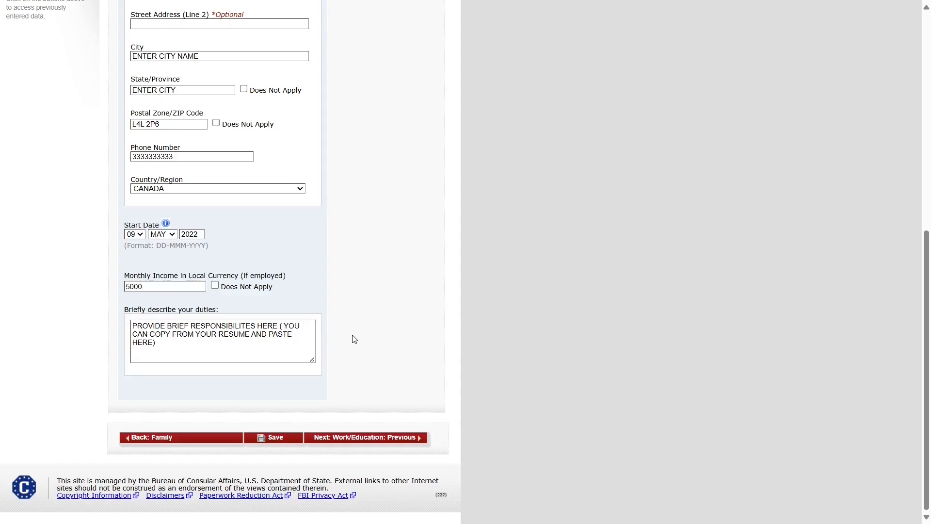
# - Continue from Present Work to the Previous Work/Education/Training page
pyautogui.click(368, 439)
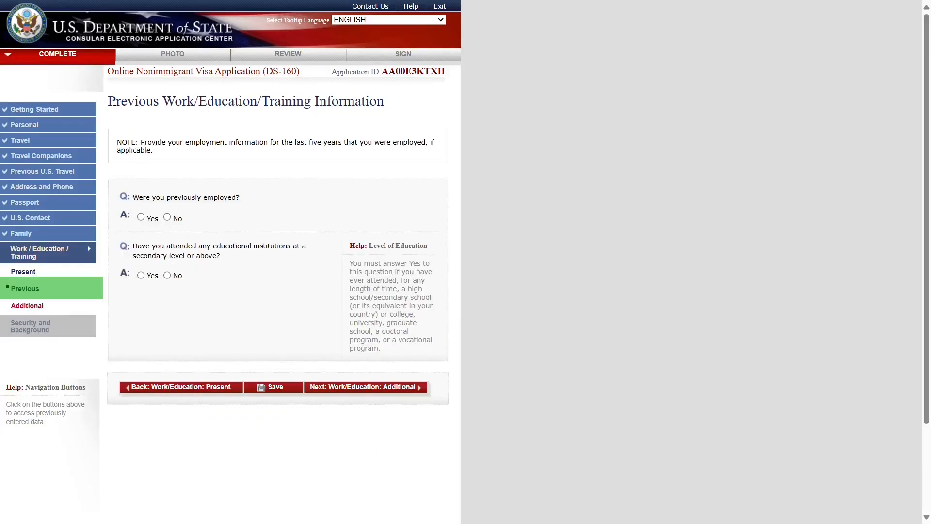
# - Review the last-five-years note and answer Yes to 'Were you previously employed?'
pyautogui.moveTo(115, 102); pyautogui.dragTo(179, 108)
pyautogui.click(236, 149)
pyautogui.moveTo(175, 141); pyautogui.dragTo(432, 160)
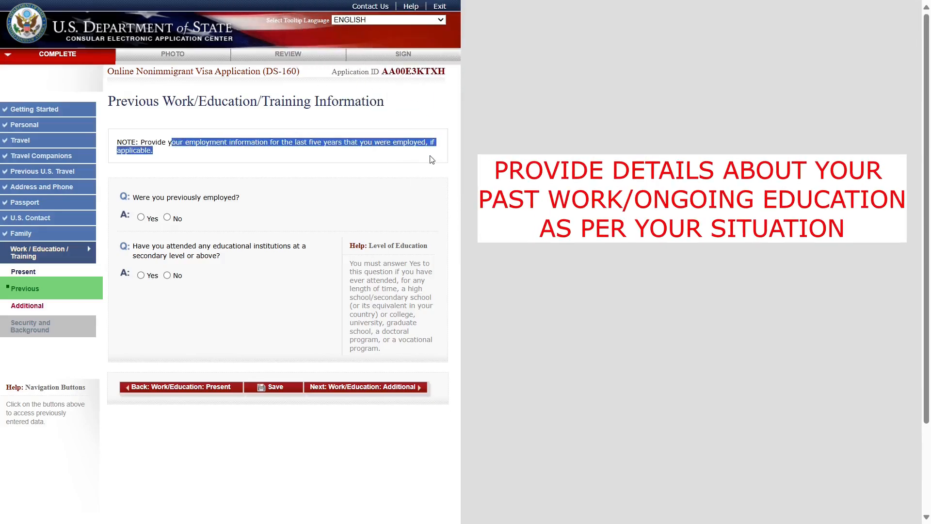
pyautogui.click(532, 244)
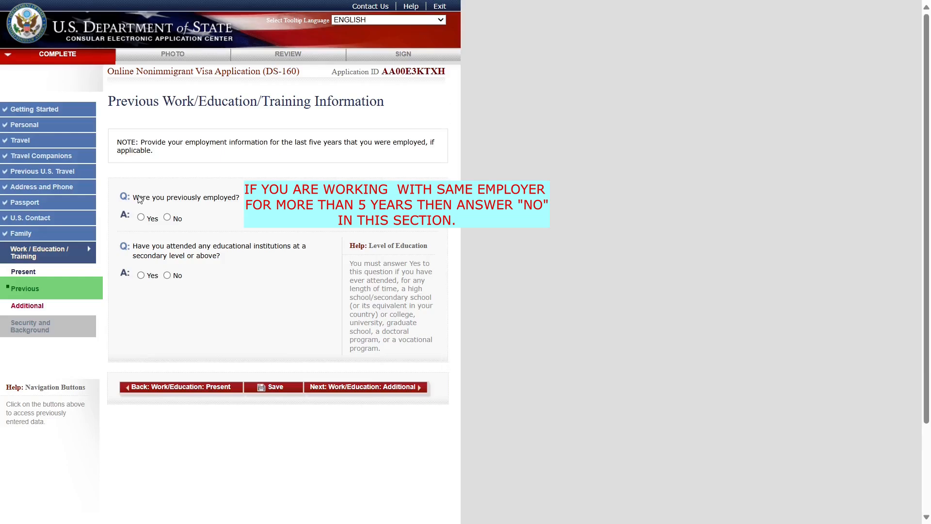
pyautogui.click(167, 218)
pyautogui.click(141, 218)
# - Add a second previous employer section
pyautogui.scroll(-10, 256, 342)
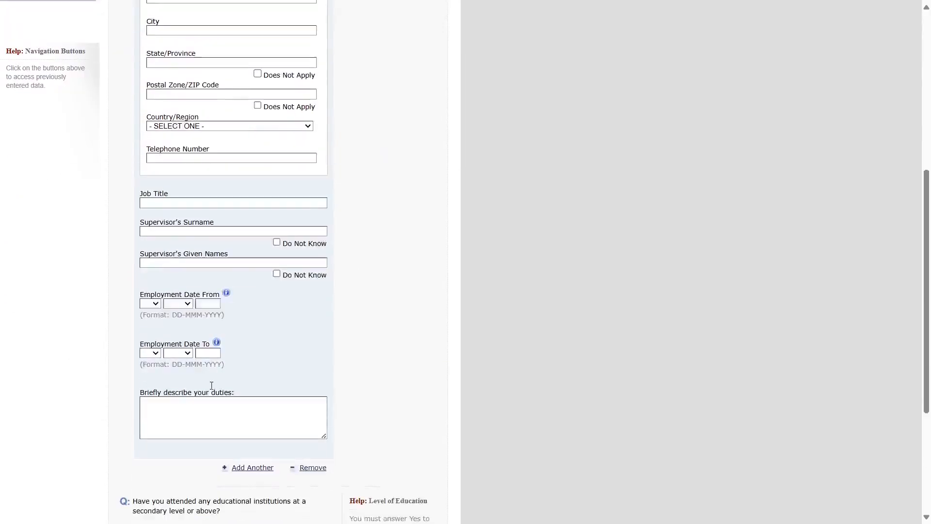
pyautogui.scroll(8, 331, 320)
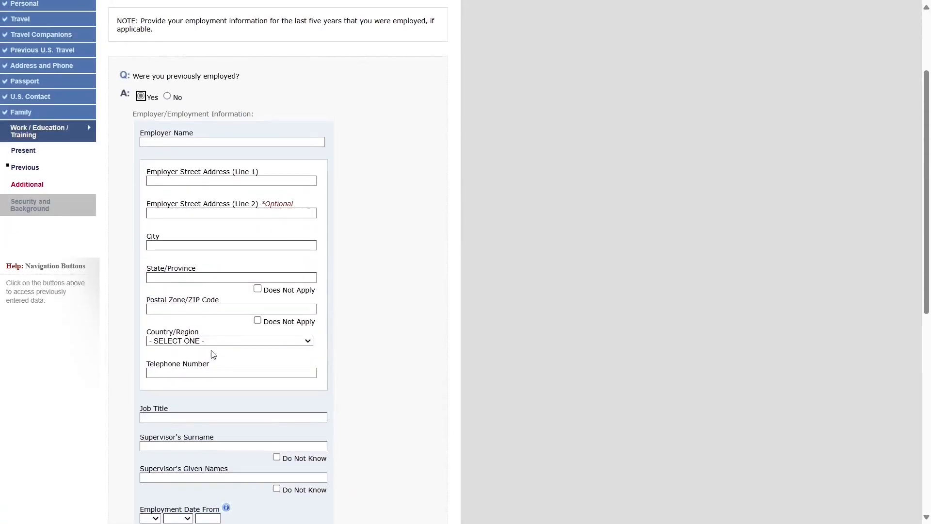
pyautogui.scroll(-4, 213, 361)
pyautogui.scroll(-3, 223, 376)
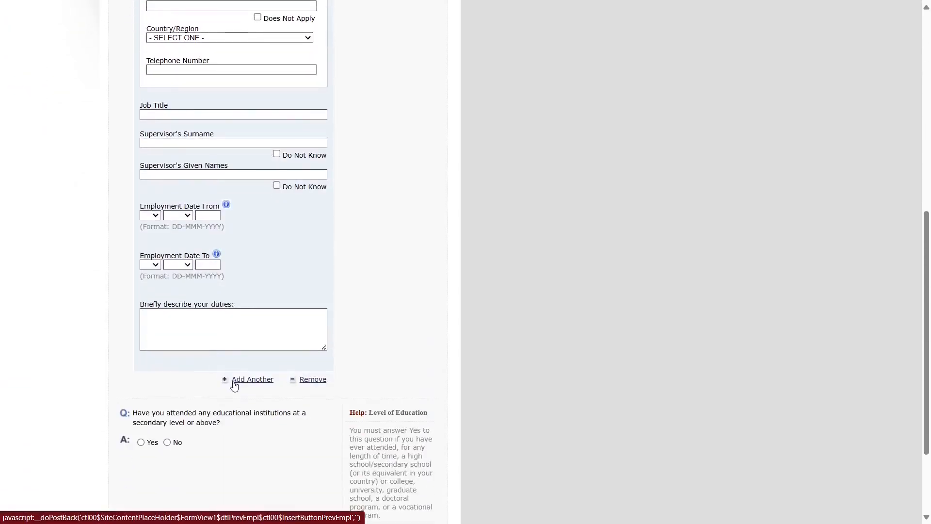
pyautogui.click(235, 386)
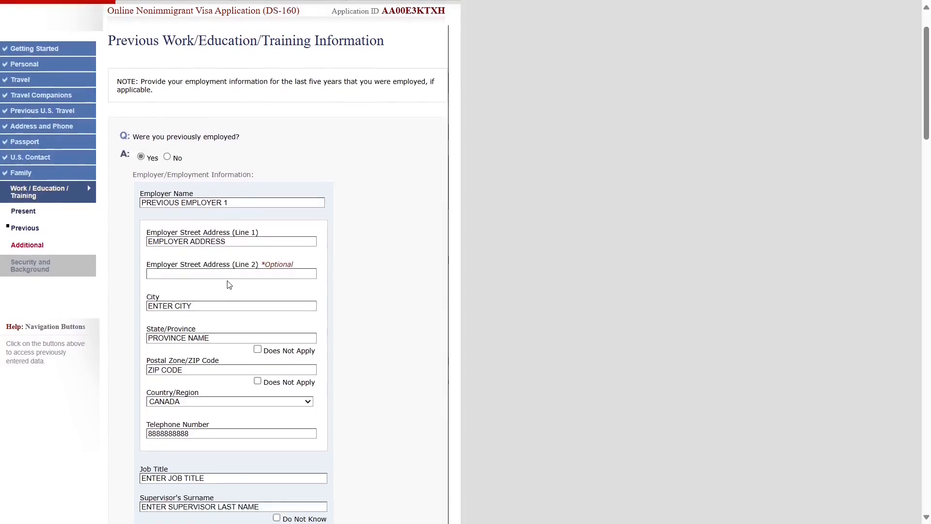
pyautogui.scroll(-9, 227, 289)
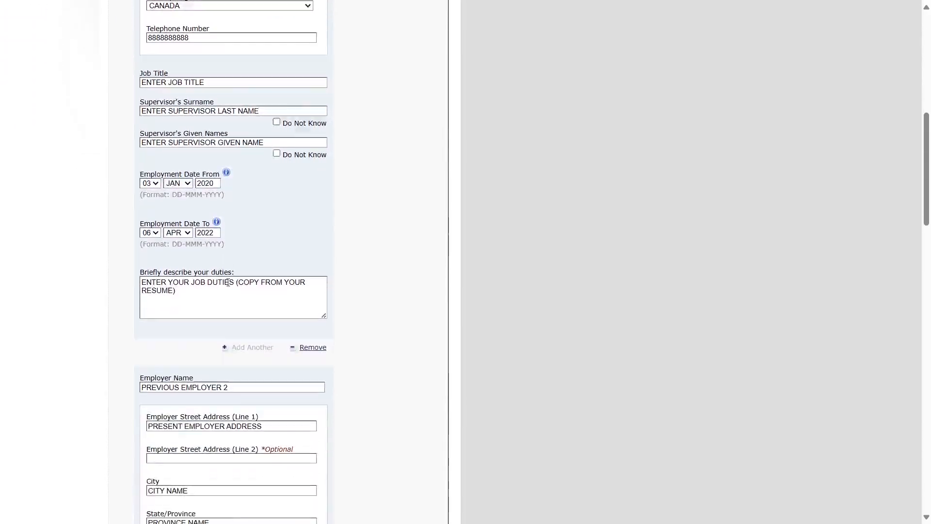
pyautogui.scroll(-9, 227, 289)
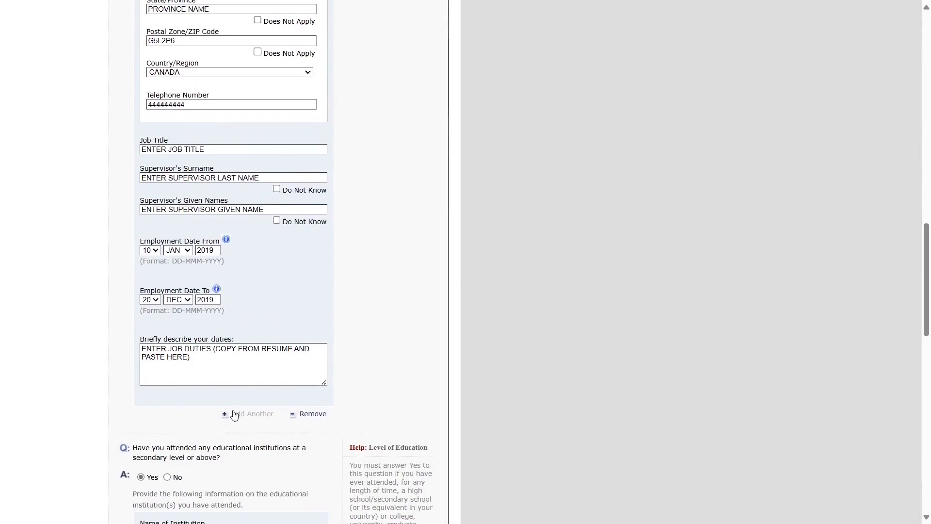
pyautogui.scroll(1, 234, 415)
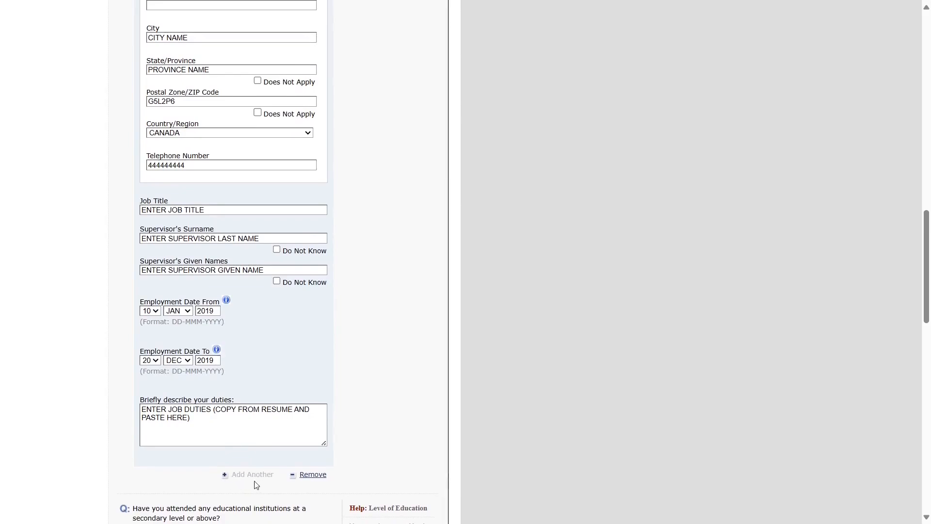
pyautogui.scroll(1, 285, 326)
pyautogui.scroll(11, 286, 326)
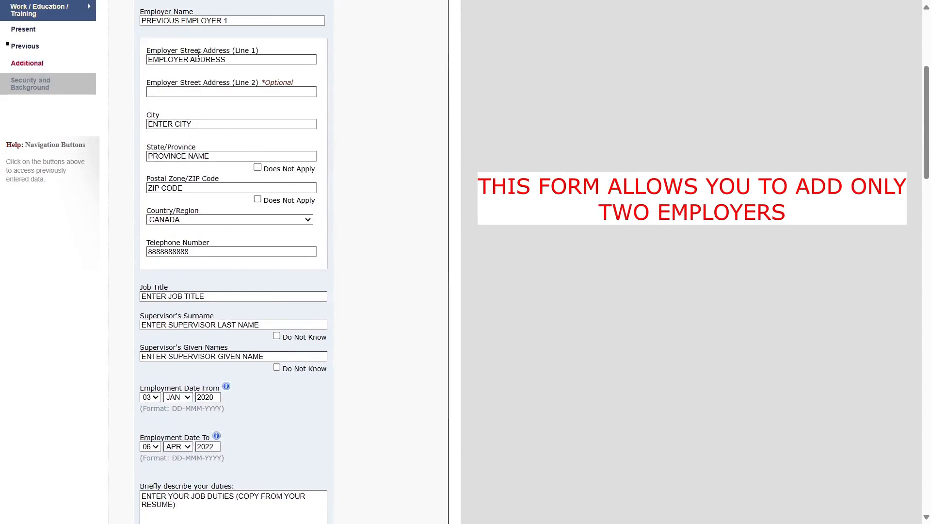
# - Check the first and second previous employers' names
pyautogui.click(227, 22)
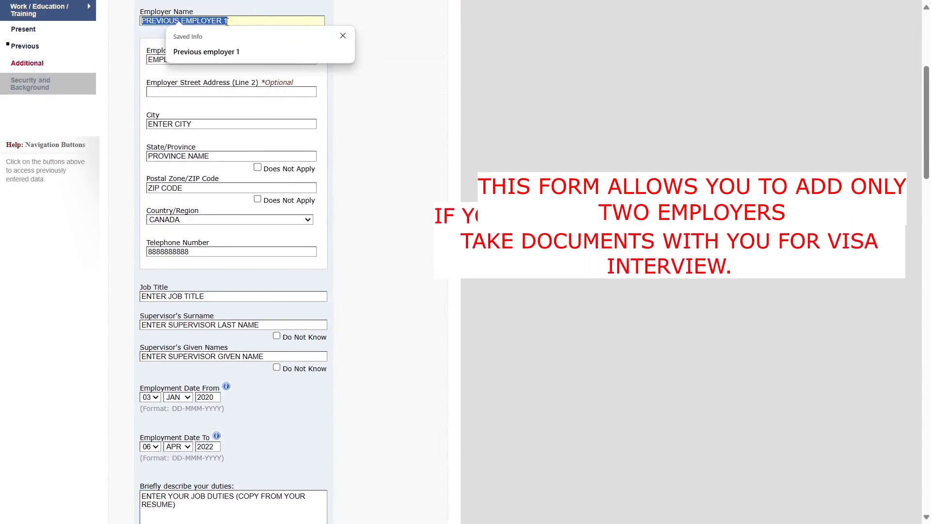
pyautogui.click(432, 170)
pyautogui.scroll(-5, 222, 379)
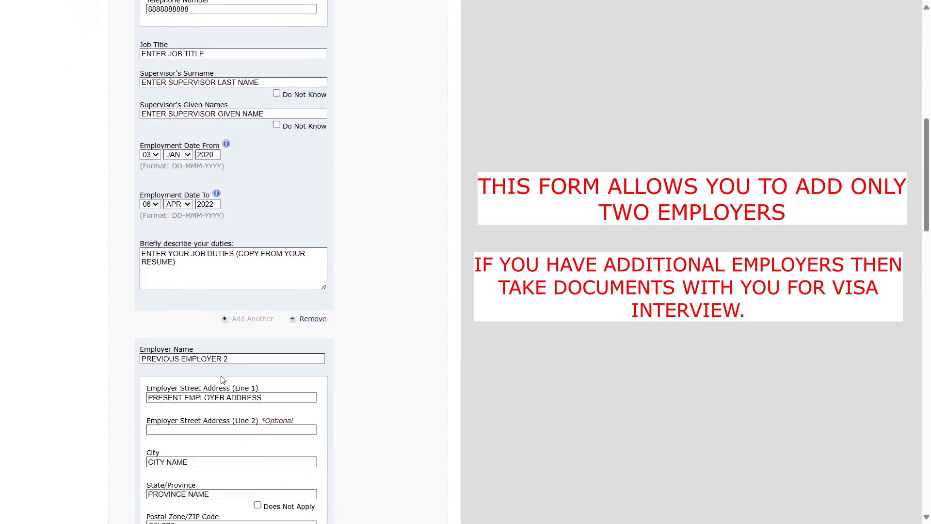
pyautogui.tripleClick(206, 359)
pyautogui.click(467, 359)
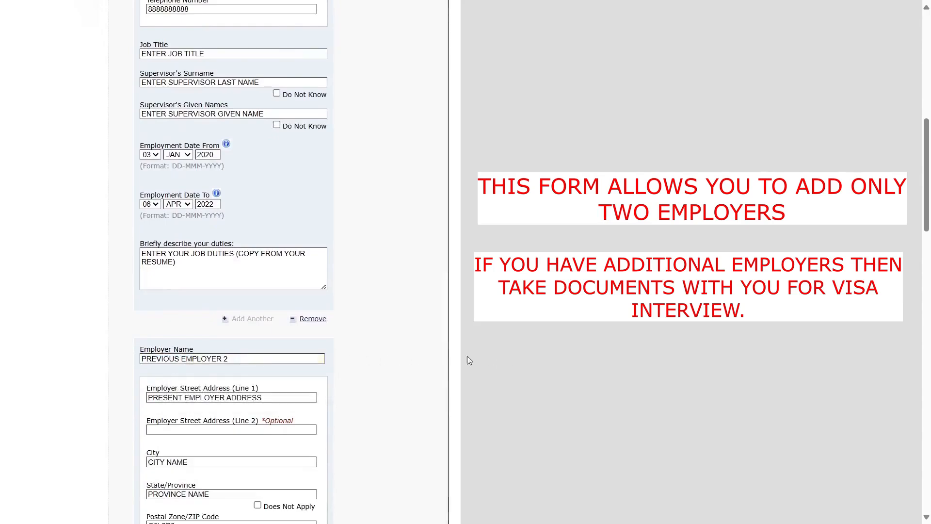
pyautogui.scroll(-4, 202, 388)
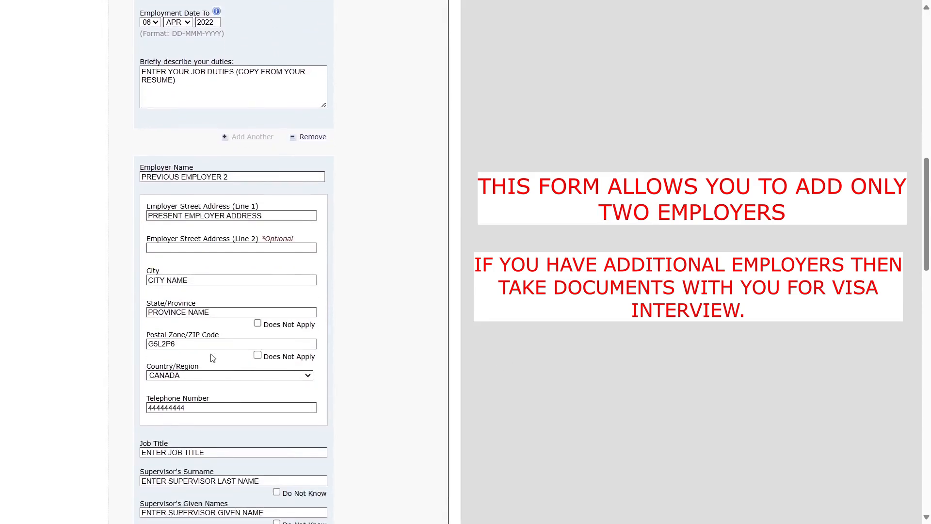
pyautogui.scroll(-1, 212, 358)
pyautogui.scroll(-1, 212, 358)
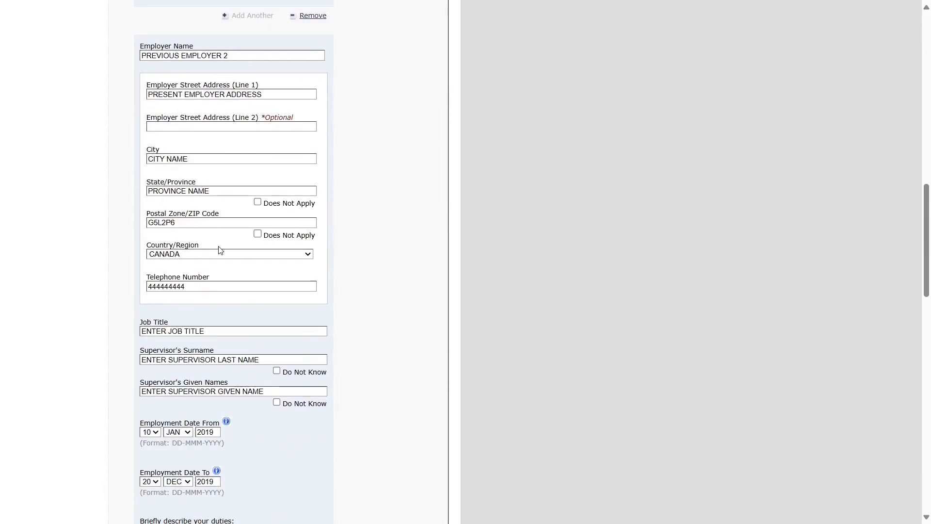
# - Review the second employer's employment start and end date fields
pyautogui.scroll(12, 228, 252)
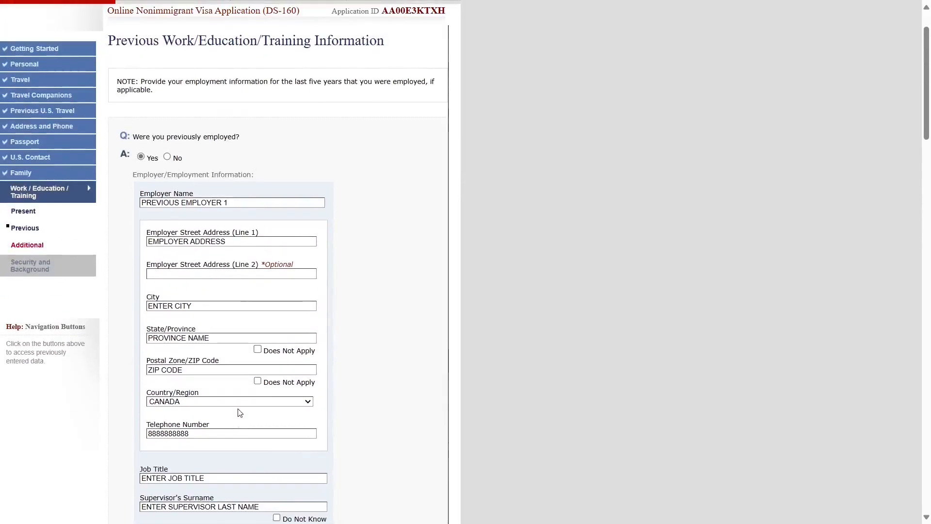
pyautogui.scroll(-7, 238, 412)
pyautogui.scroll(-3, 182, 331)
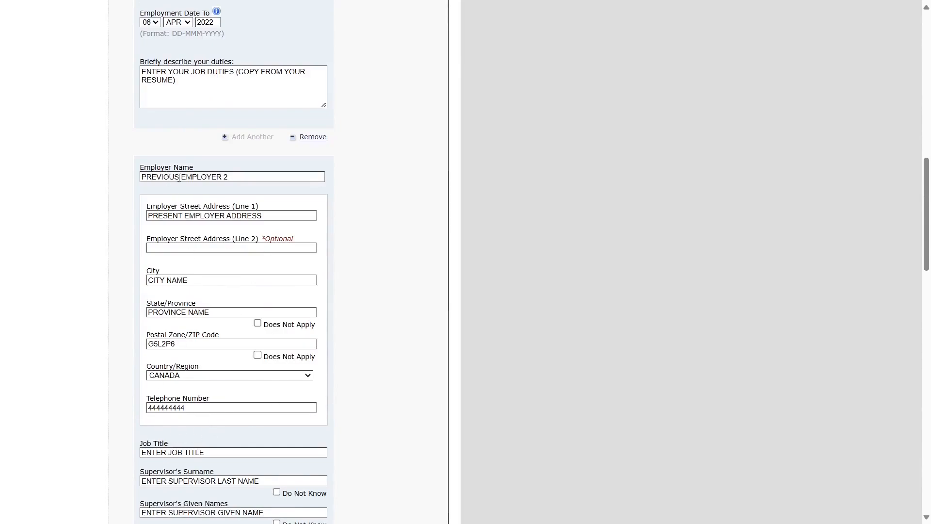
pyautogui.scroll(-2, 181, 445)
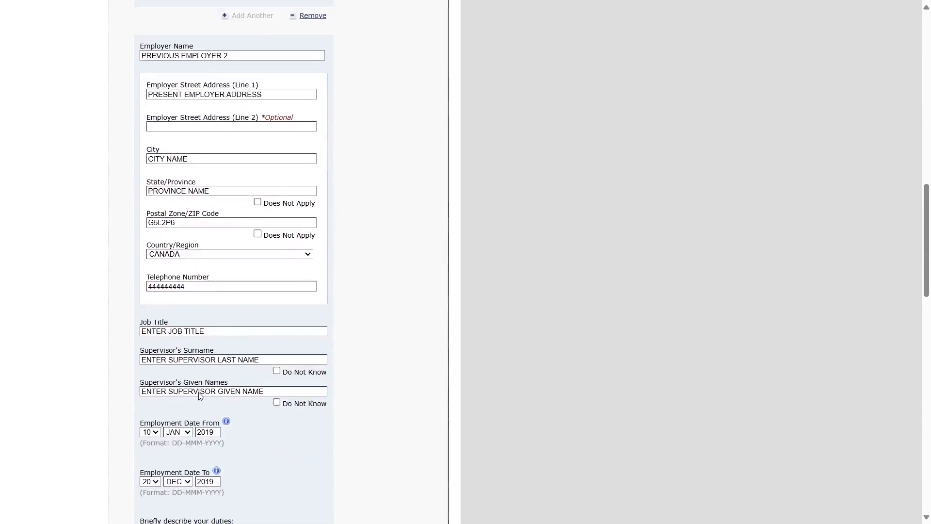
pyautogui.scroll(-2, 192, 442)
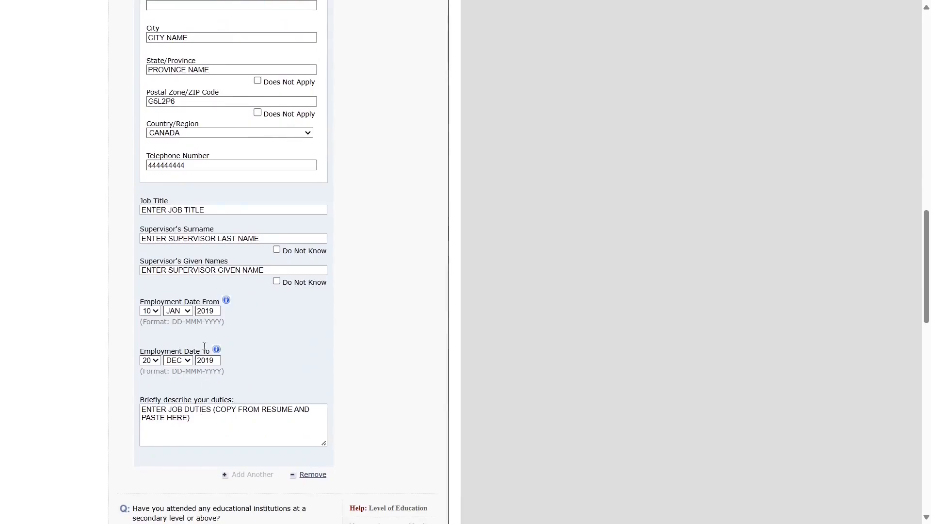
pyautogui.tripleClick(150, 301)
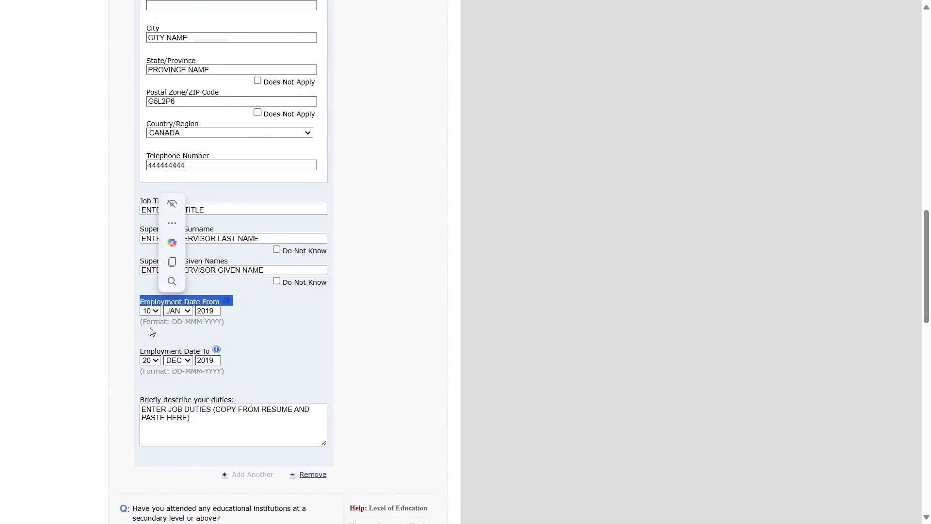
pyautogui.tripleClick(153, 352)
pyautogui.click(351, 396)
# - Confirm employment dates 10-JAN-2019 to 20-DEC-2019, then scroll to the education question
pyautogui.scroll(-1, 283, 384)
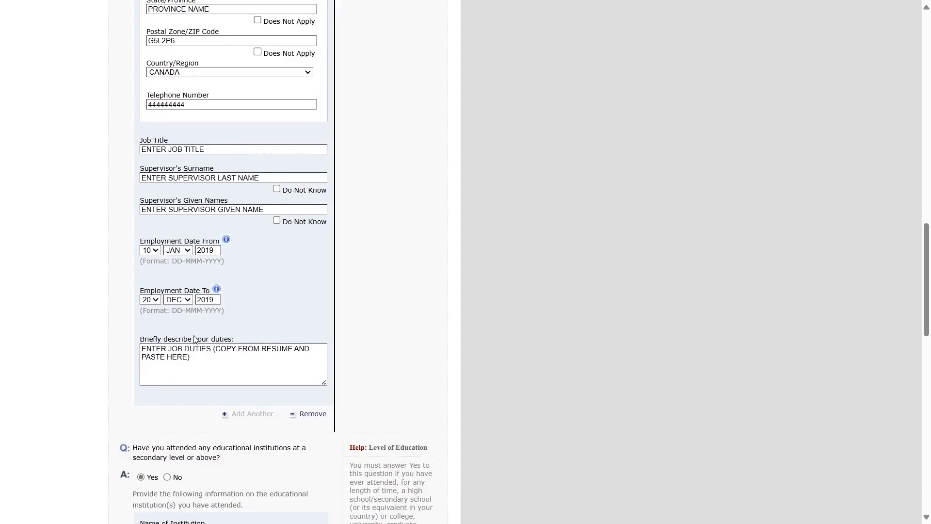
pyautogui.scroll(1, 196, 340)
pyautogui.scroll(2, 196, 338)
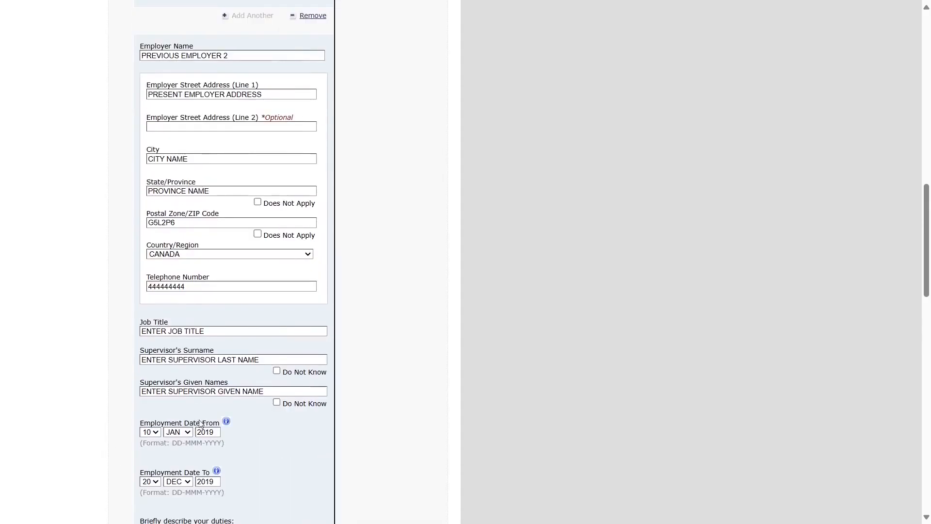
pyautogui.doubleClick(208, 432)
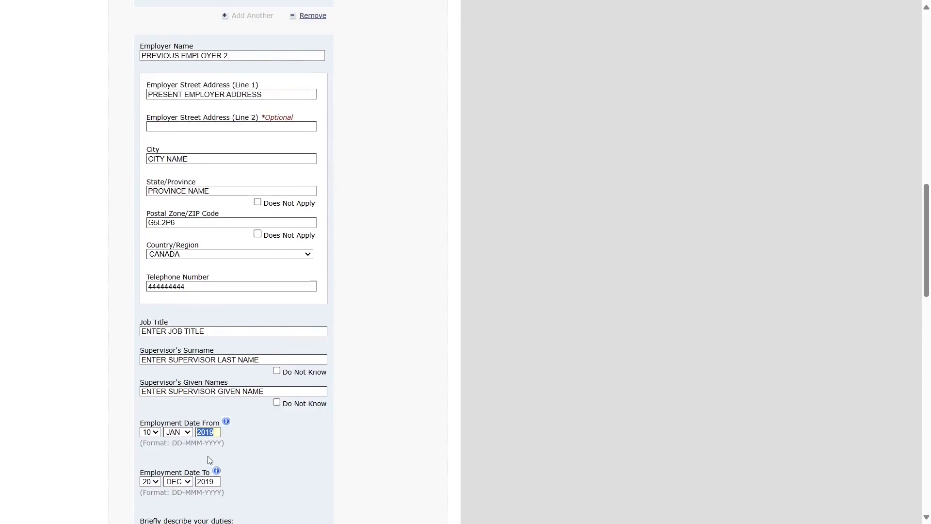
pyautogui.doubleClick(205, 482)
pyautogui.click(405, 408)
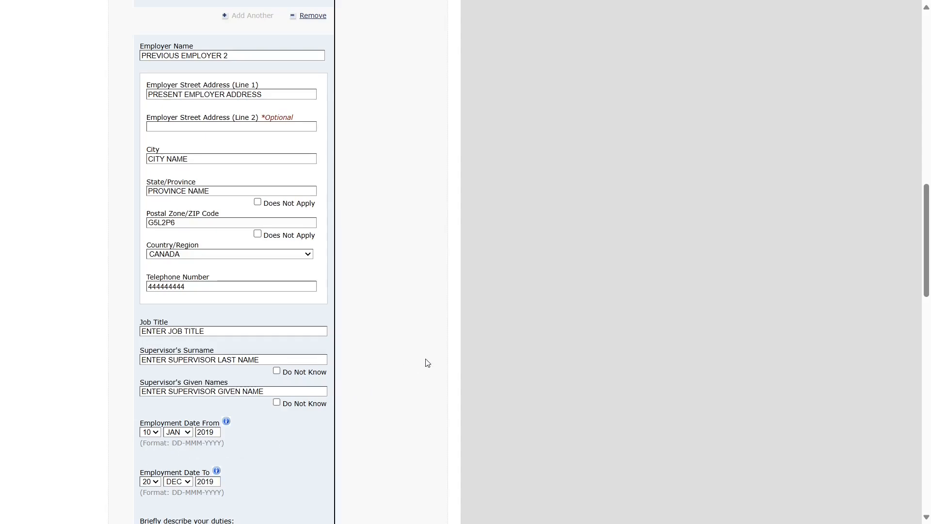
pyautogui.scroll(-3, 427, 362)
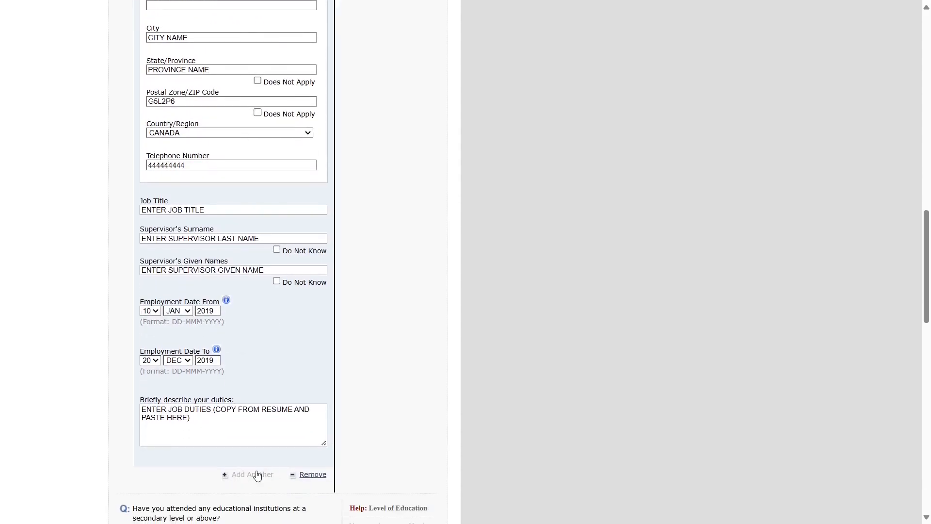
pyautogui.scroll(-3, 262, 470)
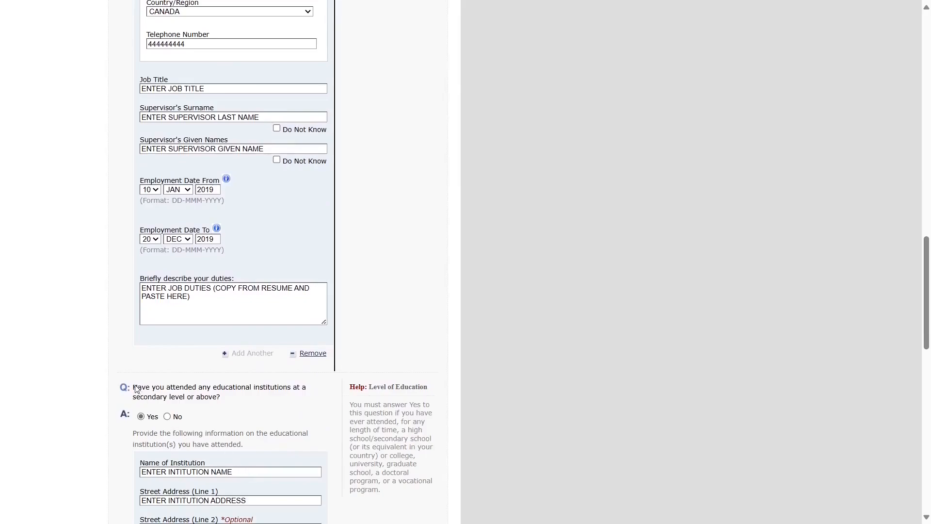
# - Review the education question, answered Yes, and scroll through both institution blocks
pyautogui.moveTo(135, 388); pyautogui.dragTo(232, 400)
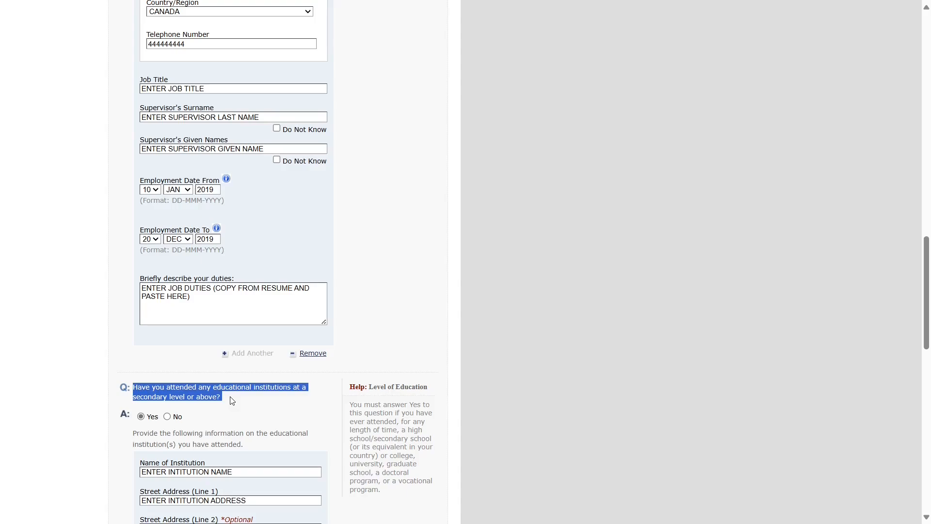
pyautogui.click(490, 370)
pyautogui.scroll(-4, 489, 371)
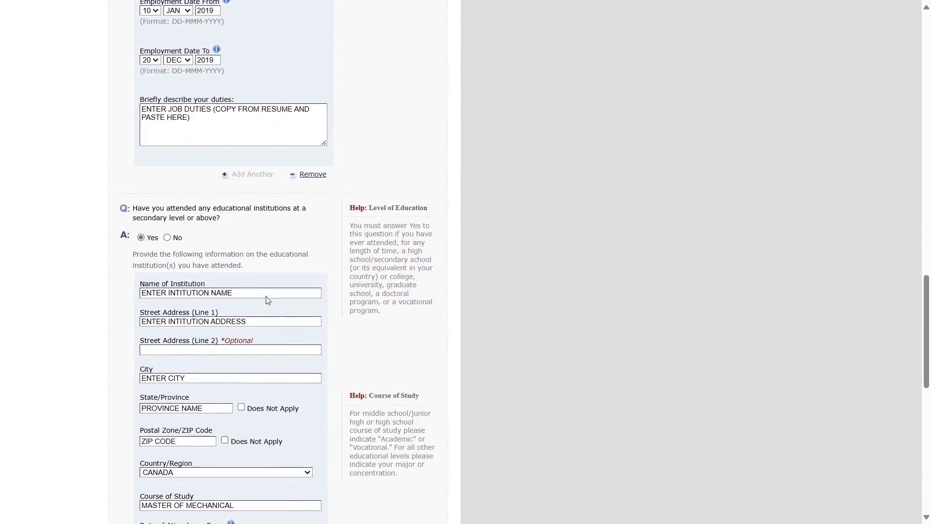
pyautogui.scroll(-1, 194, 377)
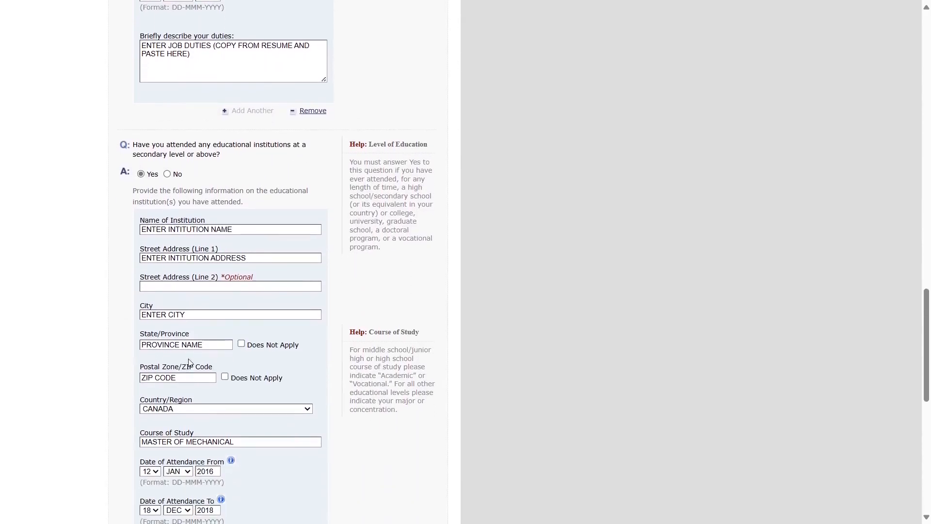
pyautogui.scroll(-1, 189, 363)
pyautogui.scroll(-3, 212, 351)
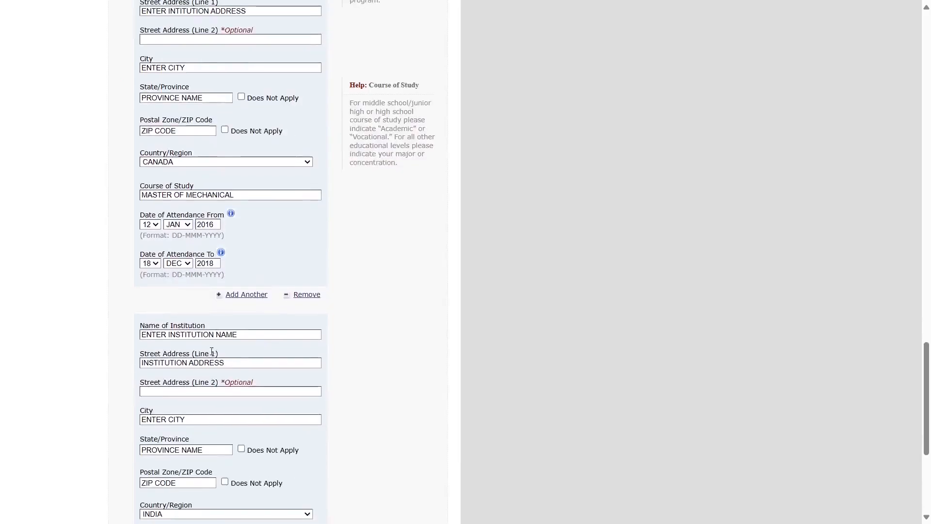
pyautogui.scroll(-2, 212, 351)
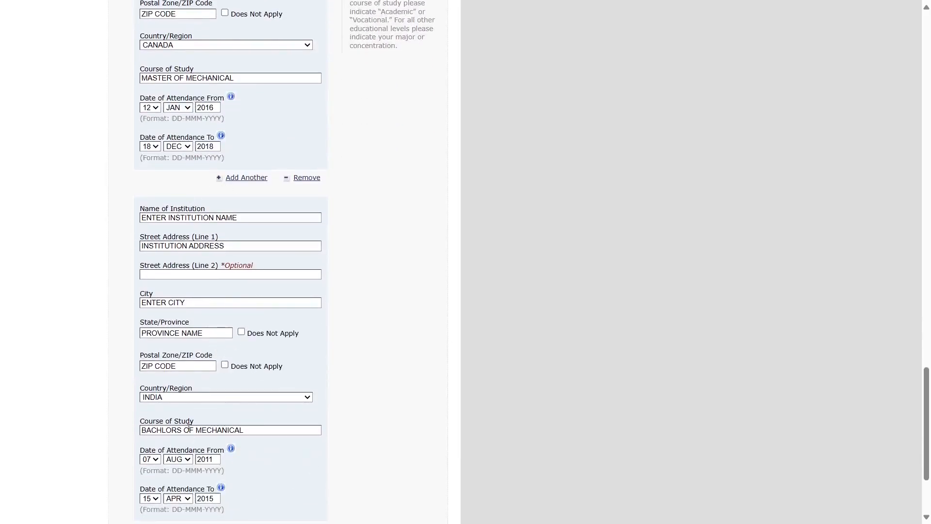
pyautogui.scroll(5, 199, 340)
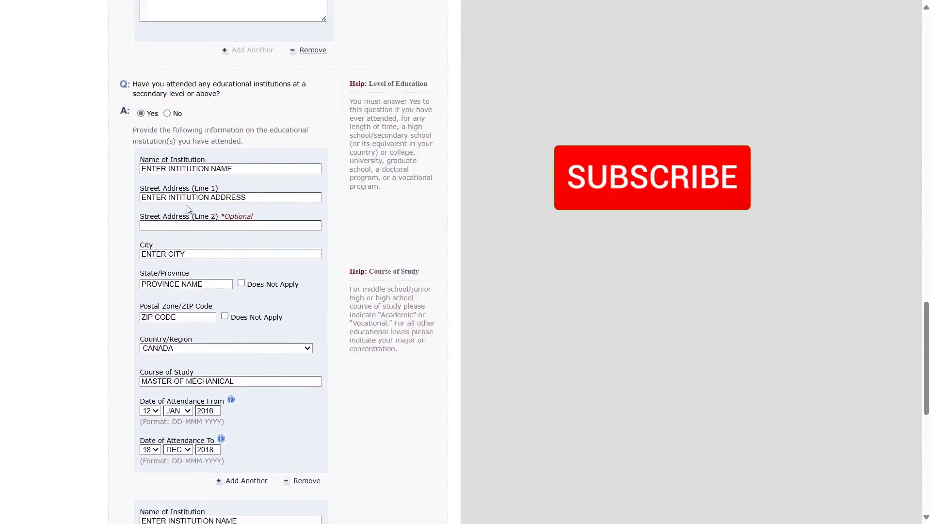
# - Check the courses of study: MASTER OF MECHANICAL and BACHLORS OF MECHANICAL
pyautogui.click(179, 384)
pyautogui.scroll(-5, 474, 397)
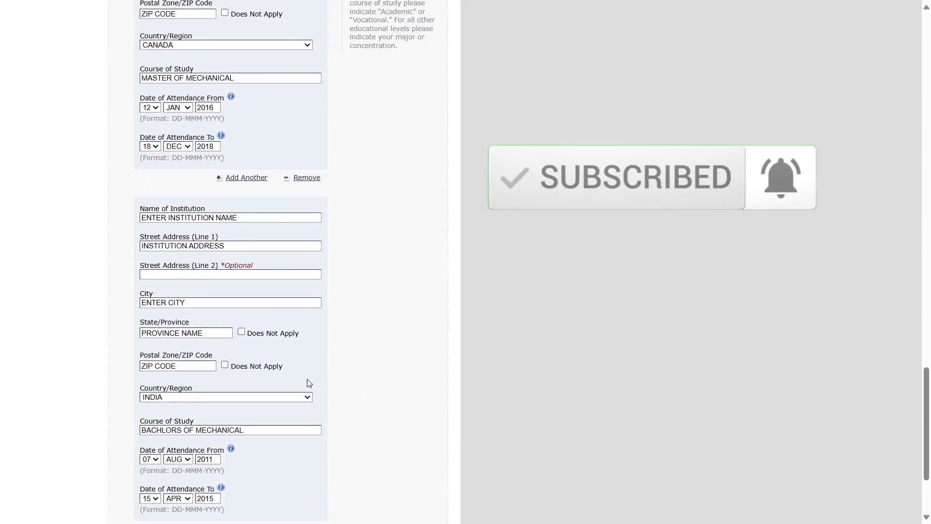
pyautogui.scroll(-2, 309, 383)
pyautogui.tripleClick(191, 309)
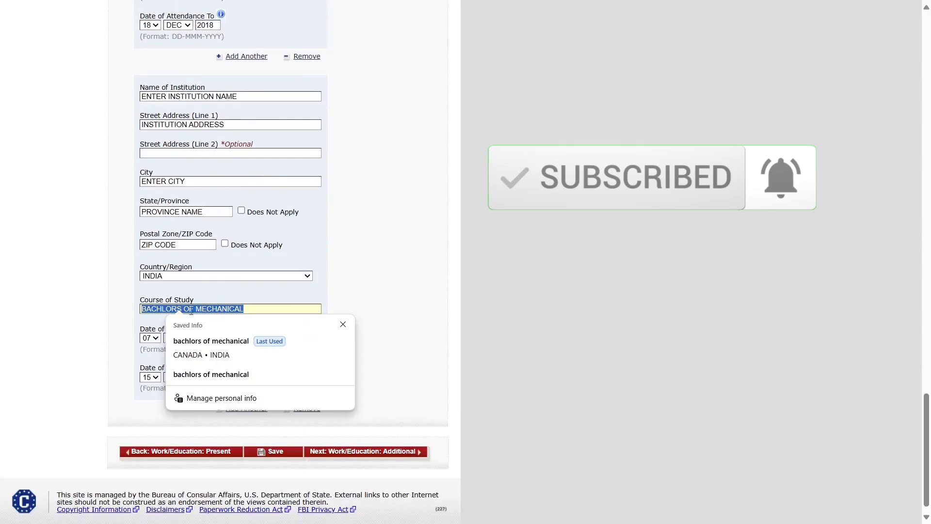
pyautogui.click(465, 333)
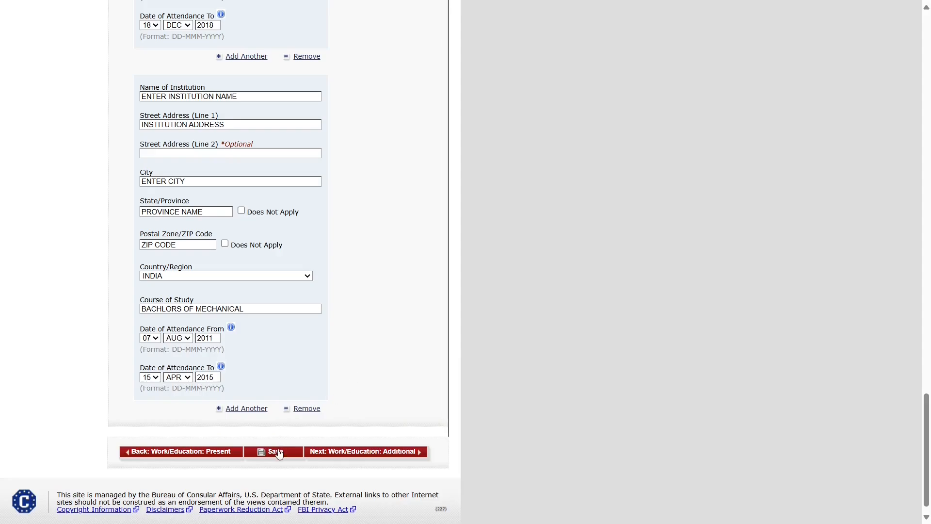
# - Open the Additional Work/Education/Training page and review the clan or tribe question
pyautogui.click(342, 454)
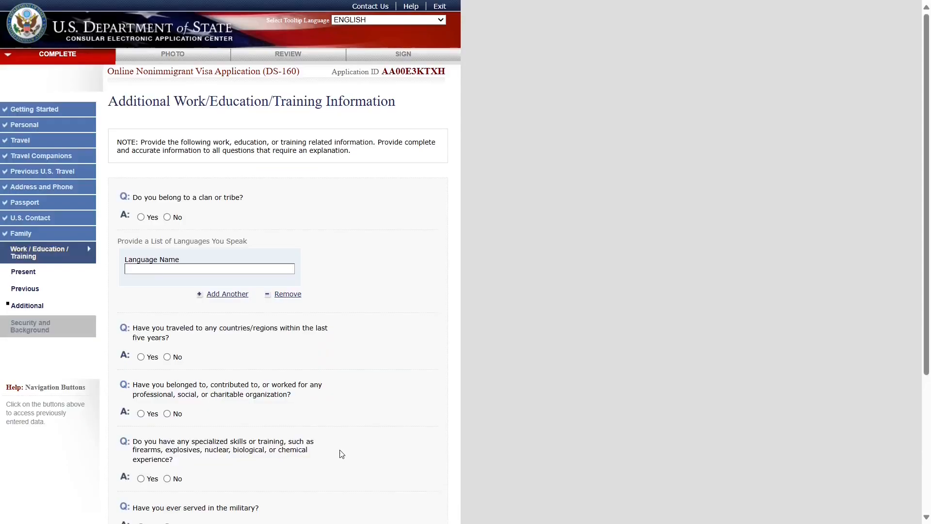
pyautogui.moveTo(105, 104); pyautogui.dragTo(401, 108)
pyautogui.click(343, 207)
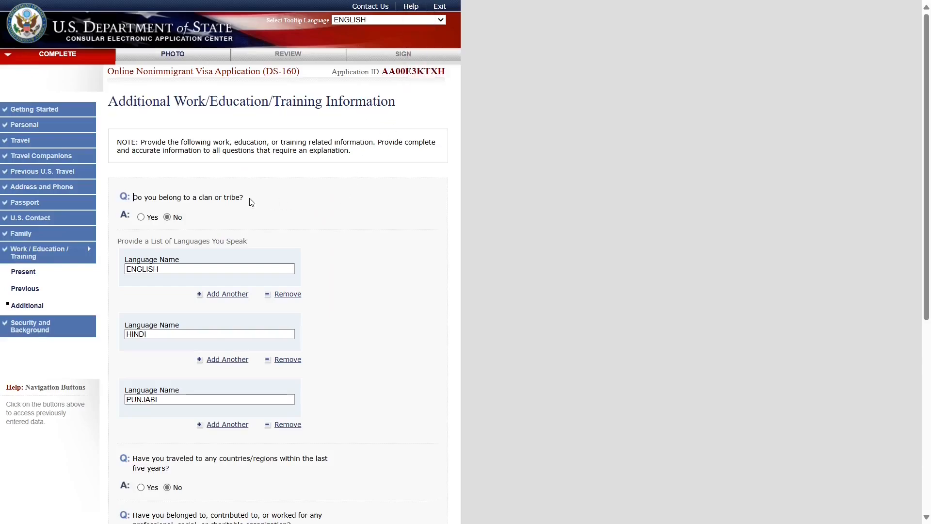
pyautogui.scroll(-1, 249, 202)
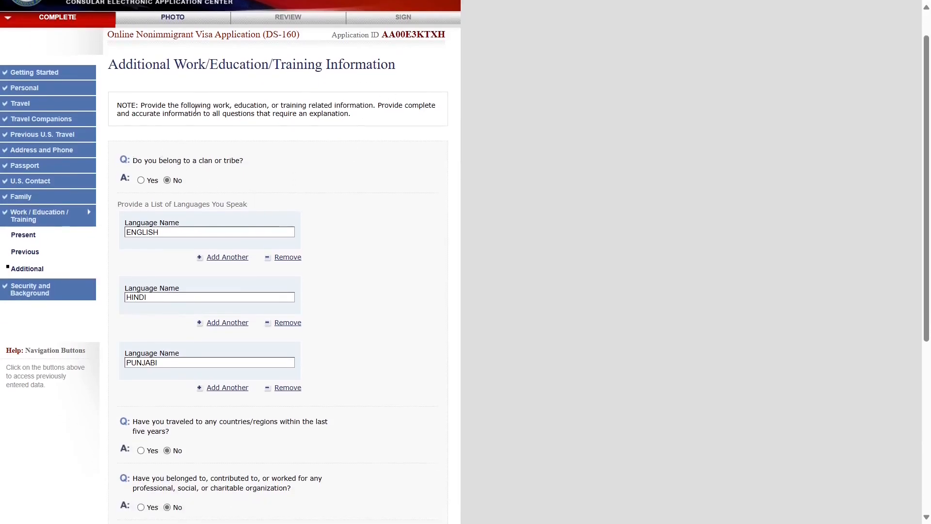
pyautogui.tripleClick(195, 110)
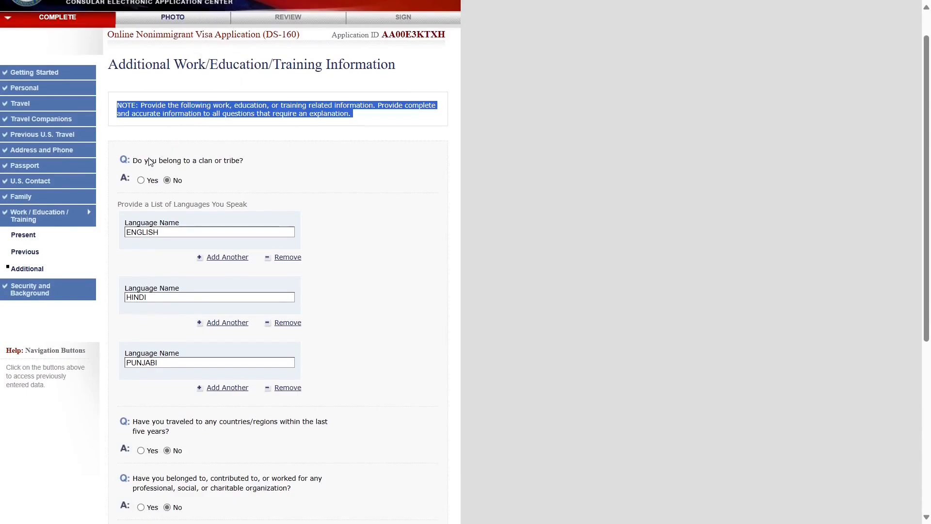
pyautogui.moveTo(150, 162); pyautogui.dragTo(270, 175)
pyautogui.click(253, 174)
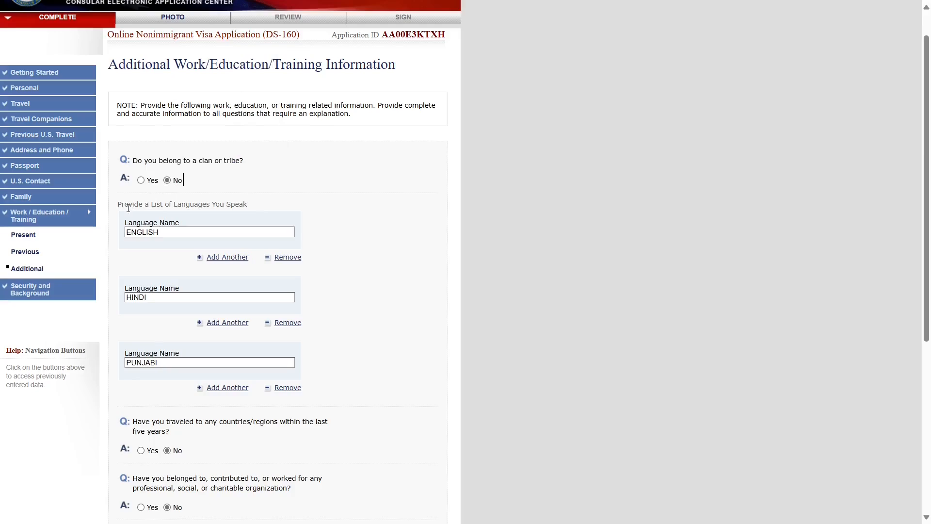
# - Review languages ENGLISH, HINDI, PUNJABI and the No answers on travel and organization membership
pyautogui.moveTo(126, 206); pyautogui.dragTo(242, 206)
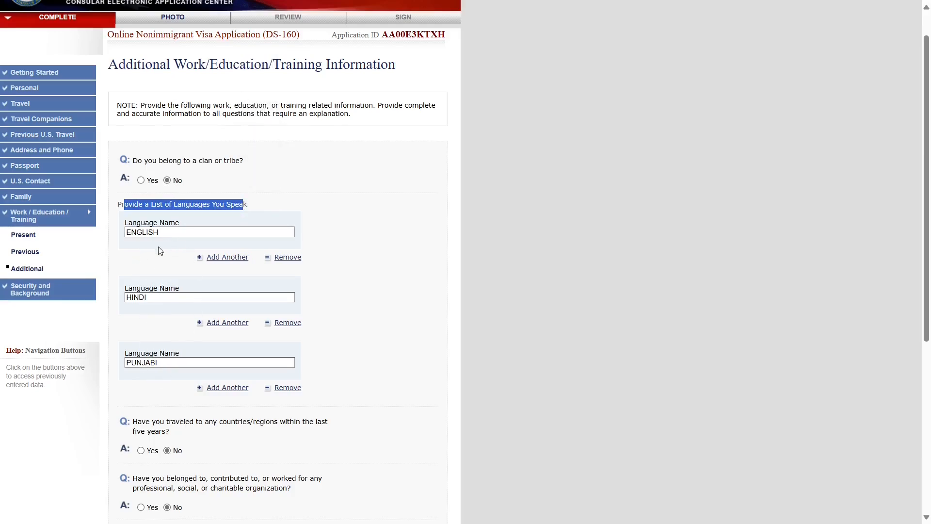
pyautogui.click(401, 311)
pyautogui.scroll(-2, 401, 310)
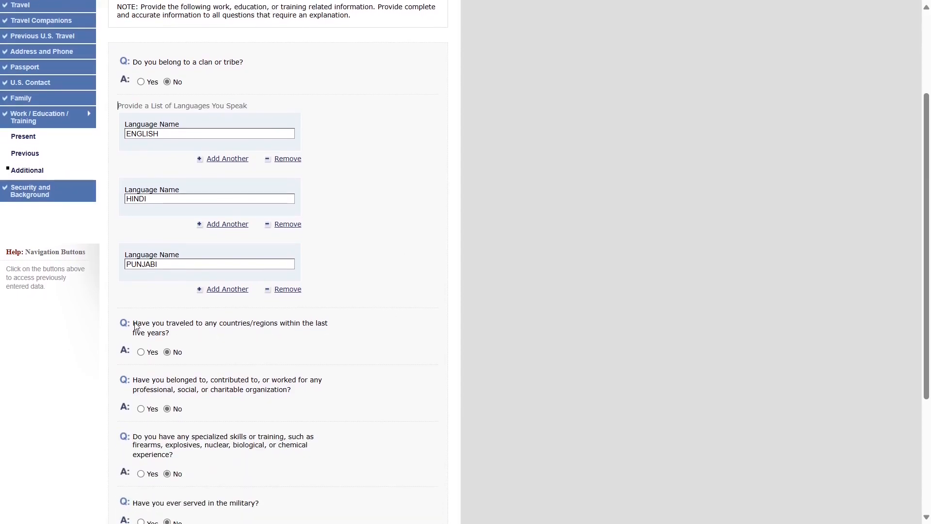
pyautogui.moveTo(136, 327); pyautogui.dragTo(183, 336)
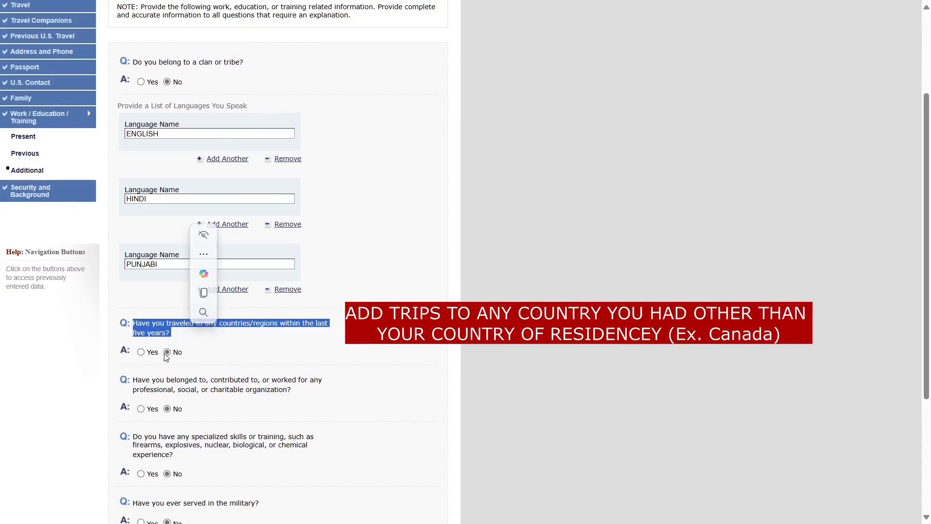
pyautogui.scroll(-2, 218, 406)
pyautogui.click(237, 384)
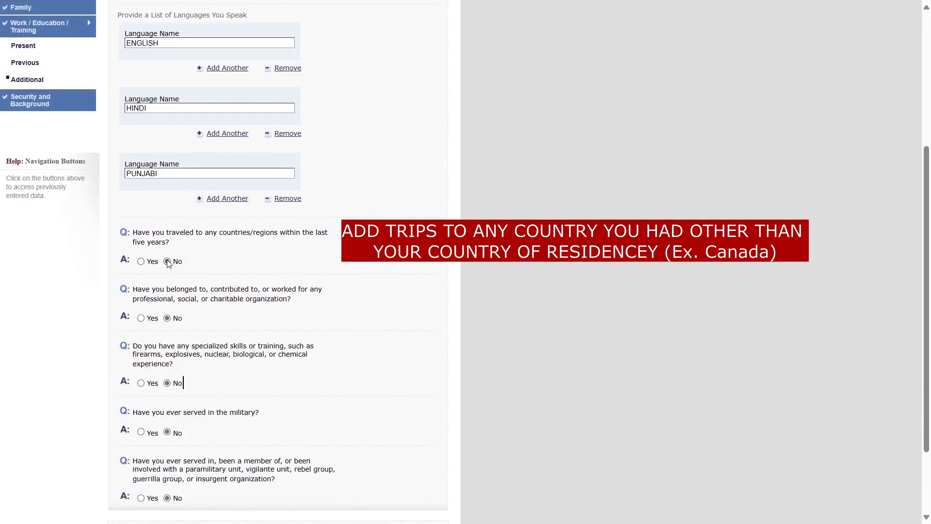
pyautogui.moveTo(136, 295); pyautogui.dragTo(291, 307)
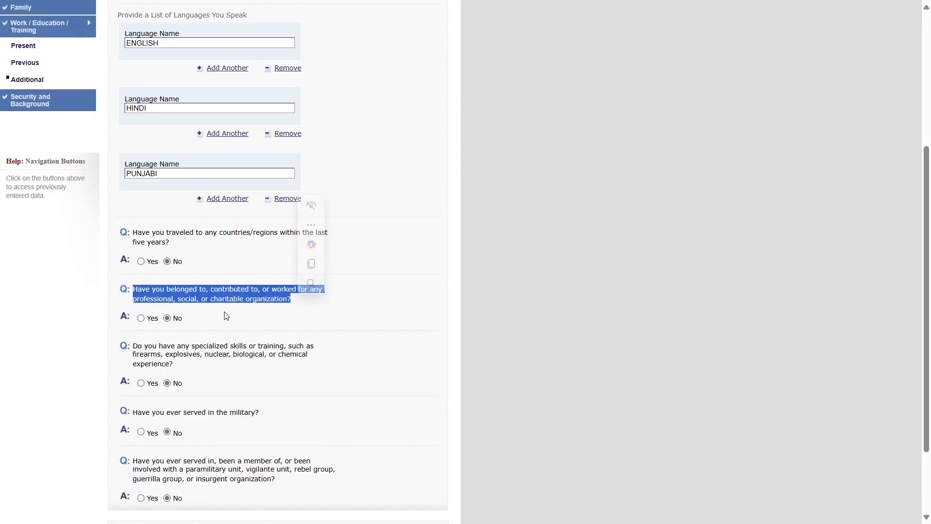
pyautogui.scroll(-1, 226, 316)
pyautogui.moveTo(166, 347); pyautogui.dragTo(250, 355)
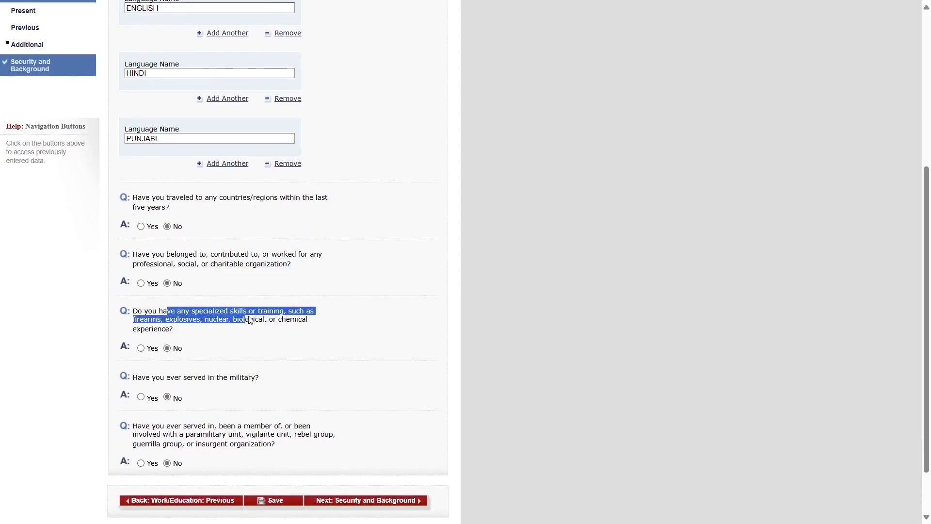
pyautogui.moveTo(250, 321); pyautogui.dragTo(265, 320)
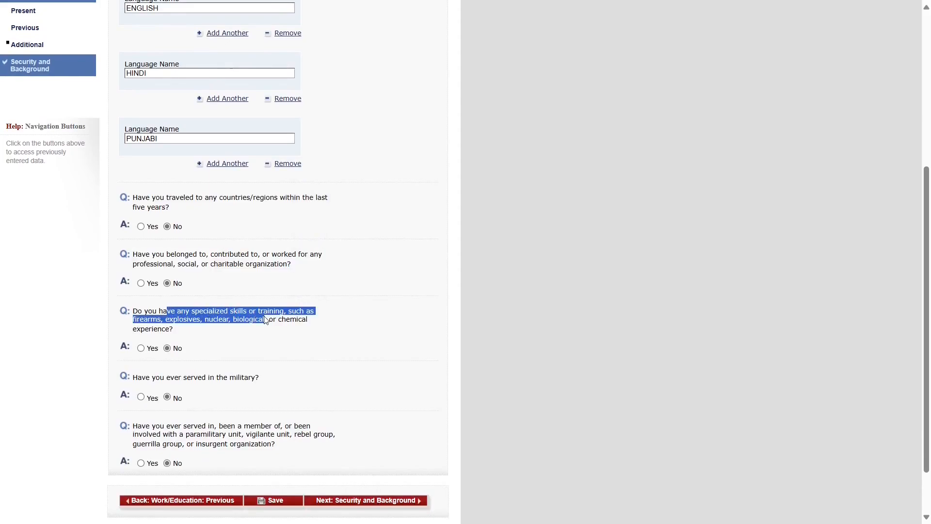
pyautogui.click(235, 339)
pyautogui.scroll(-2, 235, 339)
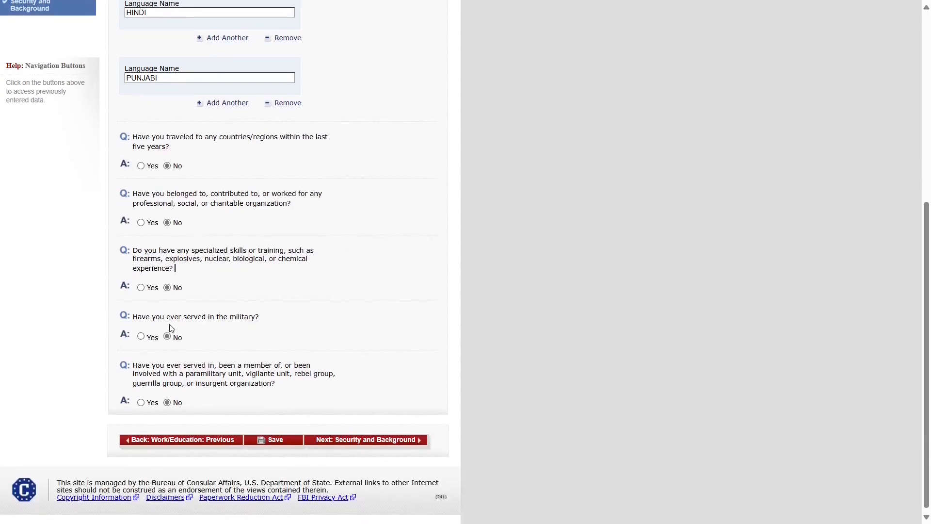
pyautogui.click(164, 319)
pyautogui.moveTo(163, 320); pyautogui.dragTo(257, 322)
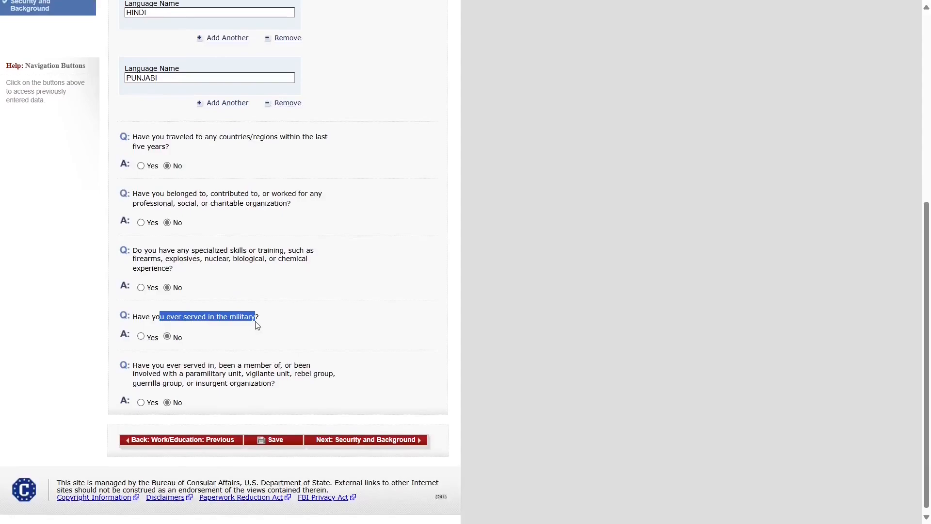
pyautogui.click(177, 367)
pyautogui.moveTo(177, 367); pyautogui.dragTo(307, 386)
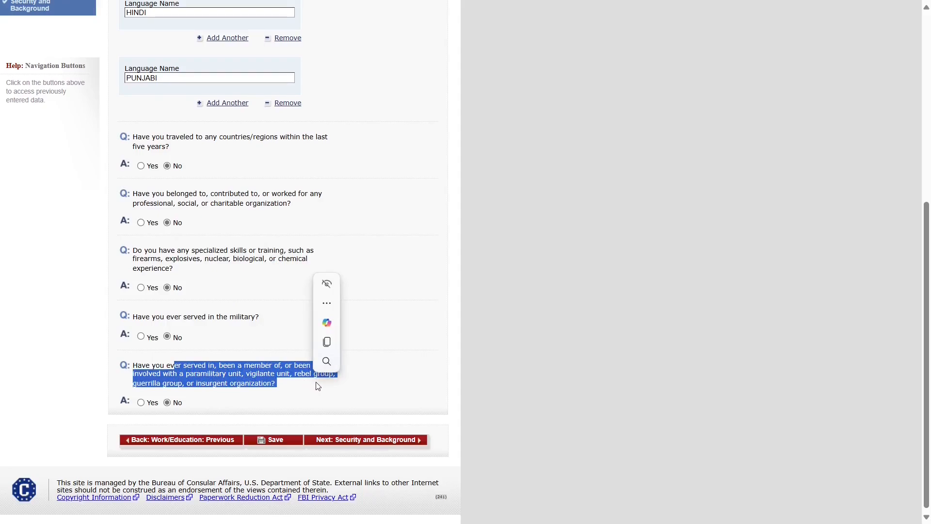
pyautogui.click(318, 386)
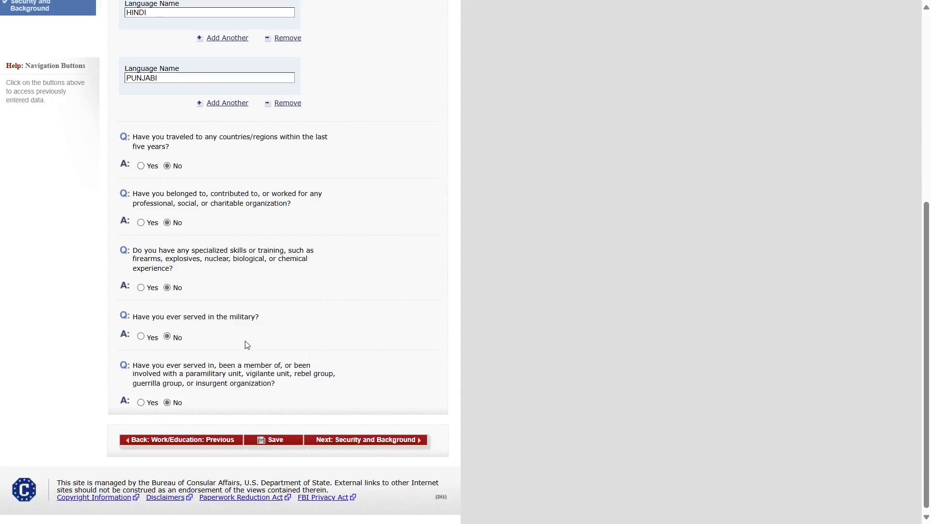
pyautogui.click(167, 337)
pyautogui.click(165, 401)
# - Answer No to the communicable disease, mental disorder and drug abuser questions on Part 1
pyautogui.click(355, 442)
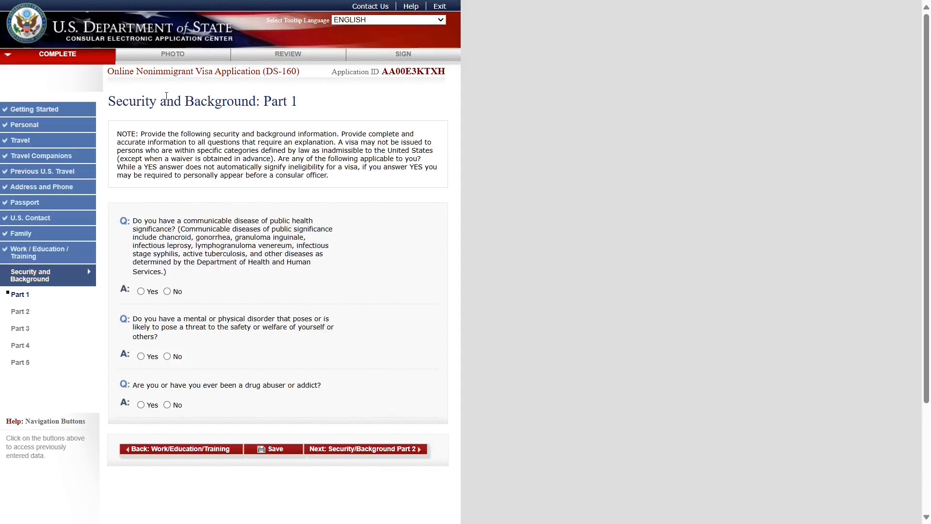
pyautogui.tripleClick(135, 100)
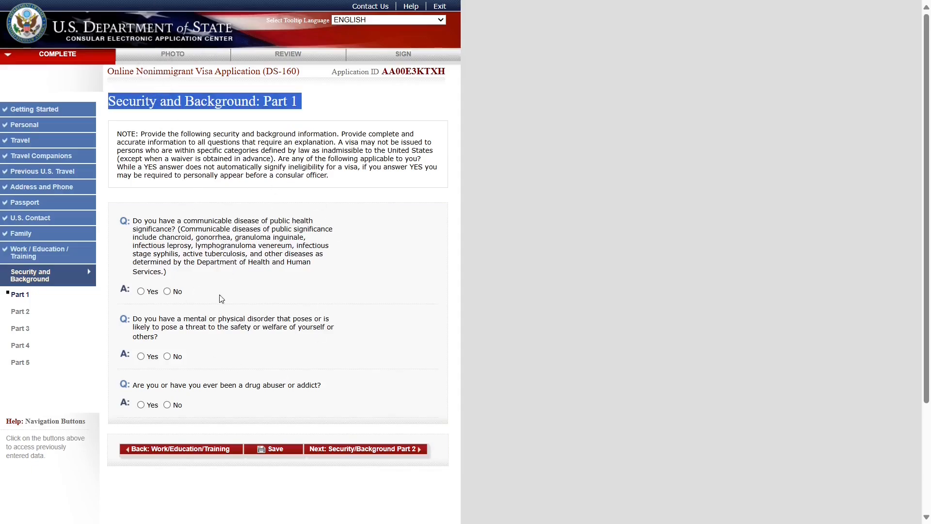
pyautogui.click(518, 319)
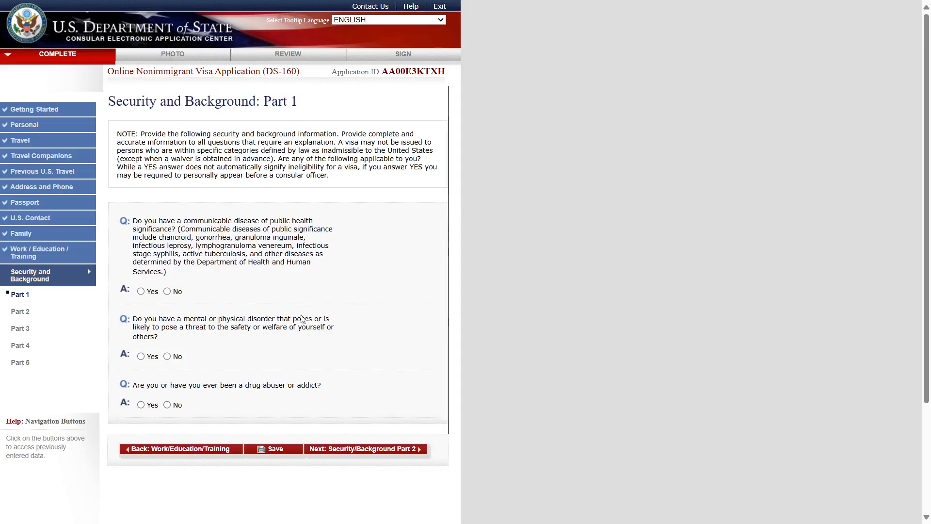
pyautogui.click(167, 291)
pyautogui.click(168, 357)
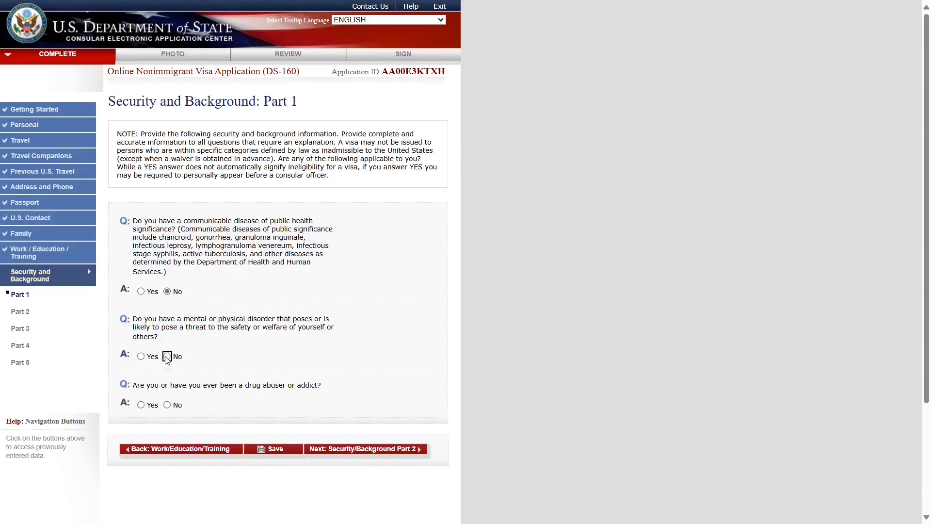
pyautogui.click(167, 405)
pyautogui.moveTo(132, 221); pyautogui.dragTo(206, 228)
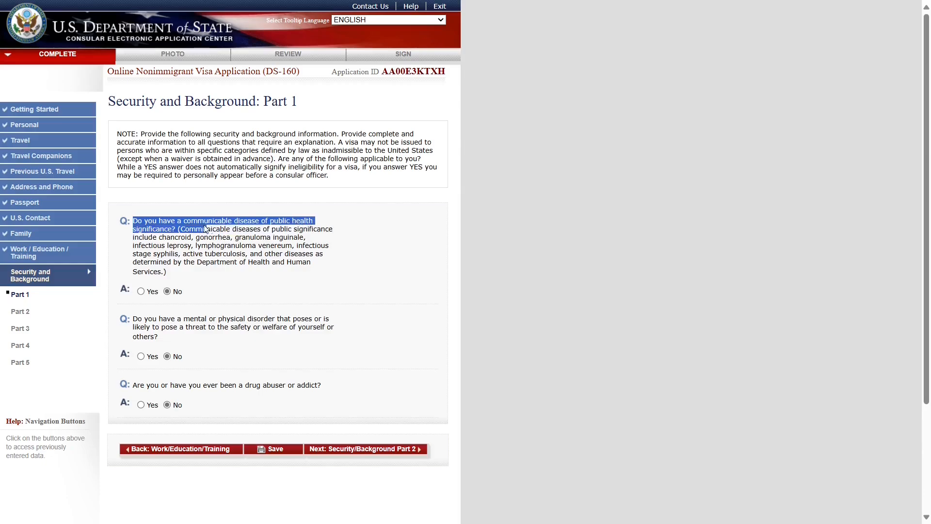
pyautogui.moveTo(216, 319); pyautogui.dragTo(328, 319)
pyautogui.moveTo(236, 385); pyautogui.dragTo(322, 385)
pyautogui.click(257, 409)
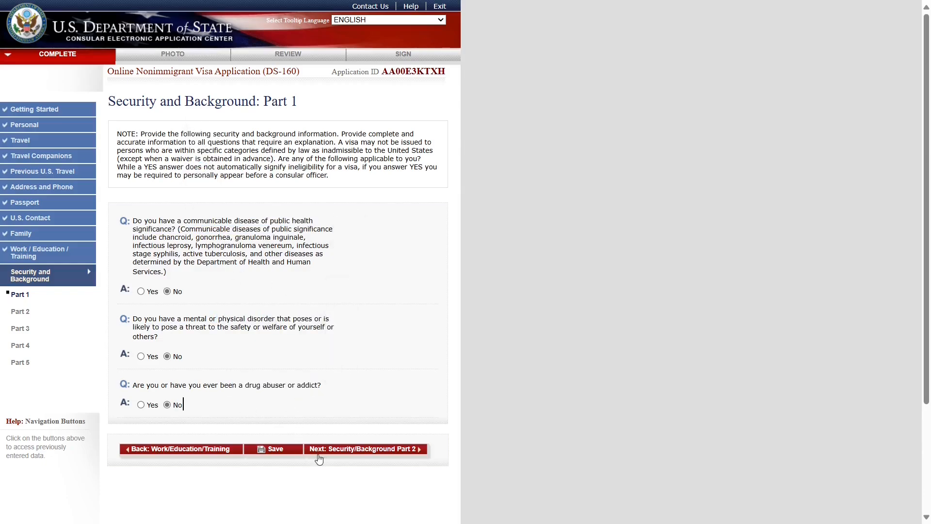
# - Move to Part 2 and review the arrest and controlled substances questions
pyautogui.click(318, 459)
pyautogui.moveTo(196, 221); pyautogui.dragTo(244, 241)
pyautogui.moveTo(178, 287); pyautogui.dragTo(256, 297)
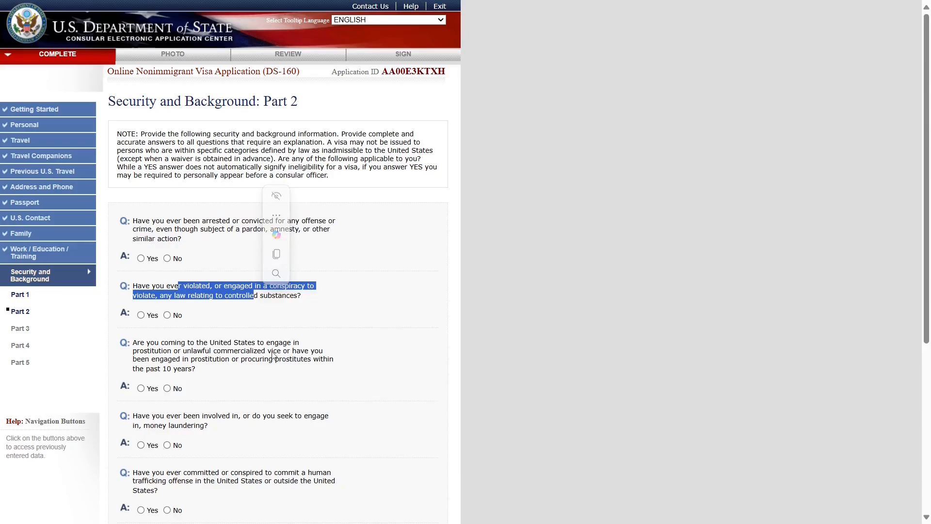
# - Answer No to all seven Part 2 questions, arrest through trafficking beneficiary, and continue
pyautogui.scroll(-1, 274, 357)
pyautogui.click(167, 197)
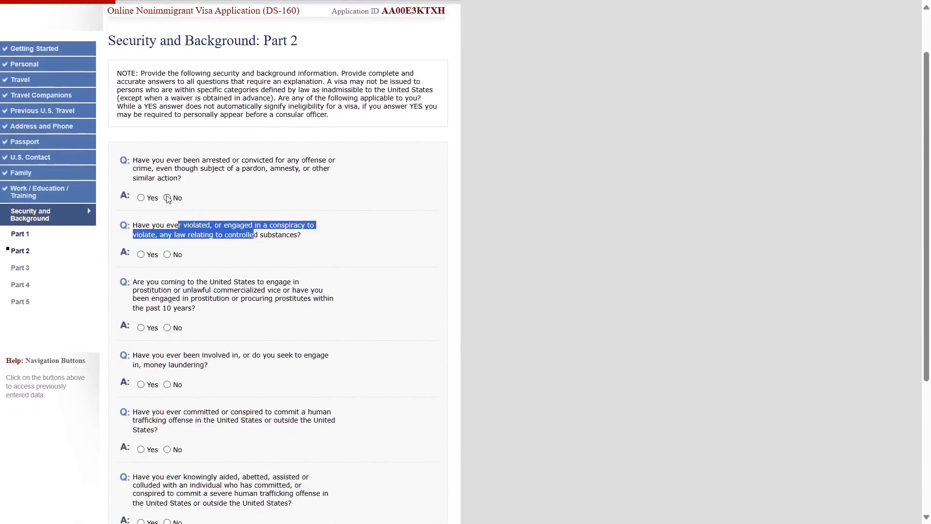
pyautogui.click(167, 254)
pyautogui.scroll(-1, 167, 257)
pyautogui.click(167, 266)
pyautogui.click(166, 323)
pyautogui.scroll(-2, 170, 324)
pyautogui.click(167, 267)
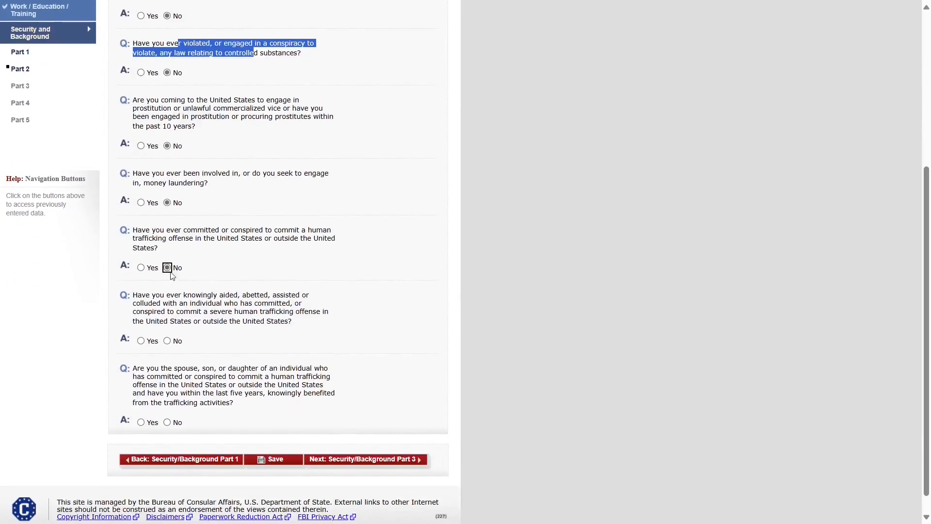
pyautogui.click(167, 341)
pyautogui.click(166, 422)
pyautogui.click(333, 459)
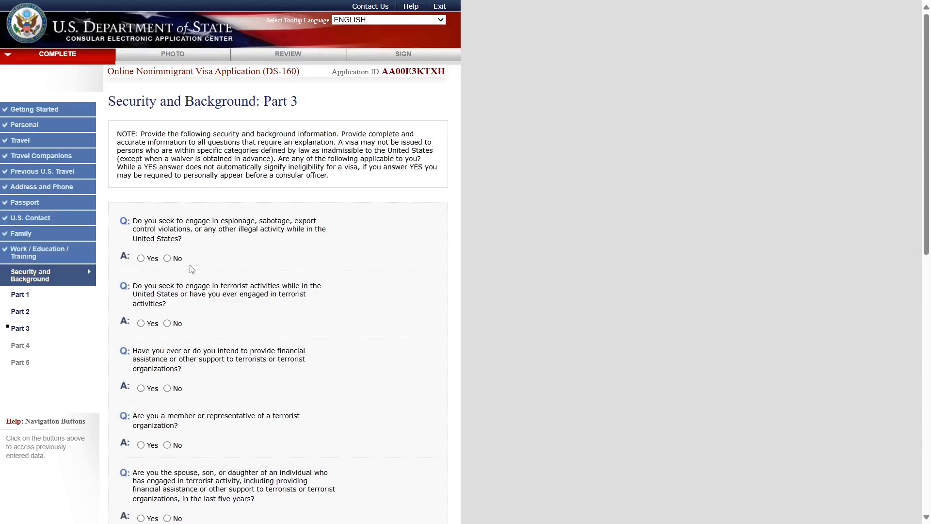
# - Answer No to Part 3's espionage, terrorism-related and genocide questions
pyautogui.click(166, 258)
pyautogui.click(167, 323)
pyautogui.scroll(-2, 169, 310)
pyautogui.click(167, 267)
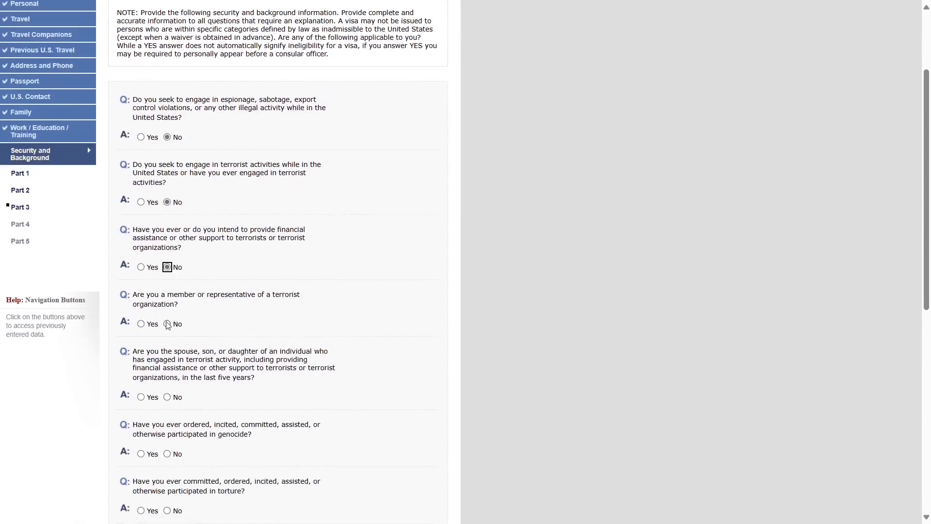
pyautogui.click(166, 324)
pyautogui.scroll(-2, 167, 324)
pyautogui.click(167, 273)
pyautogui.click(167, 330)
pyautogui.scroll(-2, 168, 329)
# - Answer No to torture, killings, child soldiers, religious freedom, population control and organ questions
pyautogui.click(167, 269)
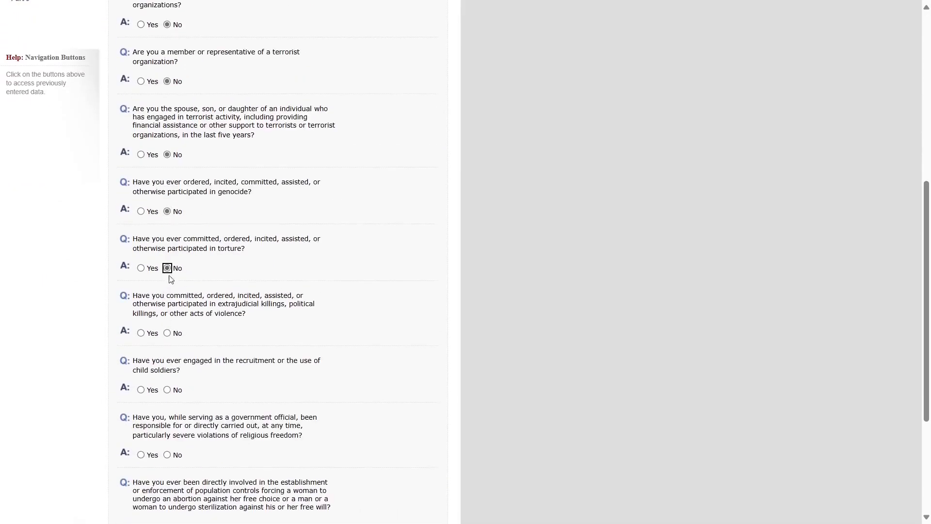
pyautogui.click(167, 333)
pyautogui.click(166, 390)
pyautogui.scroll(-1, 196, 405)
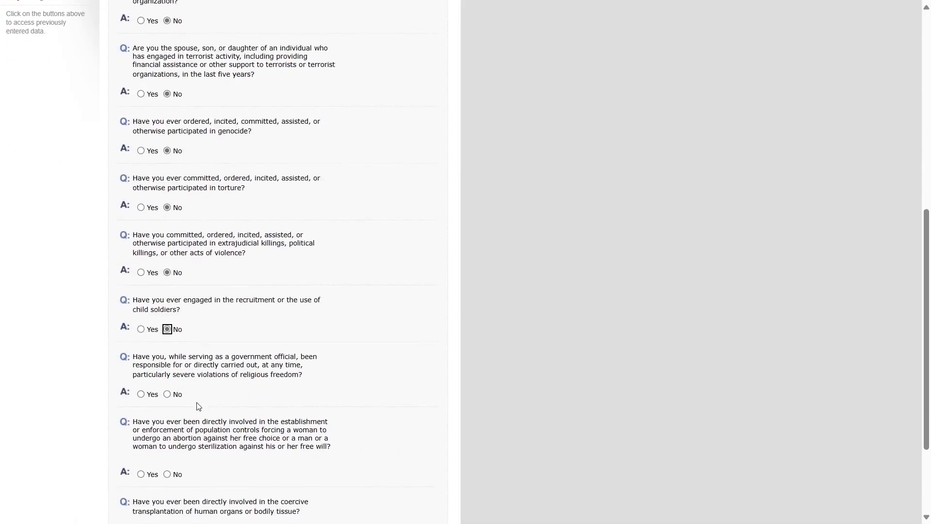
pyautogui.scroll(-1, 199, 407)
pyautogui.click(167, 333)
pyautogui.click(167, 413)
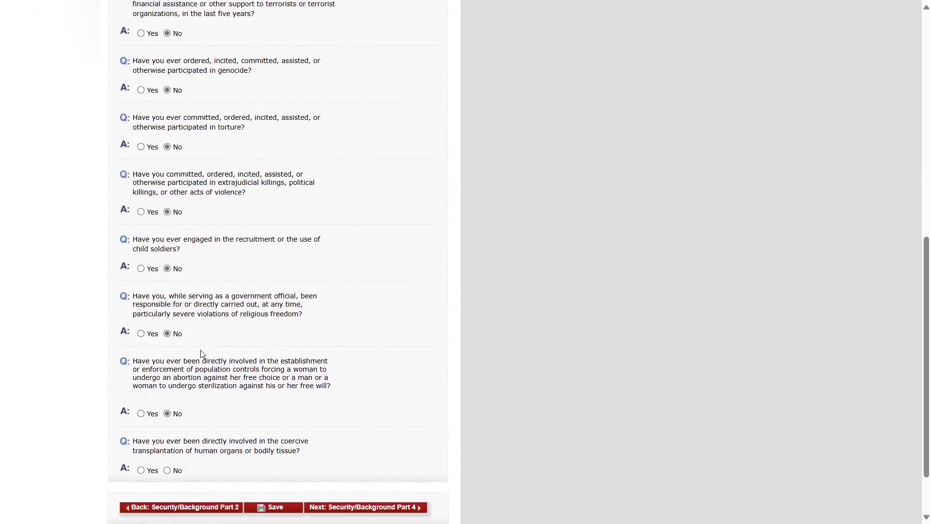
pyautogui.click(167, 469)
pyautogui.click(359, 507)
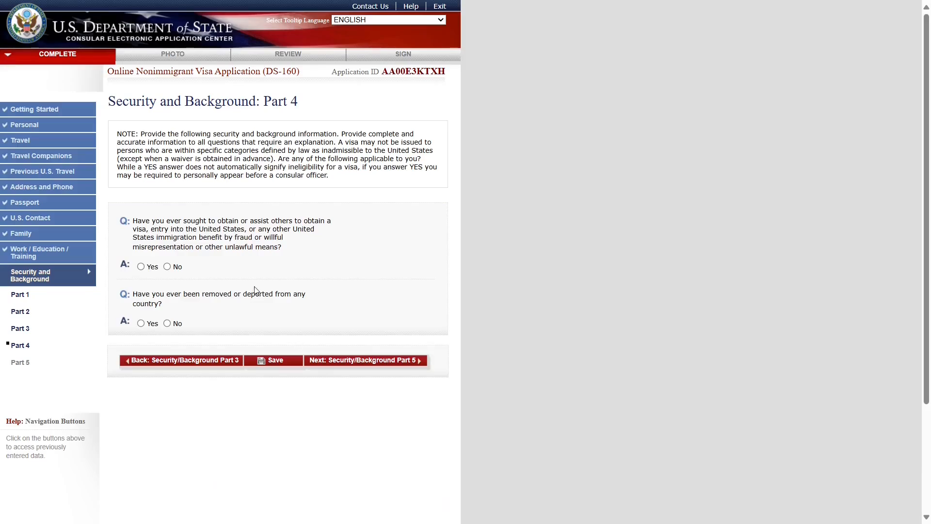
# - Answer No to Part 4's visa fraud and removal or deportation questions
pyautogui.click(167, 266)
pyautogui.moveTo(134, 294); pyautogui.dragTo(178, 306)
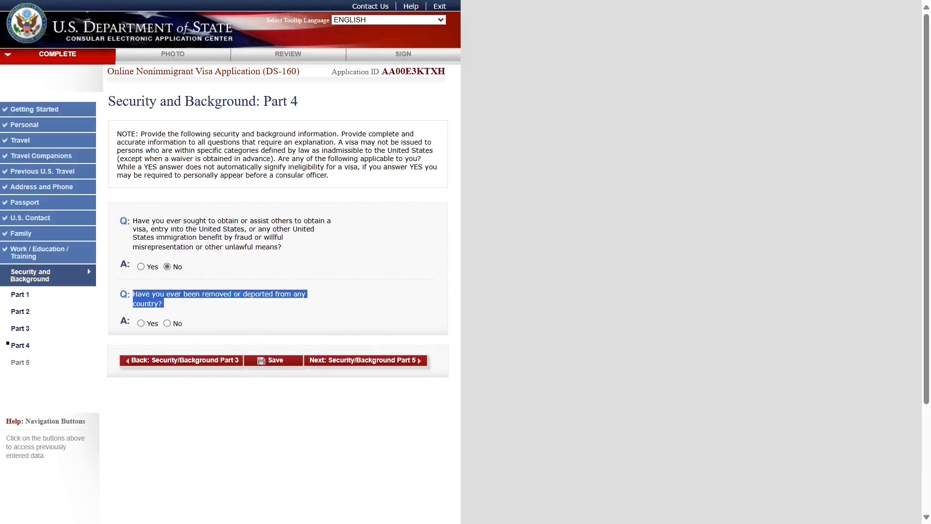
pyautogui.click(167, 323)
pyautogui.click(236, 309)
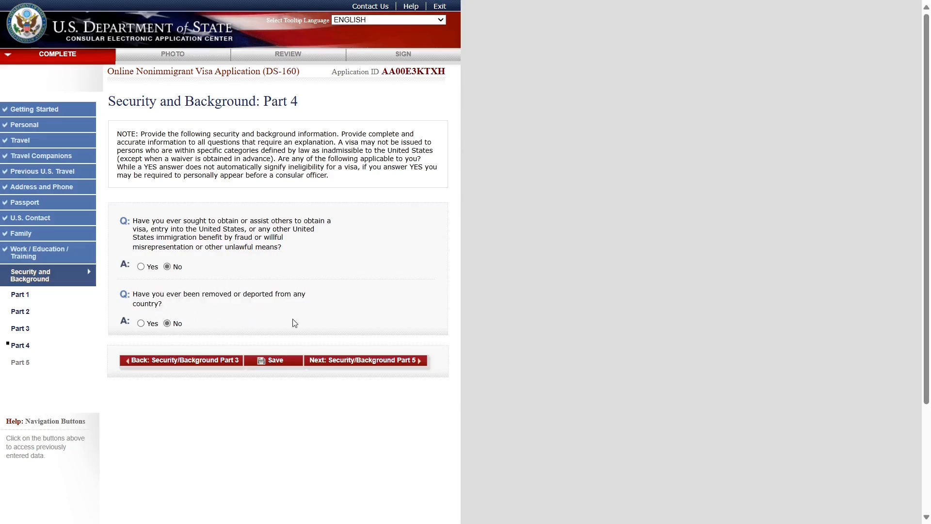
# - On Part 5, answer No to withheld custody, illegal voting and renounced citizenship
pyautogui.click(370, 364)
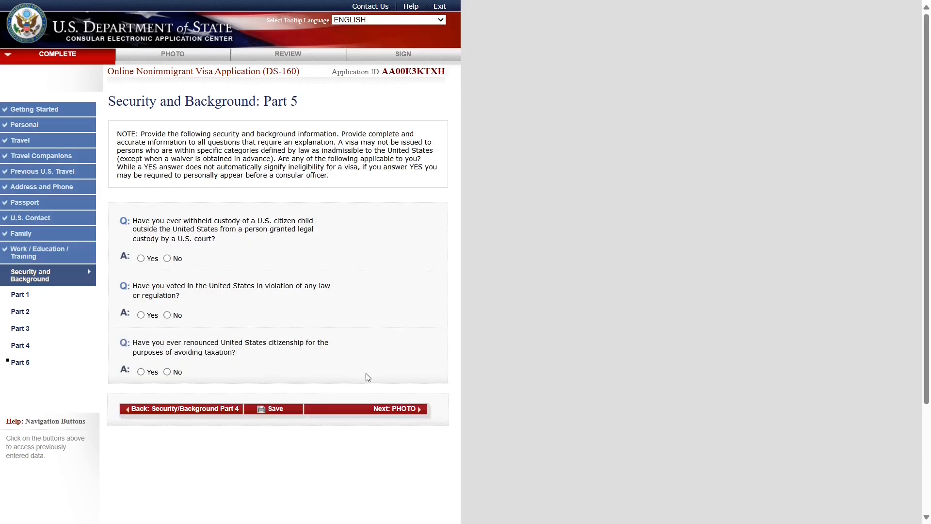
pyautogui.scroll(-1, 365, 375)
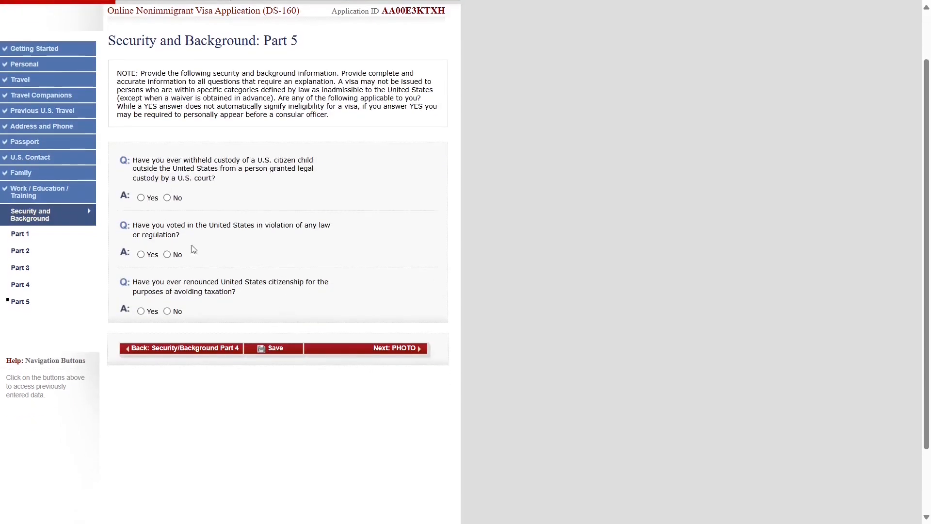
pyautogui.click(167, 198)
pyautogui.click(168, 254)
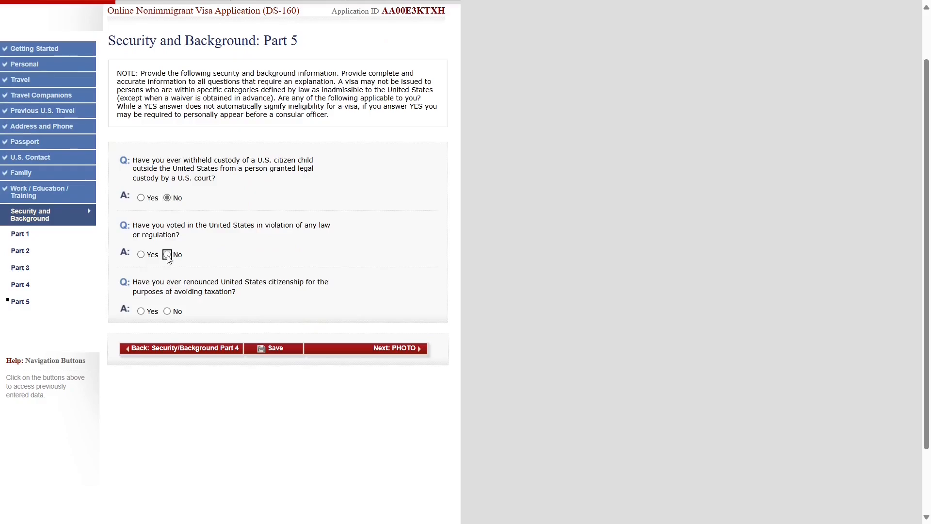
pyautogui.click(168, 312)
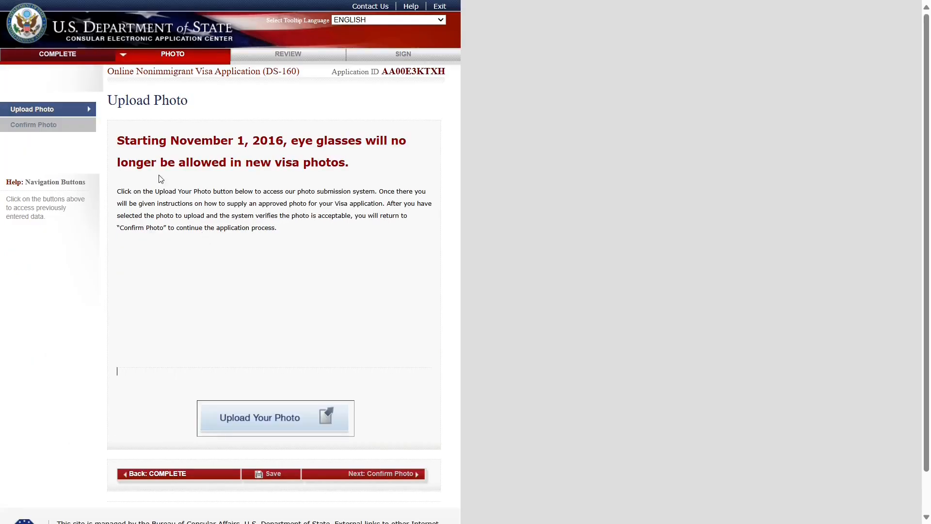
# - From the Upload Photo page, open the photo submission system's requirements
pyautogui.moveTo(107, 101); pyautogui.dragTo(193, 101)
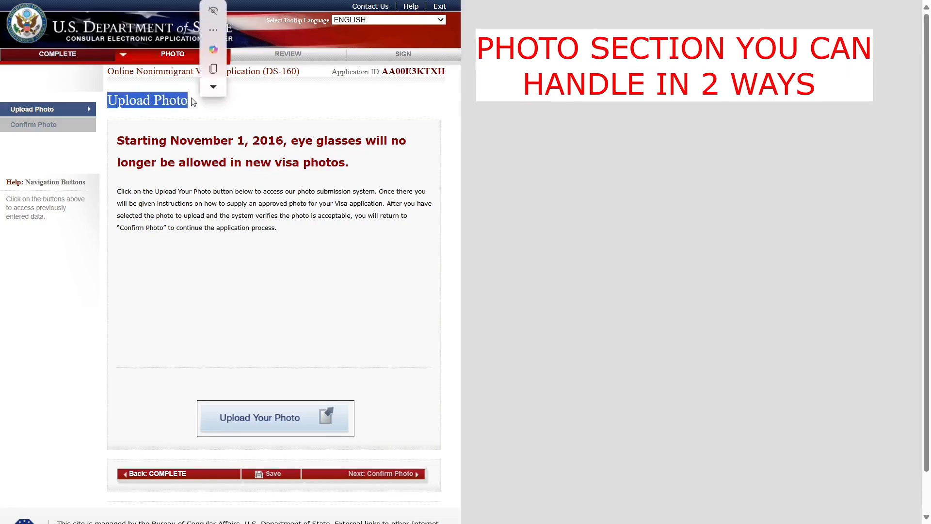
pyautogui.click(372, 112)
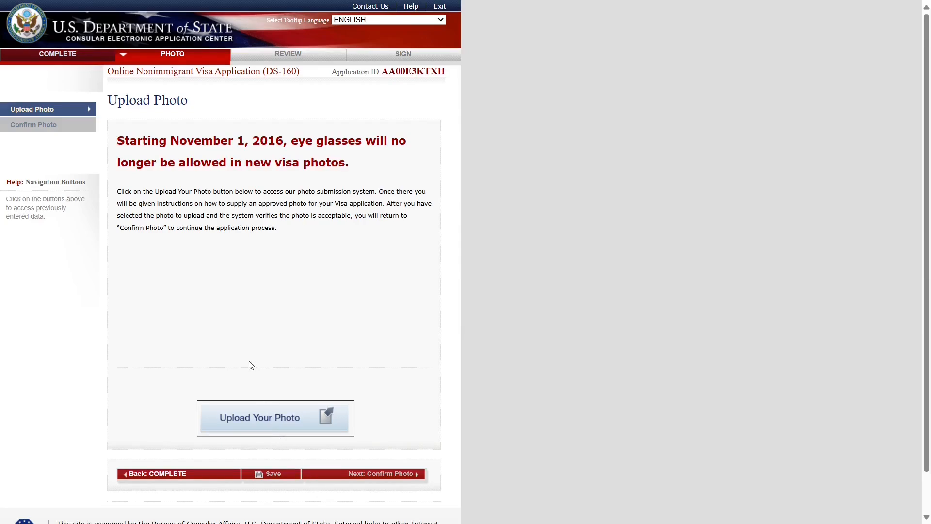
pyautogui.click(261, 418)
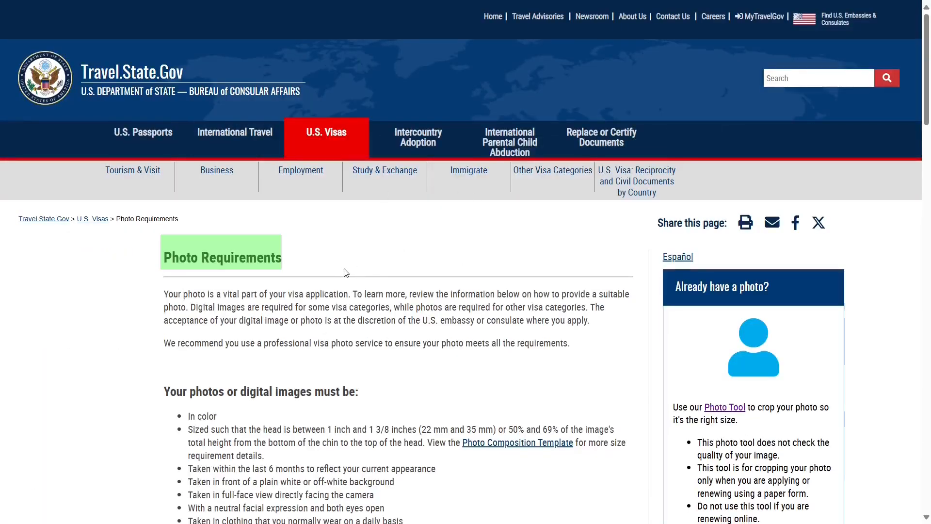
# - Review the photo requirements, including taken within 6 months, then open Photo Examples
pyautogui.scroll(-2, 347, 273)
pyautogui.scroll(-2, 343, 347)
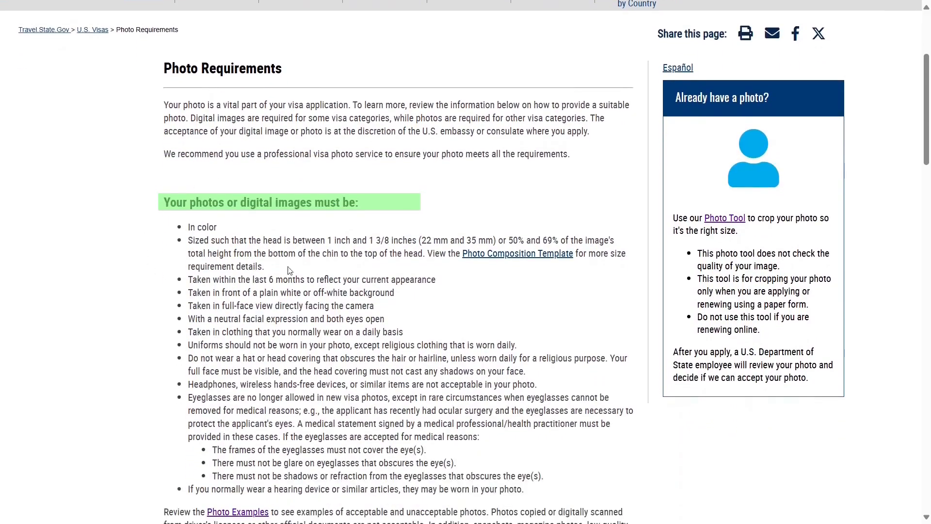
pyautogui.moveTo(182, 213); pyautogui.dragTo(460, 478)
pyautogui.click(173, 374)
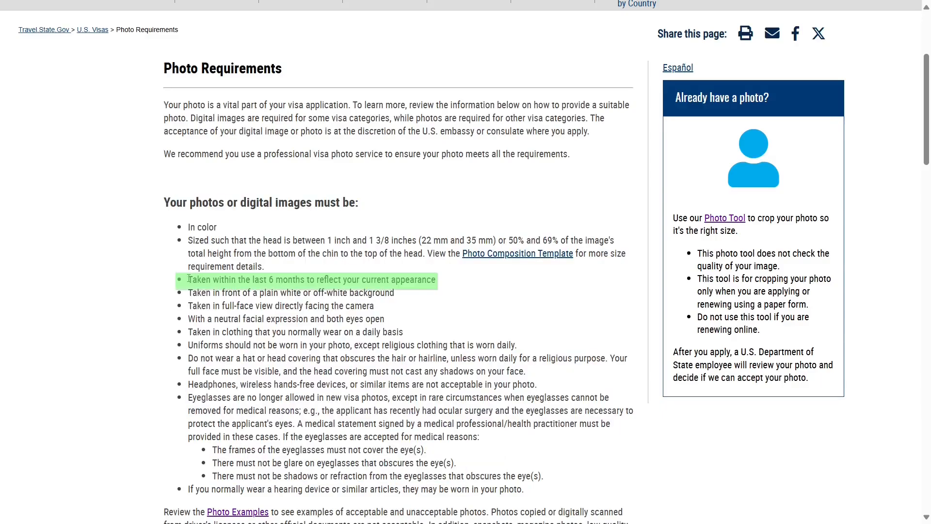
pyautogui.moveTo(189, 279); pyautogui.dragTo(391, 293)
pyautogui.moveTo(378, 372); pyautogui.dragTo(380, 372)
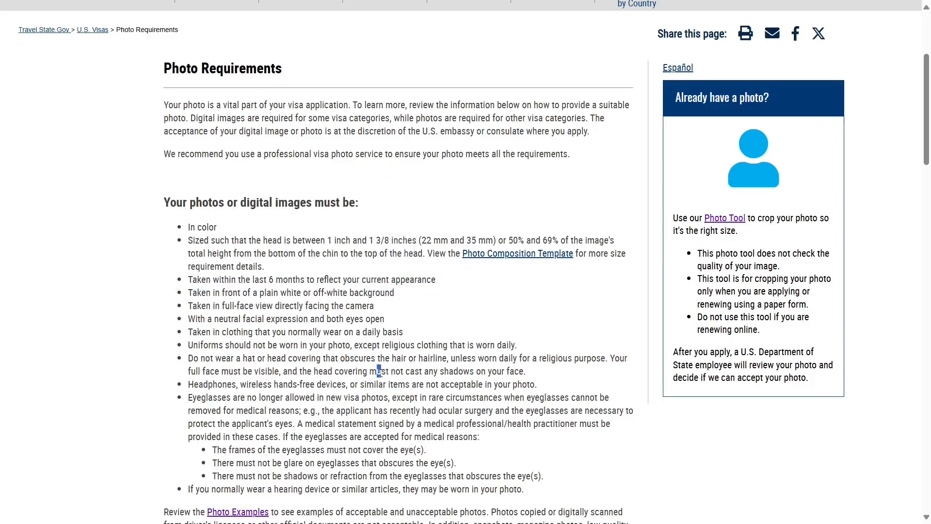
pyautogui.scroll(-1, 381, 373)
pyautogui.click(298, 277)
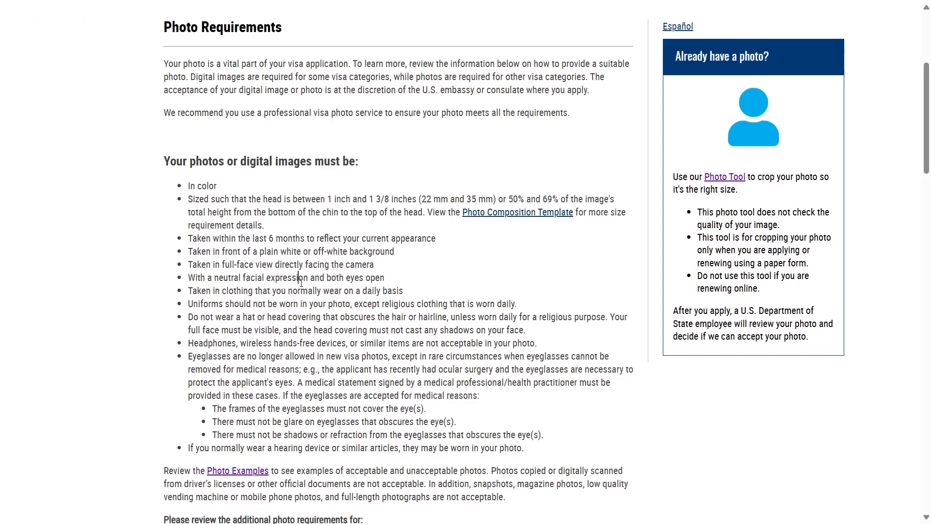
pyautogui.scroll(-1, 326, 162)
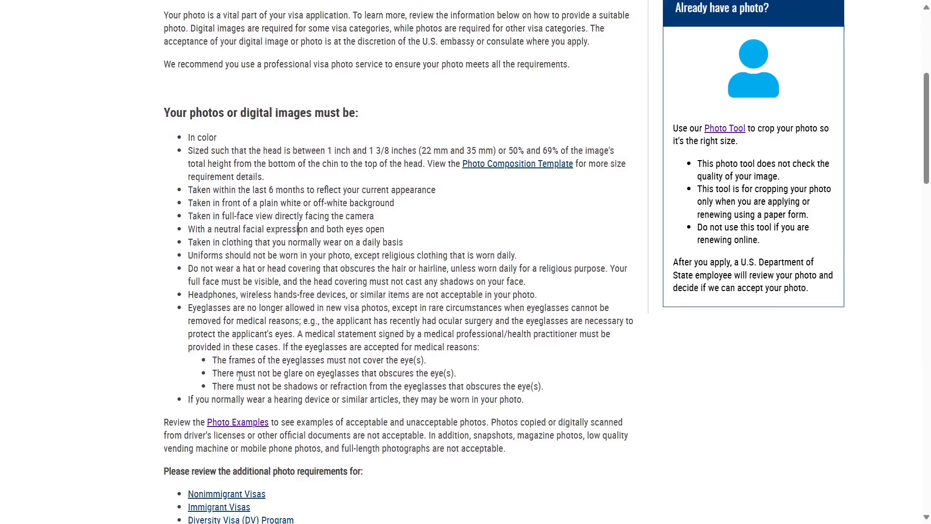
pyautogui.click(233, 424)
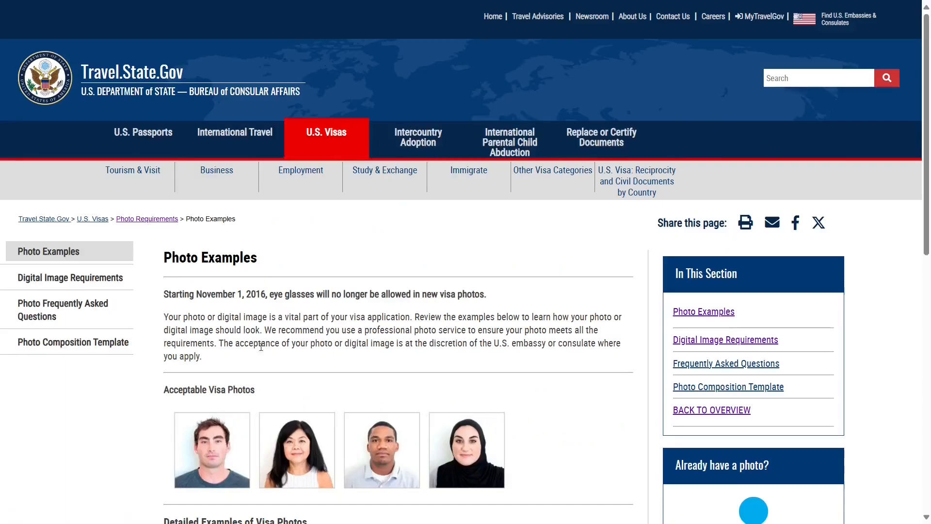
# - Review the photo examples, then open Digital Image Requirements (600x600–1200x1200 px, JPEG, 240 kB max)
pyautogui.scroll(-4, 261, 346)
pyautogui.scroll(-2, 268, 338)
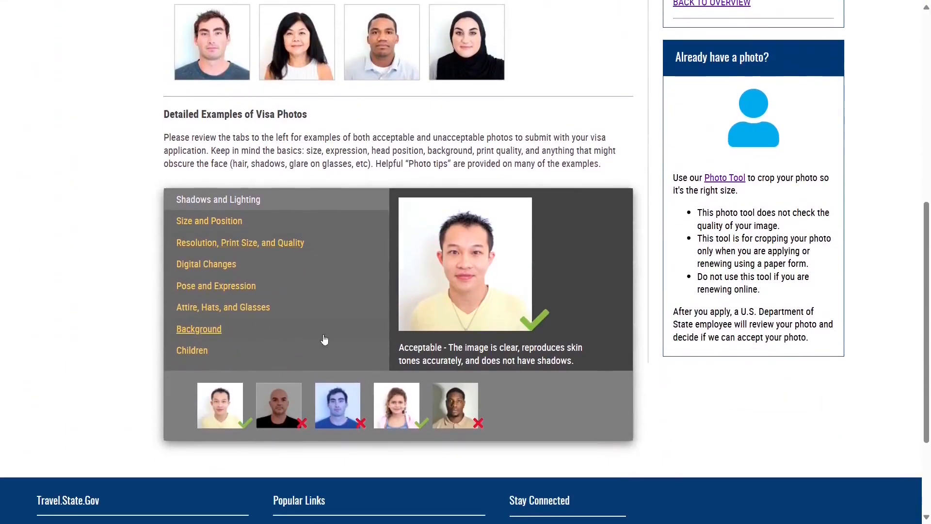
pyautogui.scroll(1, 442, 255)
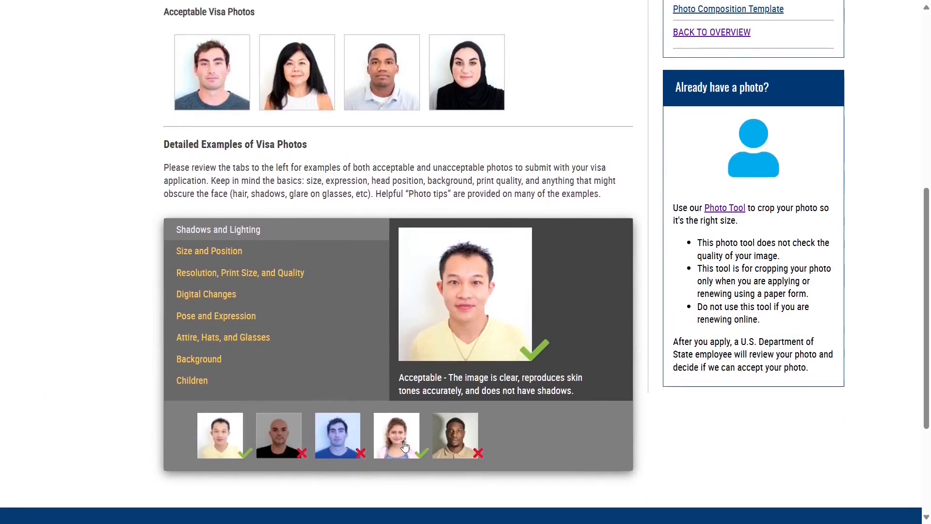
pyautogui.scroll(4, 442, 329)
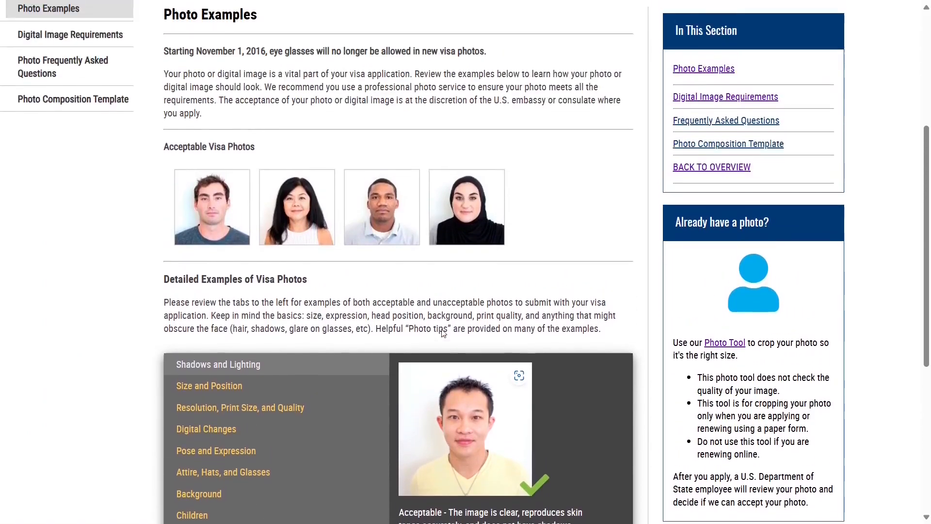
pyautogui.scroll(1, 442, 329)
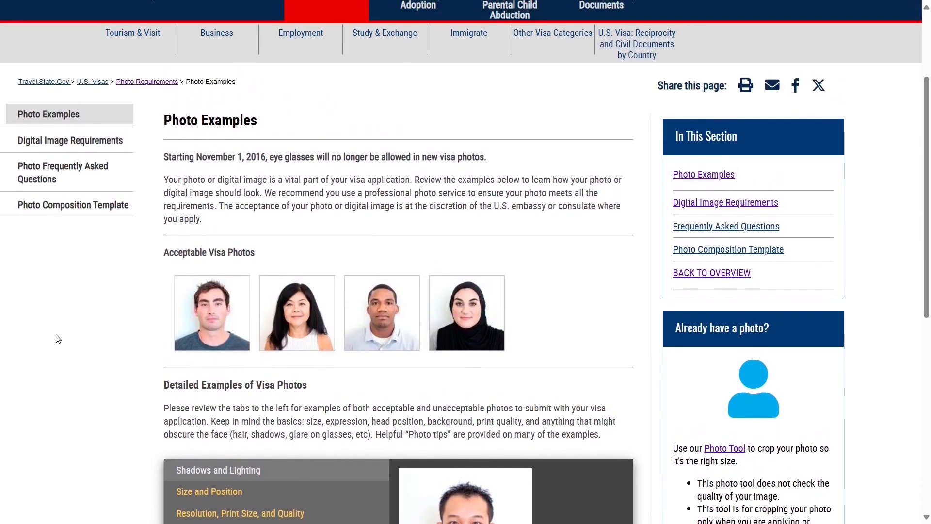
pyautogui.click(61, 147)
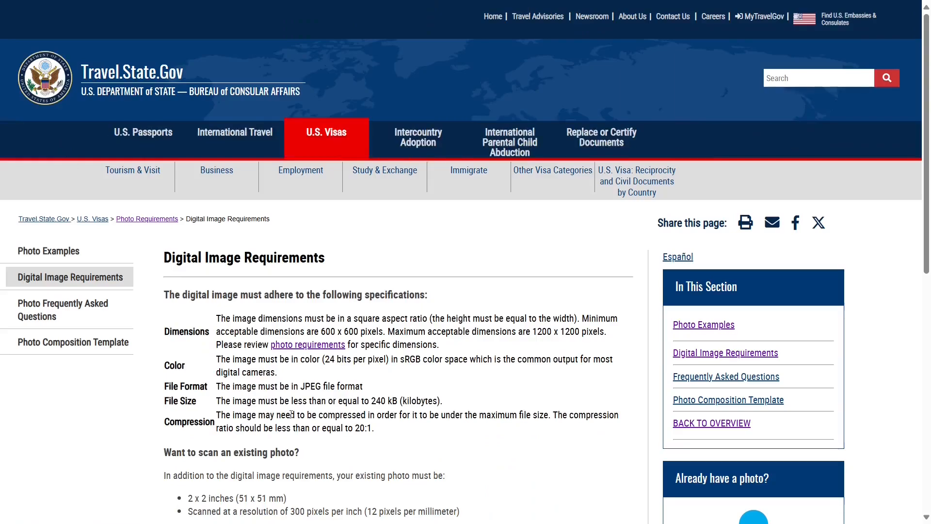
pyautogui.scroll(-3, 292, 413)
pyautogui.scroll(-2, 393, 326)
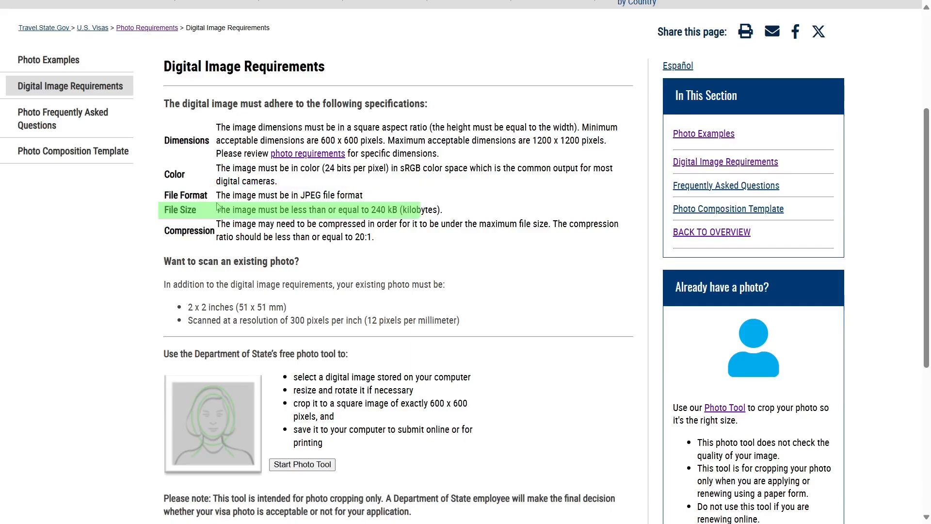
pyautogui.moveTo(218, 197); pyautogui.dragTo(363, 196)
pyautogui.moveTo(241, 209); pyautogui.dragTo(443, 214)
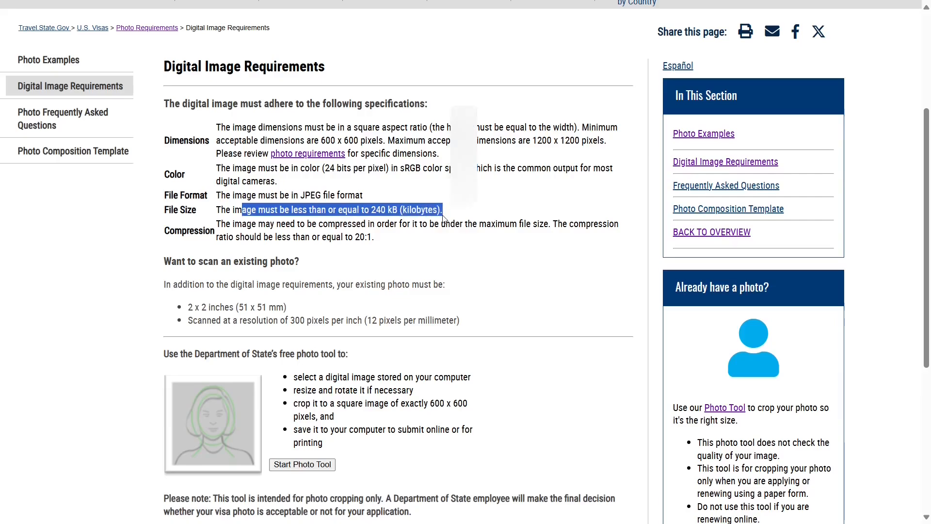
pyautogui.click(412, 246)
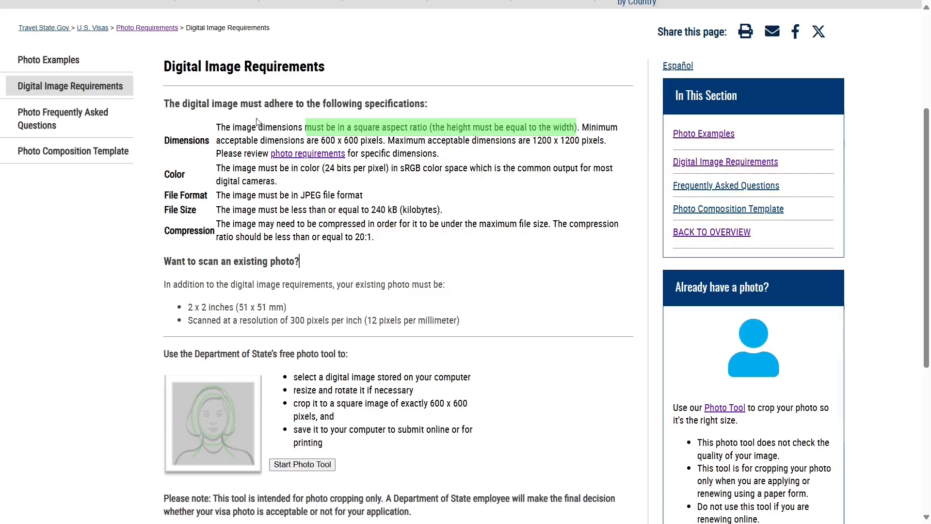
pyautogui.moveTo(258, 127)
pyautogui.mouseDown()
pyautogui.moveTo(422, 141)
pyautogui.moveTo(500, 121)
pyautogui.moveTo(578, 132)
pyautogui.mouseUp()
pyautogui.click(589, 175)
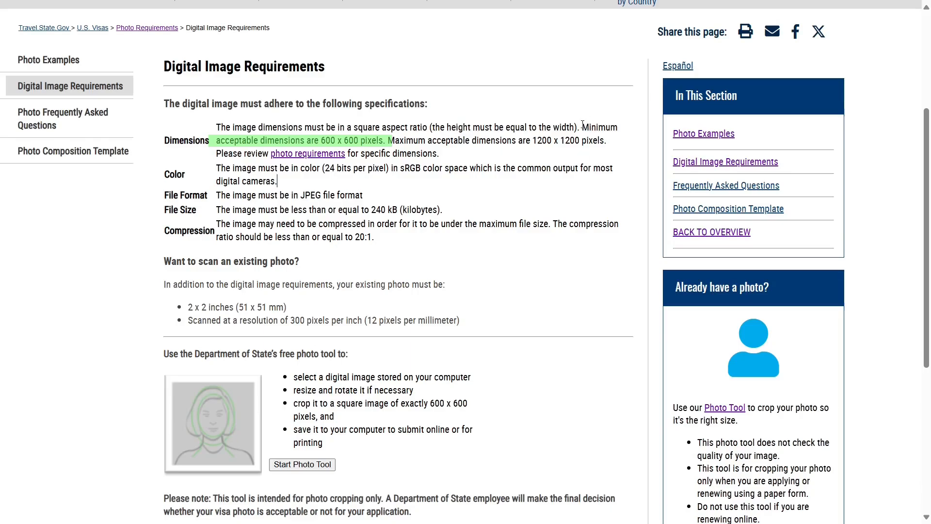
pyautogui.moveTo(584, 127)
pyautogui.mouseDown()
pyautogui.moveTo(606, 141)
pyautogui.moveTo(386, 140)
pyautogui.mouseUp()
pyautogui.click(451, 224)
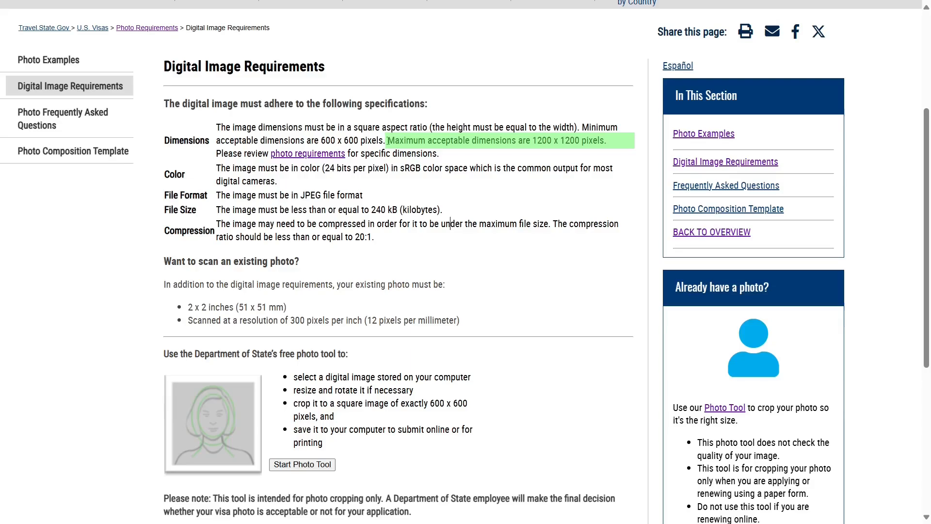
pyautogui.moveTo(388, 140); pyautogui.dragTo(619, 145)
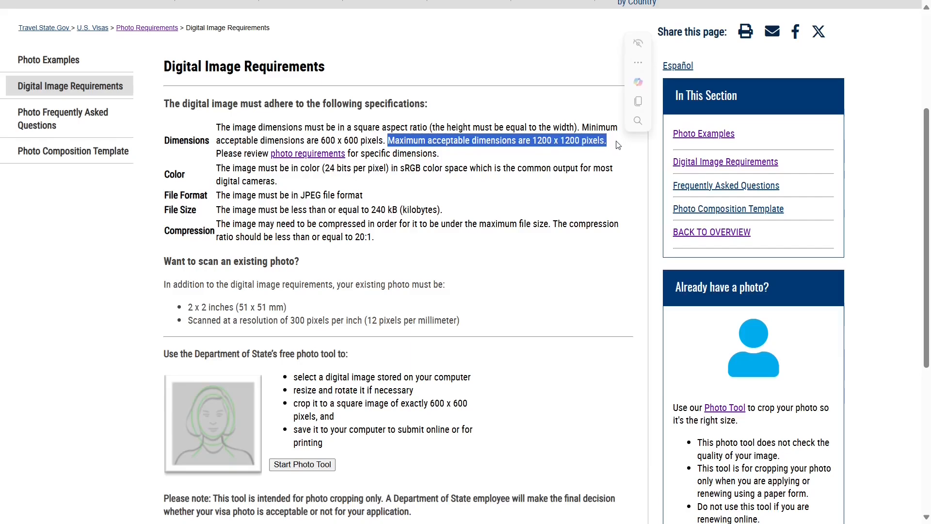
pyautogui.click(533, 194)
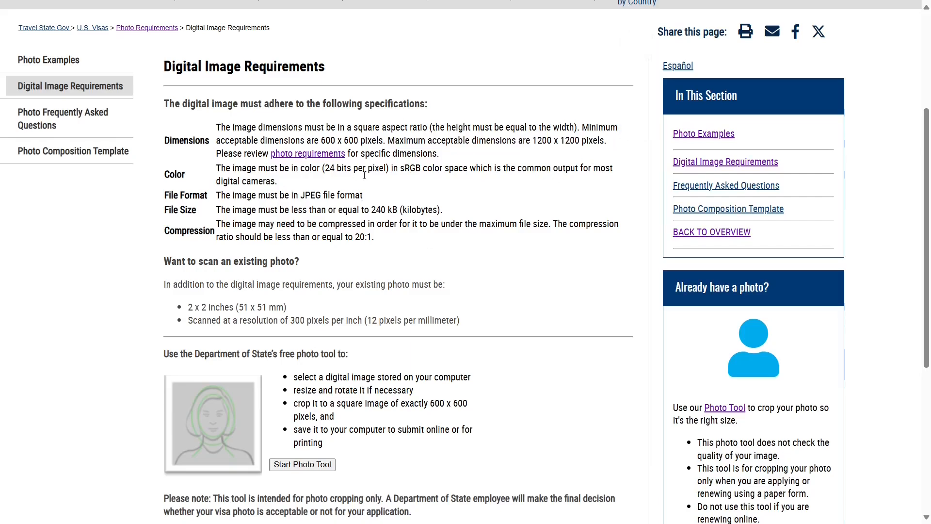
pyautogui.scroll(-2, 349, 265)
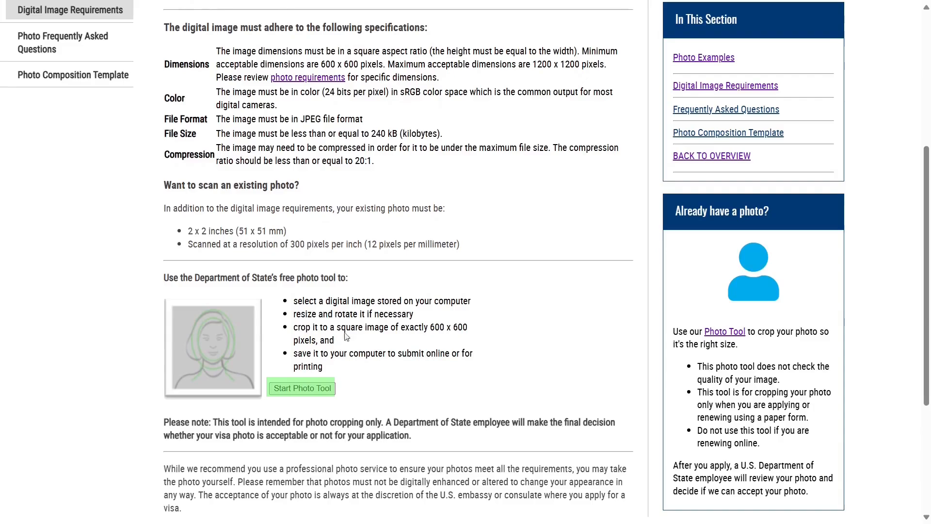
# - Launch the free photo cropping tool and look over its Choose a Photo to Begin screen
pyautogui.click(303, 390)
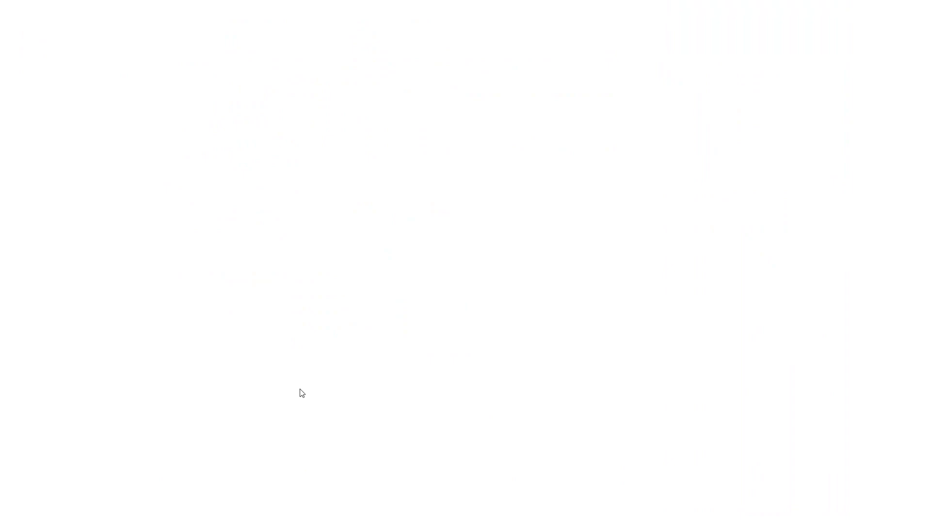
pyautogui.scroll(-1, 383, 377)
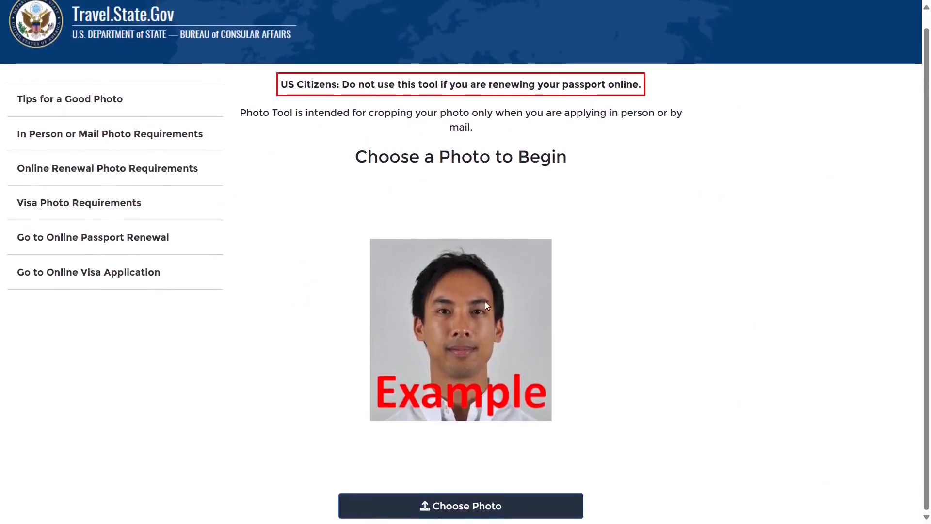
pyautogui.scroll(1, 379, 393)
pyautogui.scroll(-1, 379, 393)
pyautogui.scroll(1, 380, 393)
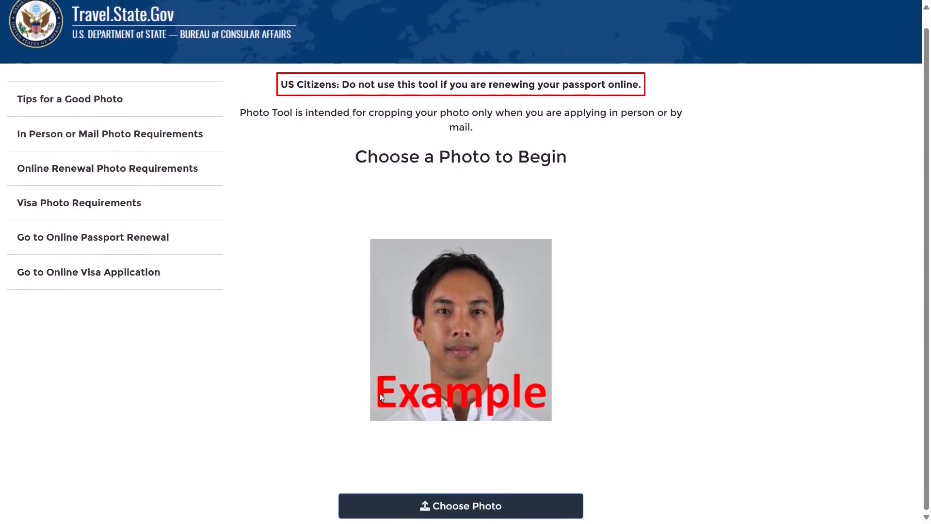
pyautogui.scroll(1, 380, 393)
pyautogui.scroll(-1, 379, 393)
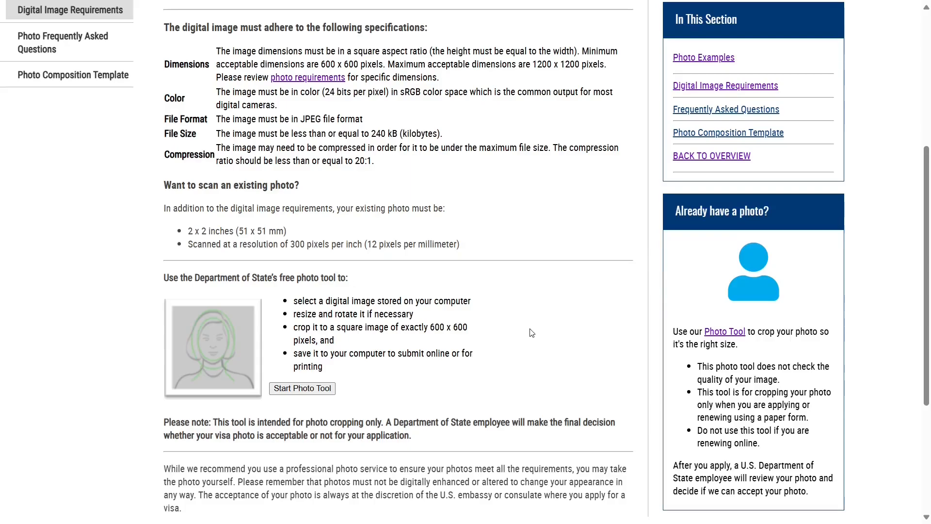
# - Go back to Digital Image Requirements, which notes the tool only crops images to 600 x 600 pixels
pyautogui.scroll(-1, 448, 338)
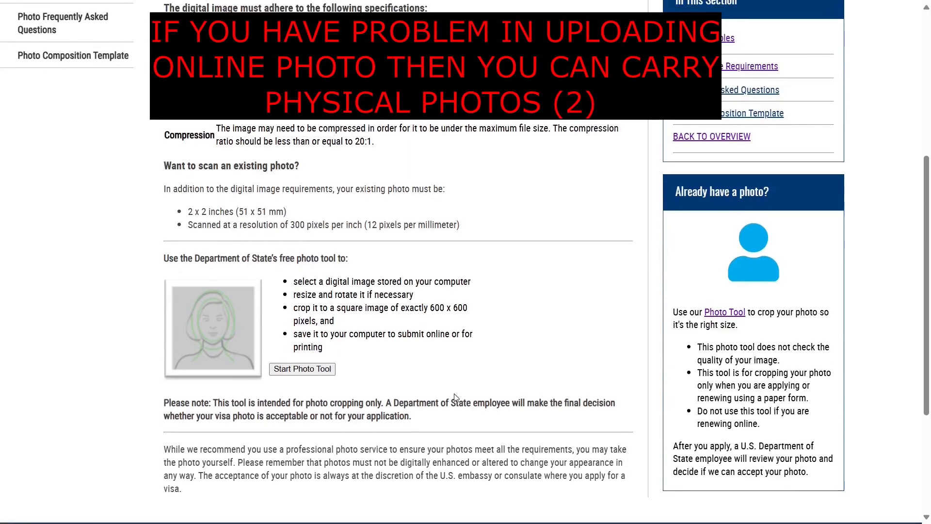
pyautogui.click(457, 421)
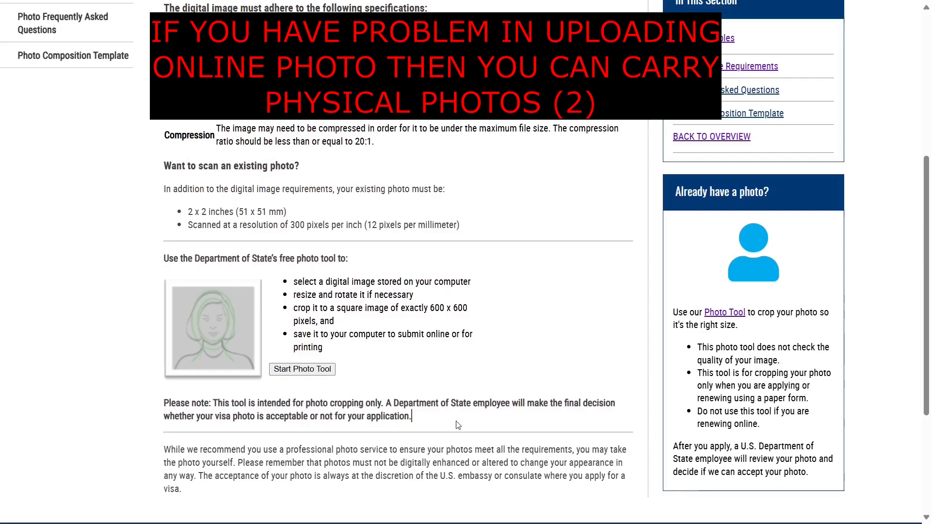
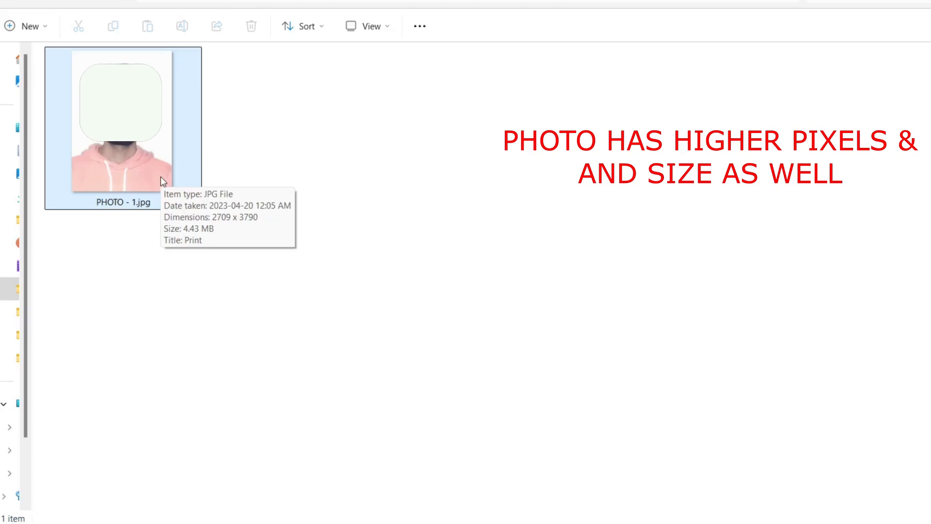
# - Crop PHOTO - 1.jpg in Photos to a 2709 x 2709 square framing head and shoulders, saving over the original
pyautogui.rightClick(161, 179)
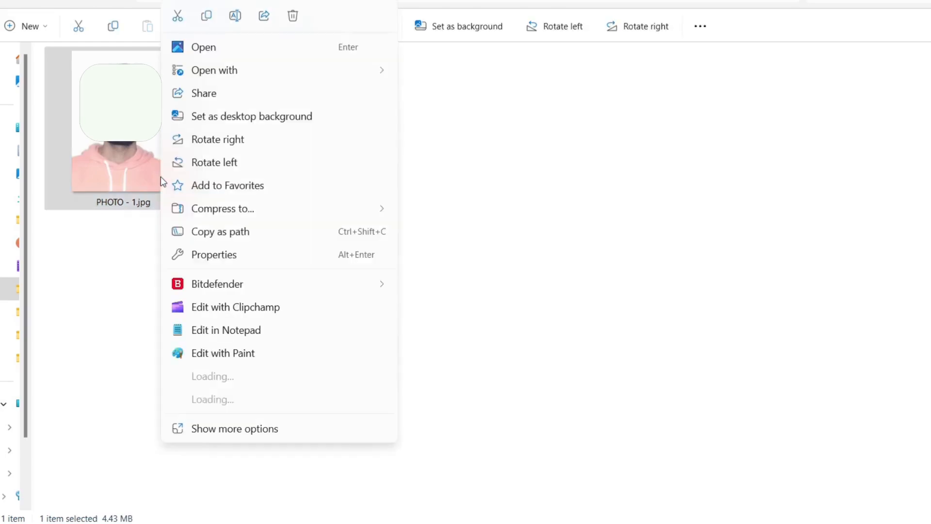
pyautogui.moveTo(264, 72)
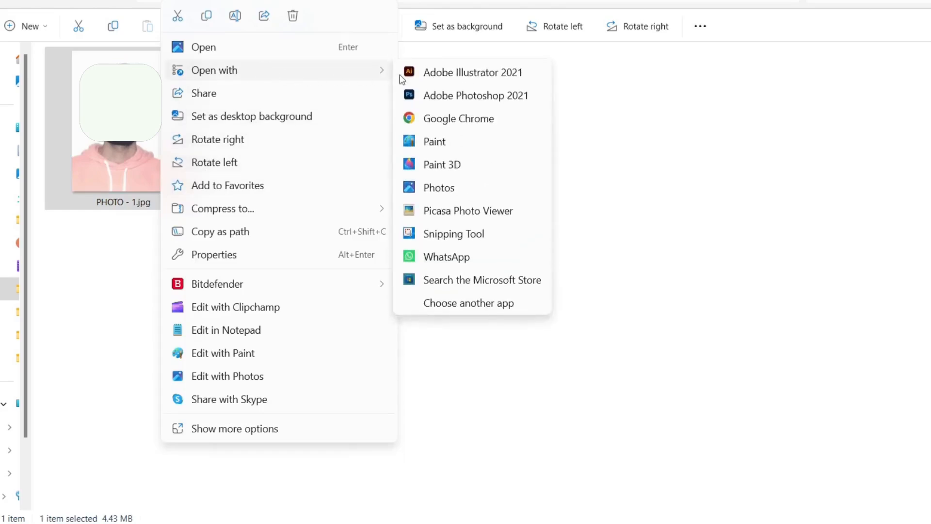
pyautogui.click(427, 192)
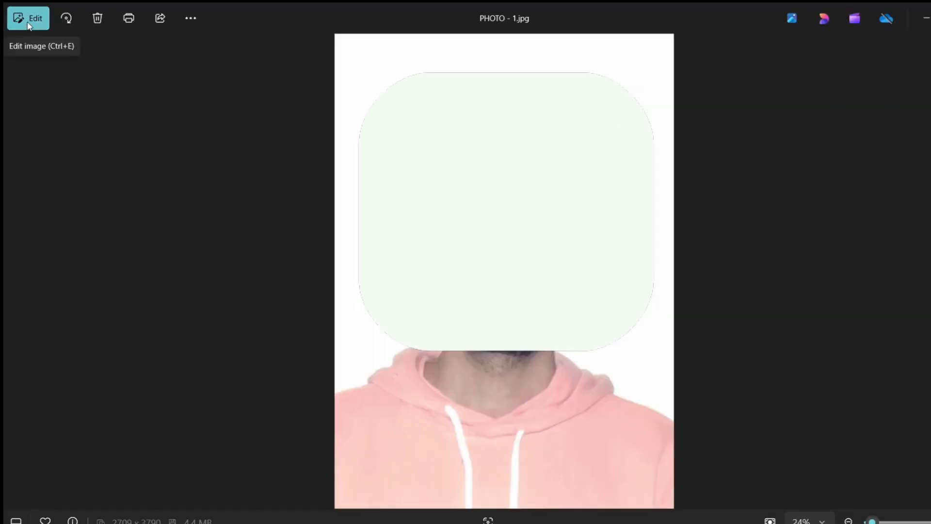
pyautogui.click(28, 19)
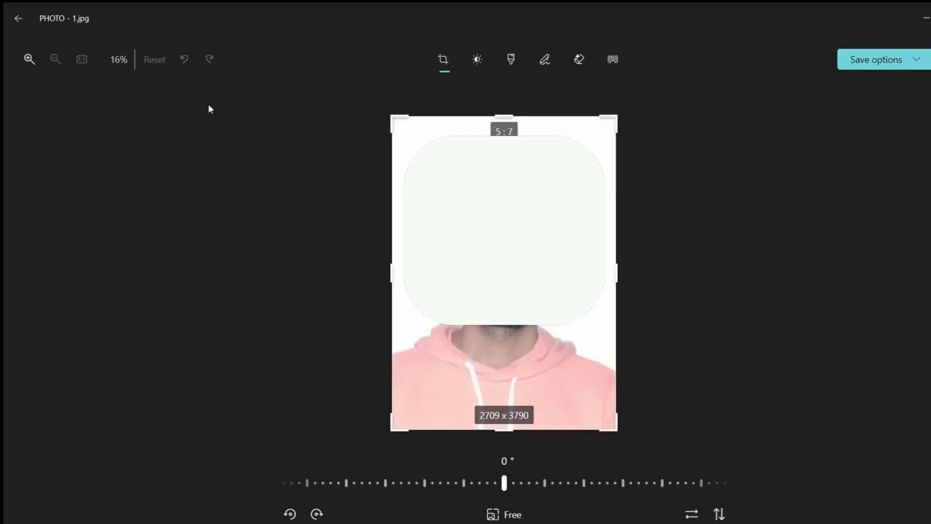
pyautogui.click(495, 517)
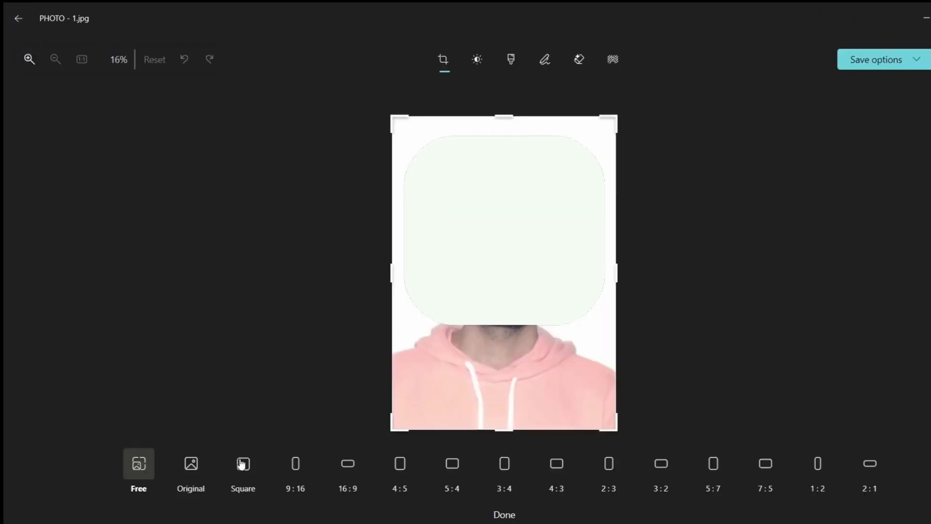
pyautogui.click(243, 463)
pyautogui.scroll(1, 584, 331)
pyautogui.scroll(-1, 584, 331)
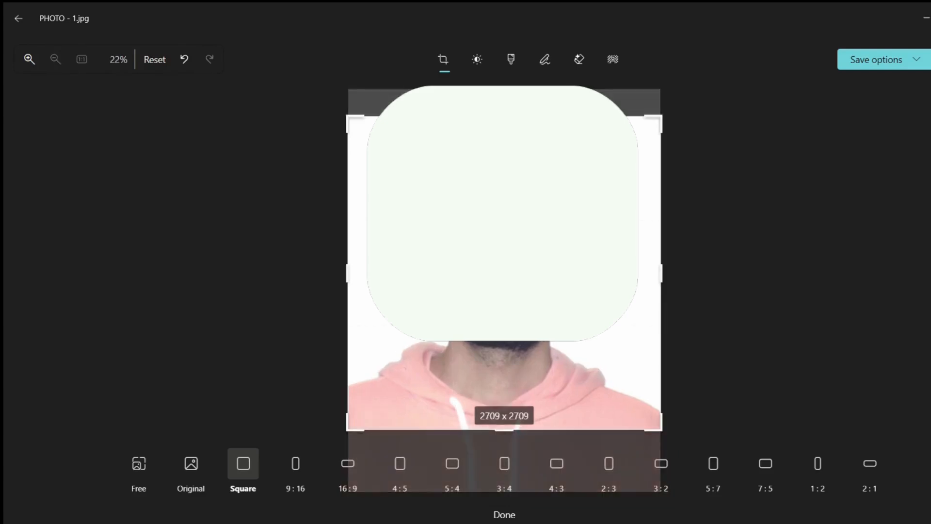
pyautogui.moveTo(584, 331); pyautogui.dragTo(585, 361)
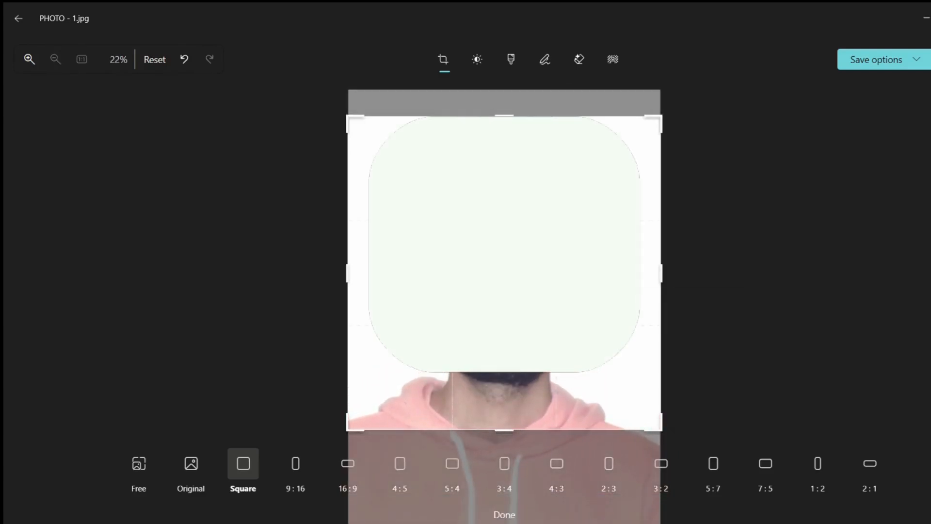
pyautogui.click(878, 60)
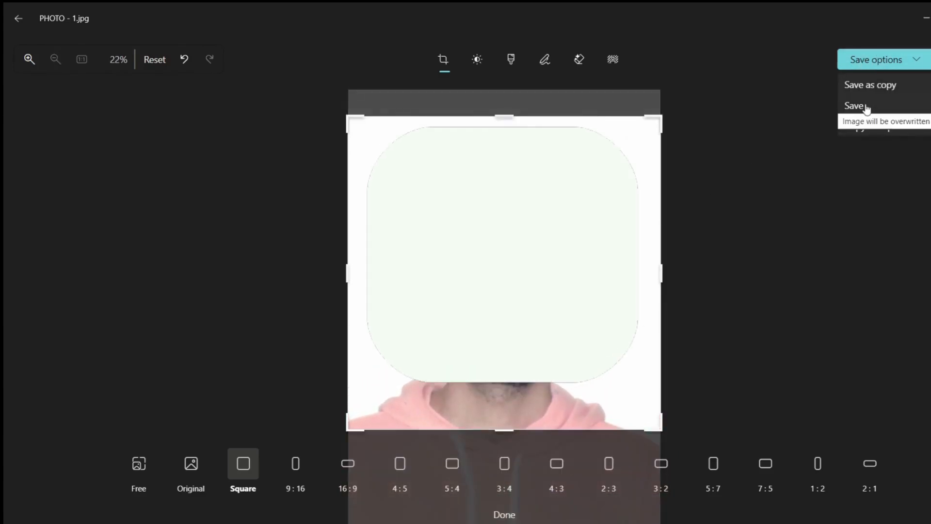
pyautogui.click(854, 105)
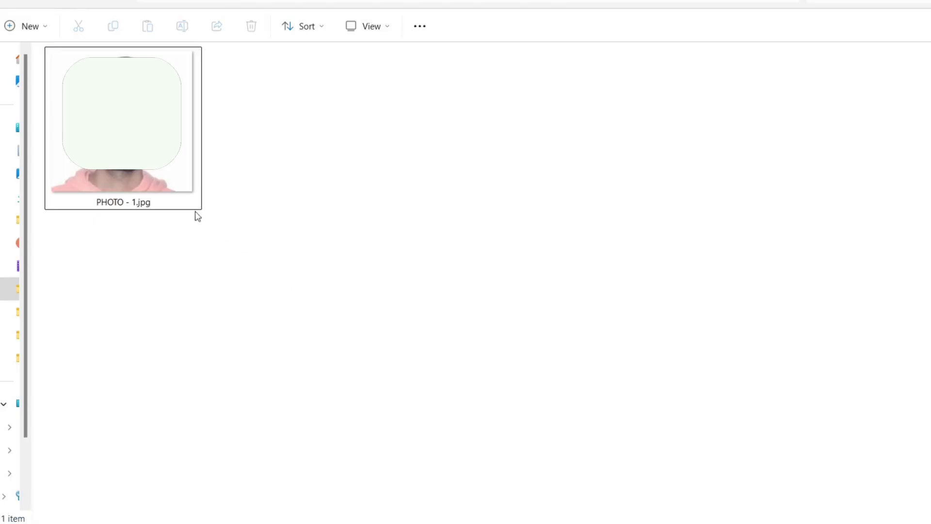
# - Open the cropped PHOTO - 1.jpg in Microsoft Paint
pyautogui.click(180, 196)
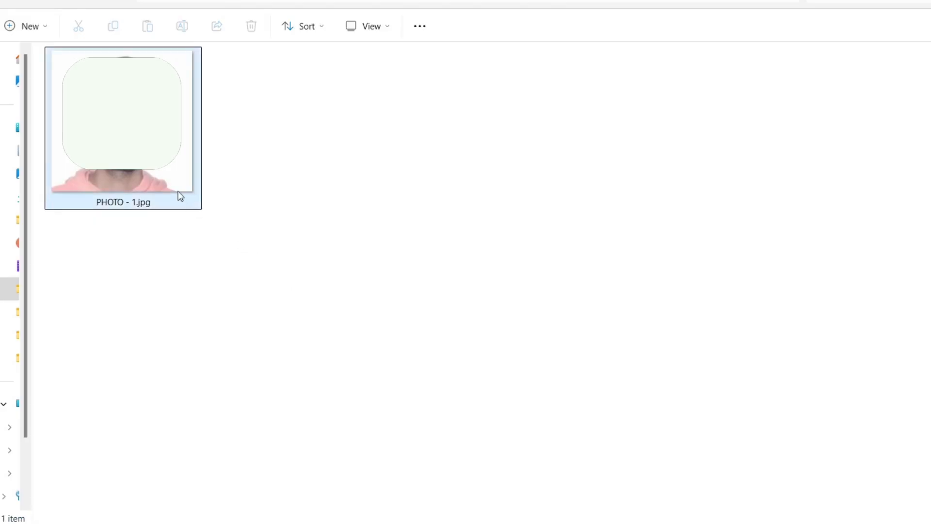
pyautogui.moveTo(180, 196)
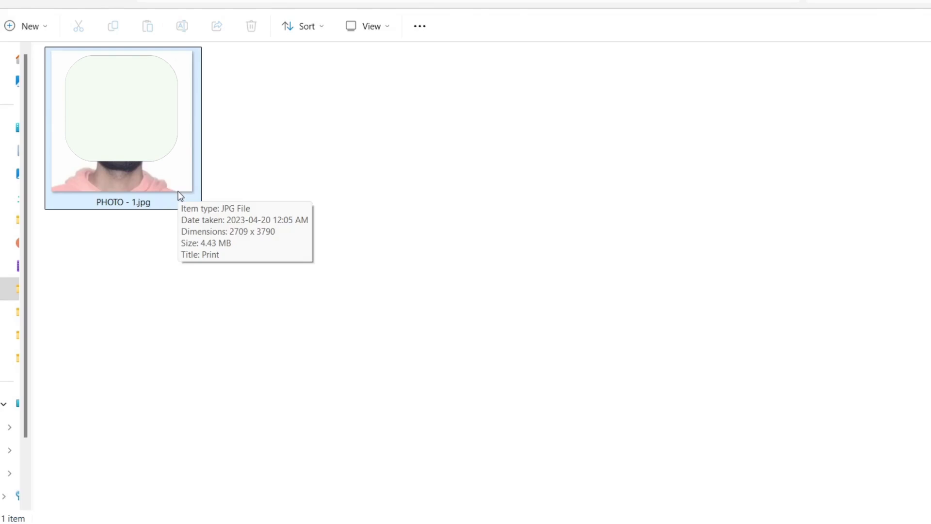
pyautogui.rightClick(165, 186)
pyautogui.moveTo(262, 77)
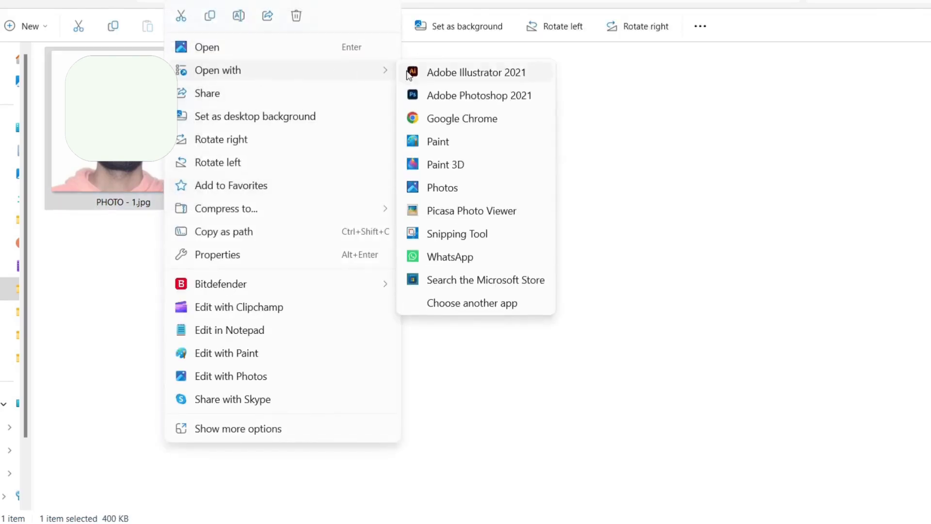
pyautogui.click(438, 142)
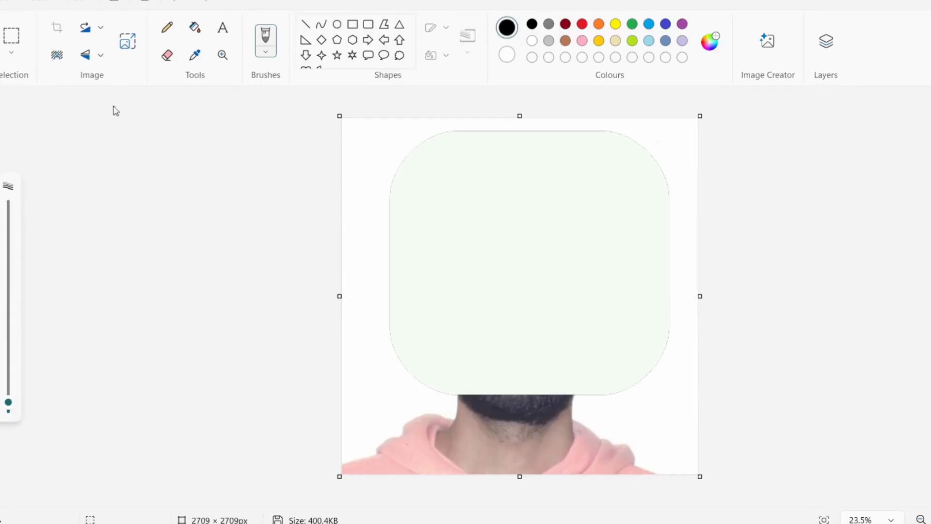
# - Resize the photo to 1000 x 1000 pixels and save it (102 KB)
pyautogui.click(128, 41)
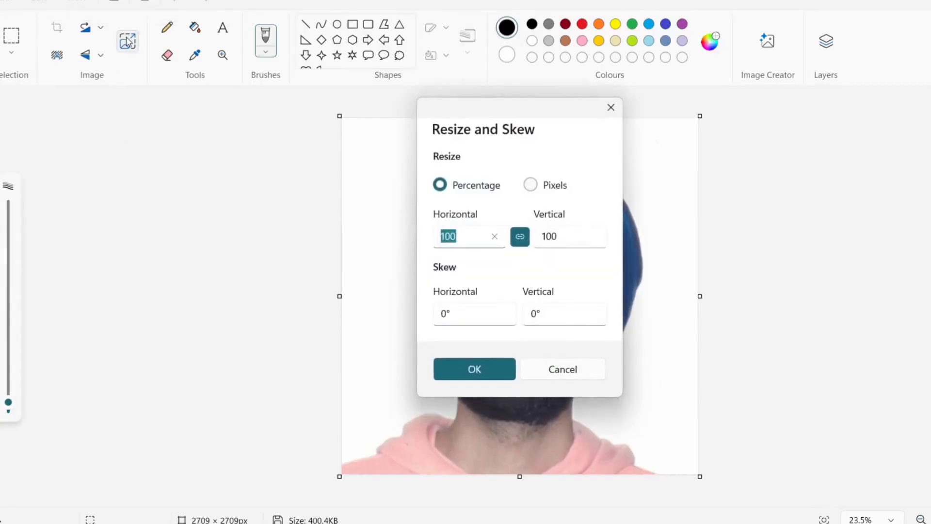
pyautogui.click(463, 239)
pyautogui.click(531, 184)
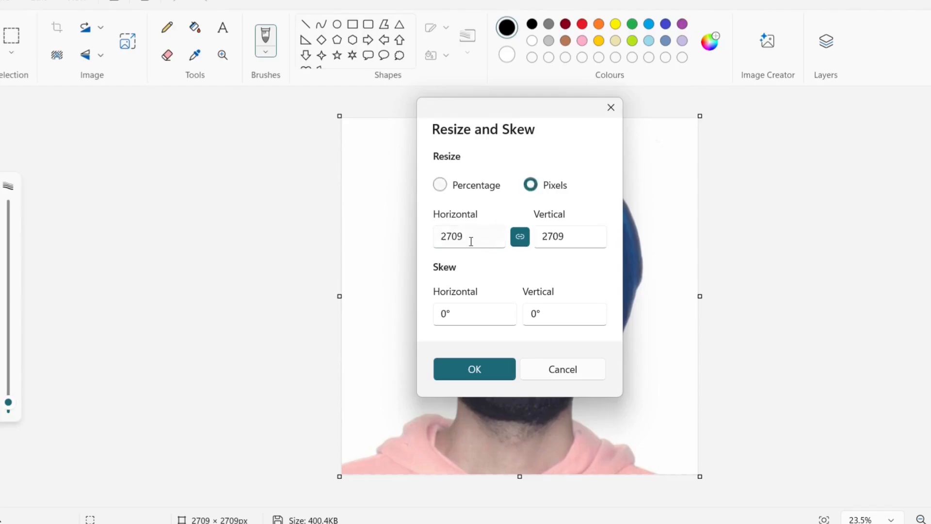
pyautogui.click(471, 241)
pyautogui.doubleClick(470, 241)
pyautogui.write('1')
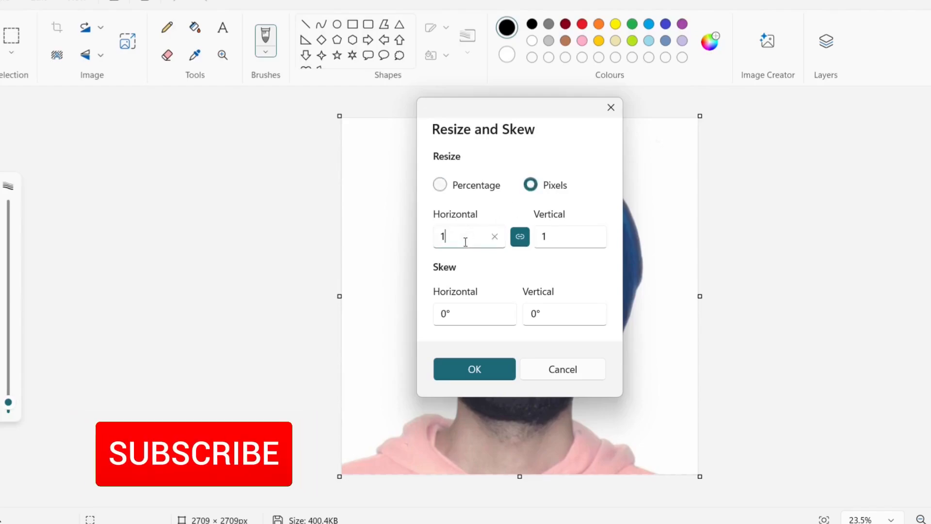
pyautogui.write('000')
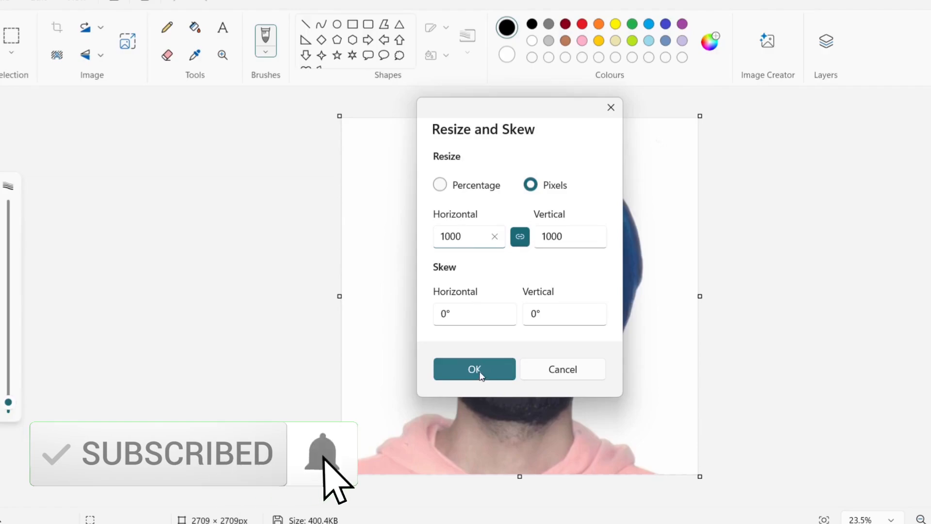
pyautogui.click(477, 371)
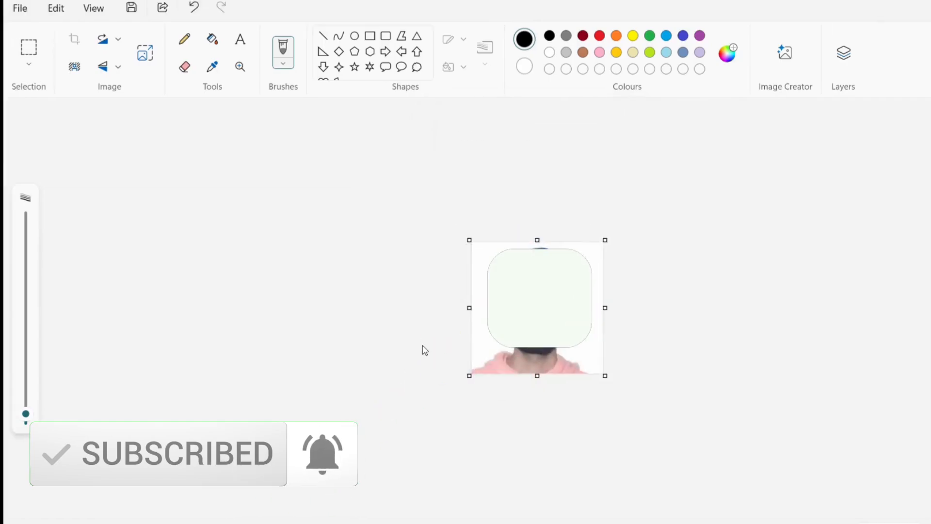
pyautogui.click(27, 10)
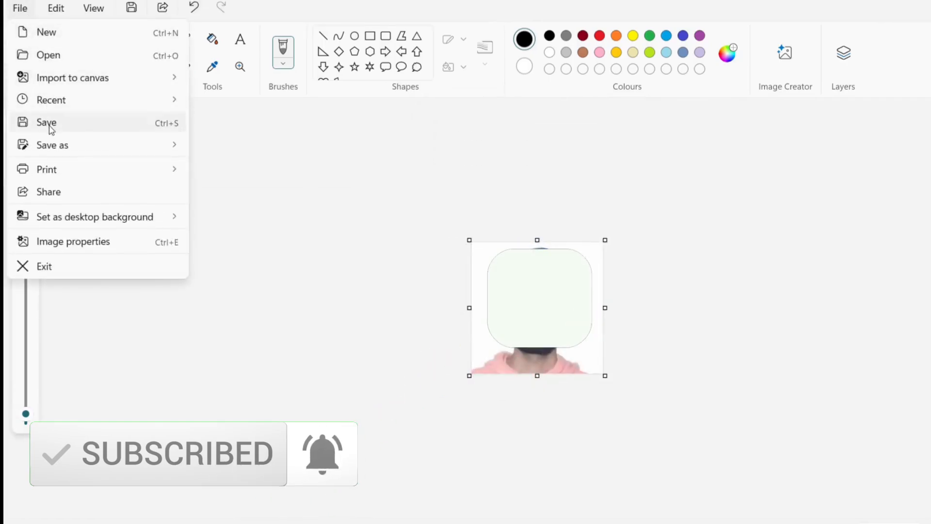
pyautogui.click(50, 123)
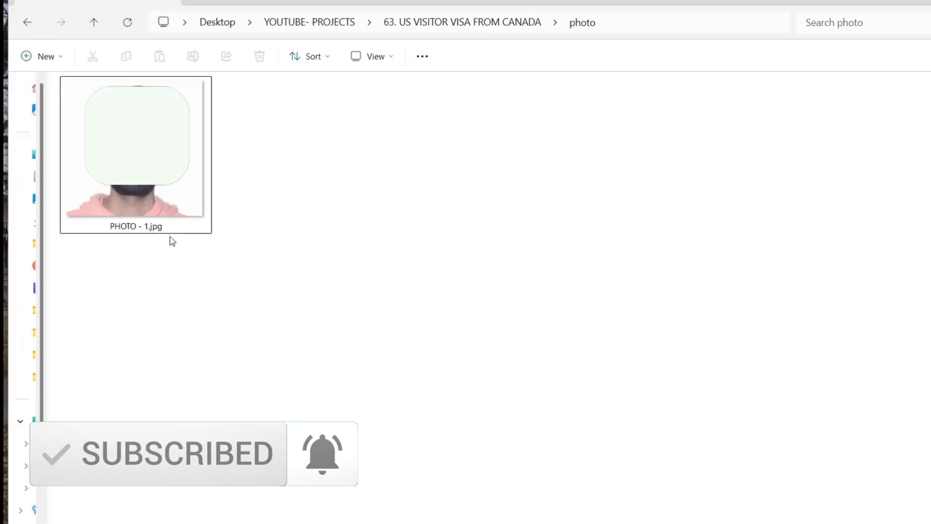
pyautogui.moveTo(168, 226)
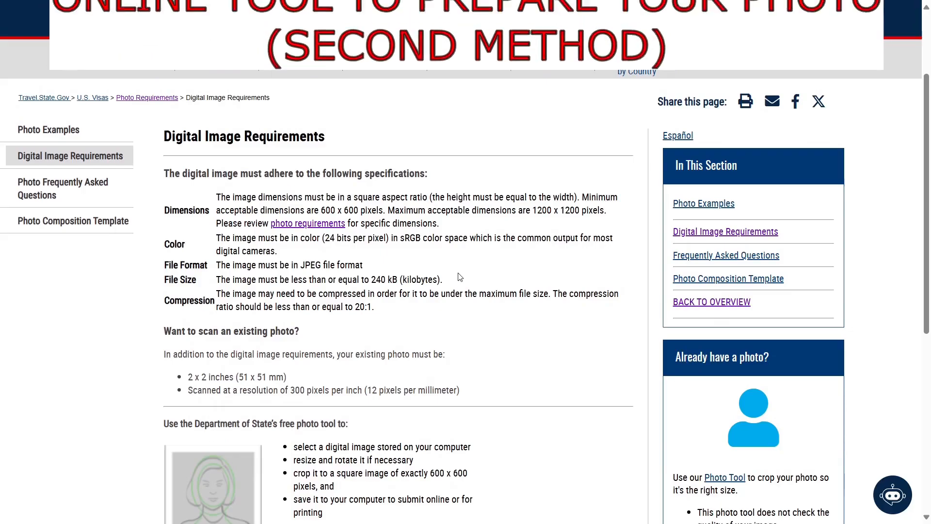
# - Load PHOTO-2.jpg into the Photo Tool, accept its automatic crop, and download cropped-PHOTO-2.jpg
pyautogui.scroll(-4, 459, 277)
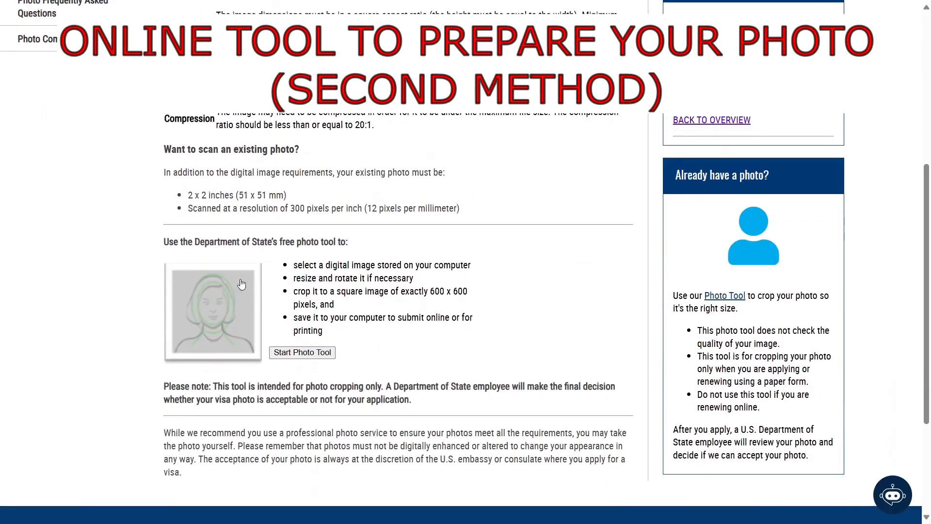
pyautogui.click(285, 352)
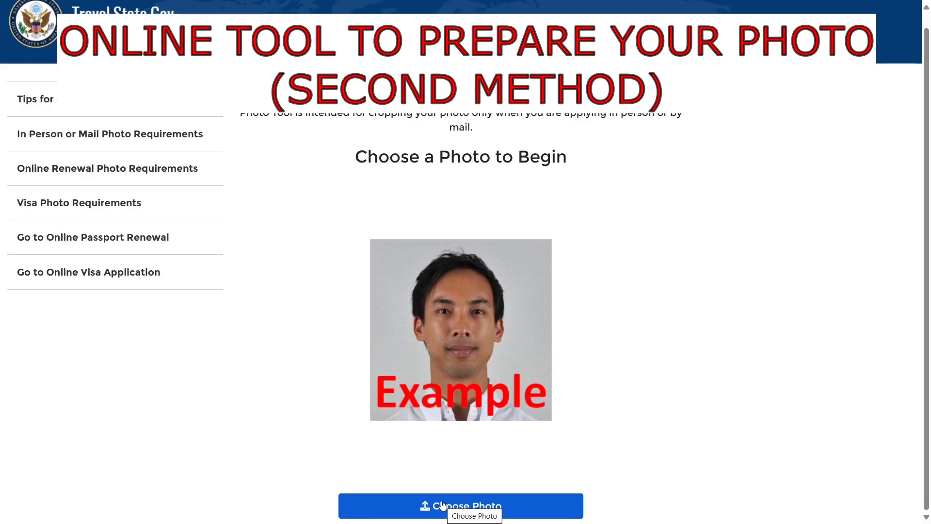
pyautogui.click(479, 506)
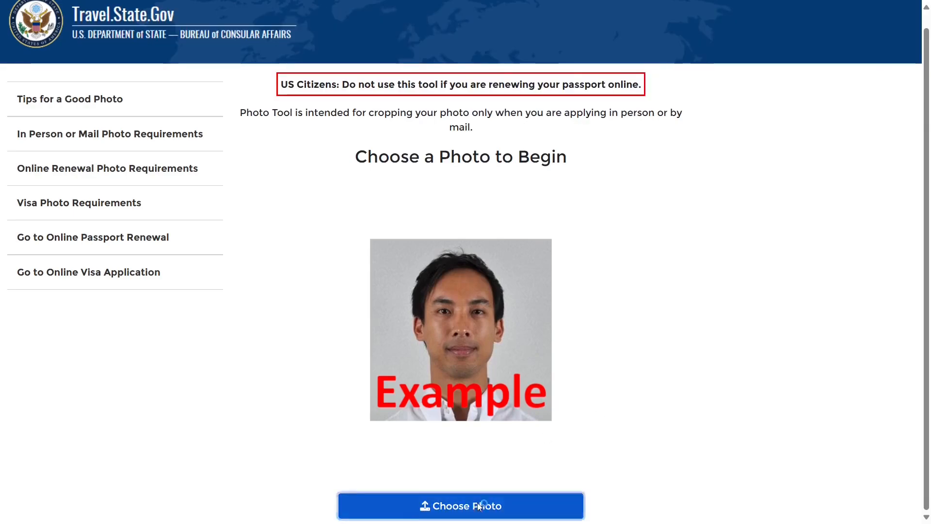
pyautogui.doubleClick(171, 85)
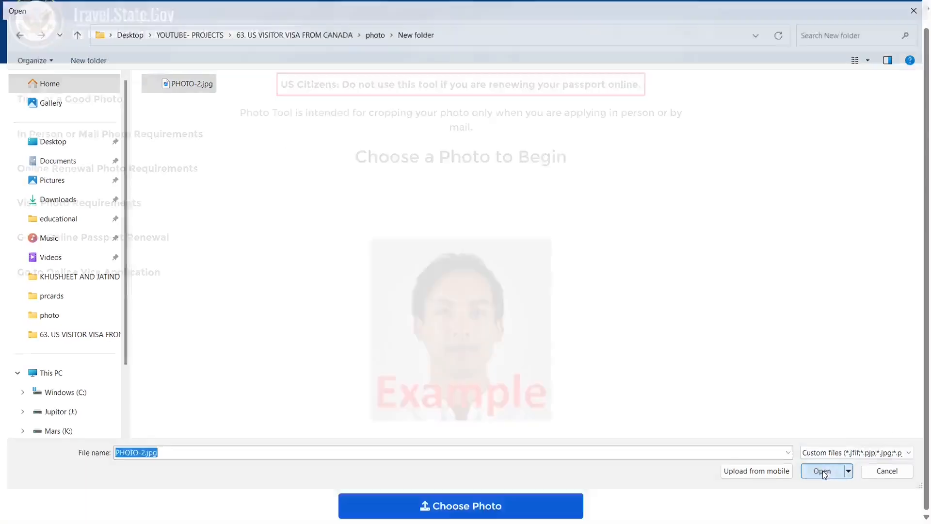
pyautogui.scroll(-2, 461, 262)
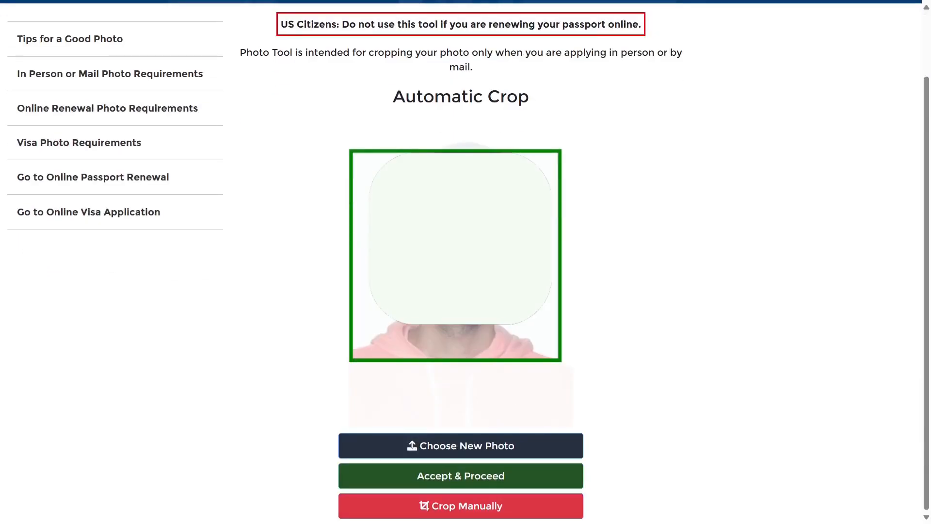
pyautogui.click(478, 479)
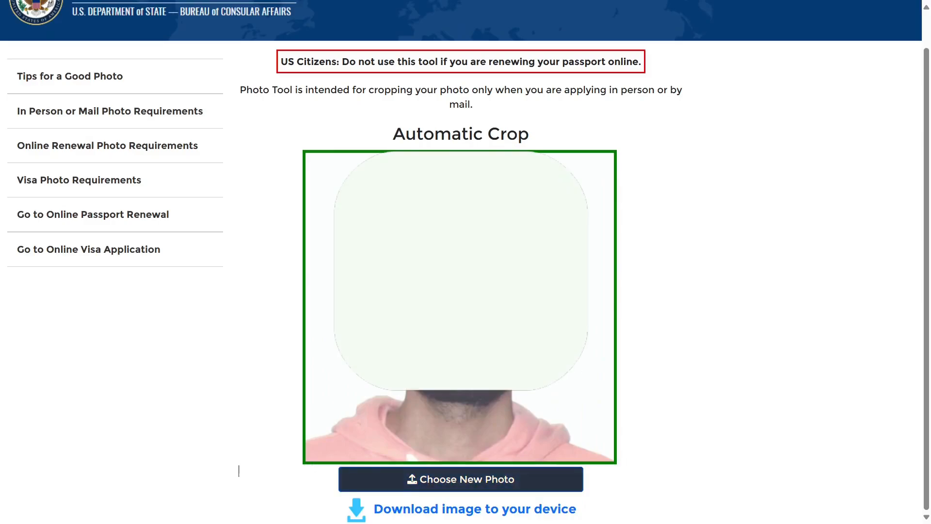
pyautogui.click(469, 513)
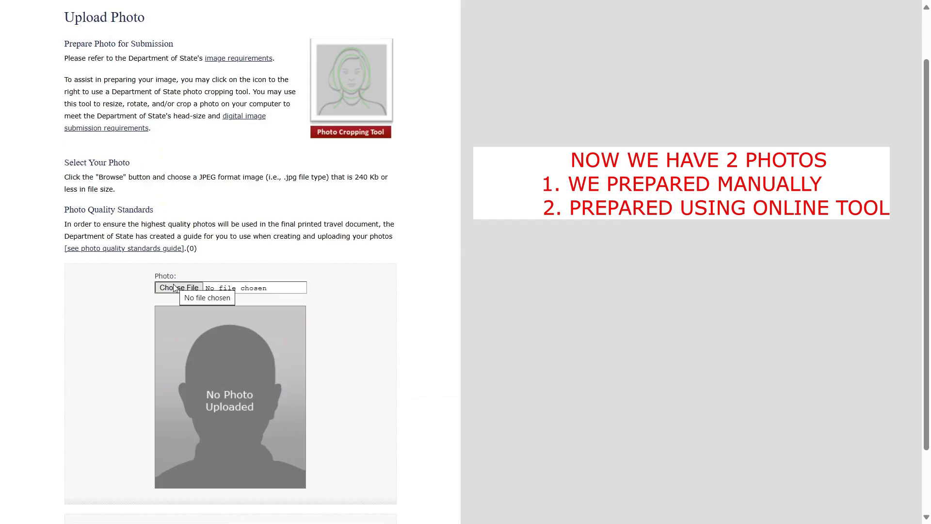
# - Upload PHOTO - 1.jpg, pass the photo quality check, and continue using it
pyautogui.click(174, 288)
pyautogui.click(193, 102)
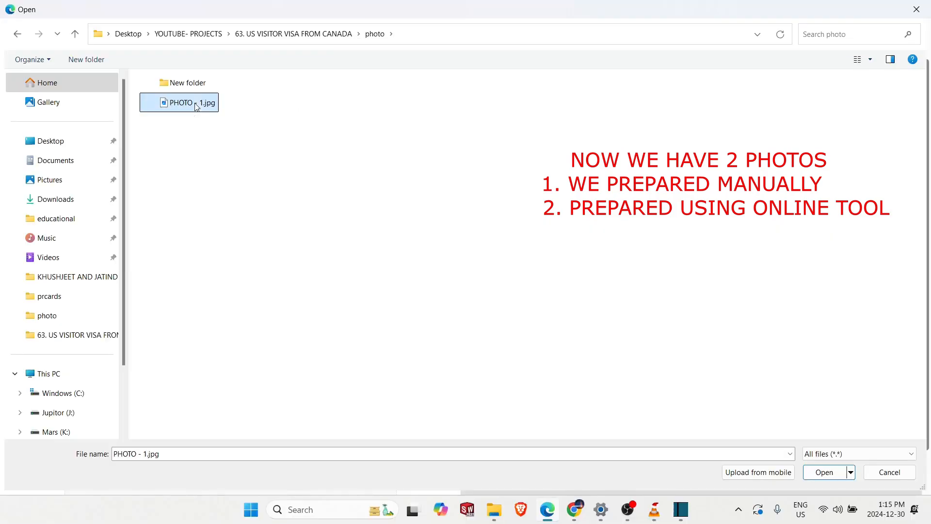
pyautogui.click(827, 472)
pyautogui.scroll(-2, 252, 280)
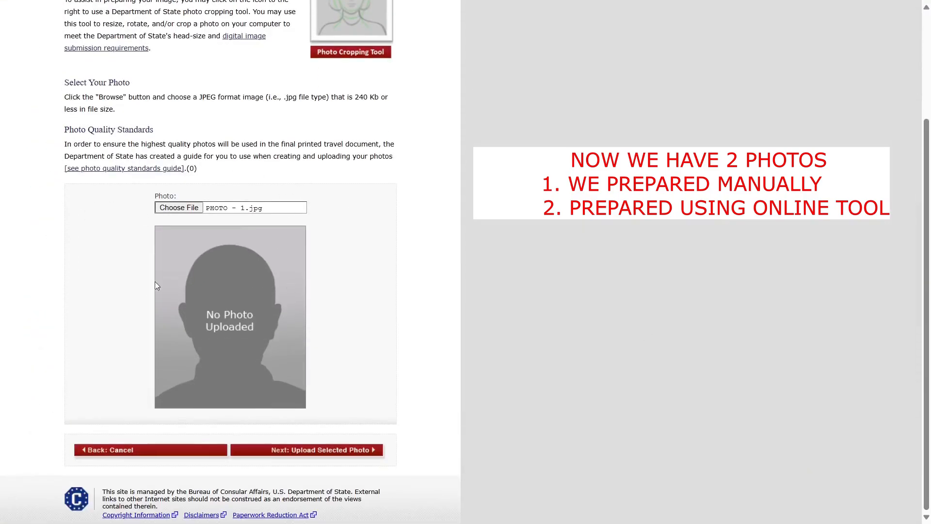
pyautogui.click(298, 450)
pyautogui.moveTo(61, 79); pyautogui.dragTo(249, 79)
pyautogui.click(208, 125)
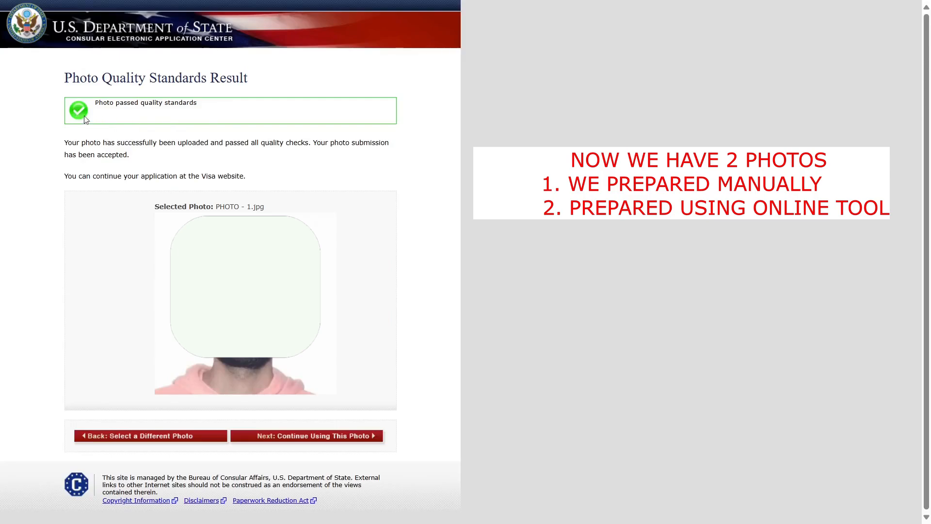
pyautogui.click(345, 436)
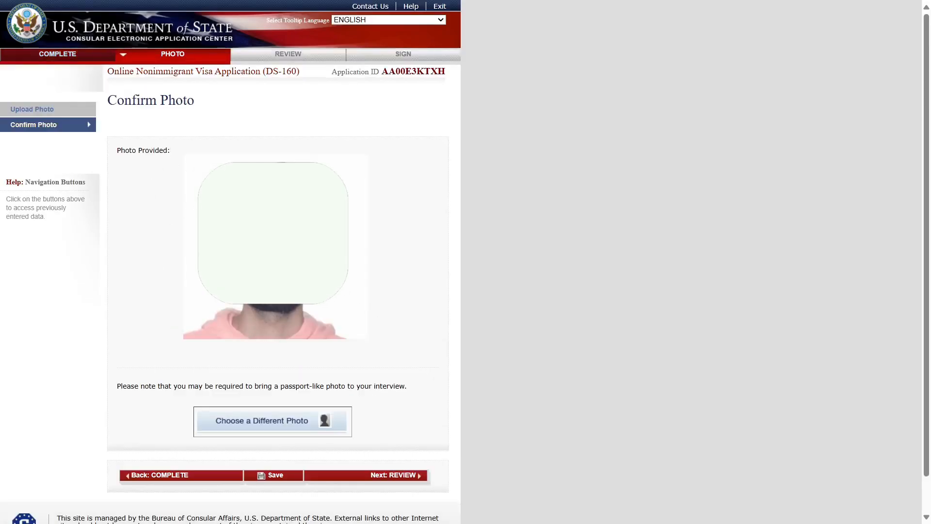
# - Review the Travel, U.S. Contact, Family, Work/Education, Security and Location pages, reaching Sign and Submit
pyautogui.click(379, 475)
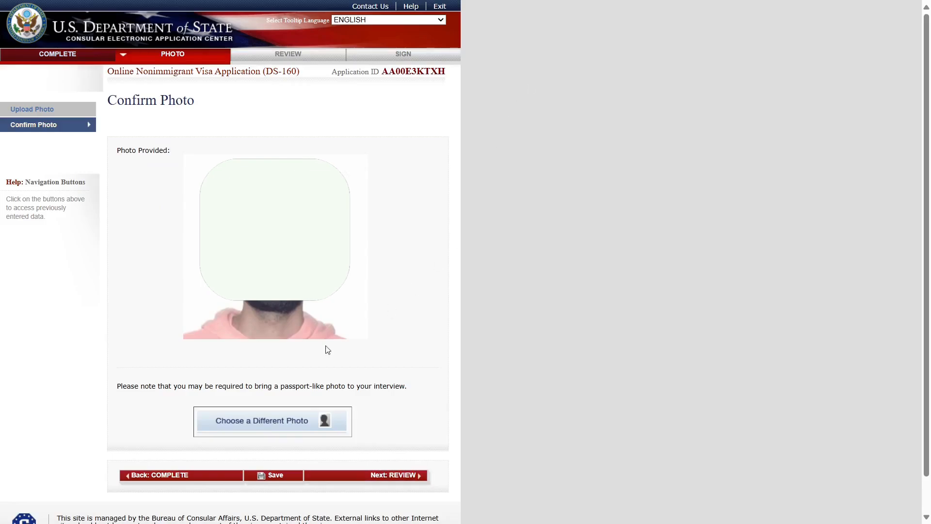
pyautogui.scroll(-3, 337, 406)
pyautogui.scroll(-9, 337, 407)
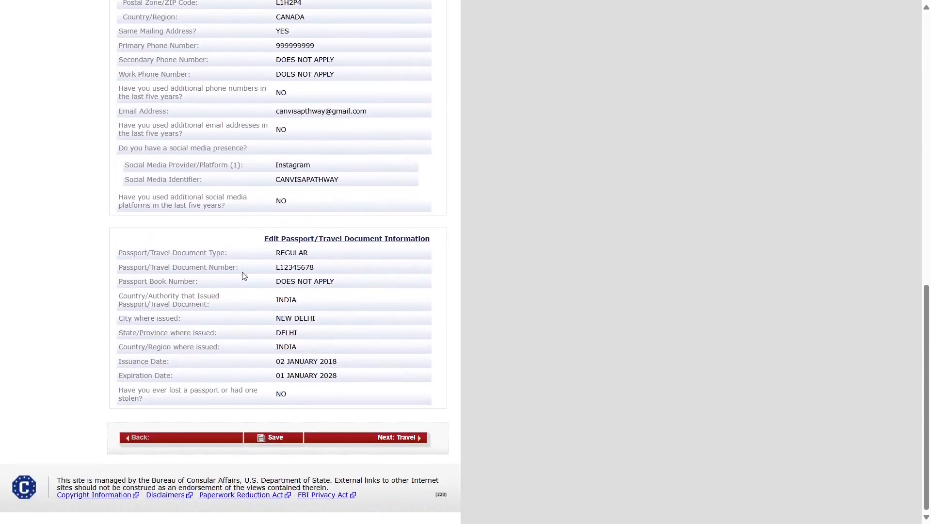
pyautogui.scroll(12, 243, 274)
pyautogui.scroll(-12, 365, 228)
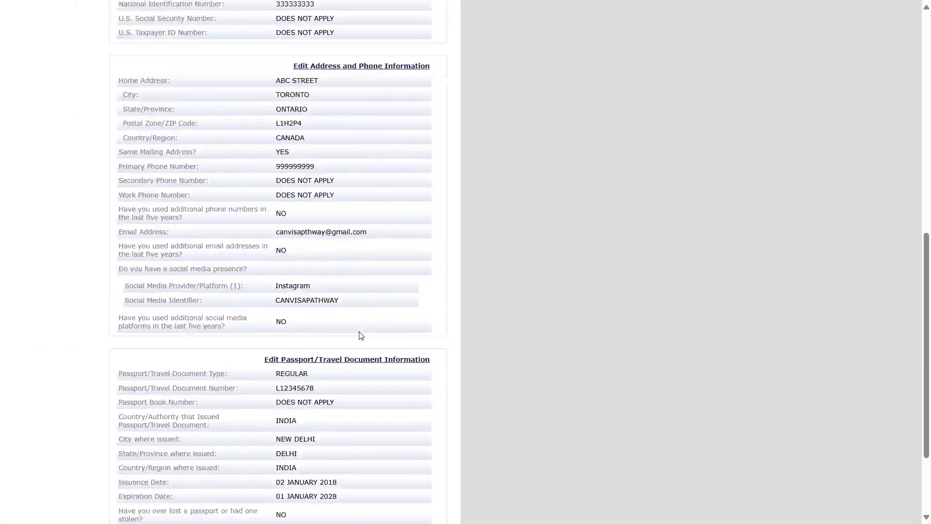
pyautogui.click(395, 439)
pyautogui.click(388, 420)
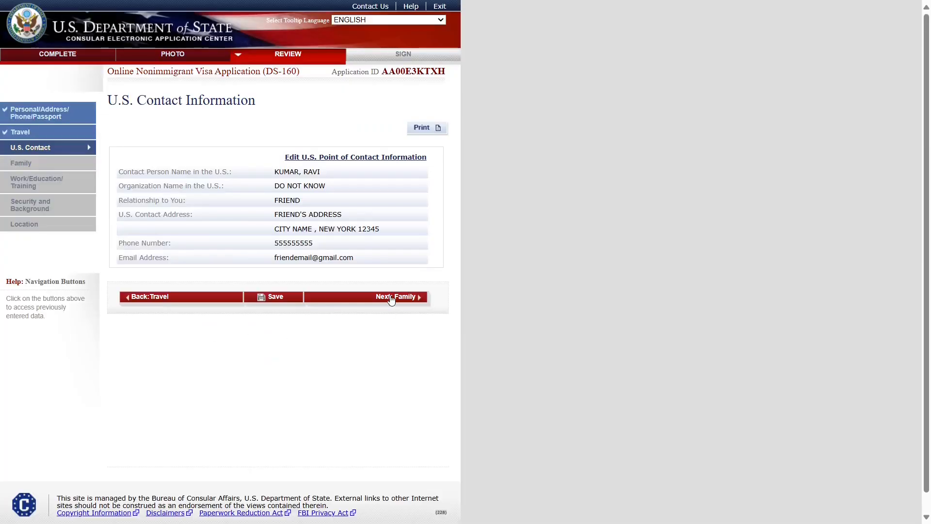
pyautogui.click(392, 298)
pyautogui.click(388, 423)
pyautogui.scroll(-20, 485, 315)
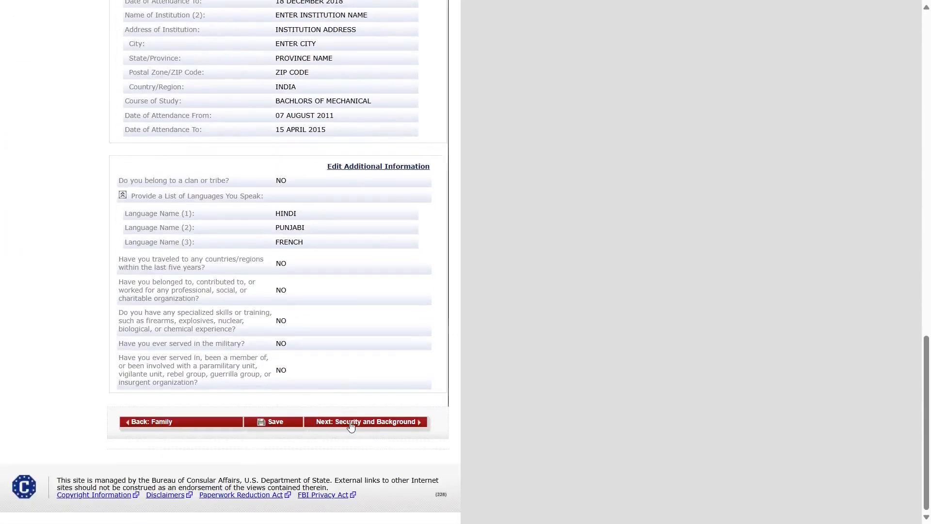
pyautogui.click(351, 422)
pyautogui.scroll(-15, 436, 343)
pyautogui.click(345, 418)
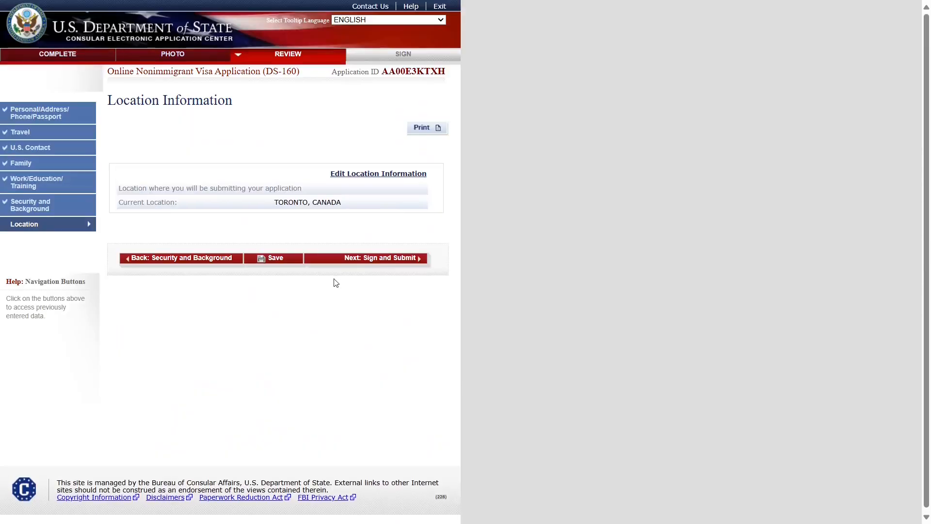
pyautogui.click(367, 259)
# - Sign and submit the DS-160, then view the CEAC confirmation email in Gmail
pyautogui.scroll(-14, 203, 237)
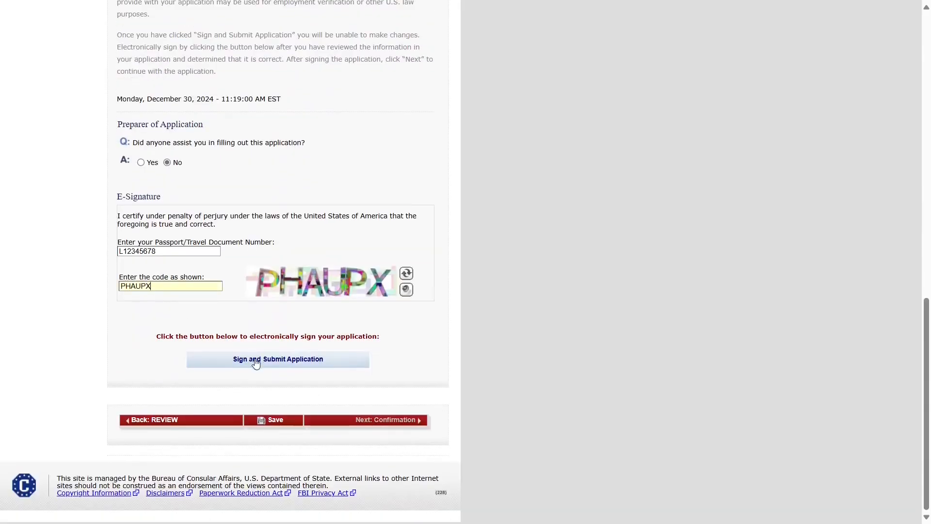
pyautogui.click(256, 365)
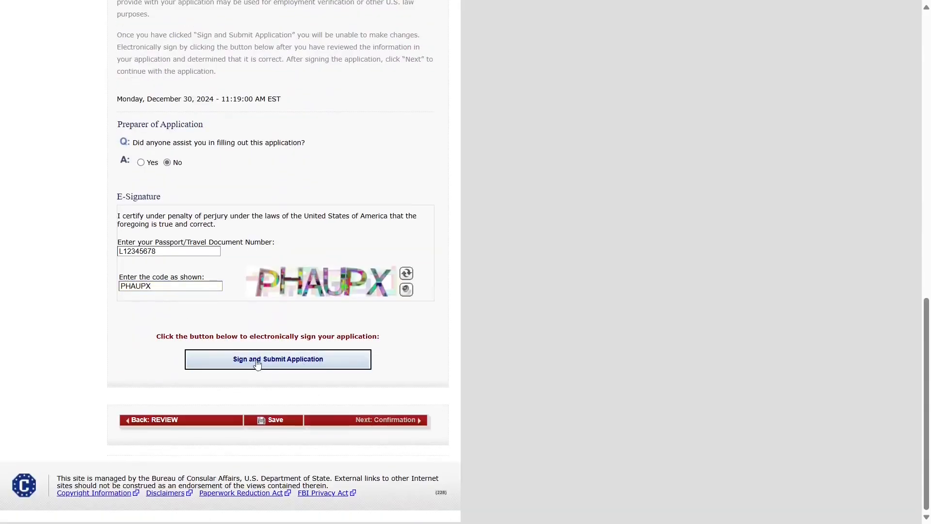
pyautogui.click(398, 418)
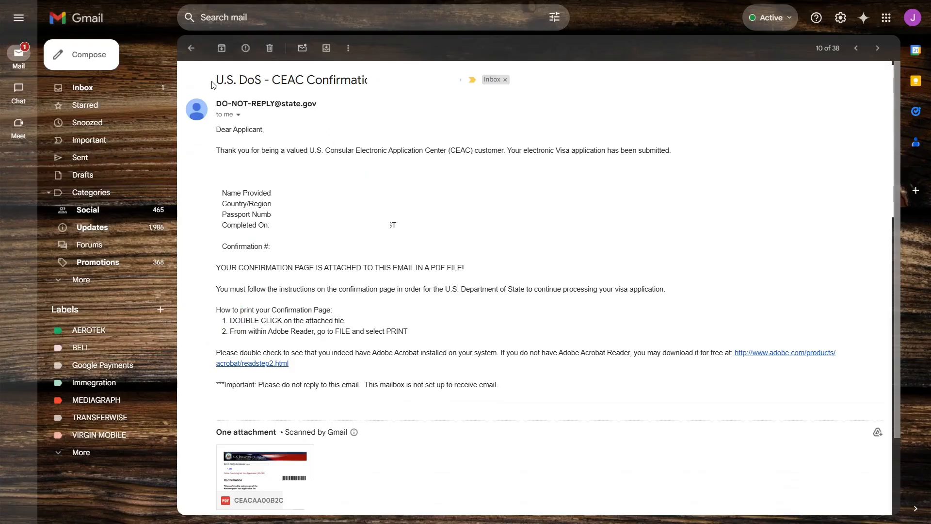
pyautogui.moveTo(212, 85); pyautogui.dragTo(368, 80)
# - Clear the subject selection and locate the attached DS-160 confirmation PDF
pyautogui.click(286, 135)
pyautogui.moveTo(280, 461)
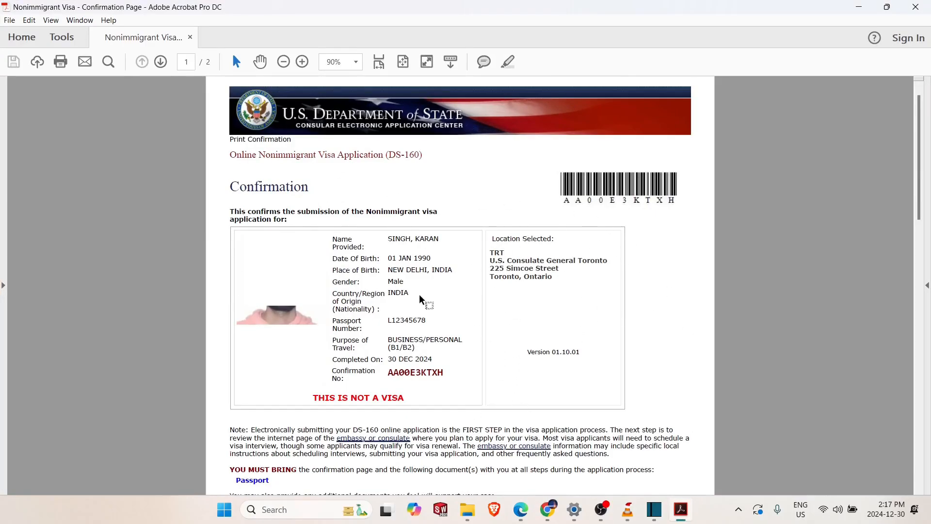
# - Read through the DS-160 confirmation PDF in Acrobat
pyautogui.scroll(-3, 420, 297)
pyautogui.scroll(4, 420, 296)
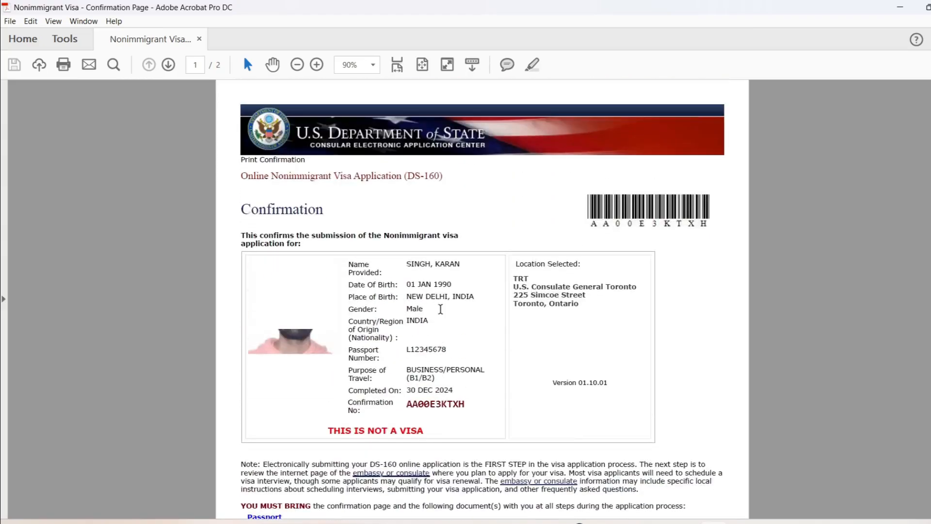
pyautogui.doubleClick(307, 212)
pyautogui.click(394, 218)
pyautogui.scroll(-1, 441, 315)
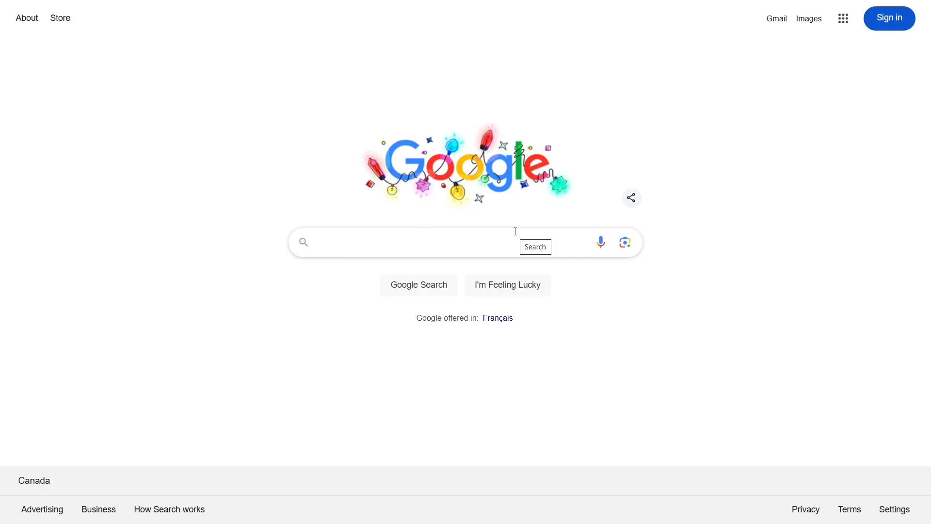
# - Search 'us visa appointment login' and open the U.S. Visa Info - Canada result
pyautogui.click(517, 236)
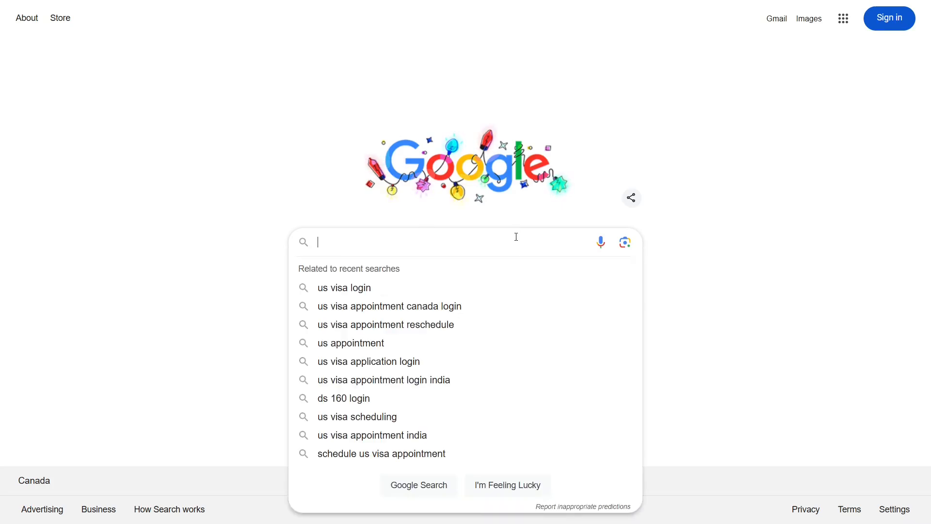
pyautogui.write('us visa appointment login')
pyautogui.press('Return')
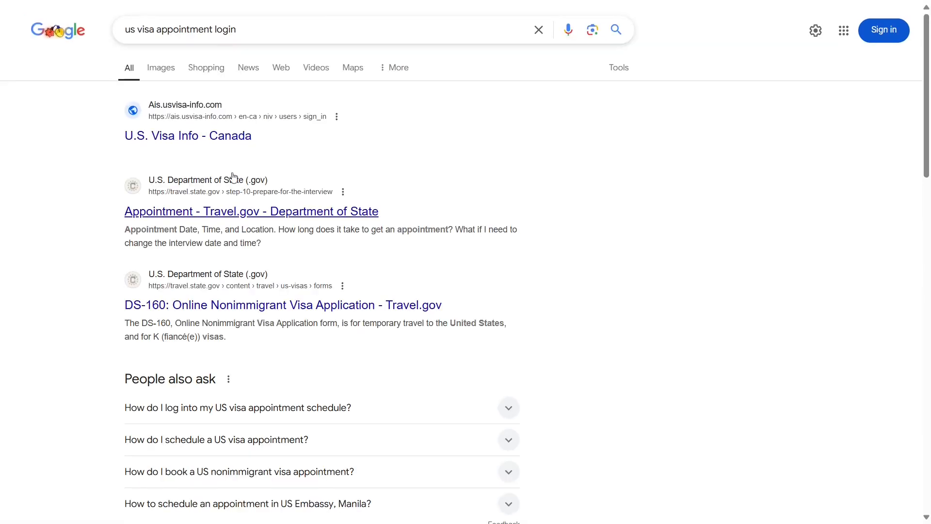
pyautogui.click(212, 137)
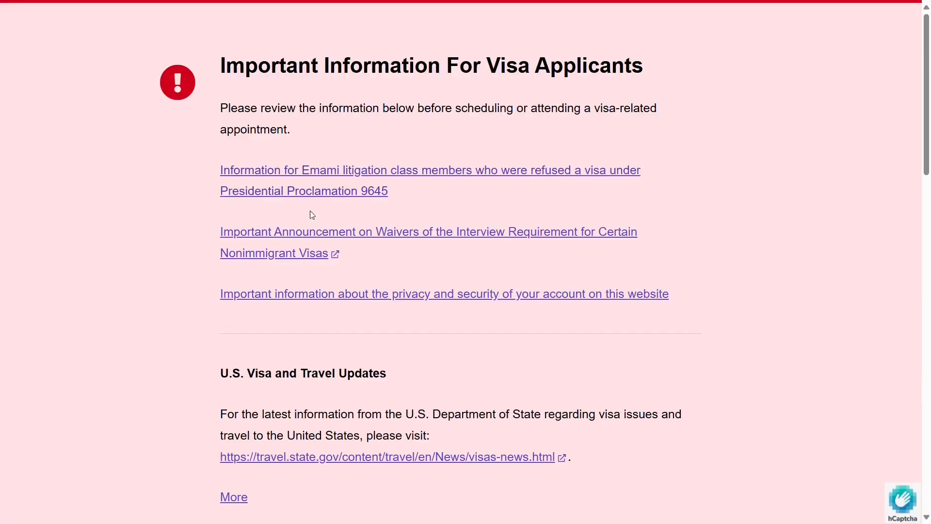
# - Scroll down to the Sign In / Create a New Account section of the Canada page
pyautogui.scroll(-9, 331, 220)
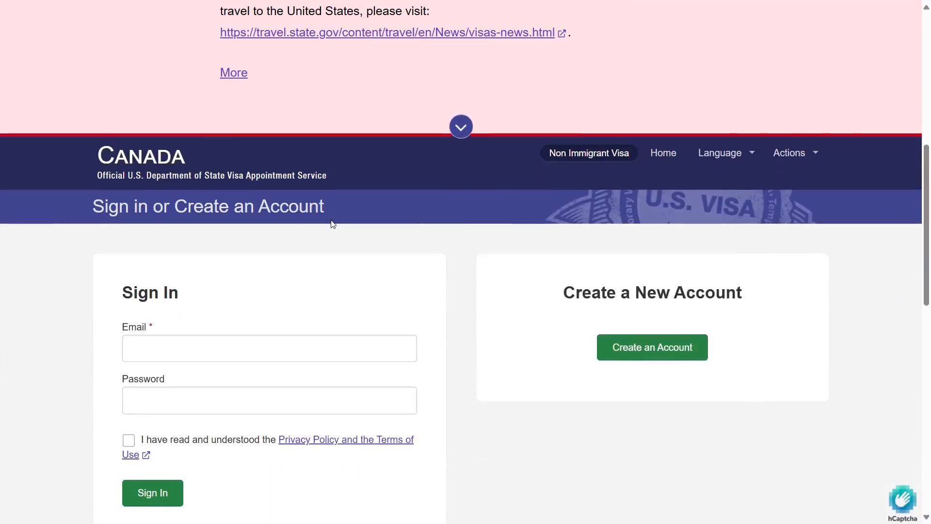
pyautogui.scroll(-3, 333, 223)
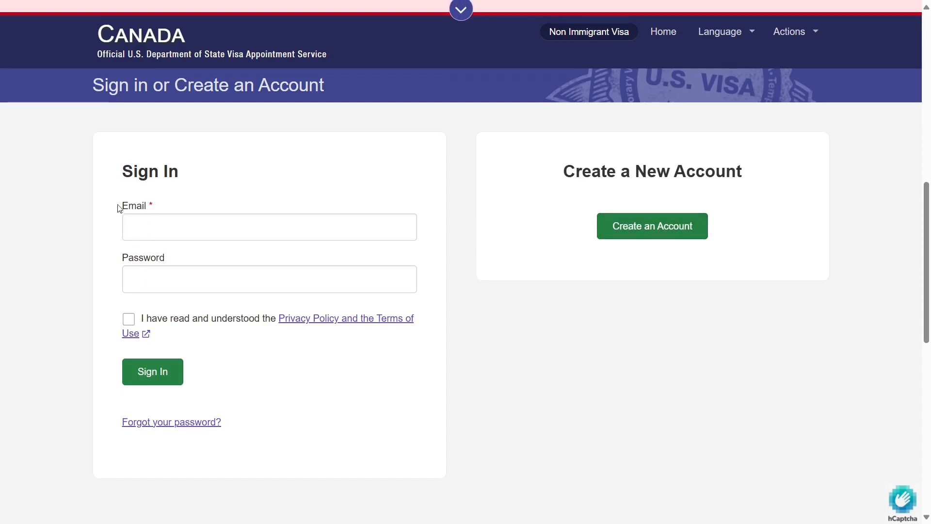
pyautogui.moveTo(122, 168); pyautogui.dragTo(165, 199)
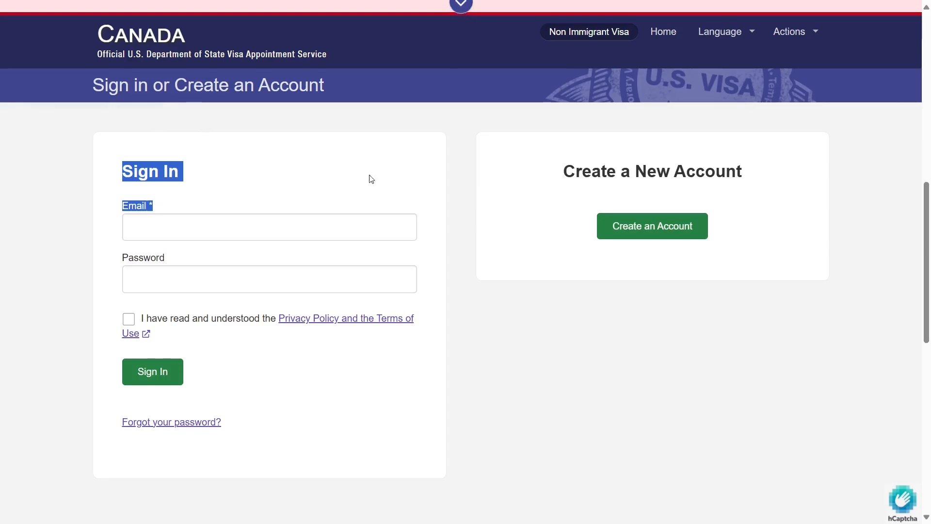
pyautogui.click(412, 184)
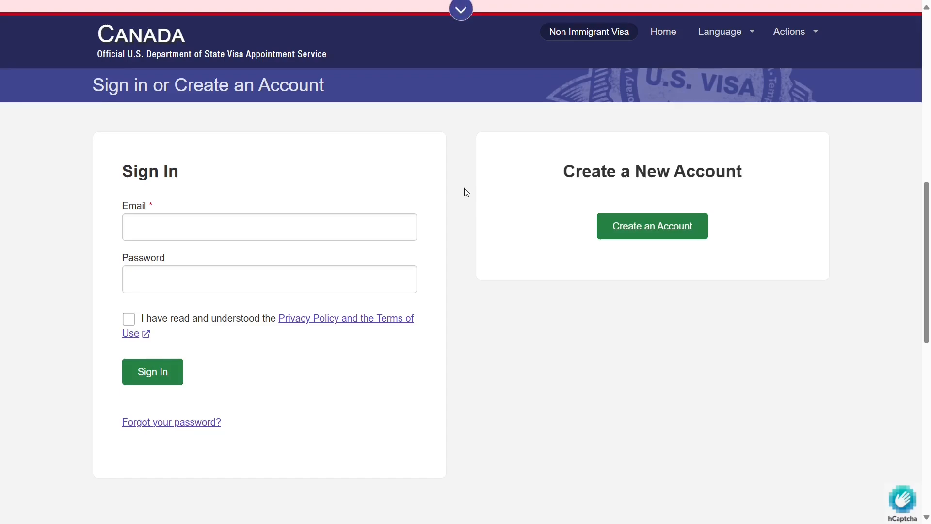
# - Choose non-Canadian resident of Canada with DS-160 completed and continue to signup
pyautogui.click(635, 235)
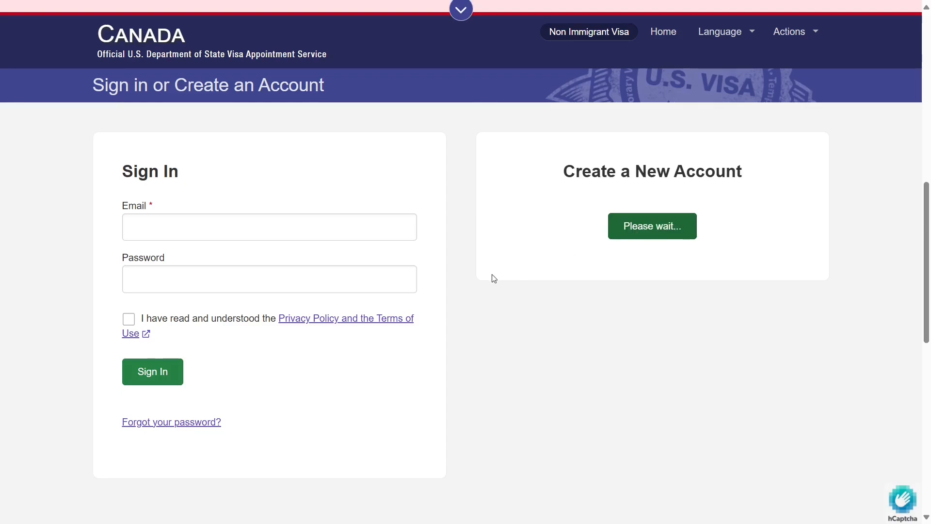
pyautogui.scroll(-10, 494, 278)
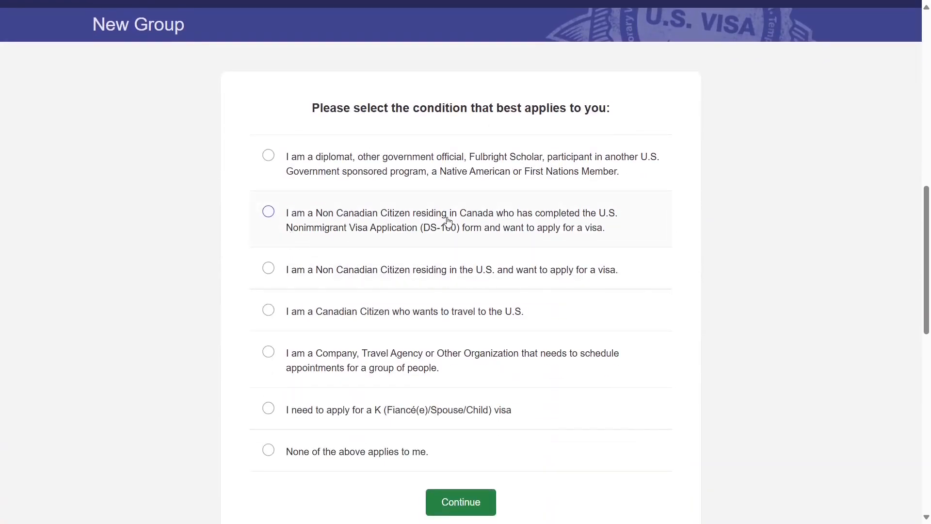
pyautogui.click(447, 221)
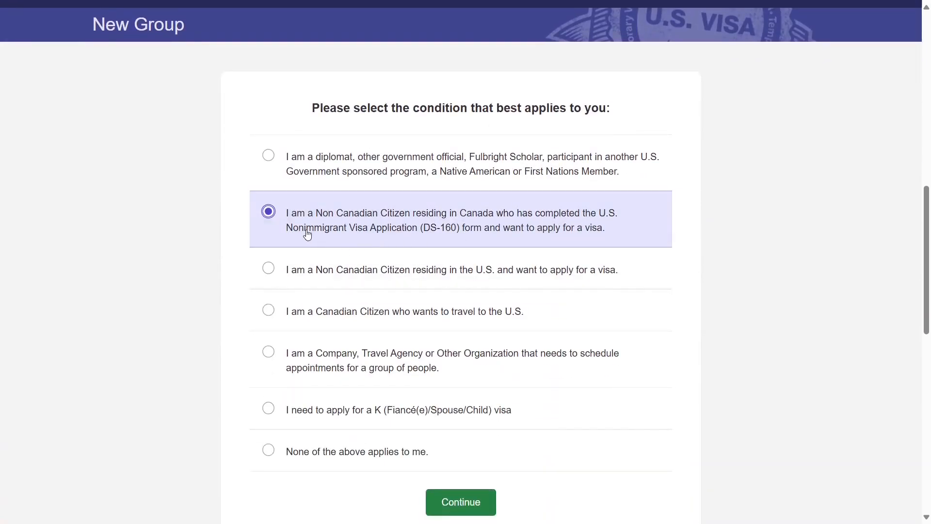
pyautogui.scroll(-3, 413, 233)
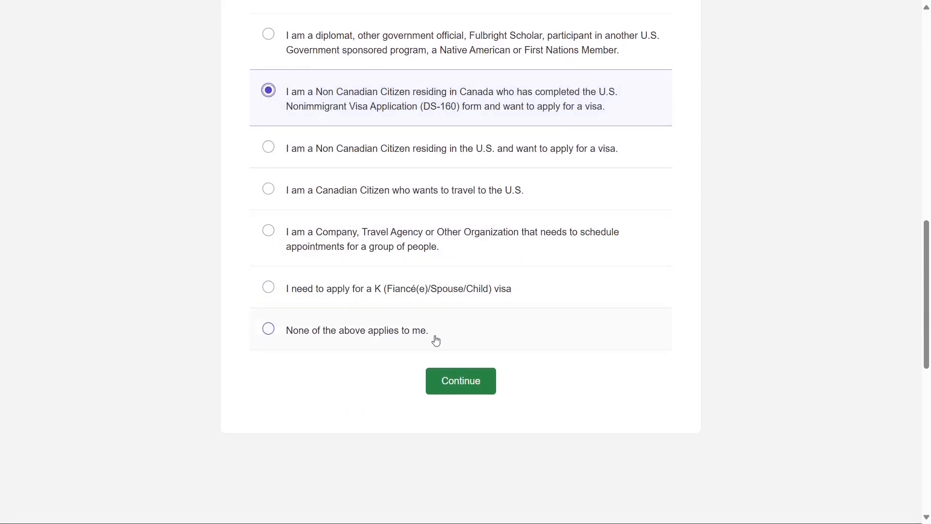
pyautogui.click(455, 381)
# - Enter the applicant's given name, surname, and e-mail address with its confirmation
pyautogui.scroll(-12, 654, 345)
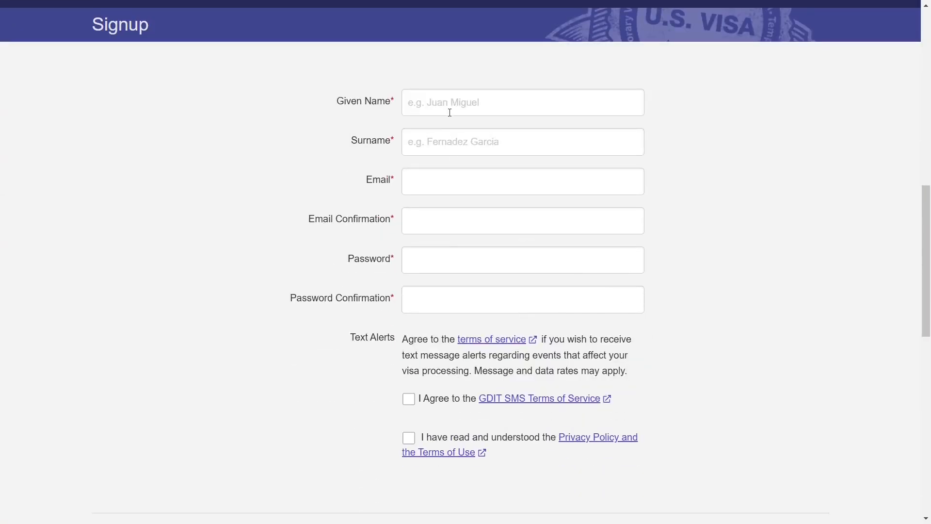
pyautogui.click(451, 105)
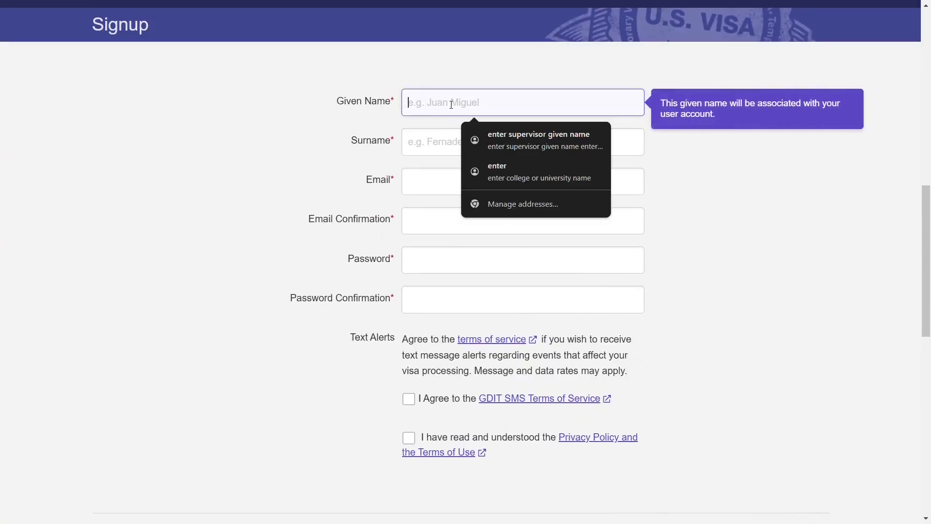
pyautogui.press('Tab')
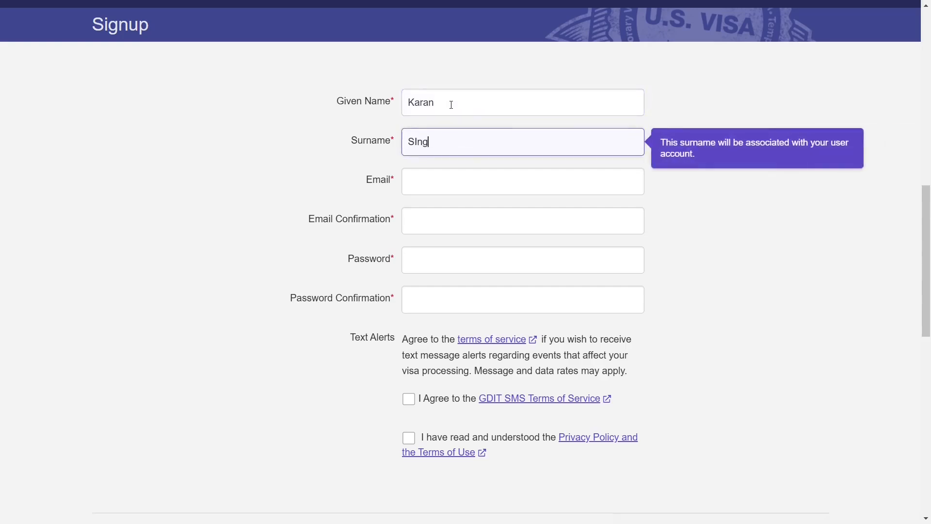
pyautogui.press('Tab')
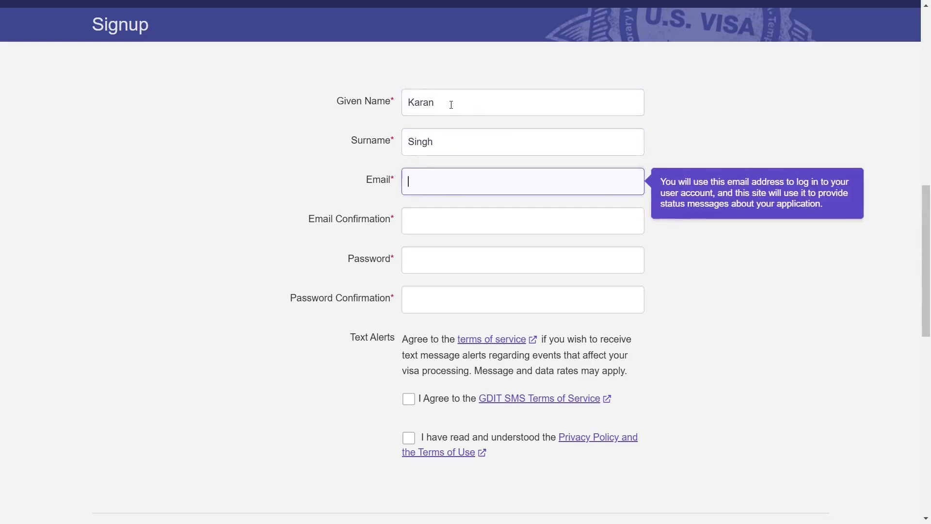
pyautogui.write('canvi')
pyautogui.press('Down')
pyautogui.press('Return')
pyautogui.hotkey('ctrl', 'a')
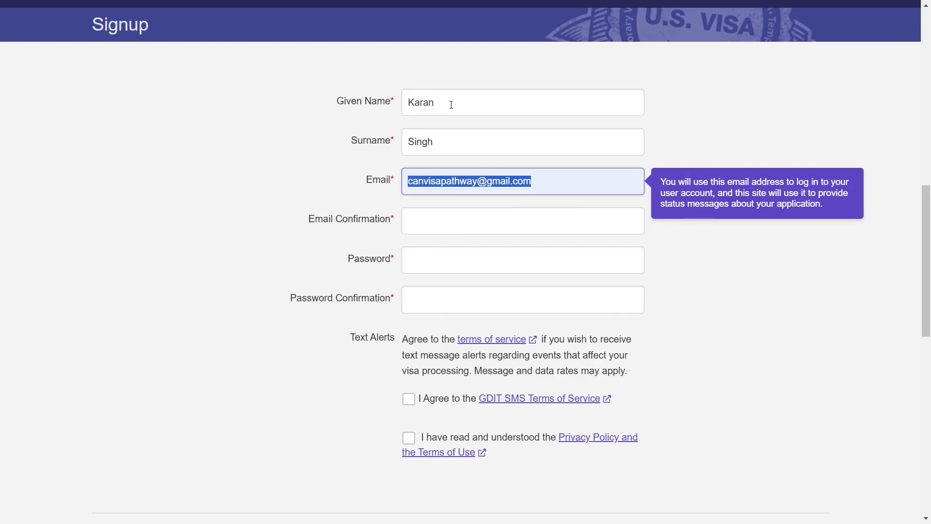
pyautogui.hotkey('ctrl', 'c')
pyautogui.click(445, 217)
pyautogui.hotkey('ctrl', 'v')
# - Set and confirm the account password and agree to the Privacy Policy and Terms of Use
pyautogui.click(432, 258)
pyautogui.write('•••••••••')
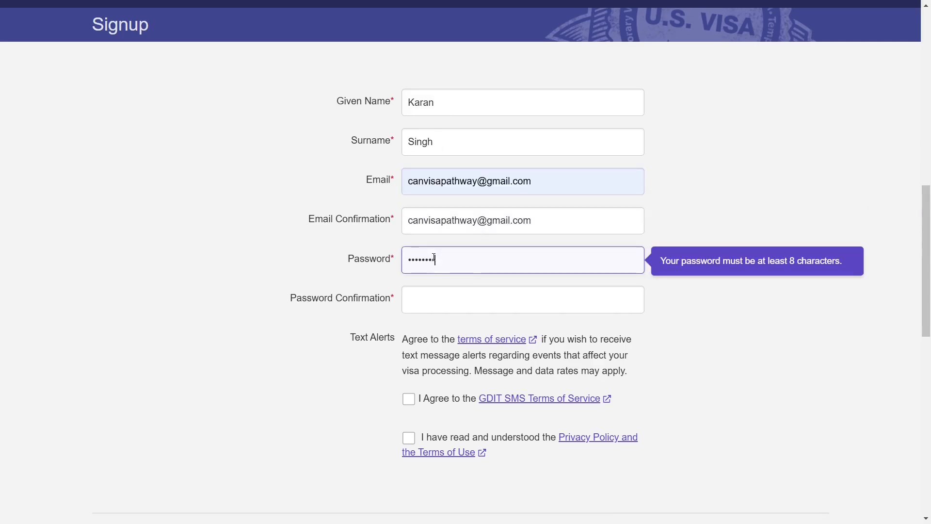
pyautogui.click(428, 312)
pyautogui.write('•••••')
pyautogui.click(409, 438)
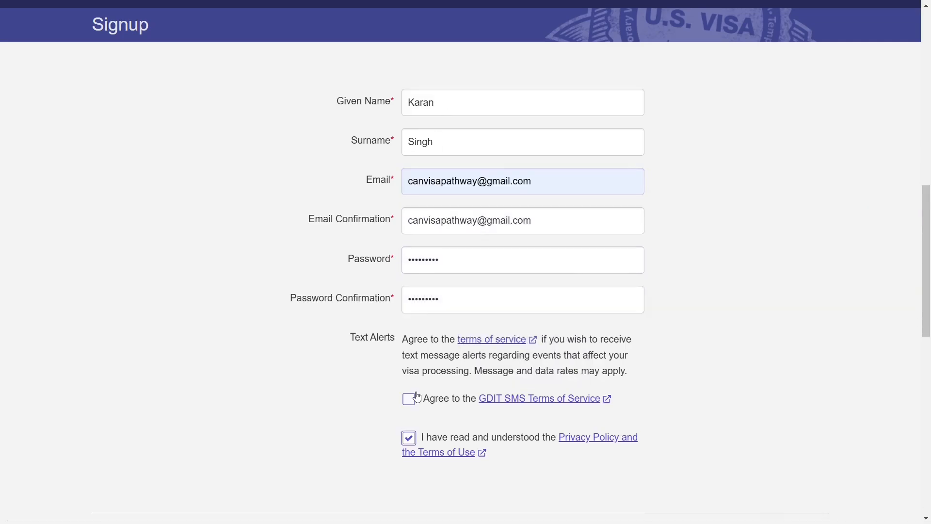
# - Create the account and activate it via the link in the Gmail confirmation email
pyautogui.scroll(-3, 413, 397)
pyautogui.click(764, 434)
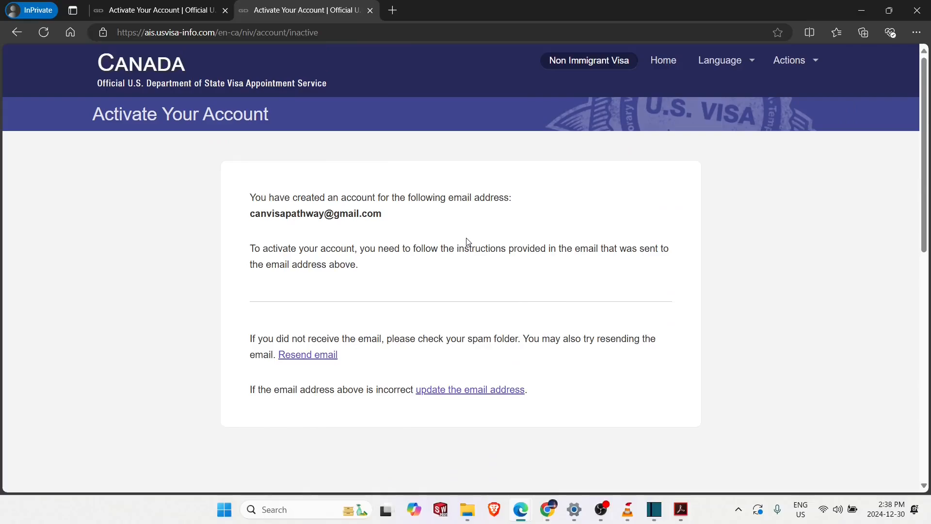
pyautogui.press('F11')
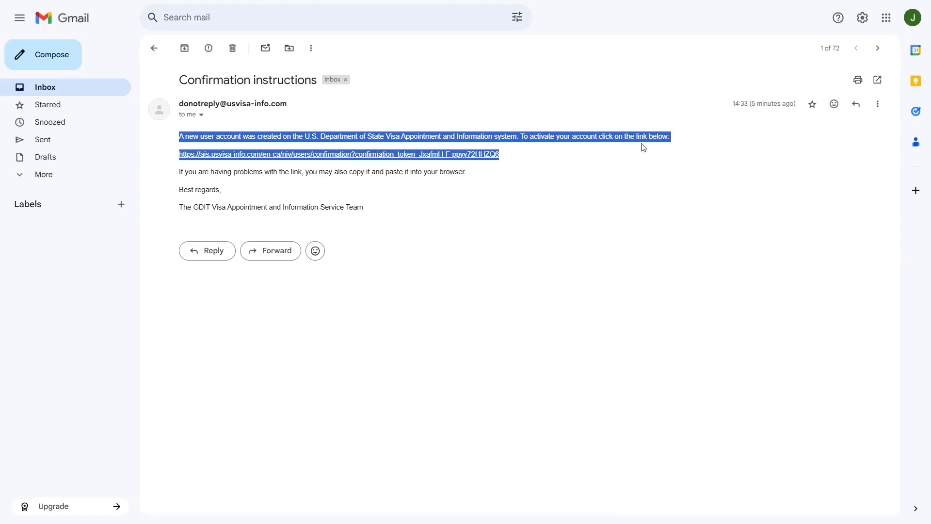
pyautogui.click(530, 204)
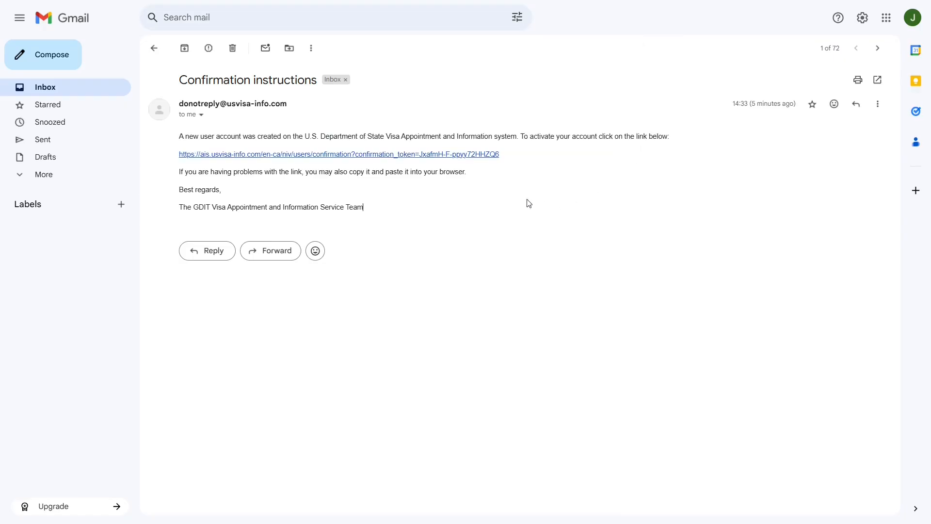
pyautogui.click(298, 155)
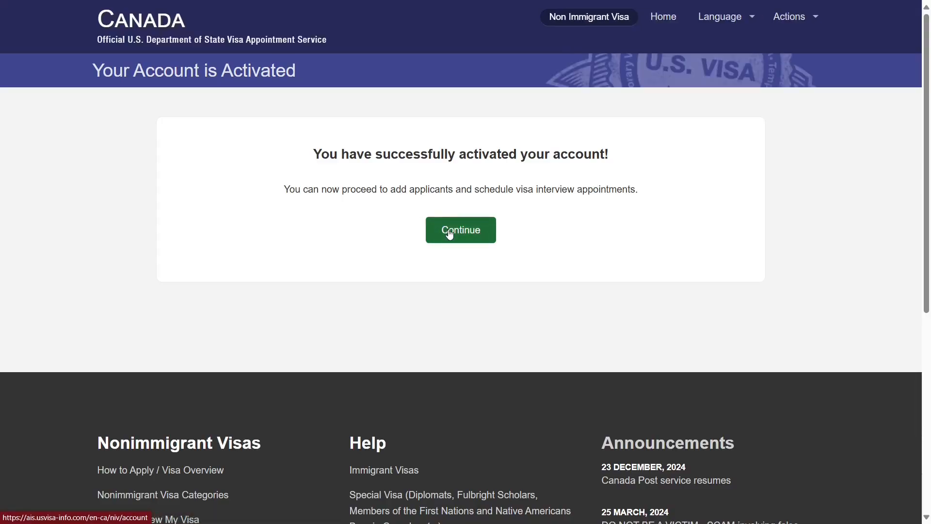
# - Add an applicant with passport country India, birth country India, and residence Canada
pyautogui.click(449, 233)
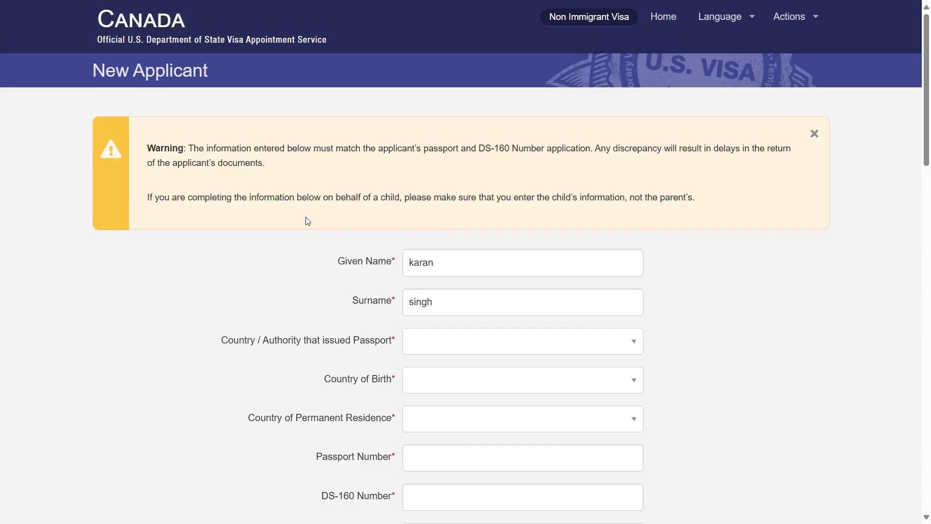
pyautogui.scroll(-3, 308, 221)
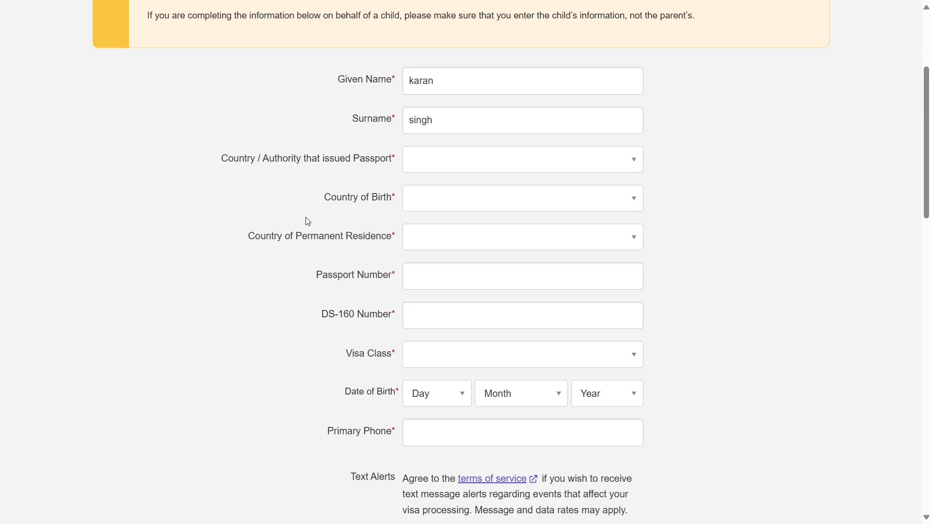
pyautogui.click(460, 166)
pyautogui.write('india')
pyautogui.press('Return')
pyautogui.click(437, 204)
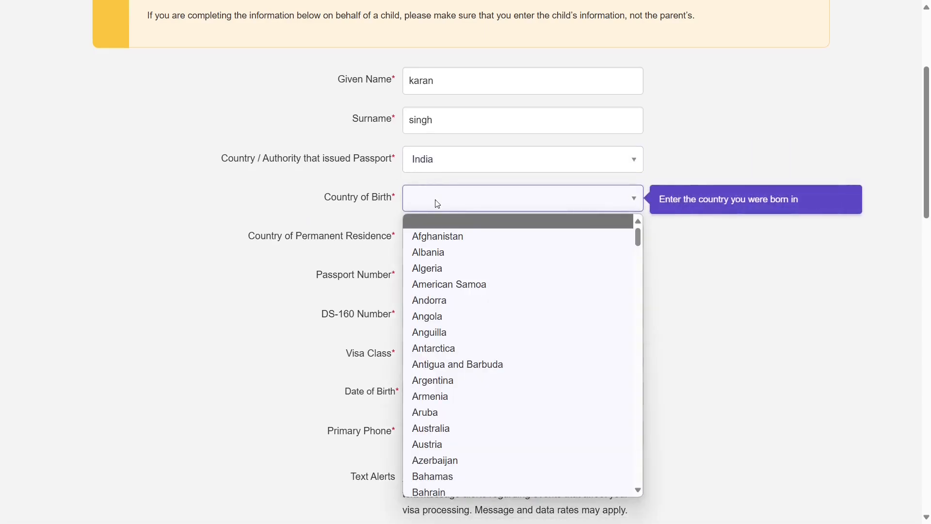
pyautogui.write('india')
pyautogui.press('Return')
pyautogui.click(431, 242)
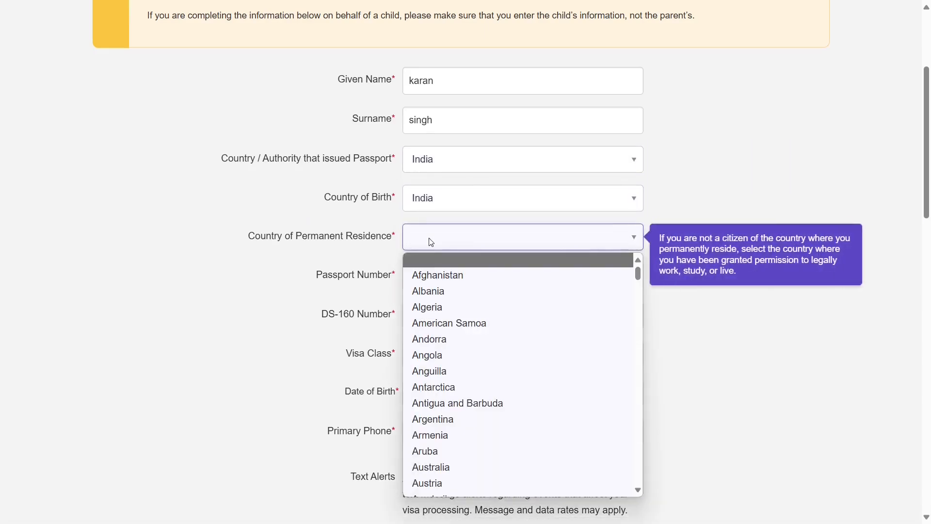
pyautogui.write('canada')
pyautogui.press('Return')
# - Enter the passport number and pasted DS-160 number, and choose the B1/B2 Business & Tourism visa class
pyautogui.click(426, 273)
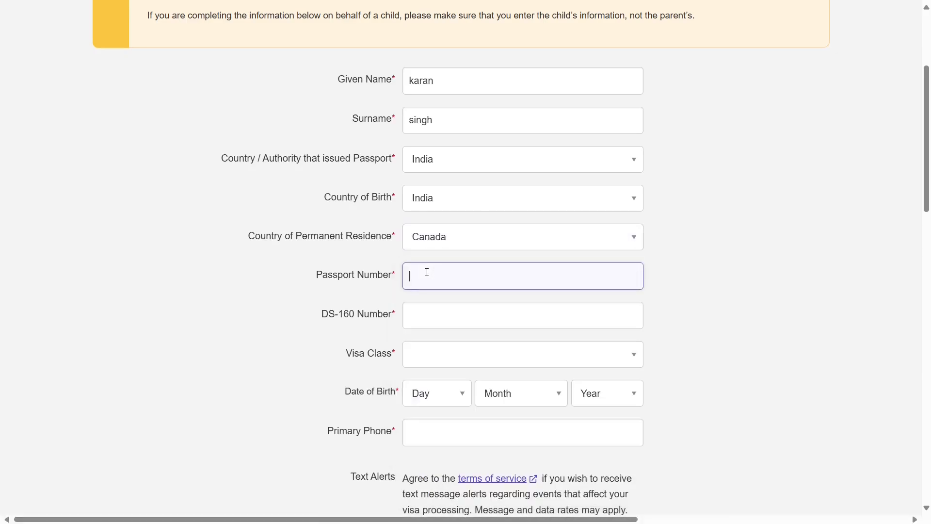
pyautogui.write('I12345678')
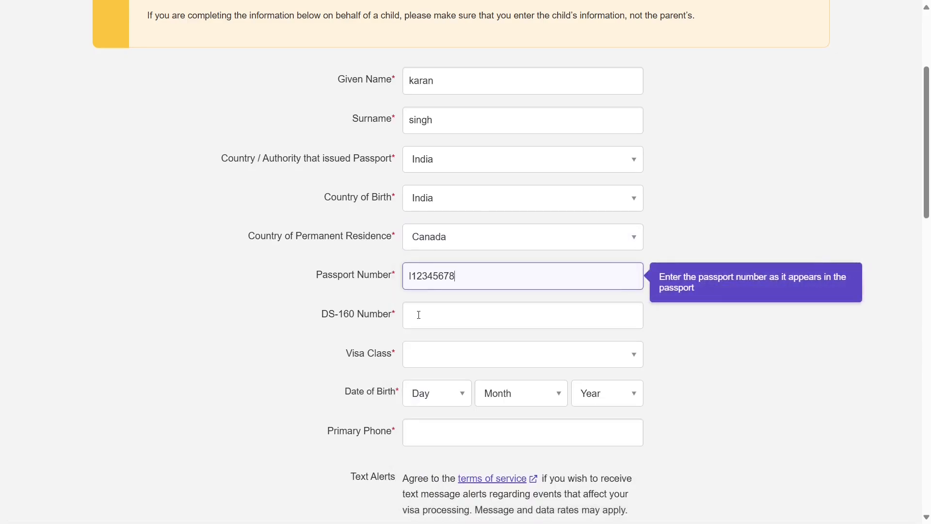
pyautogui.click(419, 315)
pyautogui.scroll(1, 437, 339)
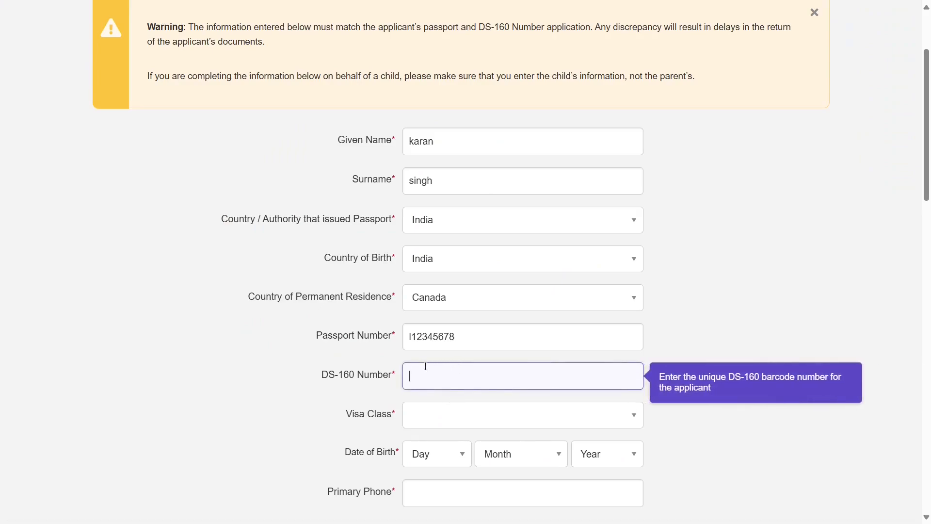
pyautogui.hotkey('ctrl', 'v')
pyautogui.click(428, 405)
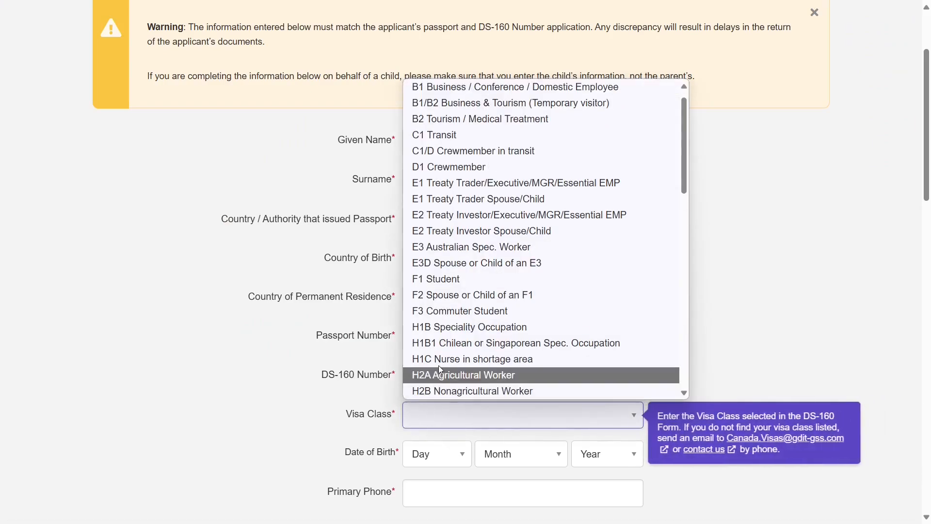
pyautogui.click(477, 104)
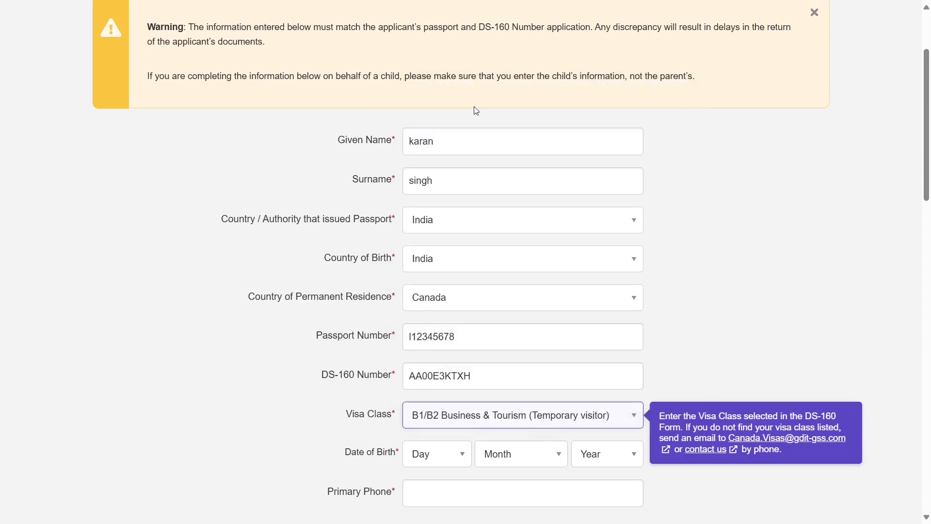
pyautogui.click(730, 261)
pyautogui.scroll(-3, 728, 263)
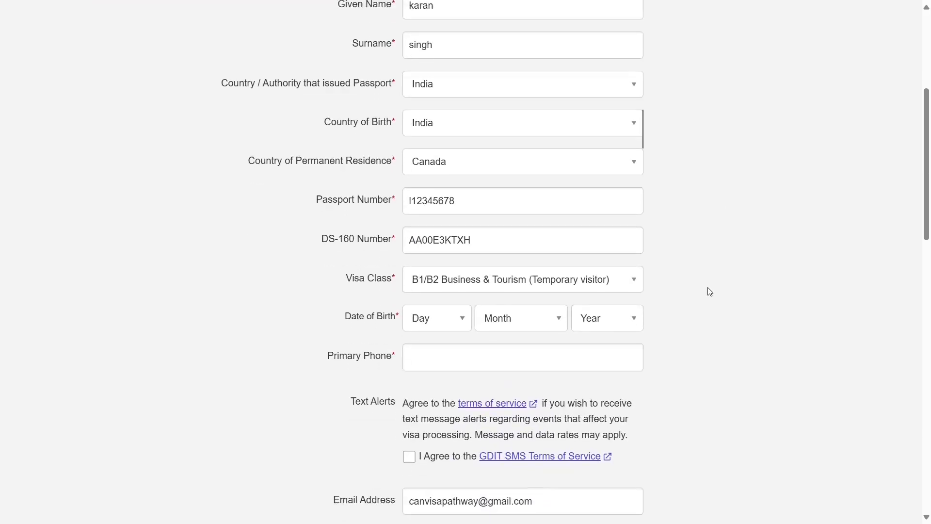
pyautogui.scroll(-2, 710, 291)
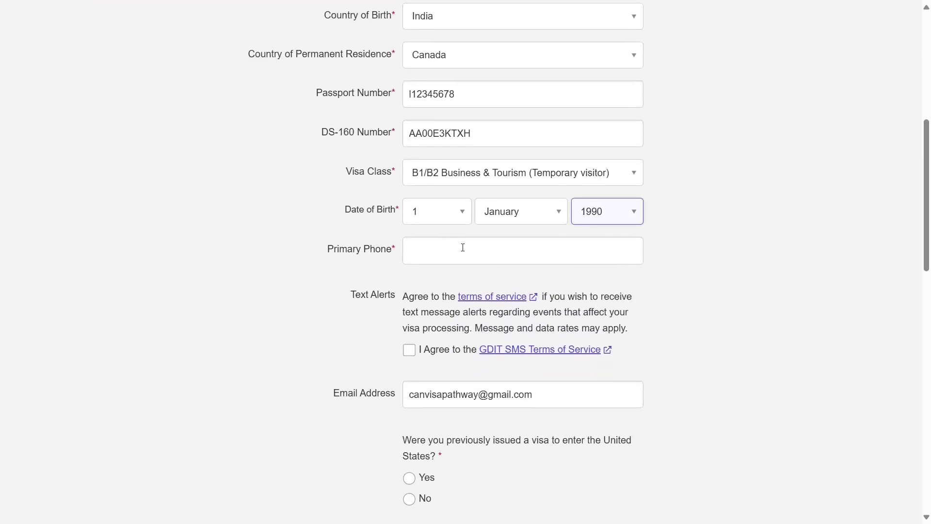
# - Fill the primary phone number, then answer No to prior U.S. visa and traveling from another country
pyautogui.click(463, 248)
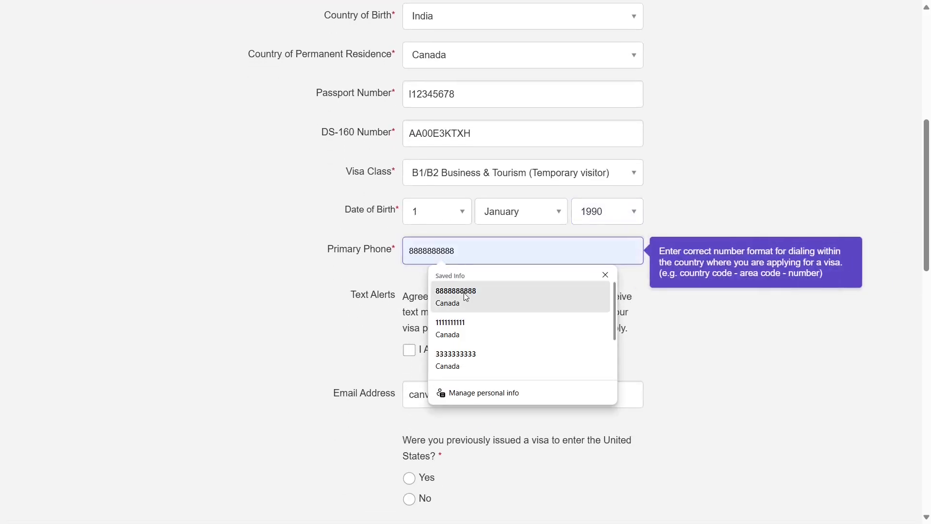
pyautogui.click(466, 297)
pyautogui.scroll(-4, 324, 251)
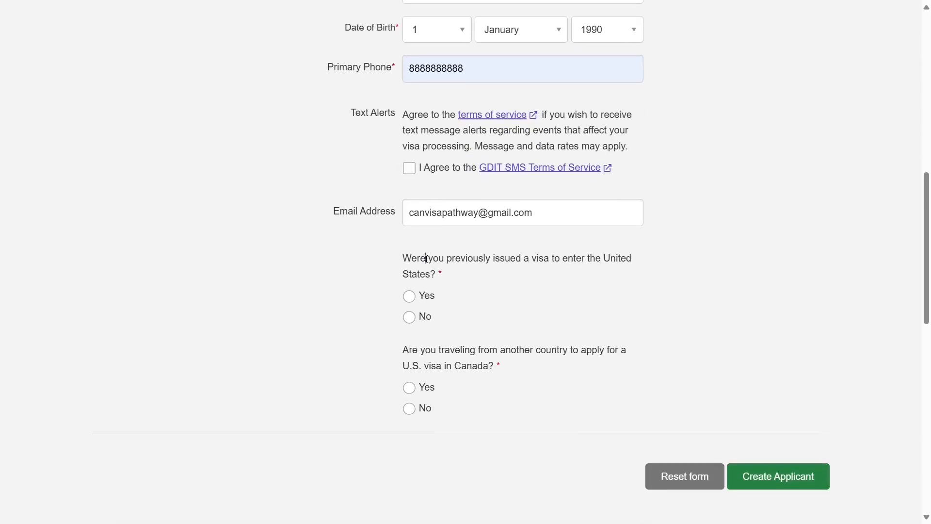
pyautogui.moveTo(426, 259); pyautogui.dragTo(439, 275)
pyautogui.click(391, 297)
pyautogui.click(410, 296)
pyautogui.scroll(-4, 527, 323)
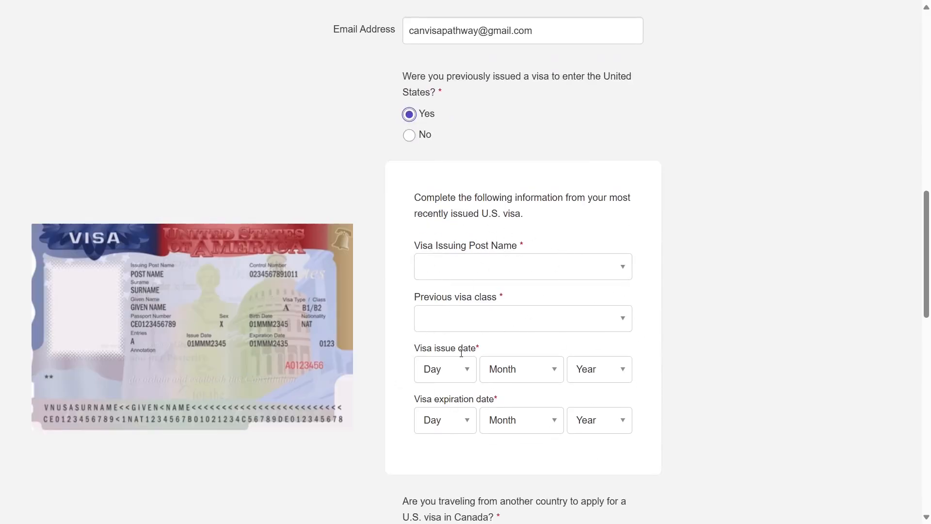
pyautogui.click(410, 136)
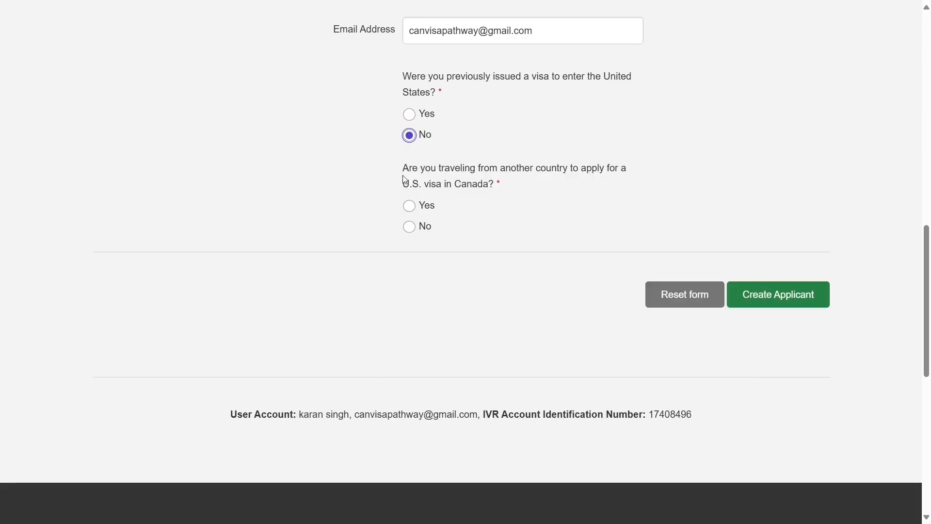
pyautogui.moveTo(412, 167); pyautogui.dragTo(614, 182)
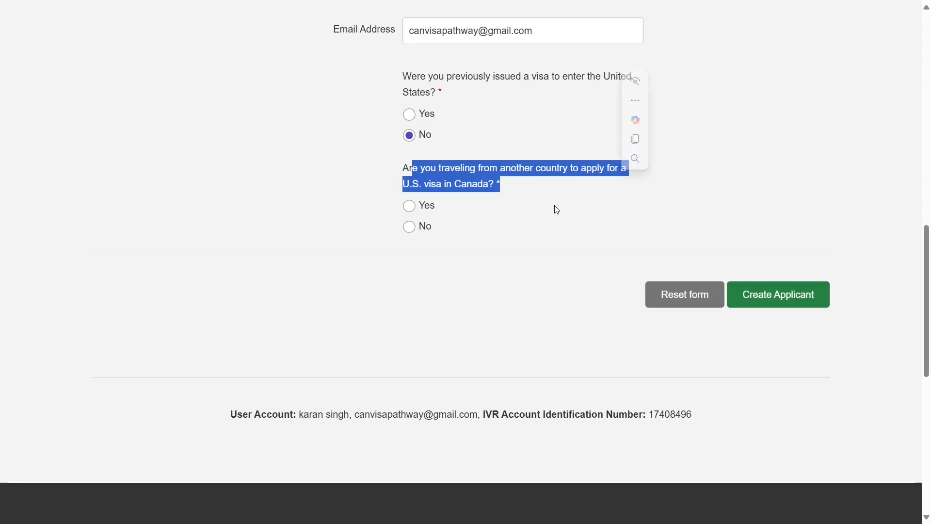
pyautogui.click(410, 227)
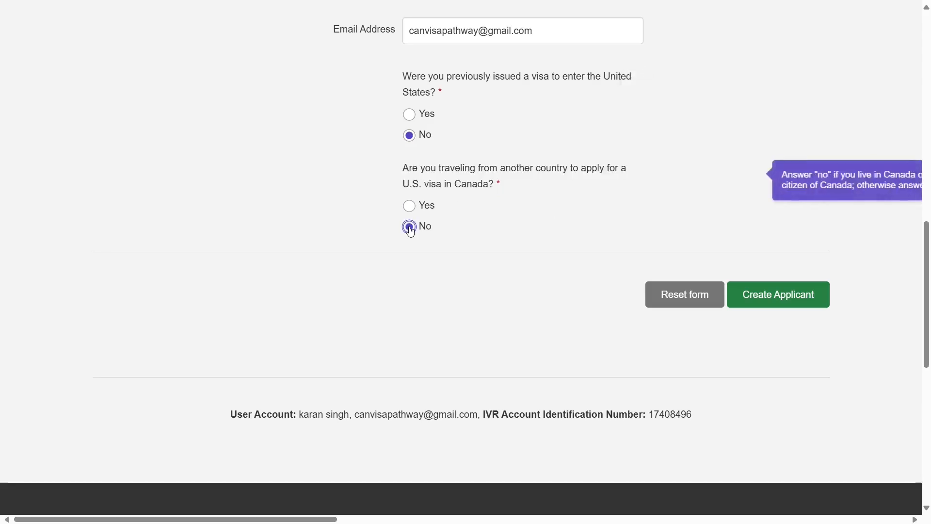
pyautogui.click(441, 303)
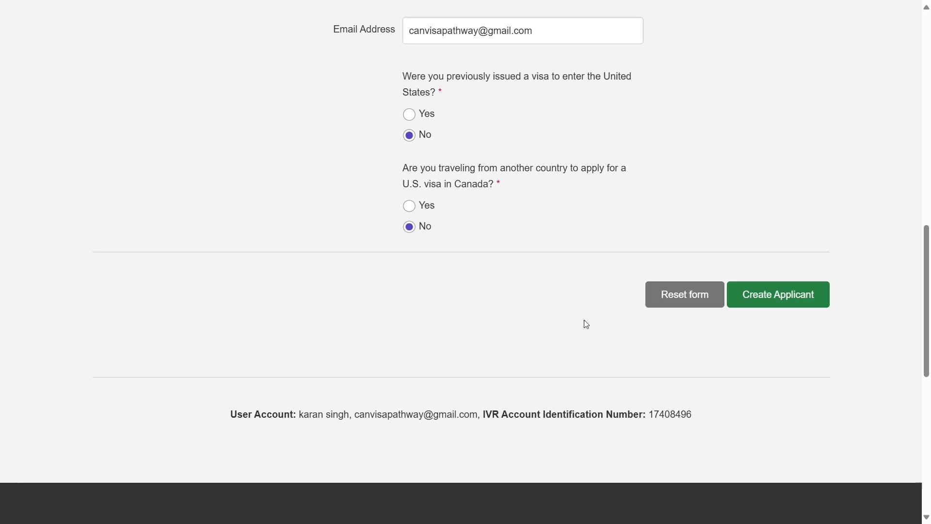
# - Create the applicant and confirm the B1/B2 visa class matches the travel
pyautogui.click(793, 306)
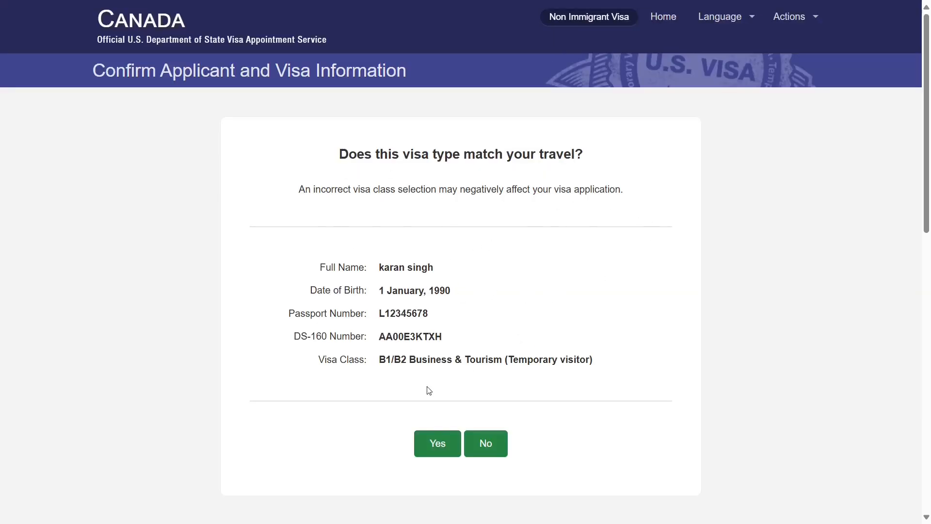
pyautogui.click(433, 444)
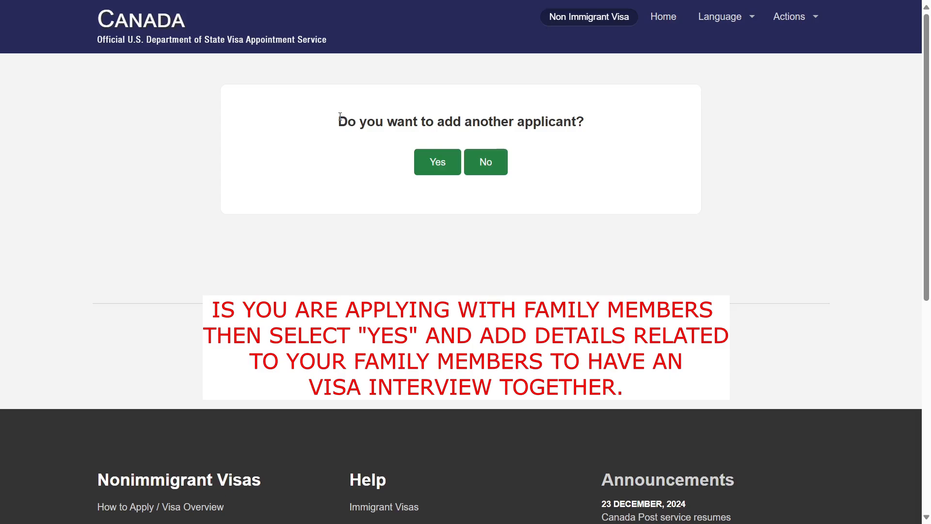
pyautogui.moveTo(342, 118); pyautogui.dragTo(596, 127)
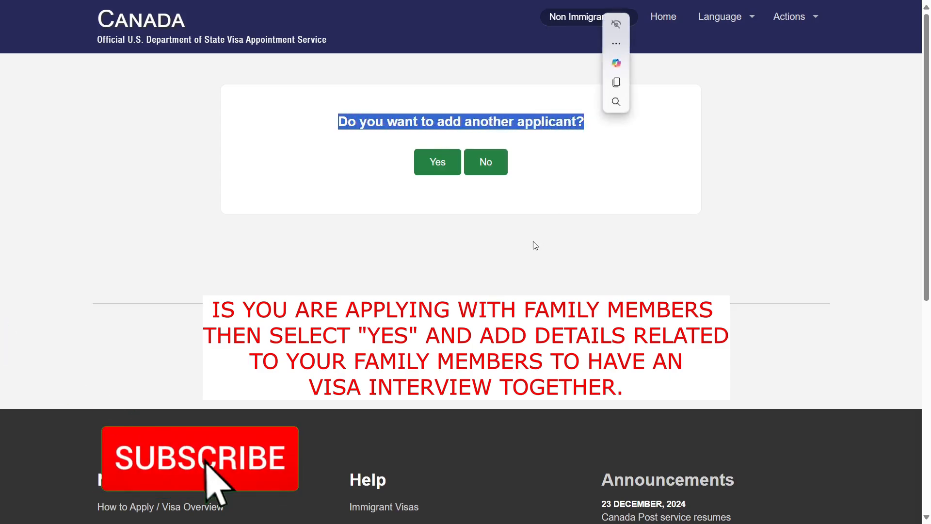
pyautogui.click(514, 240)
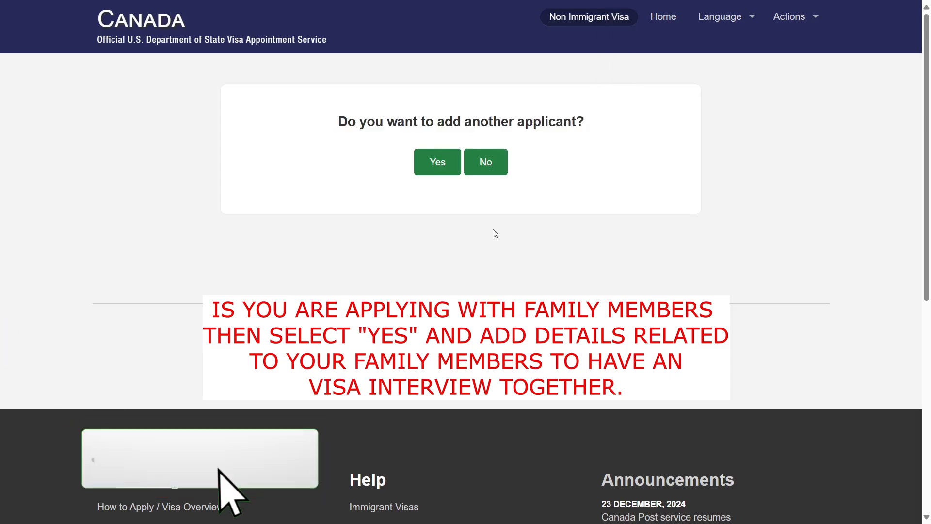
# - Close the add-another-applicant form so the group's status shows Select Delivery Location
pyautogui.click(435, 164)
pyautogui.scroll(-12, 447, 249)
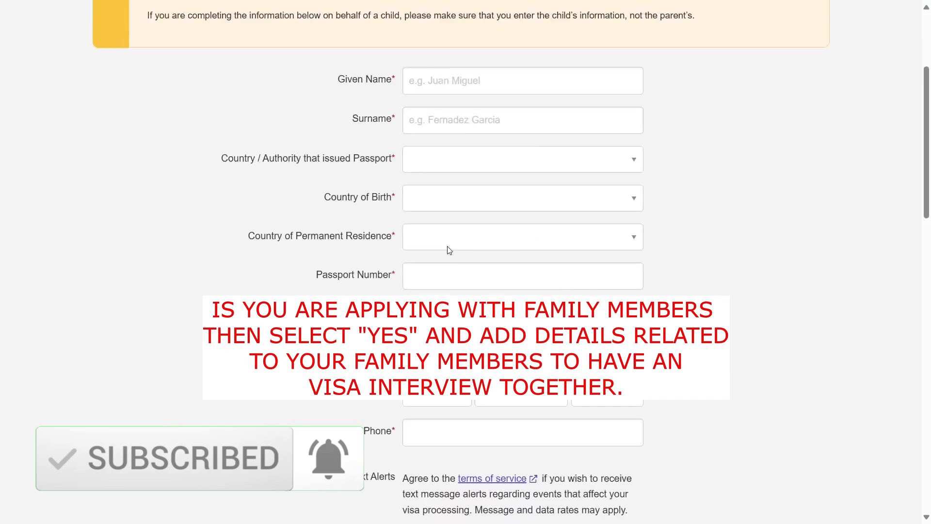
pyautogui.scroll(-2, 471, 266)
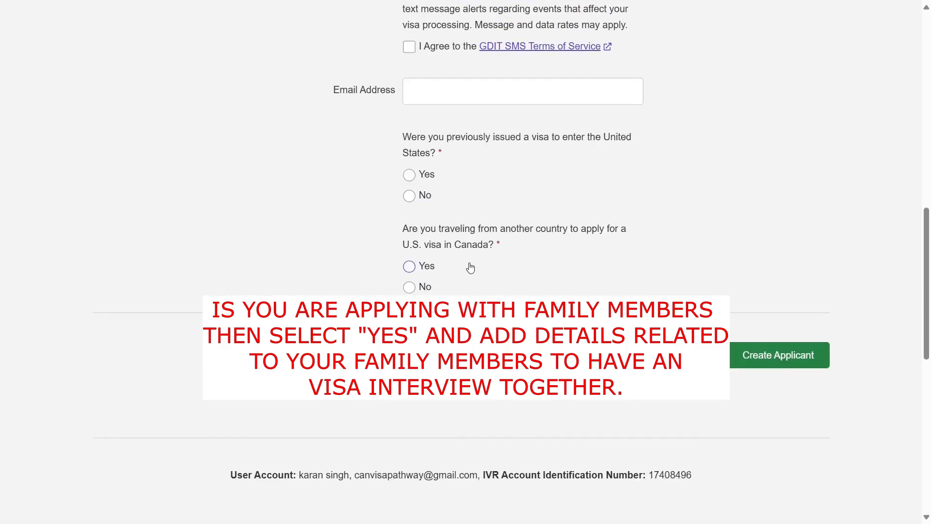
pyautogui.scroll(18, 471, 267)
pyautogui.scroll(-16, 470, 266)
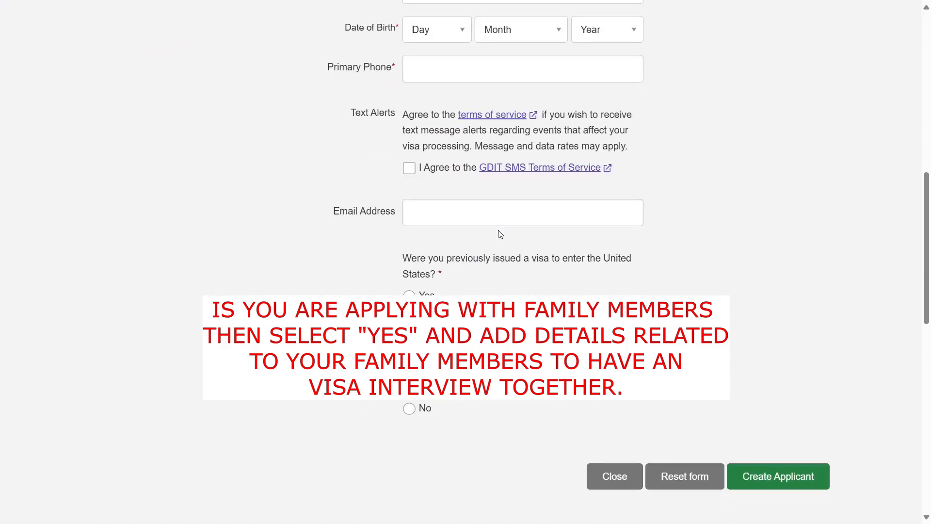
pyautogui.scroll(-1, 501, 235)
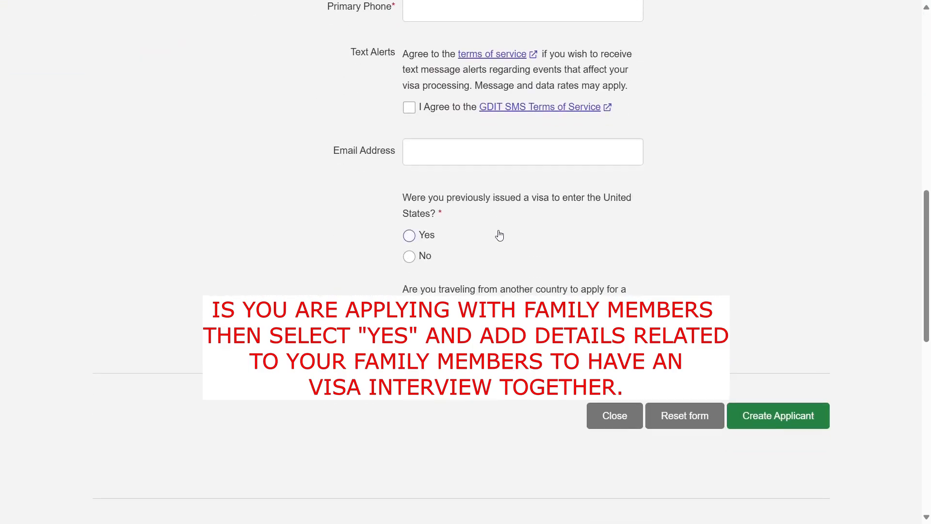
pyautogui.click(614, 420)
pyautogui.moveTo(152, 158); pyautogui.dragTo(291, 158)
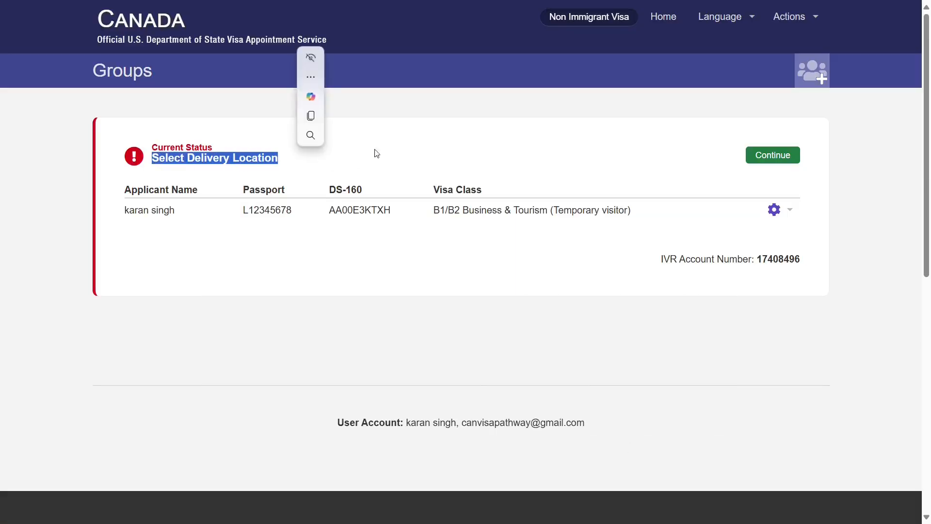
# - Open the Select Delivery Location action from the group's next steps
pyautogui.click(402, 152)
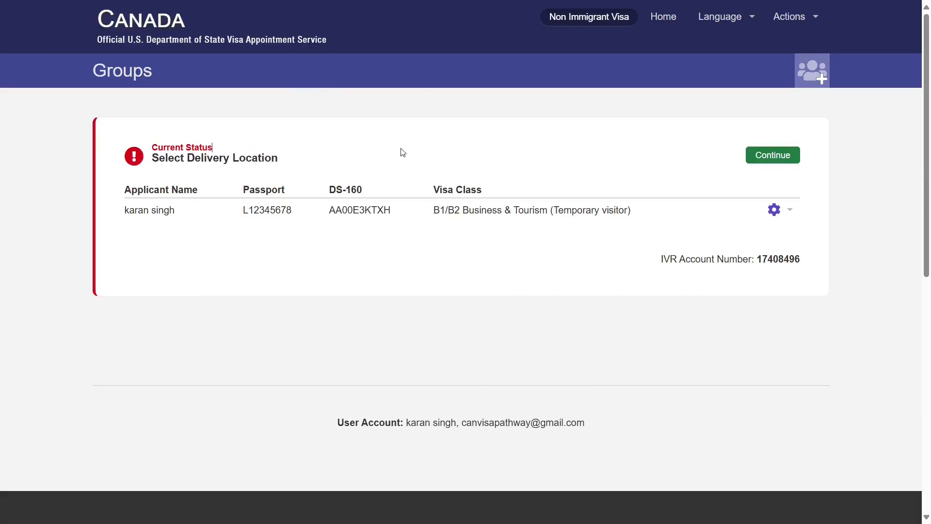
pyautogui.click(765, 163)
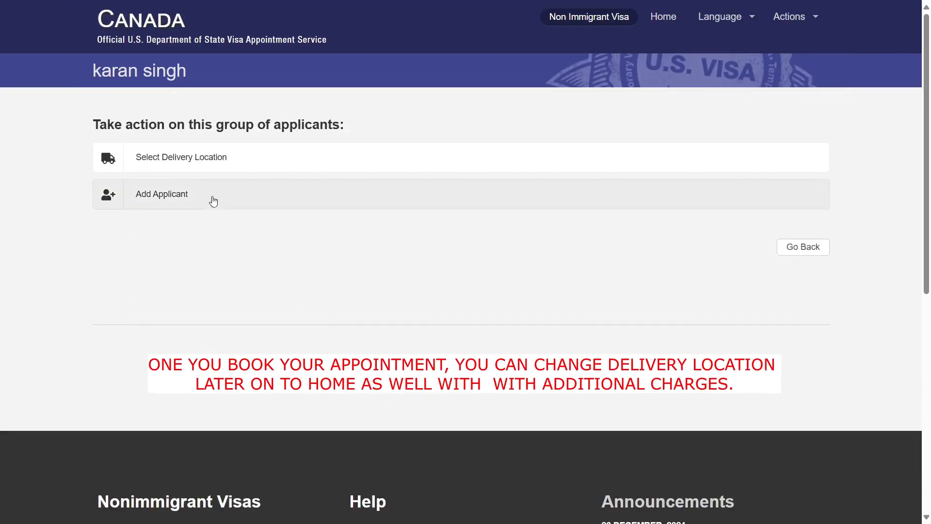
pyautogui.click(211, 160)
pyautogui.click(301, 251)
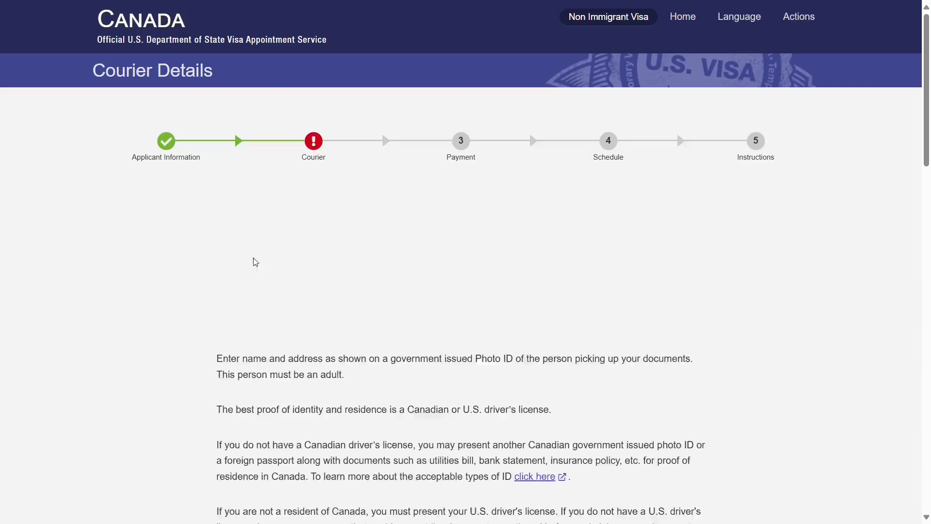
pyautogui.scroll(-1, 420, 293)
# - Choose province ON and the Ottawa Postal Station B pickup branch, then continue to payment
pyautogui.click(408, 305)
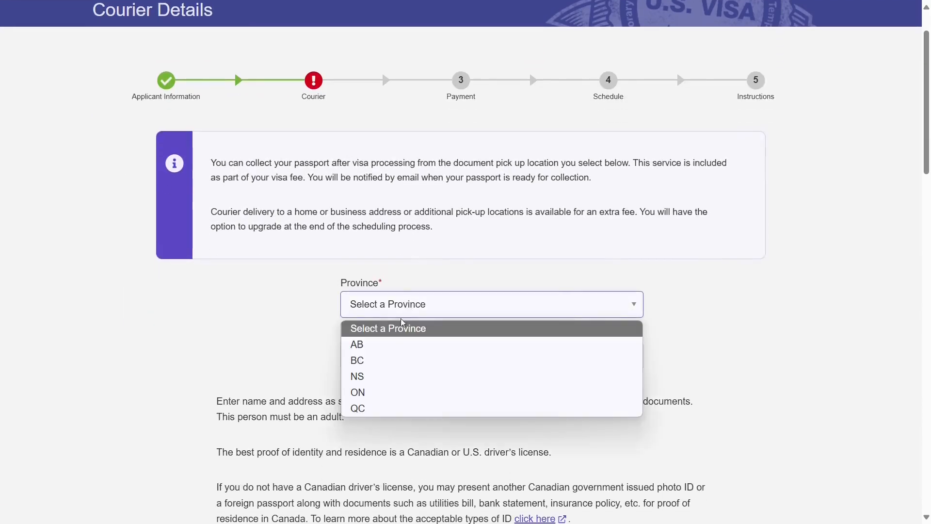
pyautogui.click(381, 392)
pyautogui.click(383, 350)
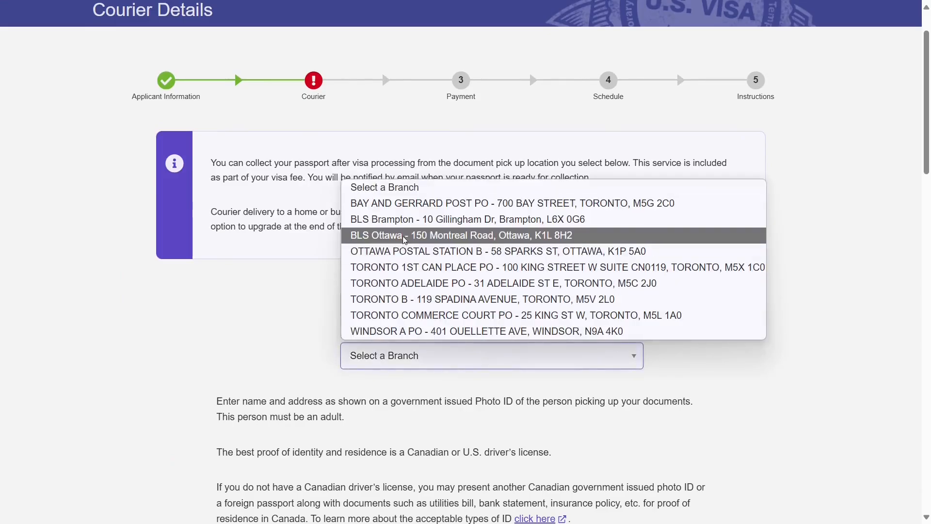
pyautogui.click(402, 251)
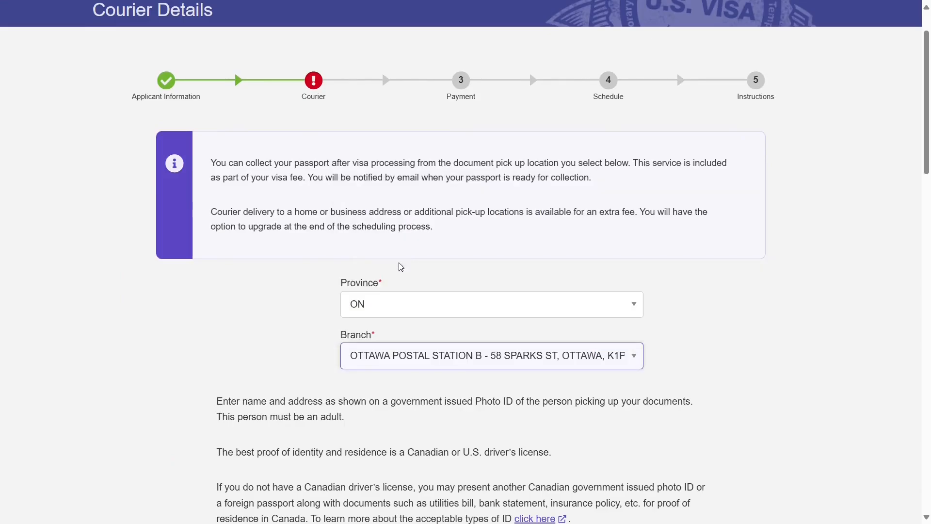
pyautogui.scroll(-10, 736, 316)
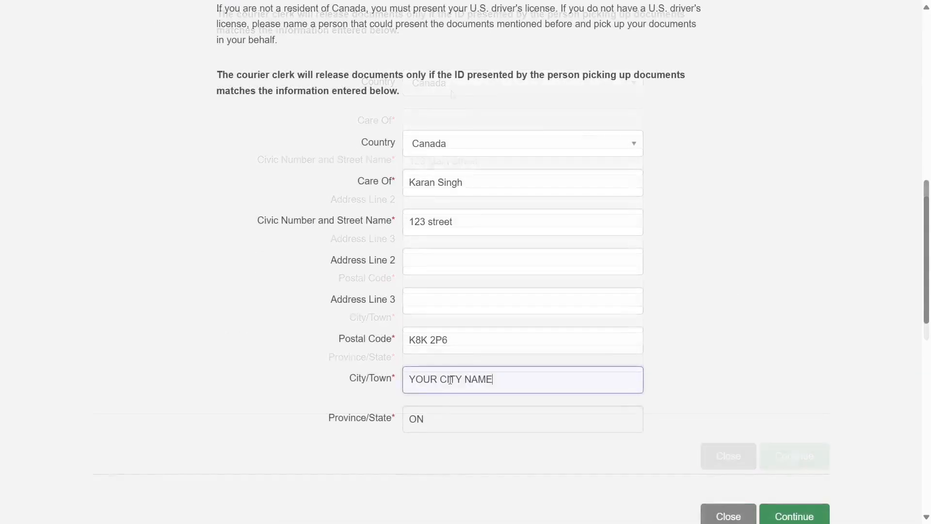
pyautogui.scroll(-2, 815, 354)
pyautogui.click(790, 401)
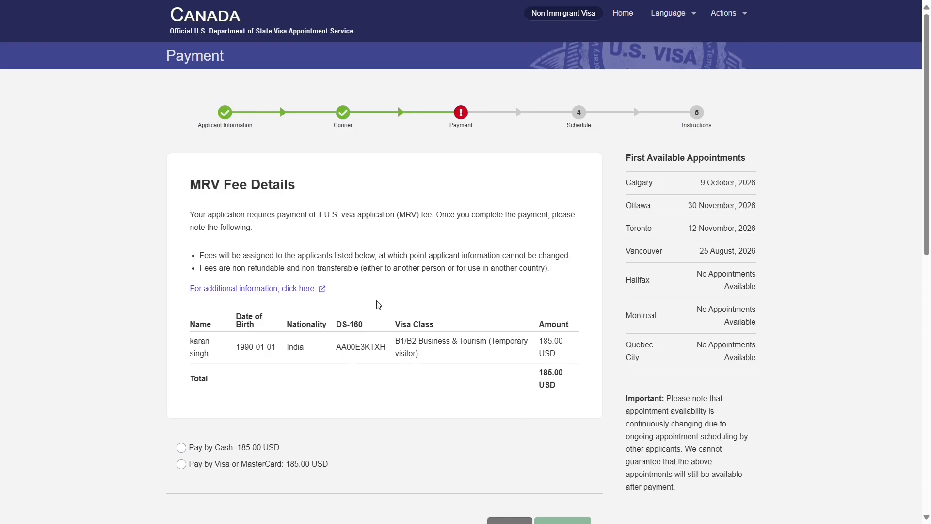
# - Choose Visa/MasterCard for the 185.00 USD fee and review the first available appointments
pyautogui.scroll(-1, 378, 304)
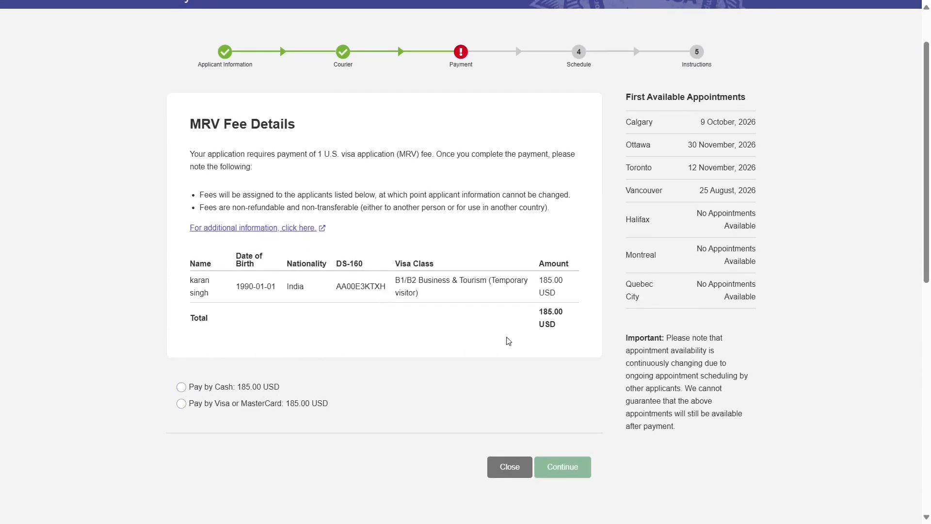
pyautogui.moveTo(538, 318); pyautogui.dragTo(574, 332)
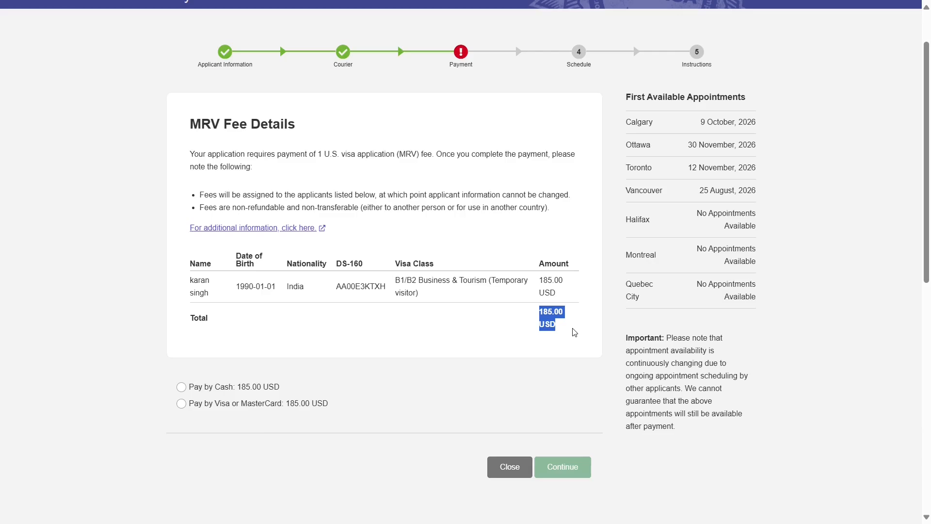
pyautogui.click(443, 350)
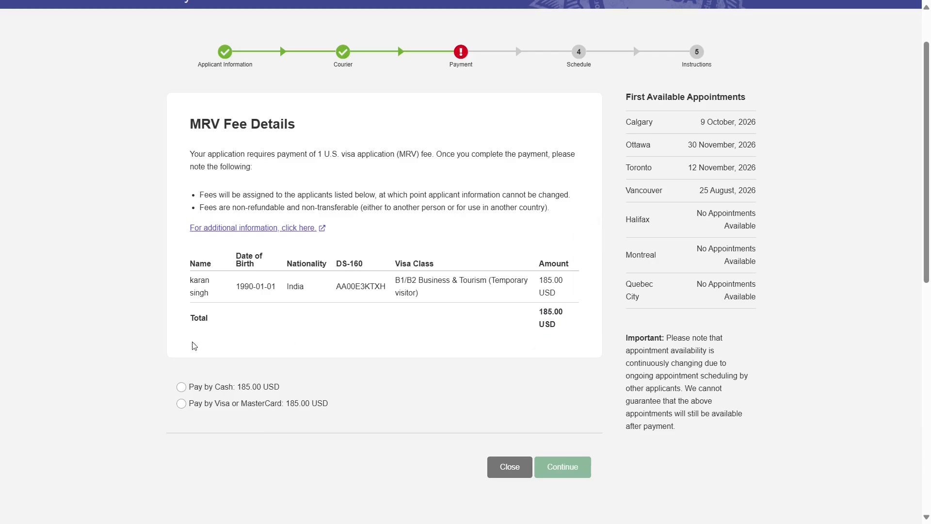
pyautogui.click(203, 406)
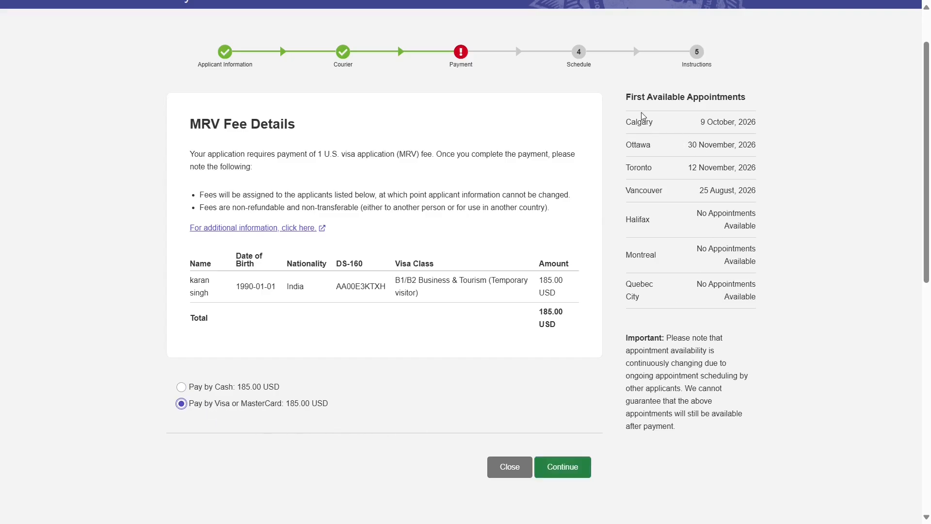
pyautogui.moveTo(627, 98); pyautogui.dragTo(754, 101)
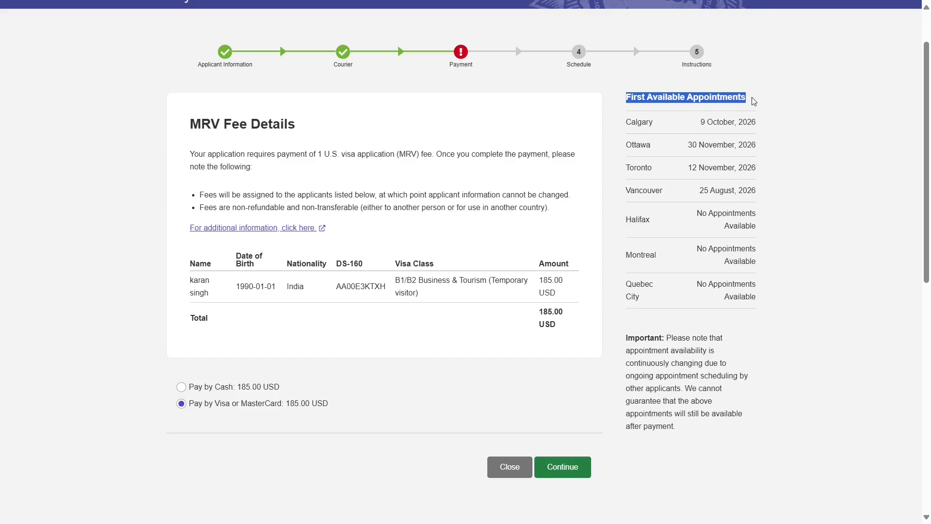
pyautogui.click(673, 133)
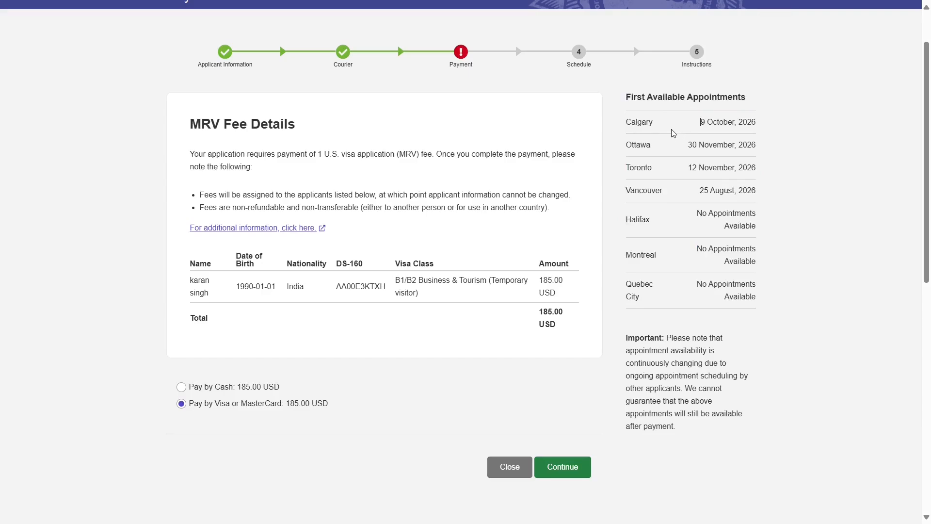
pyautogui.moveTo(632, 103); pyautogui.dragTo(765, 198)
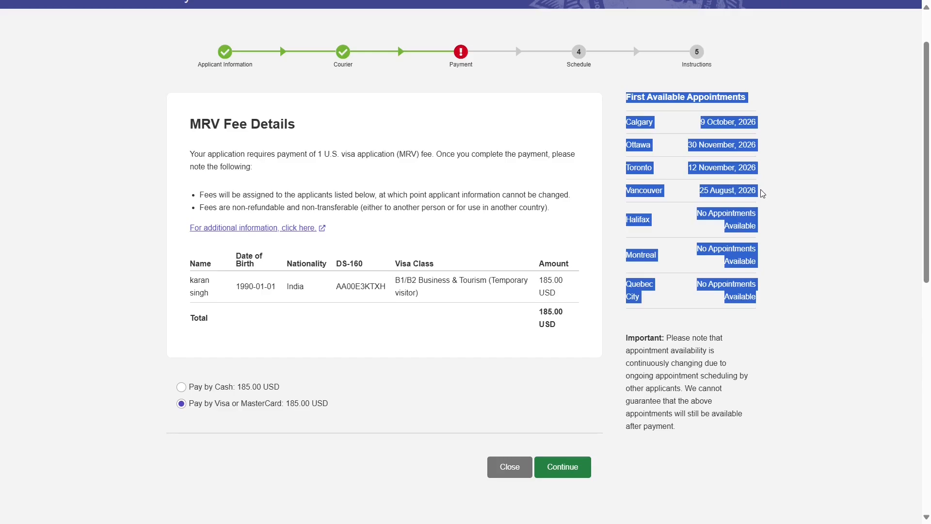
pyautogui.click(771, 213)
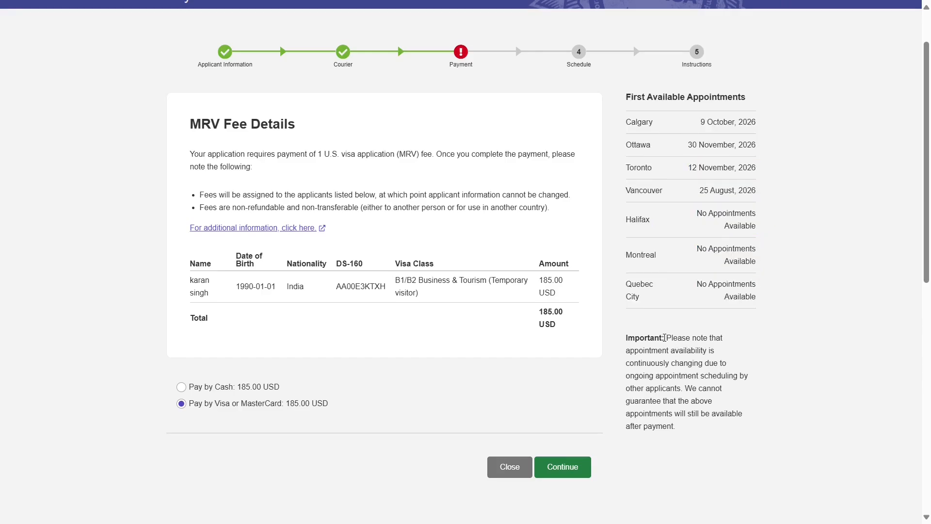
# - Proceed with card payment, acknowledging the MRV fee is non-refundable
pyautogui.click(563, 466)
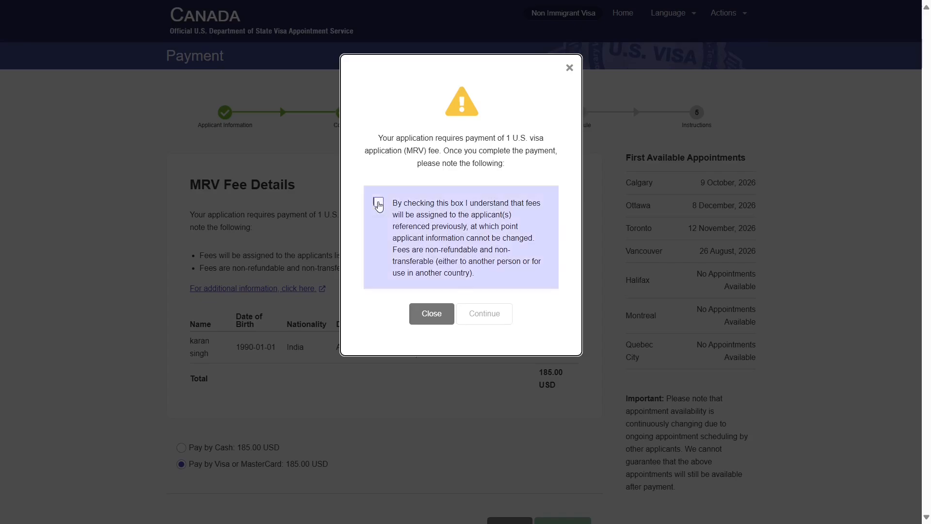
pyautogui.click(379, 205)
pyautogui.click(484, 314)
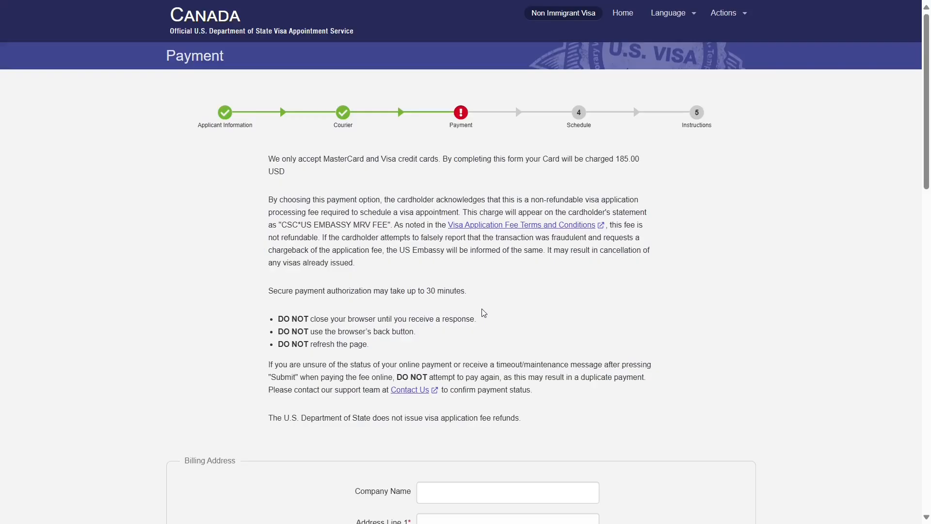
pyautogui.scroll(-5, 339, 291)
pyautogui.moveTo(185, 158); pyautogui.dragTo(239, 165)
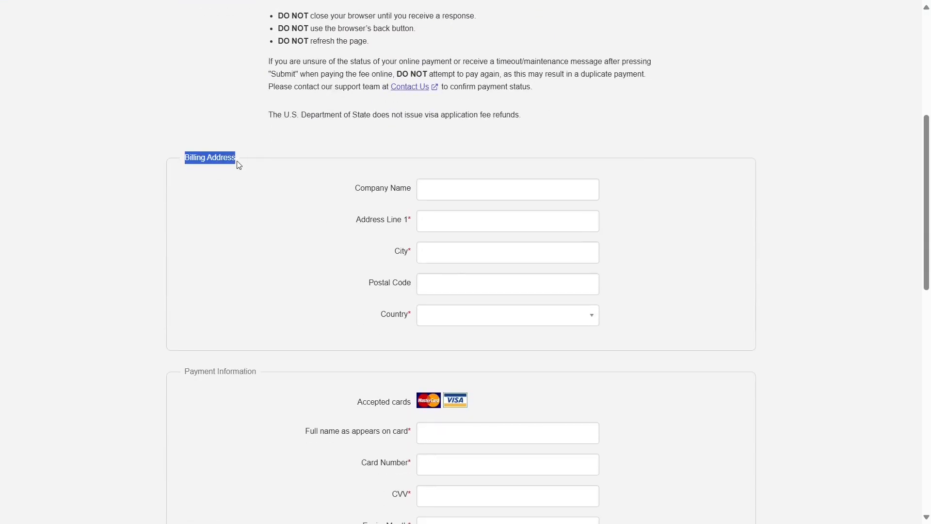
pyautogui.scroll(-2, 522, 359)
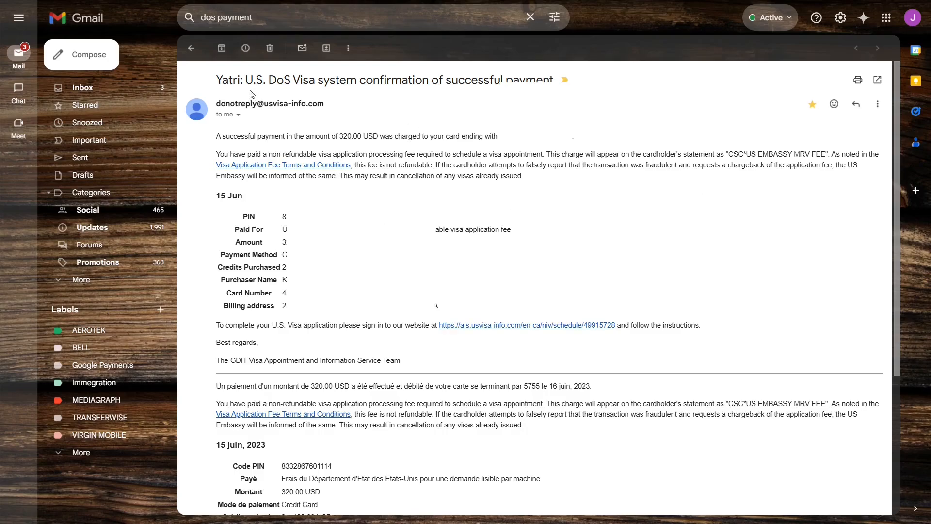
# - Highlight the subject of the 'U.S. DoS Visa system confirmation of successful payment' email
pyautogui.moveTo(246, 81); pyautogui.dragTo(551, 85)
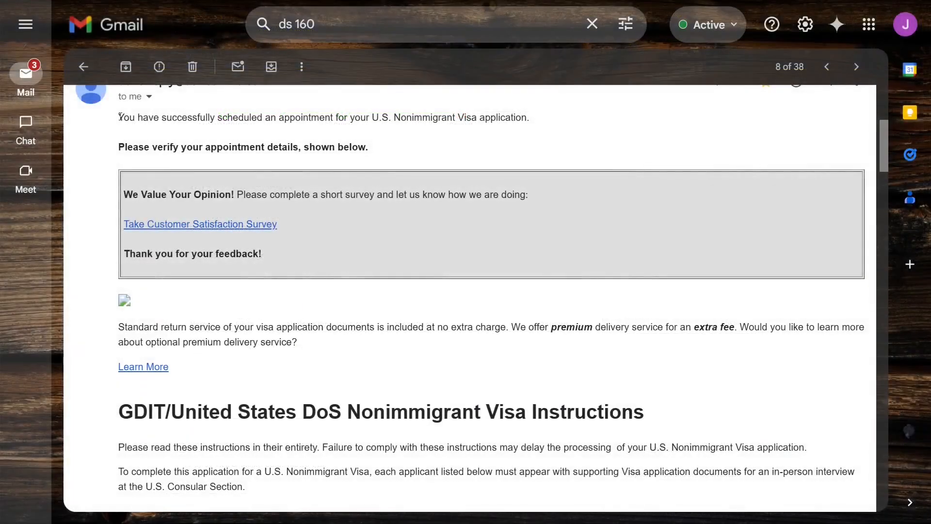
# - Review the appointment confirmation and the seven General Required Documents
pyautogui.moveTo(118, 117); pyautogui.dragTo(537, 118)
pyautogui.moveTo(885, 160); pyautogui.dragTo(909, 252)
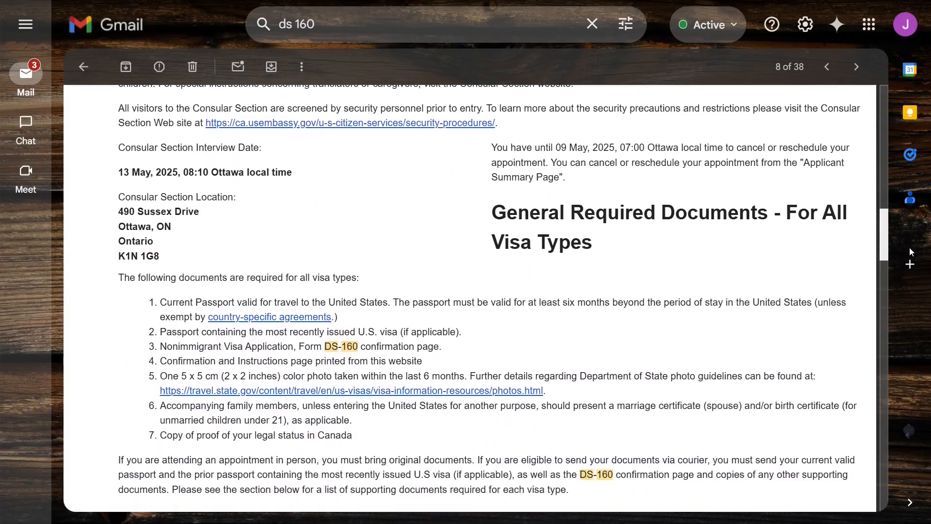
pyautogui.moveTo(596, 199); pyautogui.dragTo(490, 168)
pyautogui.moveTo(359, 234); pyautogui.dragTo(119, 234)
pyautogui.moveTo(354, 392); pyautogui.dragTo(160, 259)
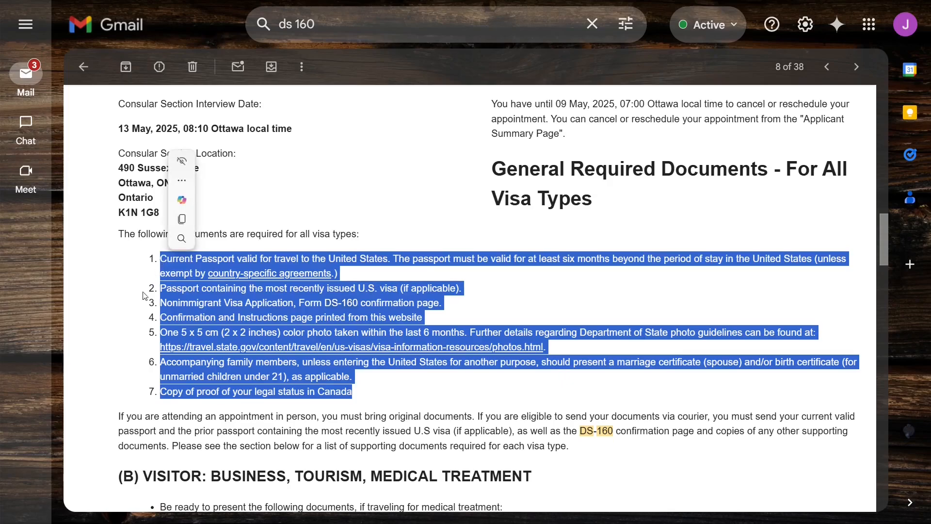
pyautogui.click(113, 324)
# - Review the extra evidence requested at in-person visitor interviews
pyautogui.scroll(-7, 114, 328)
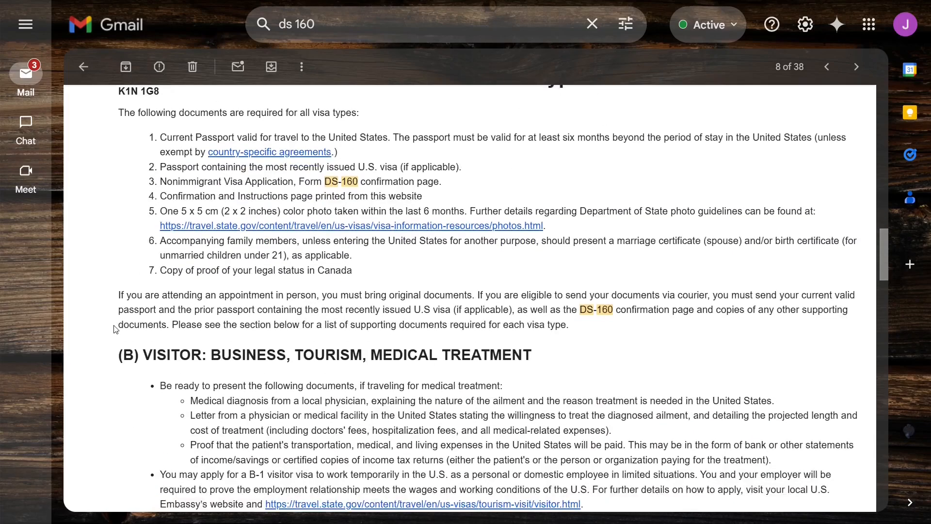
pyautogui.scroll(-1, 114, 328)
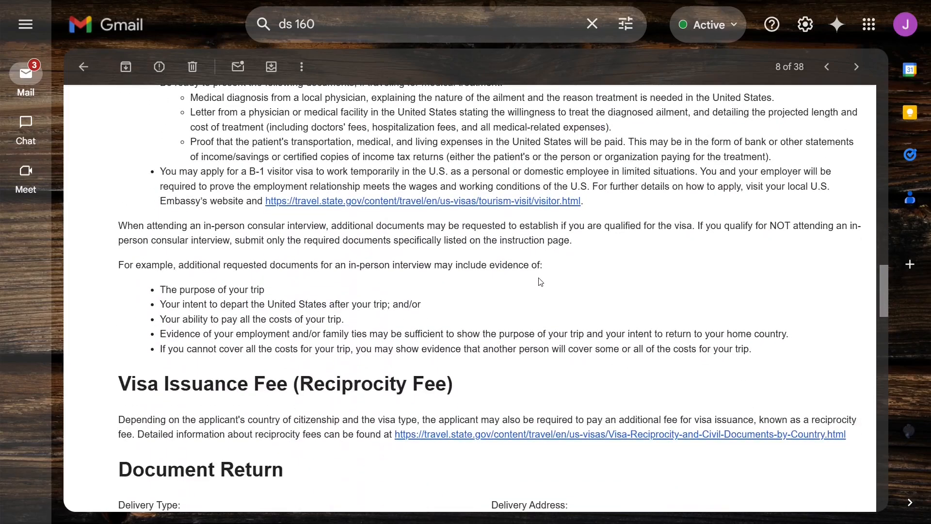
pyautogui.scroll(1, 540, 281)
pyautogui.moveTo(547, 326); pyautogui.dragTo(119, 322)
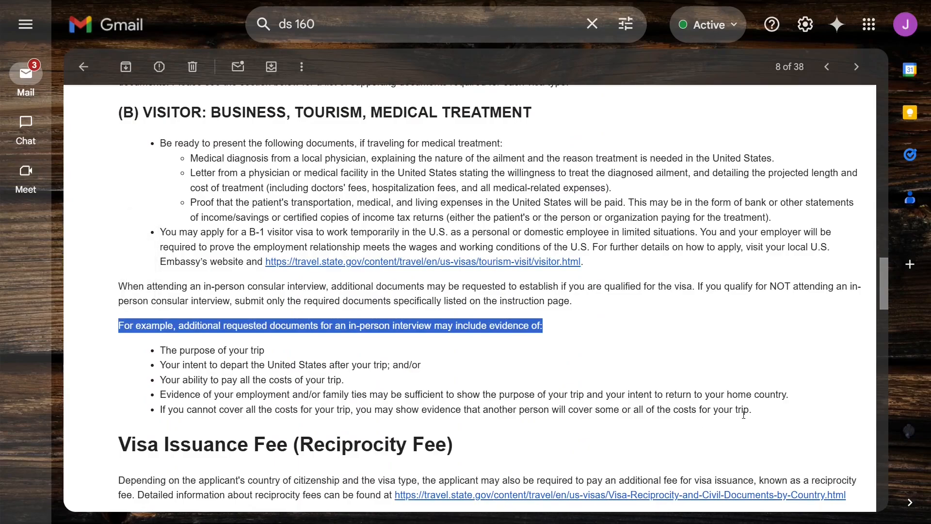
pyautogui.click(760, 415)
pyautogui.moveTo(760, 415); pyautogui.dragTo(160, 352)
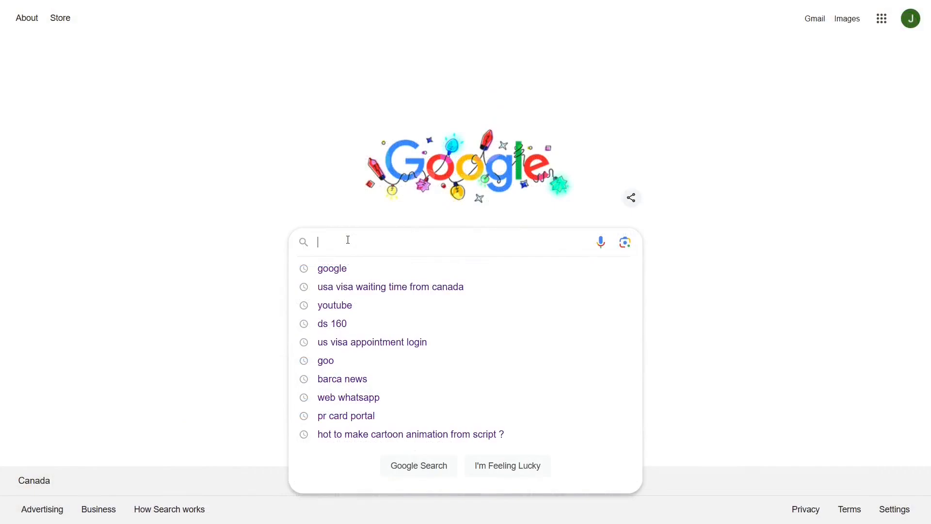
# - Search Google for 'usa visa waiting time from canada' and open the Visa Appointment Wait Times result
pyautogui.write('usa visa waiting time from canada')
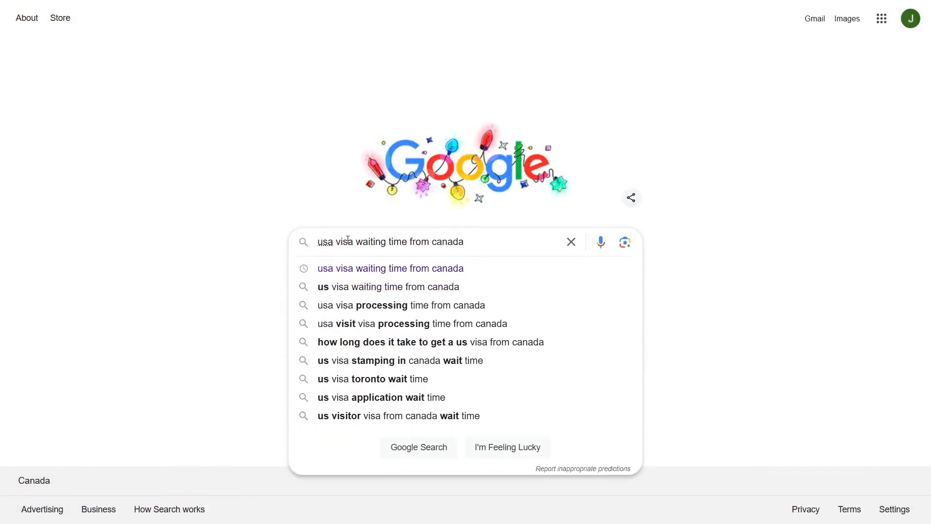
pyautogui.press('Return')
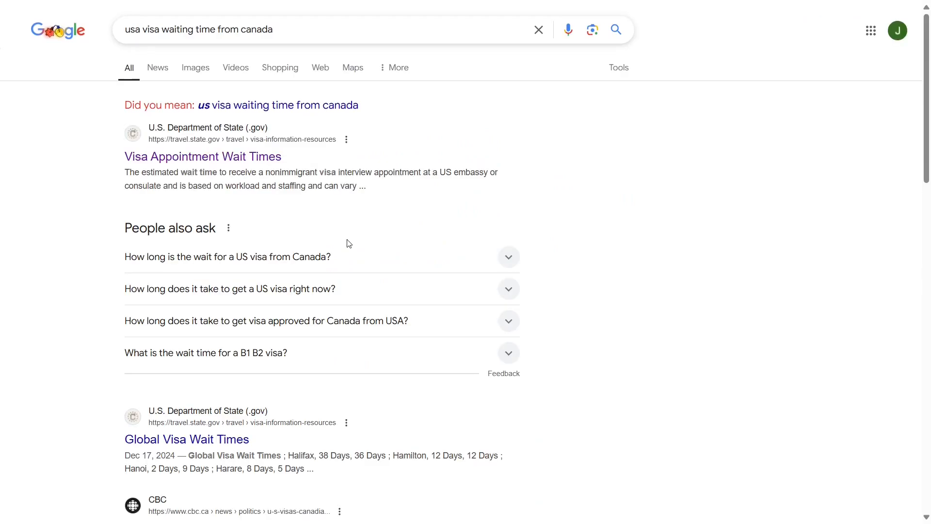
pyautogui.click(228, 162)
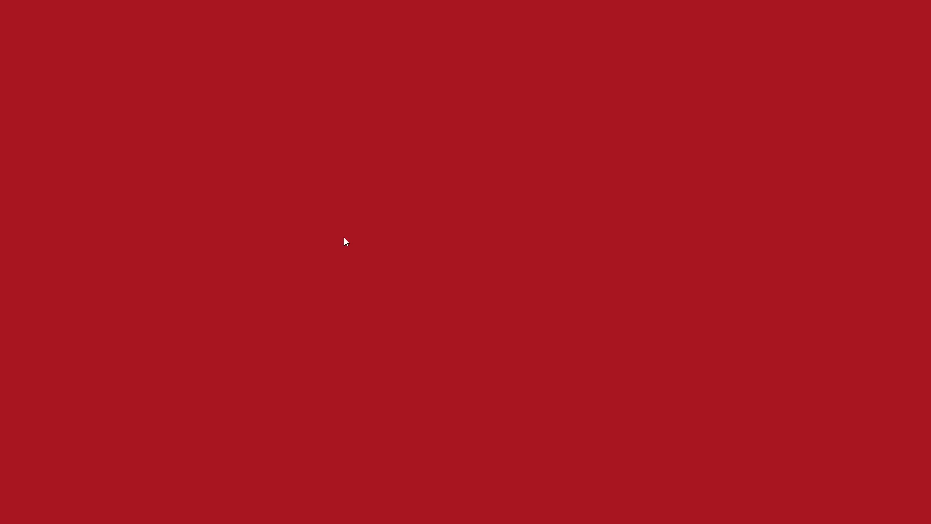
# - Check Toronto's B1/B2 interview wait time of 691 days
pyautogui.scroll(-5, 345, 240)
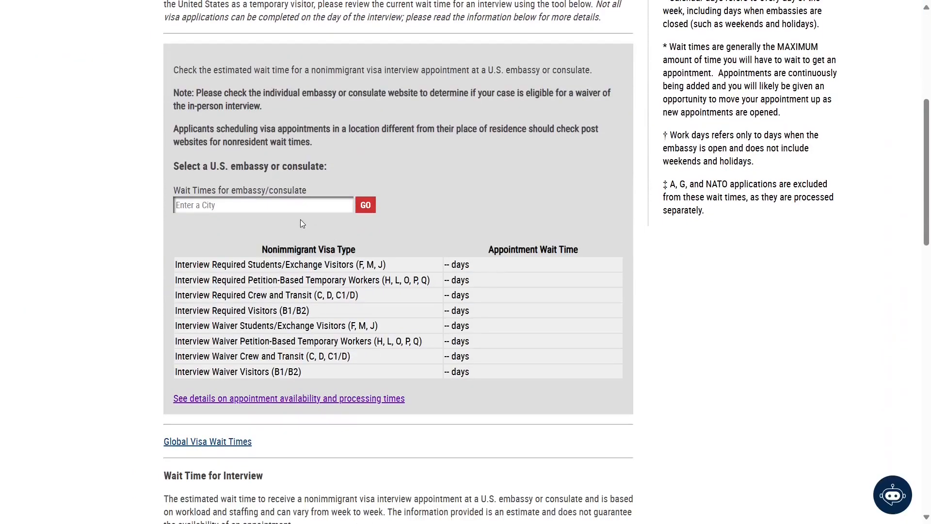
pyautogui.click(294, 210)
pyautogui.write('toron')
pyautogui.press('Return')
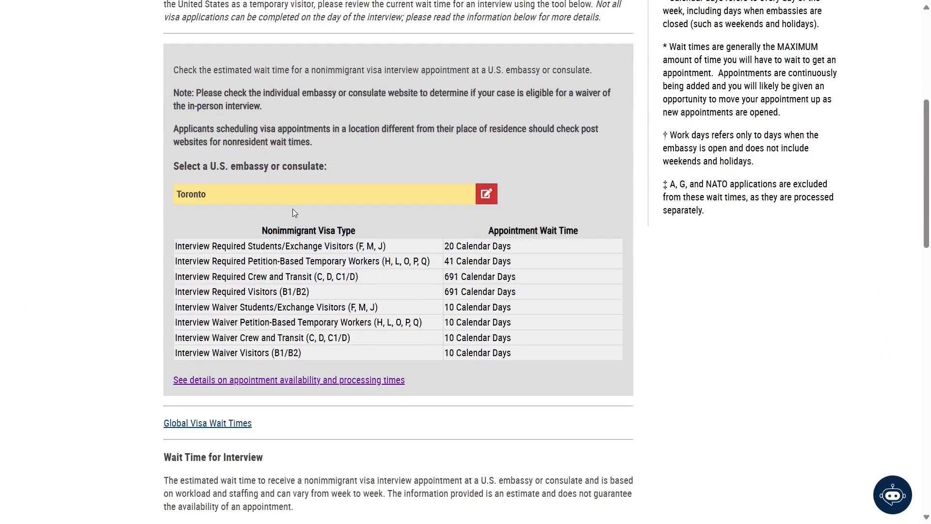
pyautogui.doubleClick(459, 292)
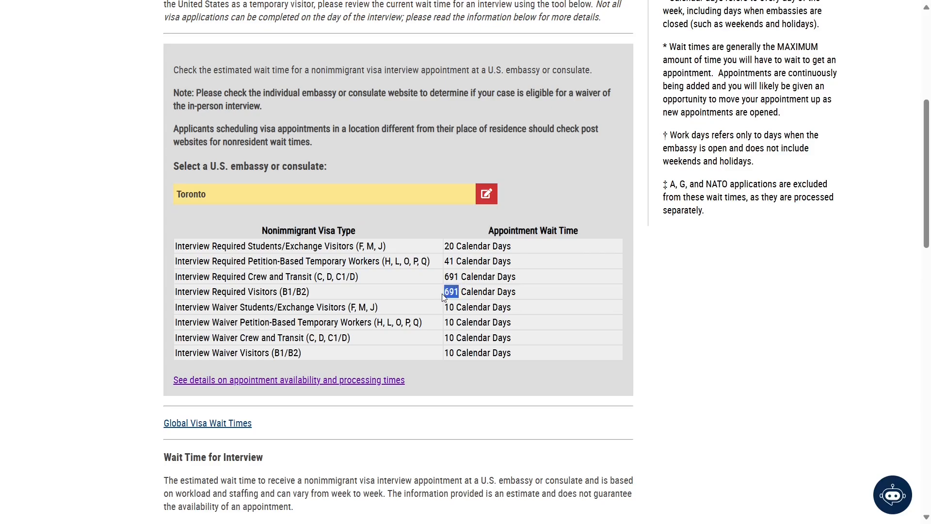
pyautogui.click(487, 159)
# - Check Ottawa's 710-day and Vancouver's 687-day B1/B2 interview waits
pyautogui.click(487, 195)
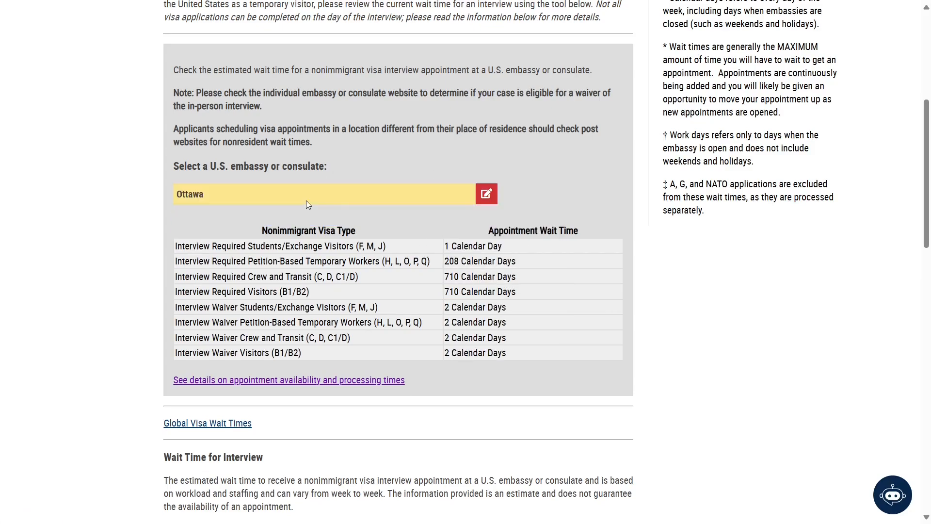
pyautogui.doubleClick(455, 291)
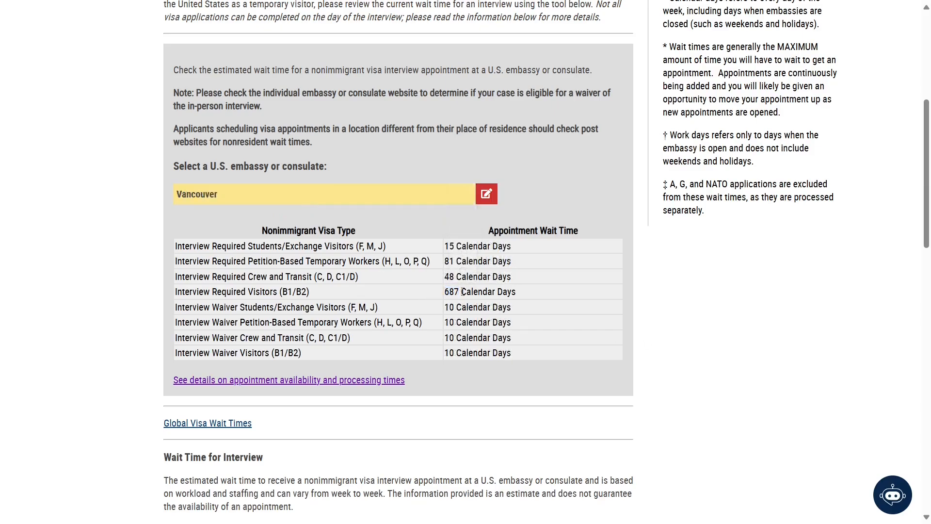
pyautogui.doubleClick(452, 292)
# - Check Calgary's B1/B2 interview wait time of 689 days
pyautogui.click(487, 193)
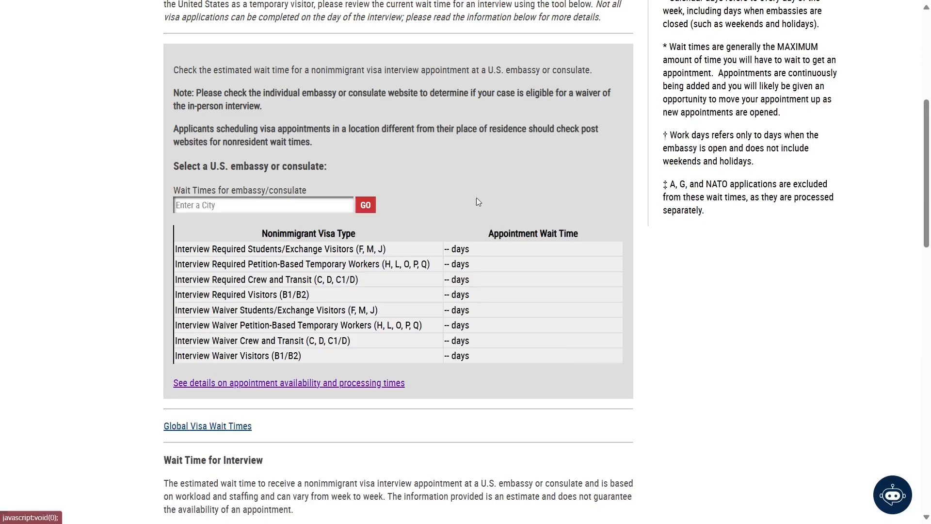
pyautogui.click(326, 203)
pyautogui.write('cal')
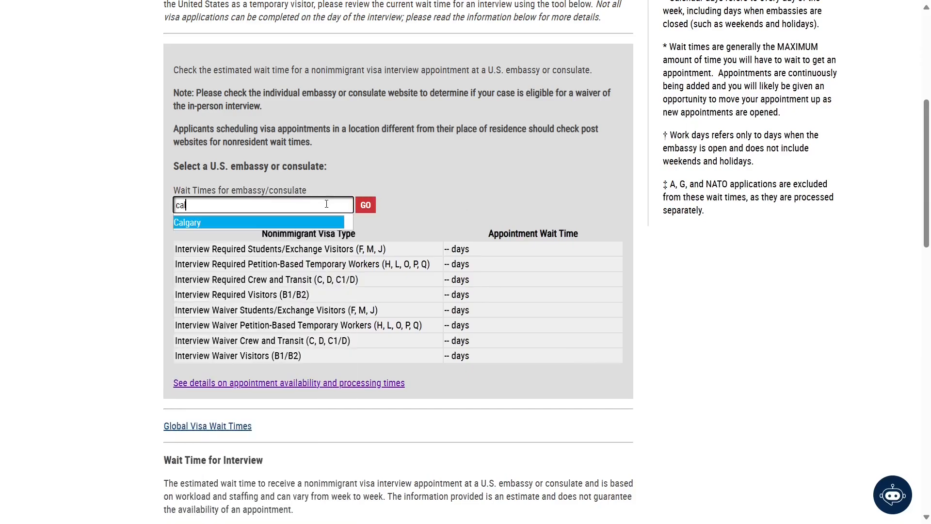
pyautogui.press('Return')
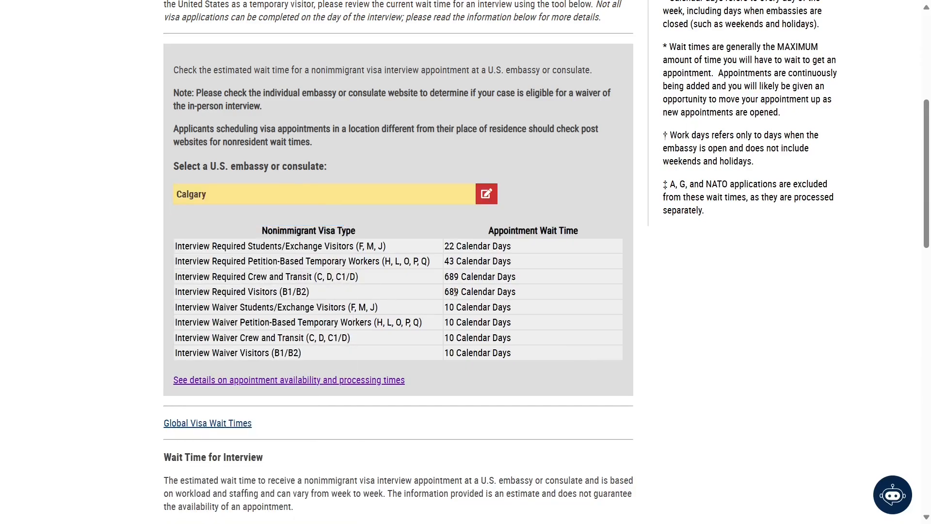
pyautogui.moveTo(460, 291); pyautogui.dragTo(445, 292)
pyautogui.click(677, 330)
pyautogui.scroll(5, 678, 333)
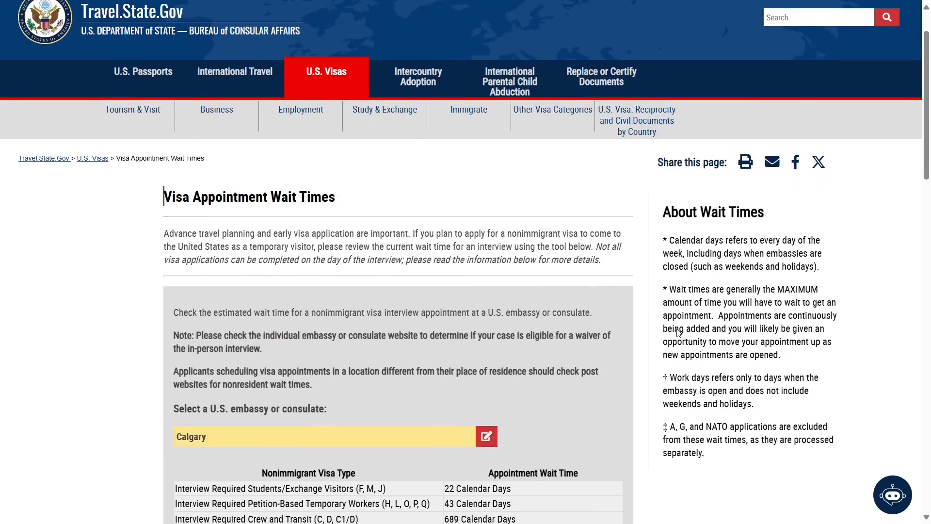